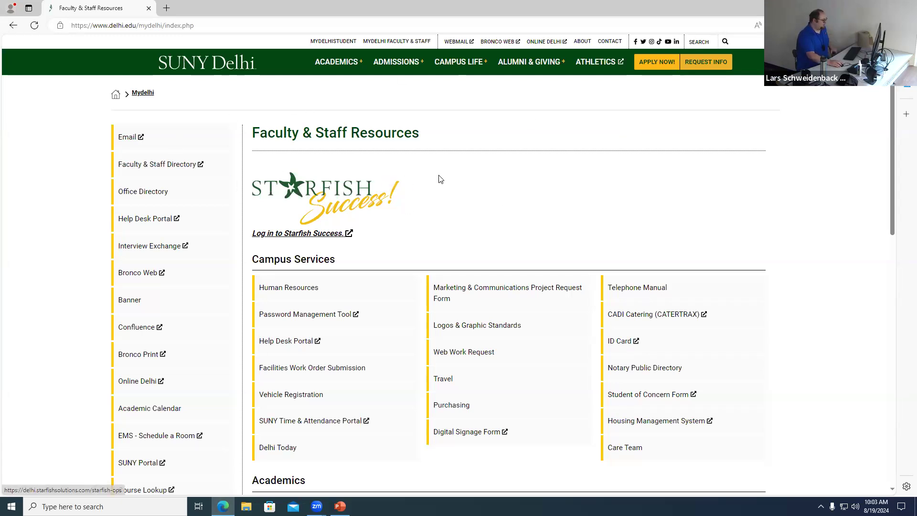
- Open the Curriculum Committee page from the Faculty & Staff Resources page and access Curriculog from there
scroll(439, 178, down, 1)
scroll(440, 179, down, 7)
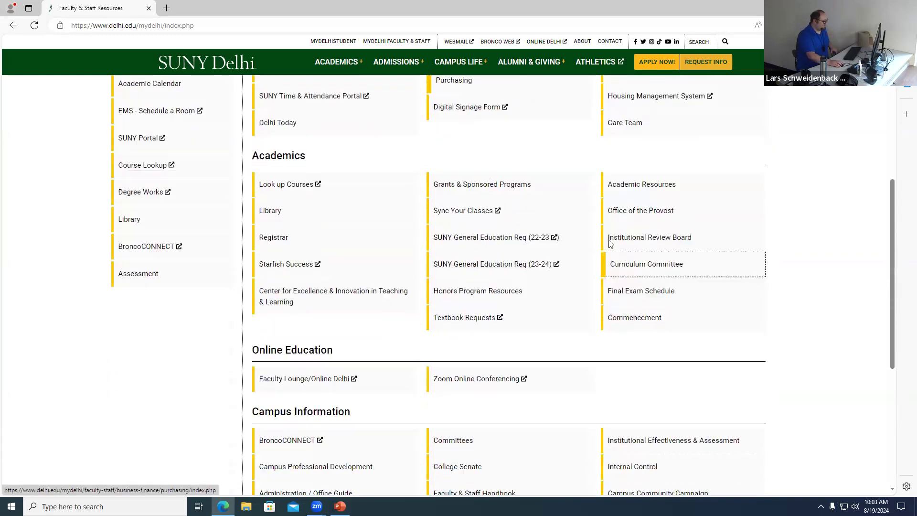
click(656, 258)
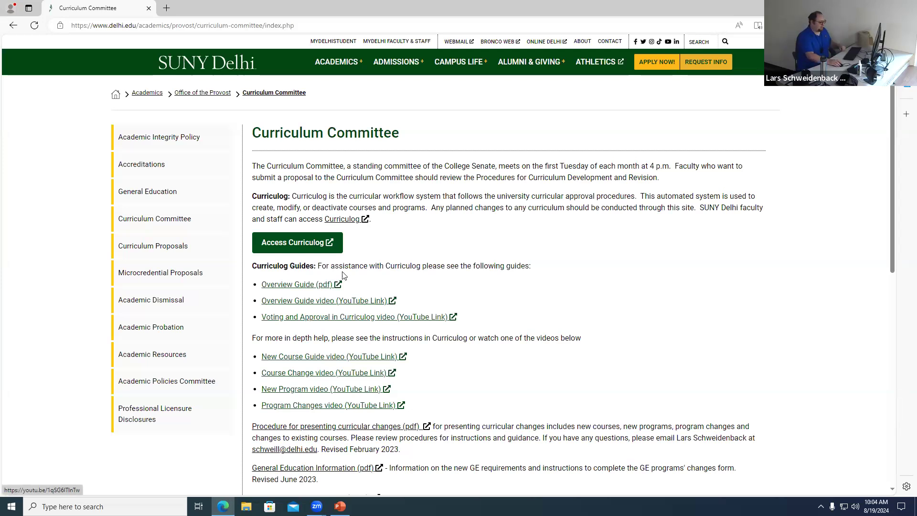
click(289, 245)
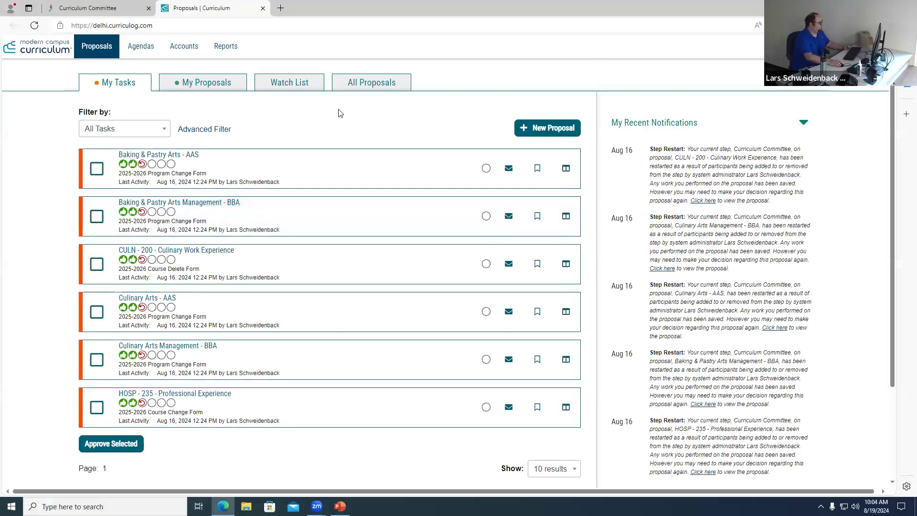
- Log out of Curriculog to review the committee members and 2024-2025 meeting dates on the public page, and log back in
mouse_move(804, 47)
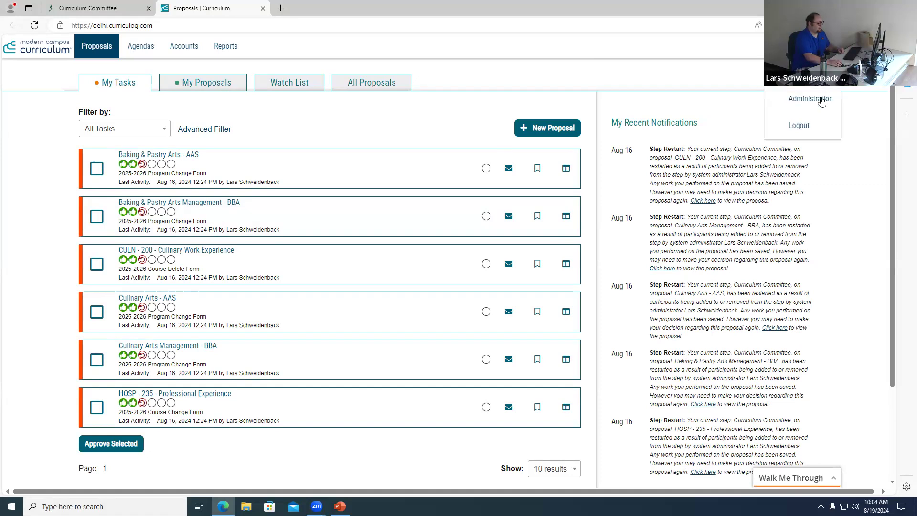
click(826, 125)
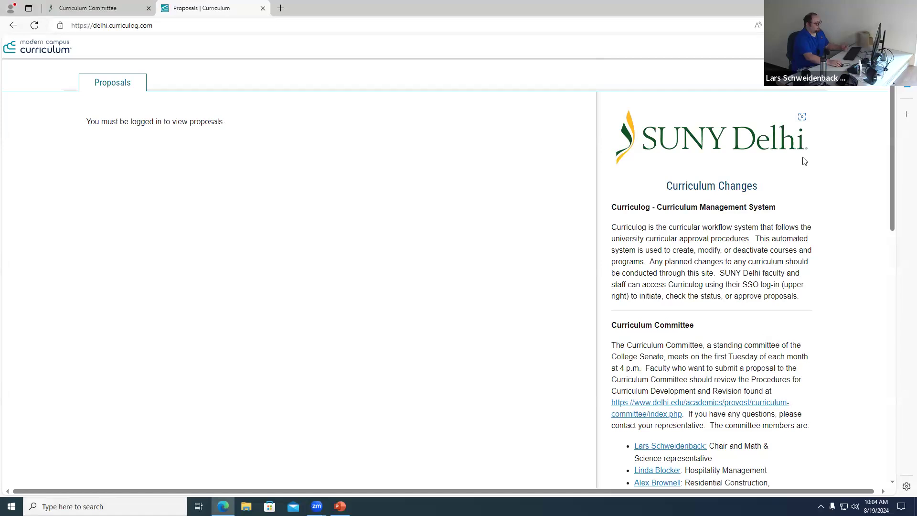
scroll(810, 182, down, 3)
scroll(810, 182, down, 9)
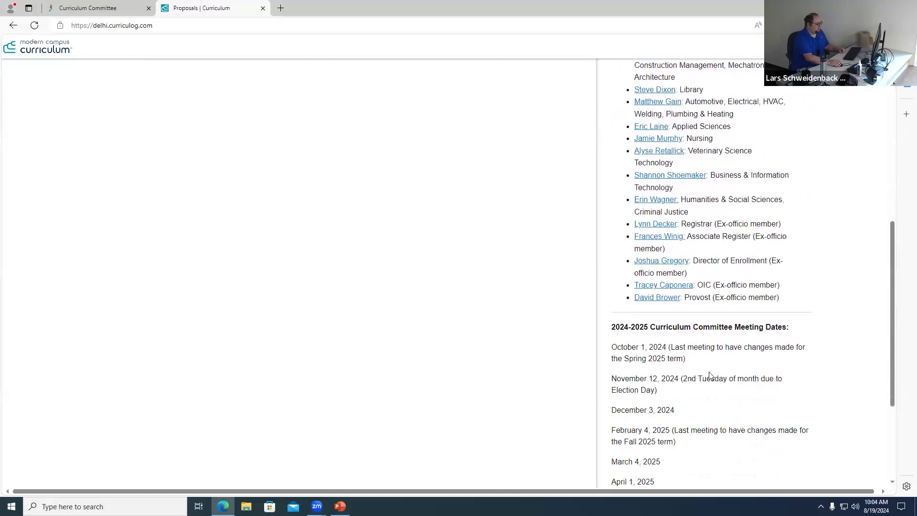
scroll(694, 367, up, 7)
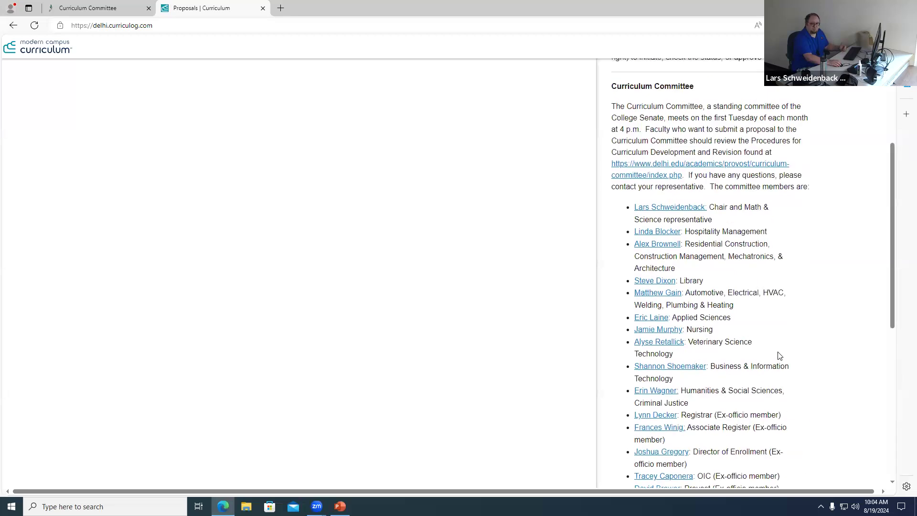
scroll(779, 356, up, 5)
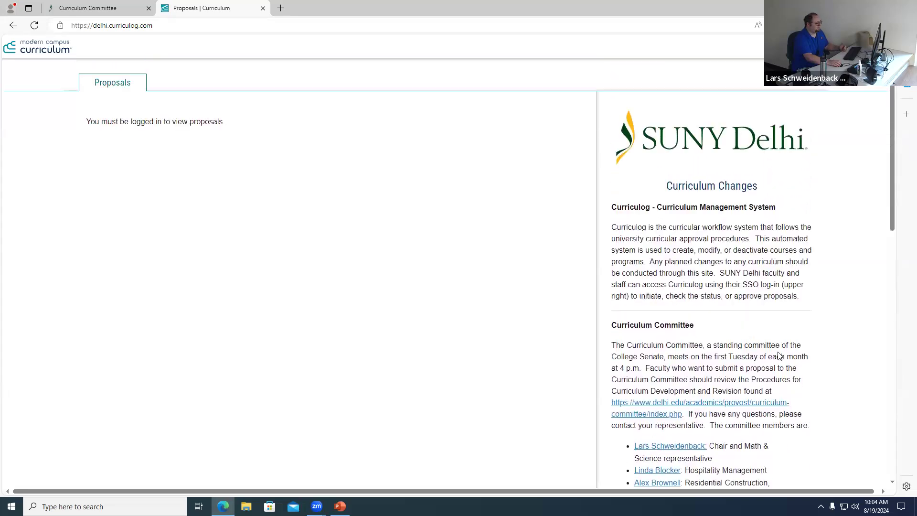
click(866, 47)
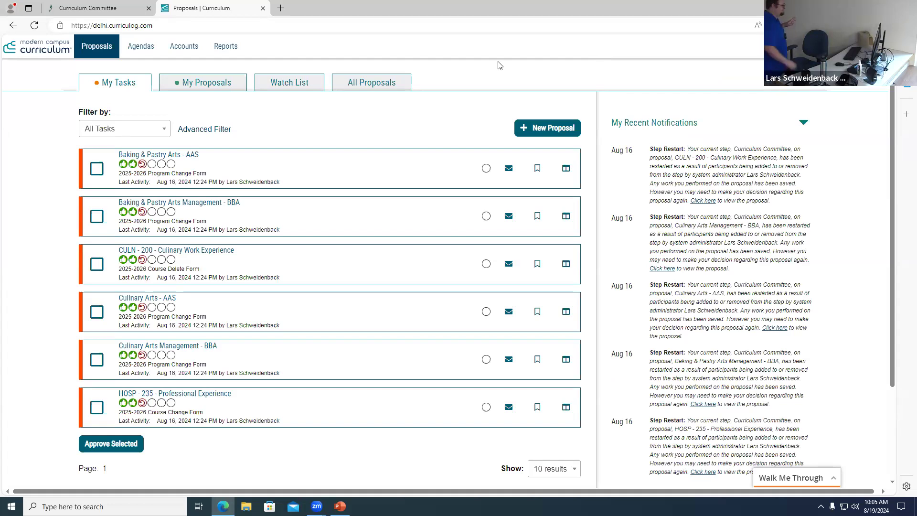
- Look through the My Proposals, Watch List and All Proposals lists, and return to My Tasks
click(200, 85)
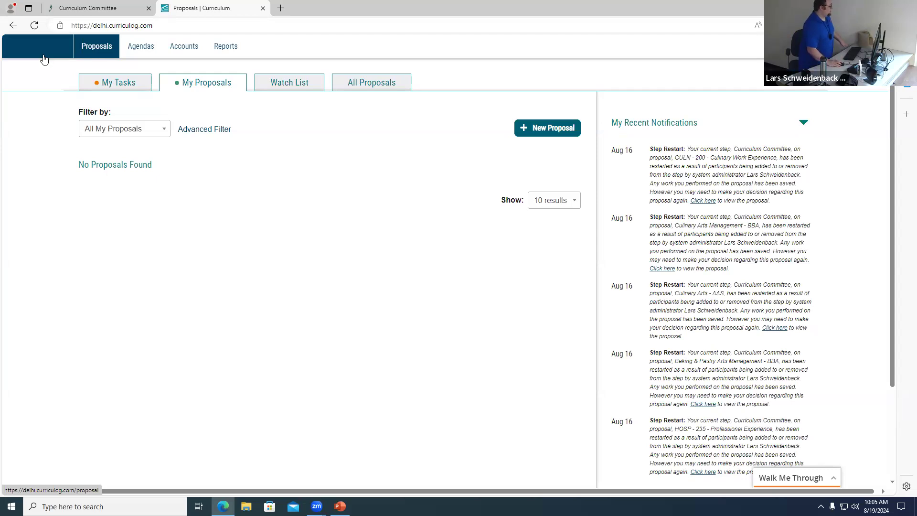
click(117, 84)
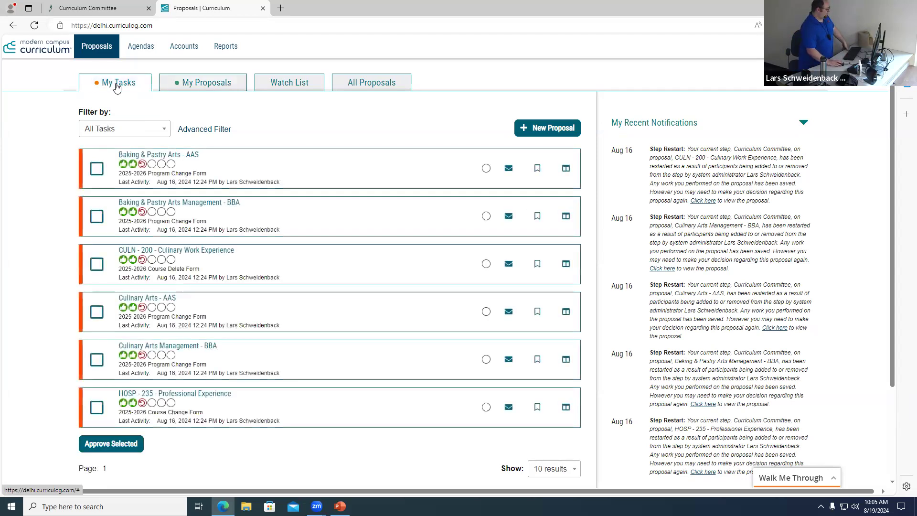
click(207, 85)
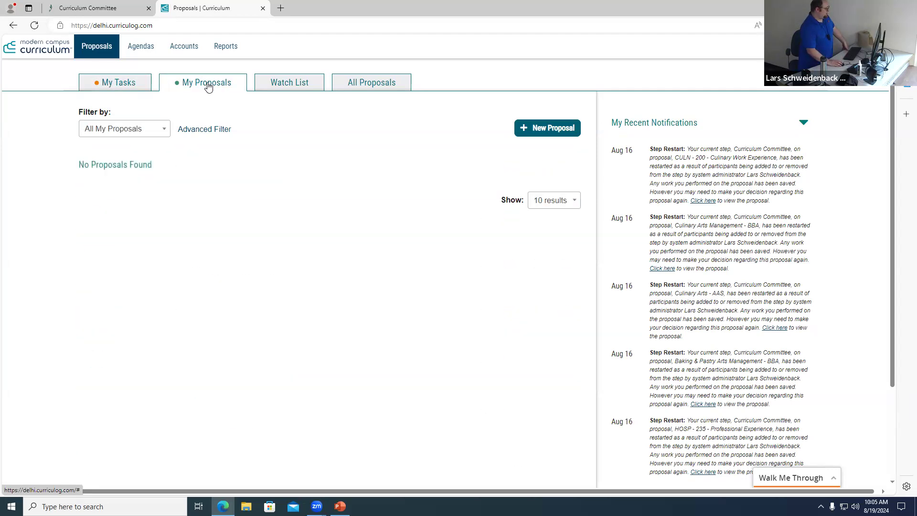
click(118, 83)
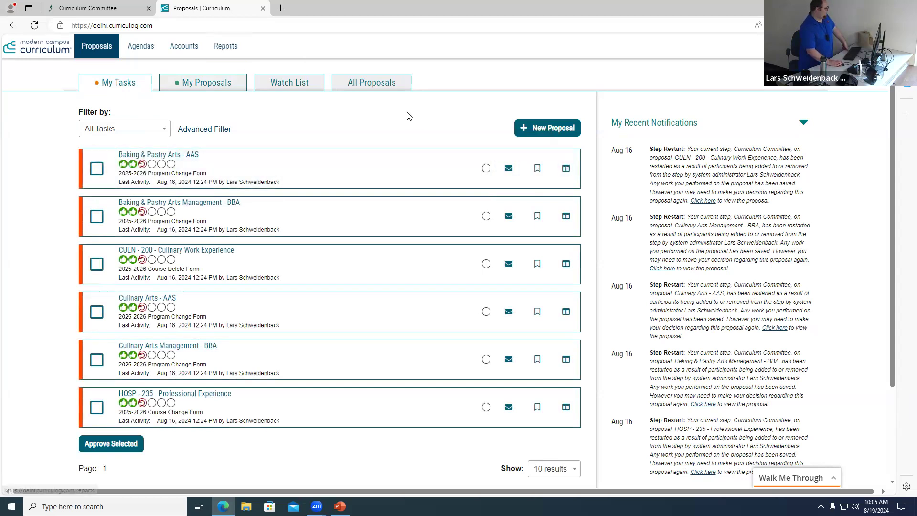
click(299, 89)
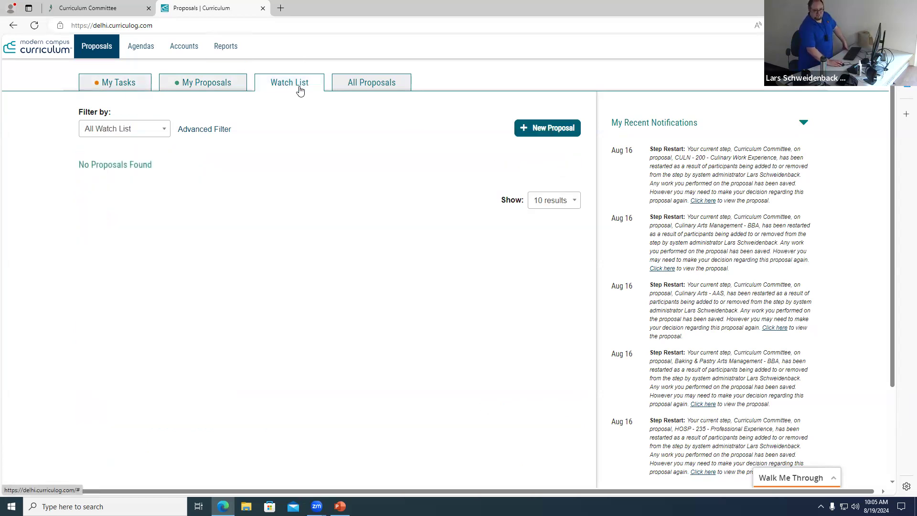
click(352, 82)
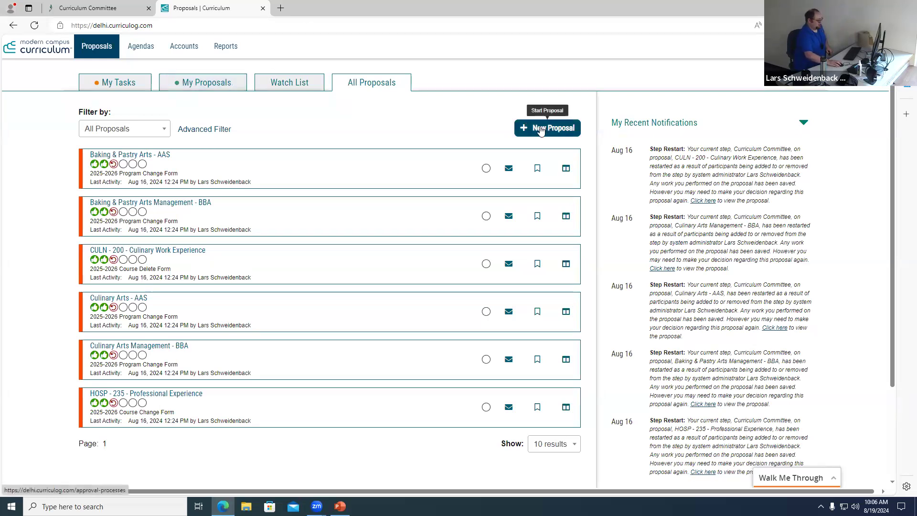
click(107, 83)
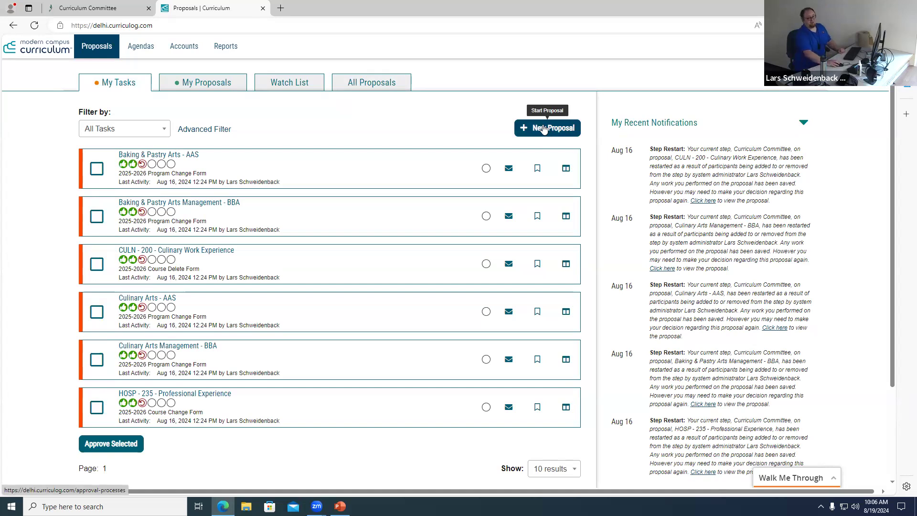
- Start a new proposal using the 2025-2026 Course New Form approval process
click(544, 129)
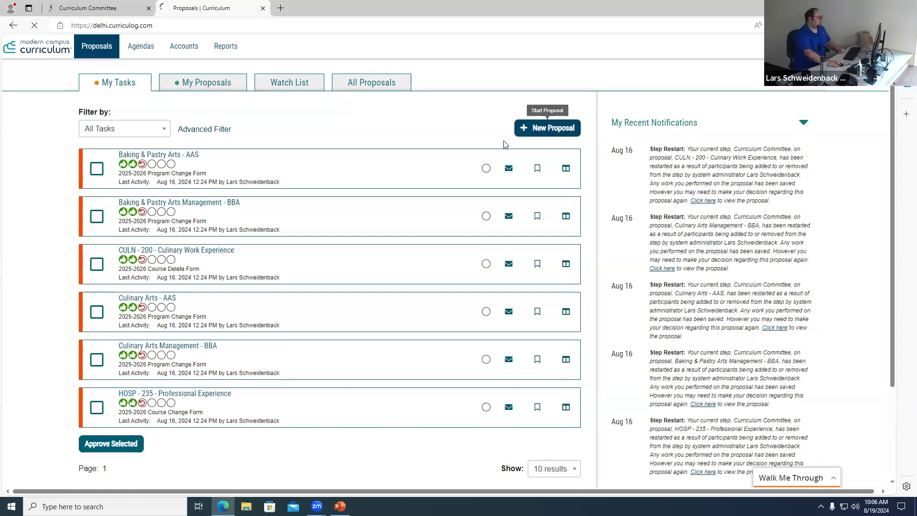
scroll(544, 129, down, 3)
scroll(545, 129, up, 2)
scroll(544, 129, up, 1)
scroll(543, 127, down, 1)
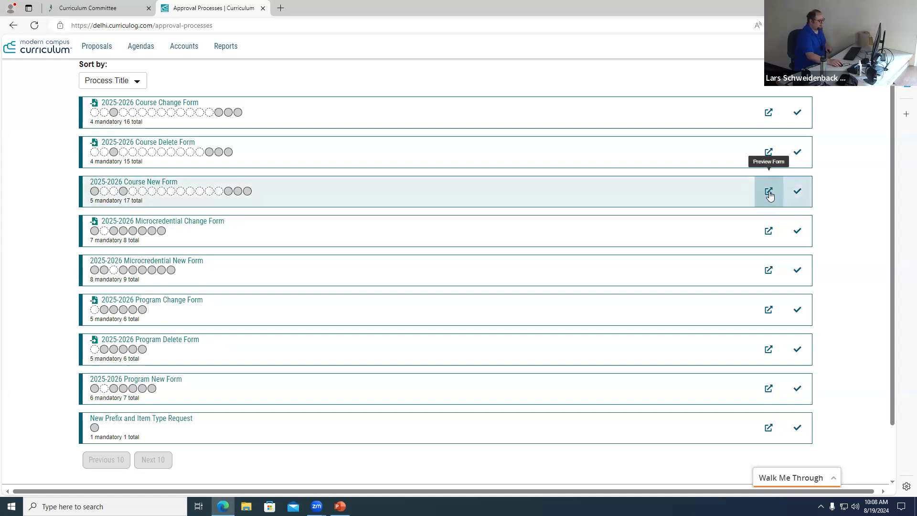
click(798, 193)
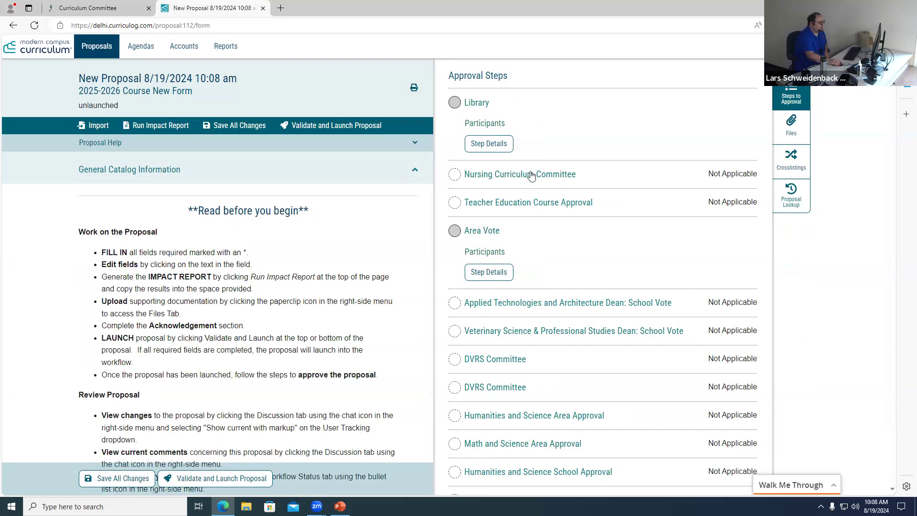
- Examine the new proposal's approval steps, files, crosslistings and proposal lookup
scroll(658, 225, down, 1)
scroll(659, 225, down, 2)
scroll(658, 224, up, 2)
click(792, 129)
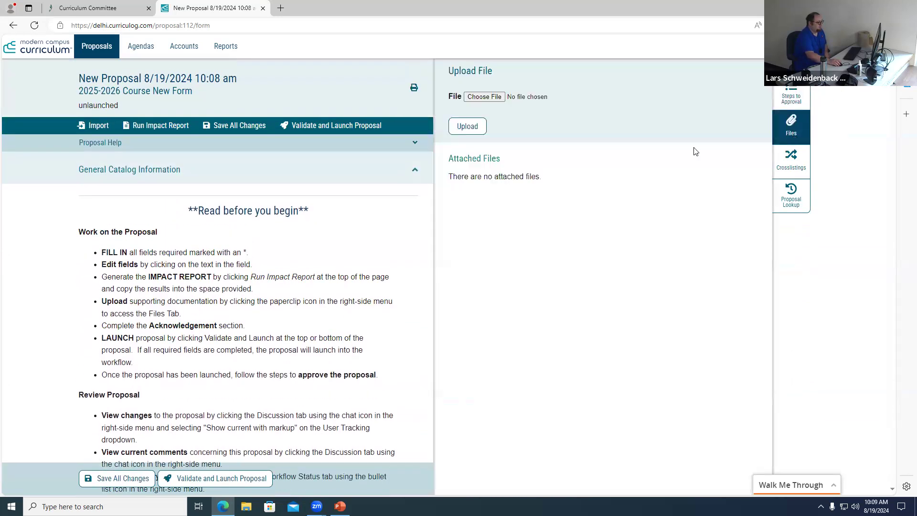
click(791, 162)
click(792, 194)
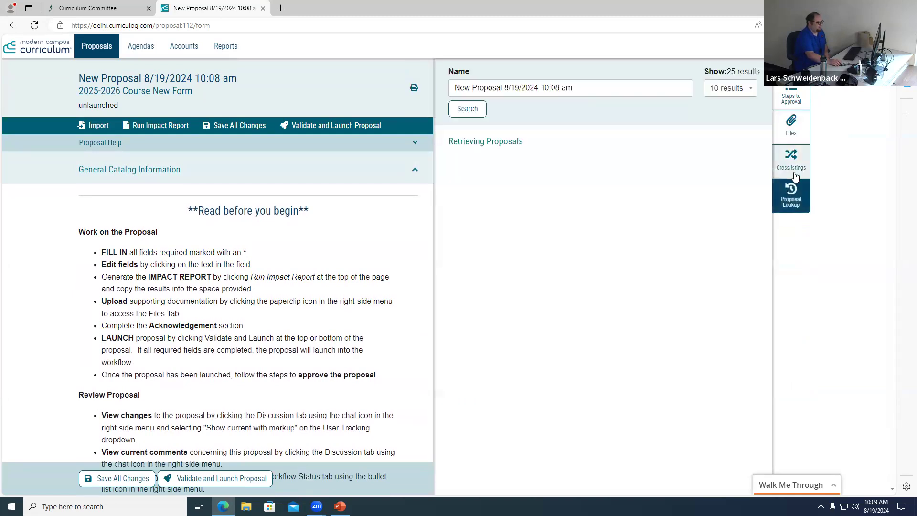
click(794, 94)
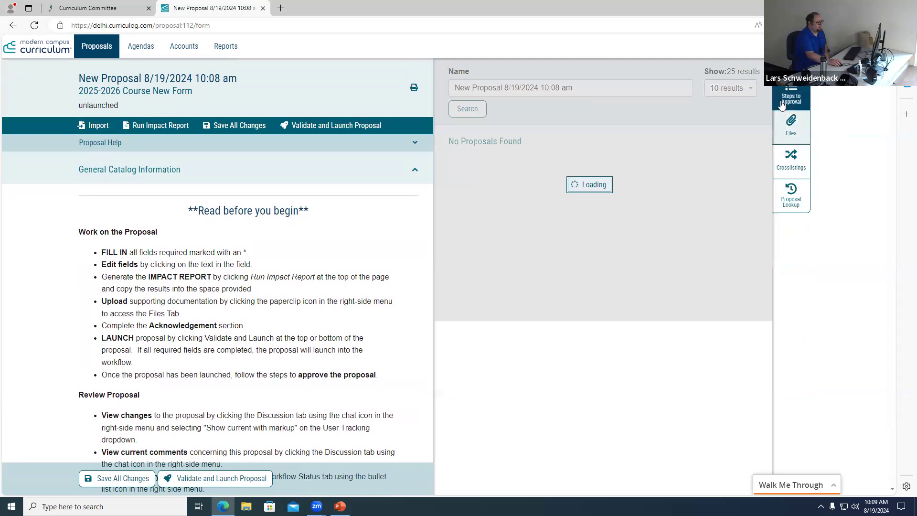
click(791, 95)
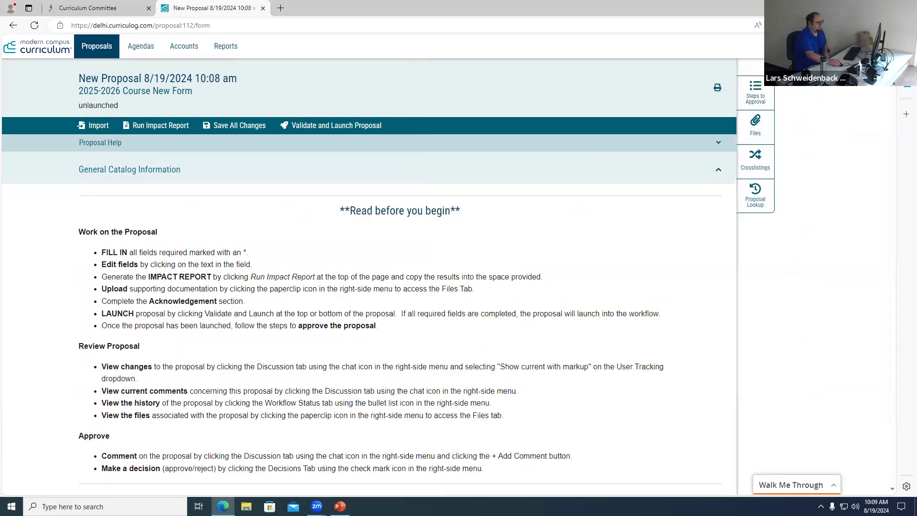
click(755, 93)
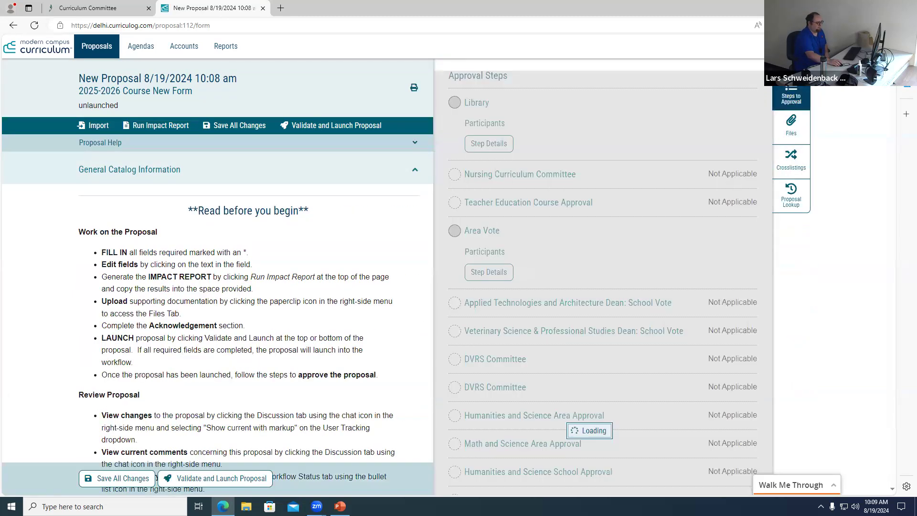
click(791, 90)
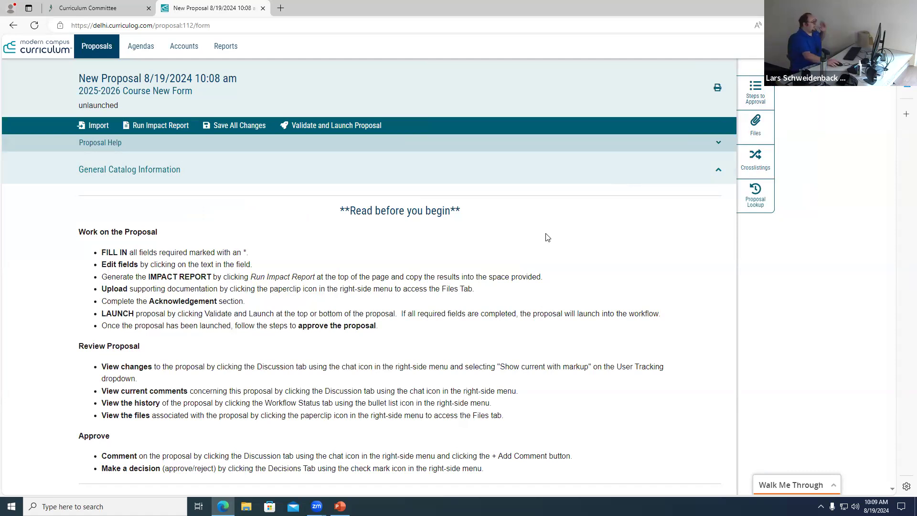
- Show the approval steps beside the form with the required Department and School fields in view
scroll(487, 250, down, 1)
scroll(487, 250, down, 1)
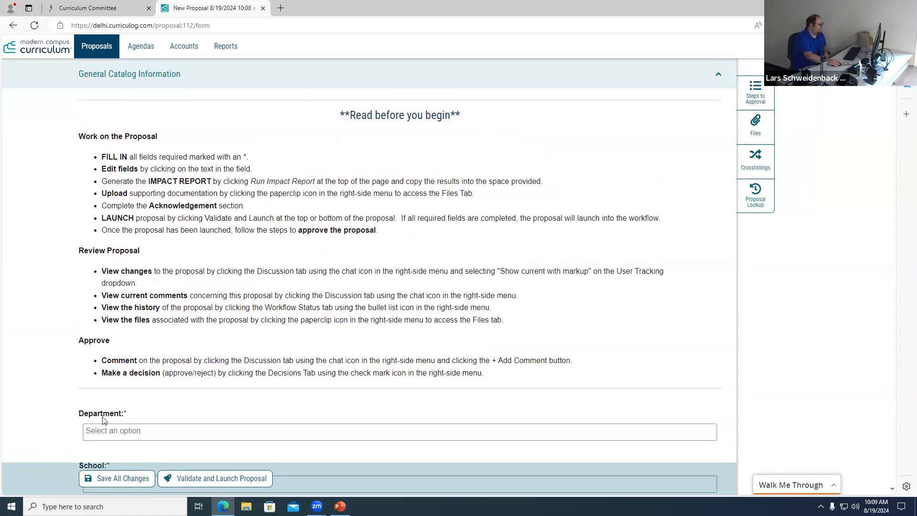
double_click(122, 413)
click(173, 414)
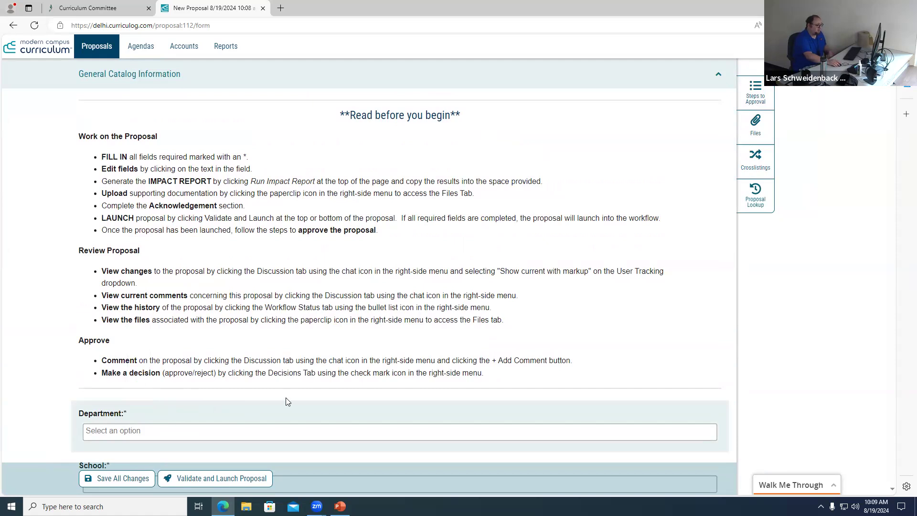
scroll(288, 401, down, 2)
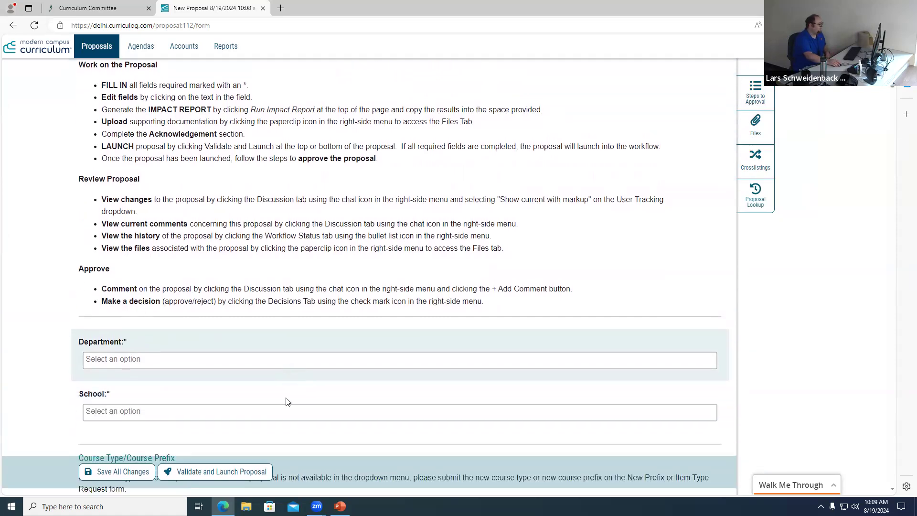
scroll(287, 401, down, 2)
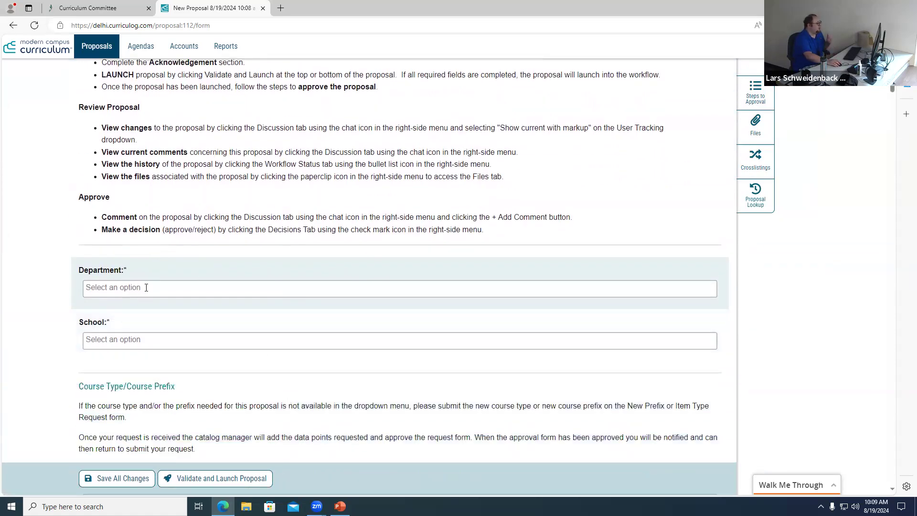
click(755, 95)
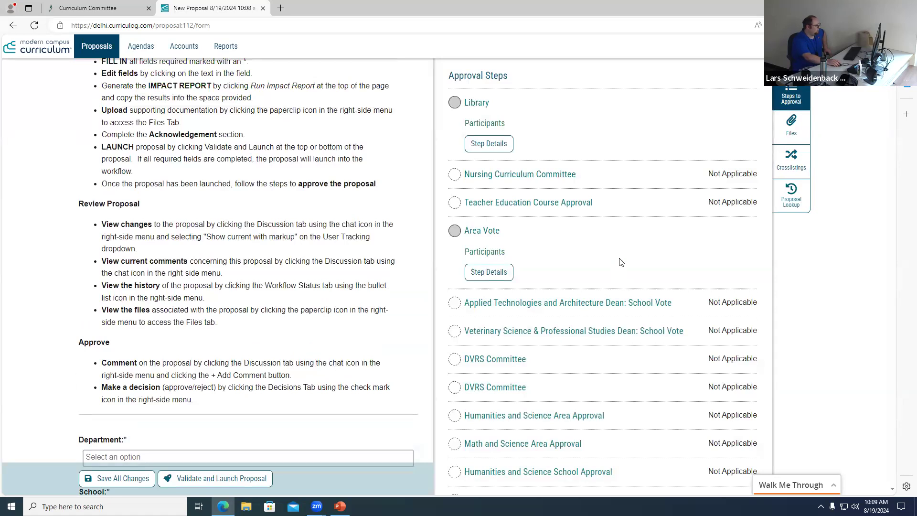
scroll(195, 364, down, 2)
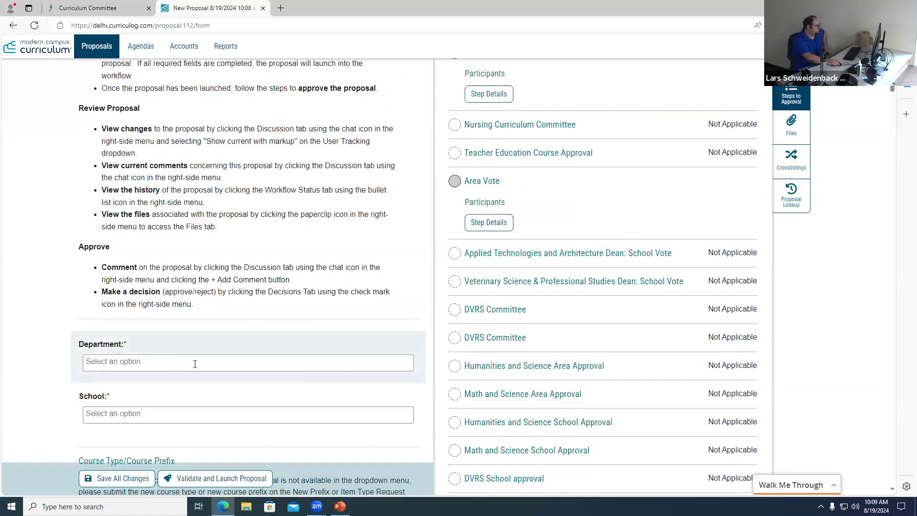
- Examine the options offered for the Department field without choosing one
click(128, 361)
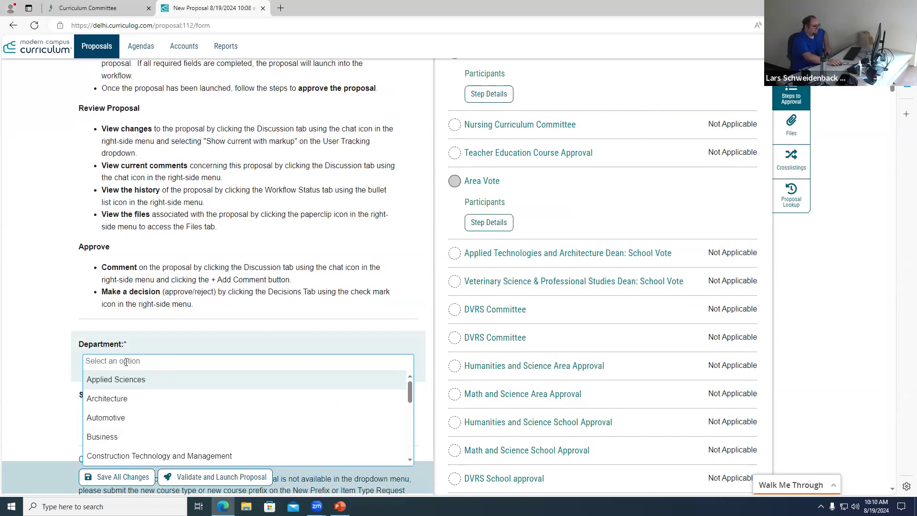
click(137, 361)
click(137, 360)
click(136, 360)
click(136, 360)
click(136, 361)
click(136, 360)
click(136, 361)
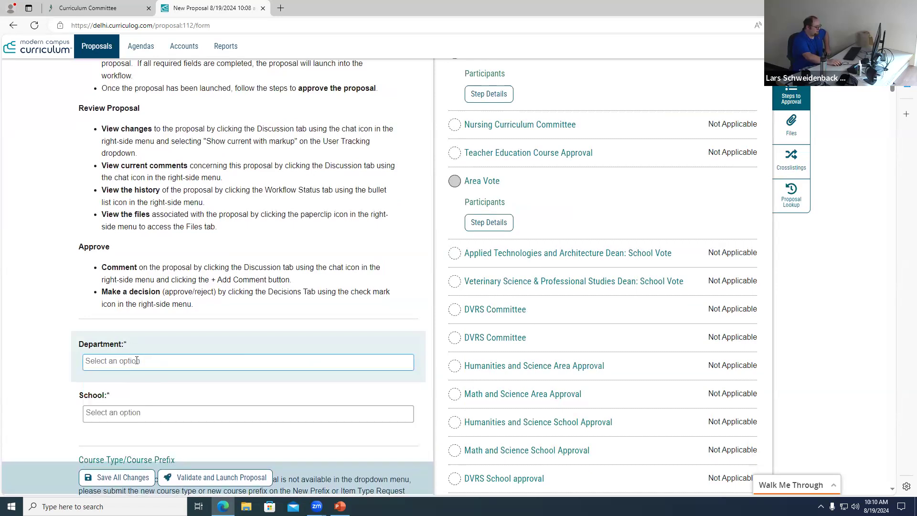
click(136, 360)
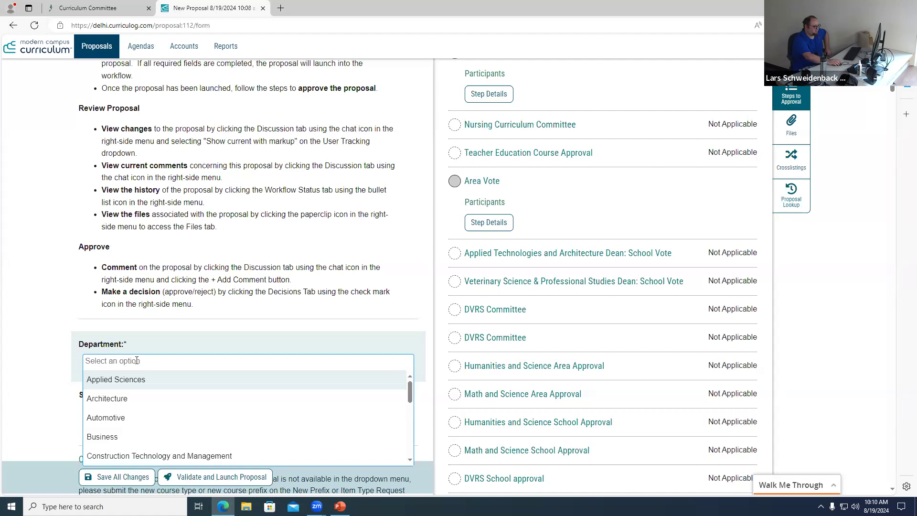
click(137, 361)
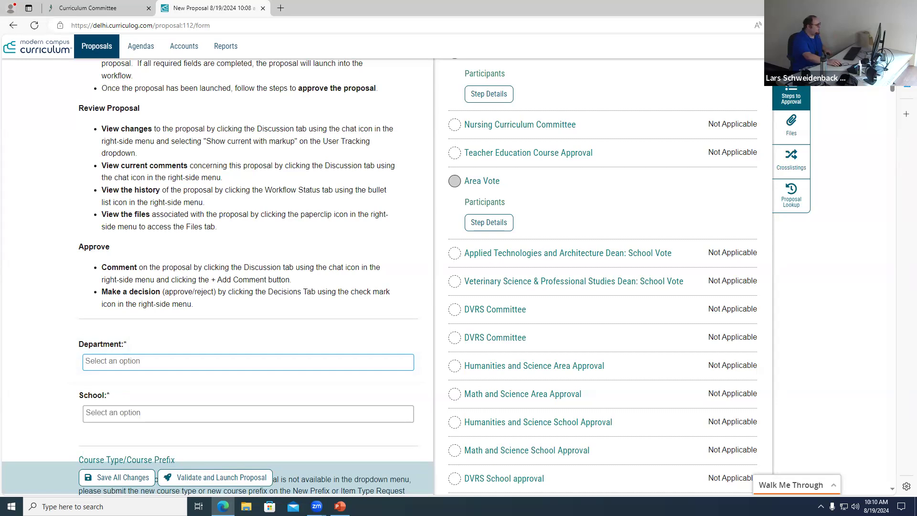
- Review the list of approval steps beside the form and hide it to give the form full width
scroll(624, 307, up, 1)
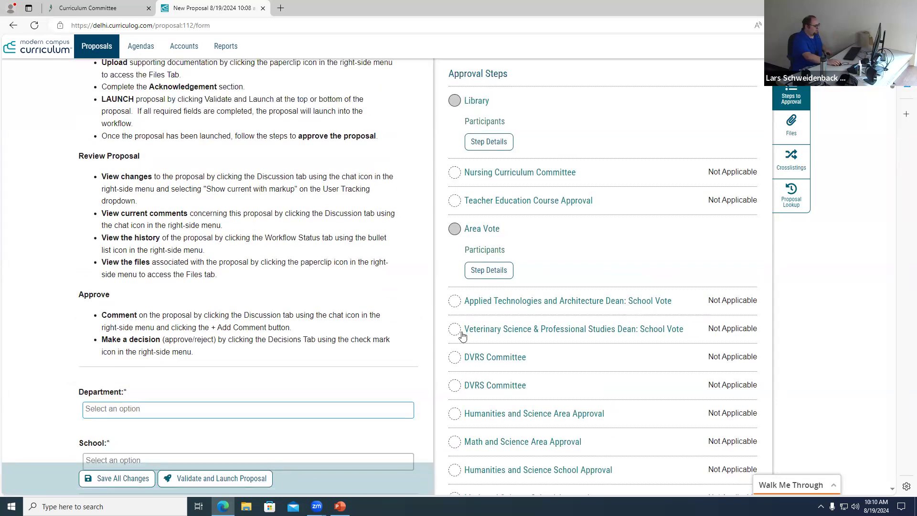
scroll(560, 331, down, 2)
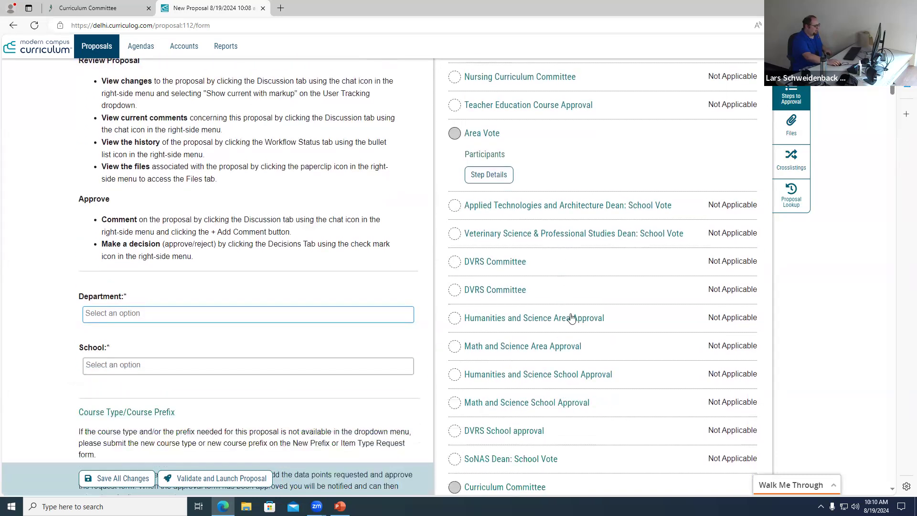
click(791, 85)
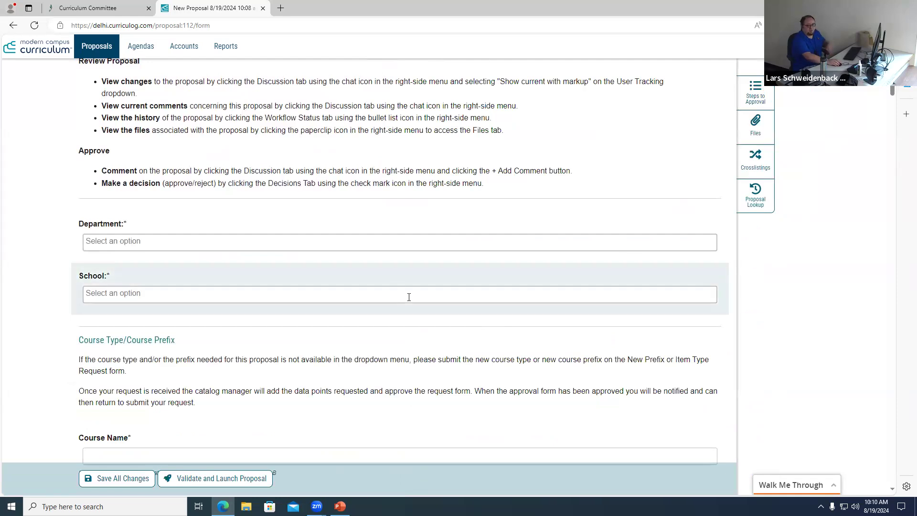
- Set the Department to Math & Science and the School to Nursing, Arts, and Sciences, and save all changes
click(197, 245)
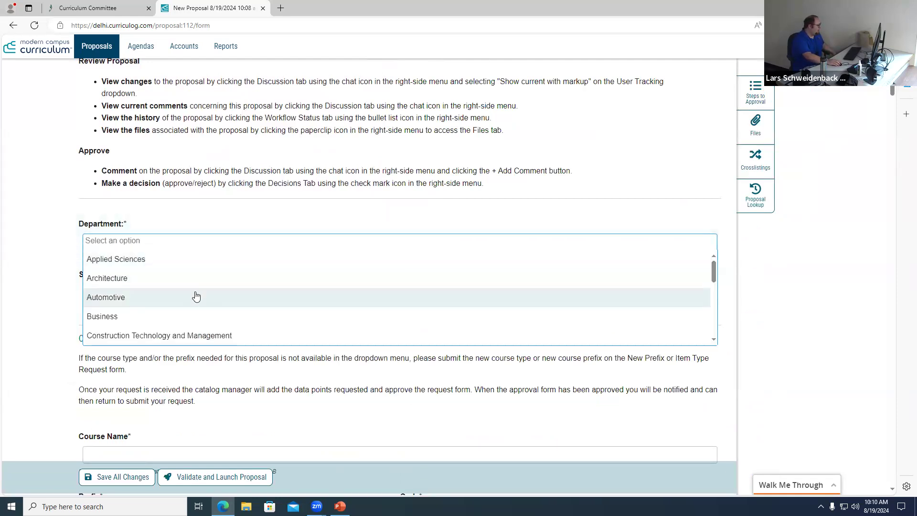
scroll(193, 295, down, 4)
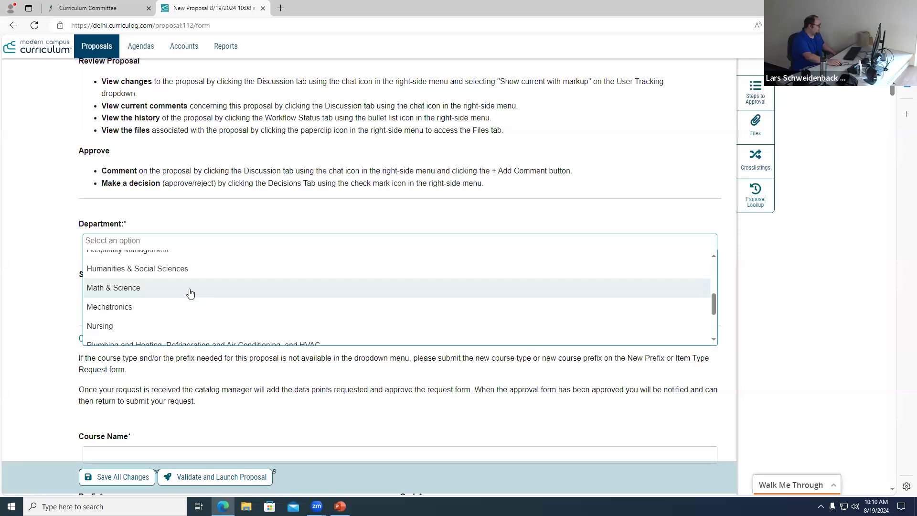
click(190, 292)
click(166, 301)
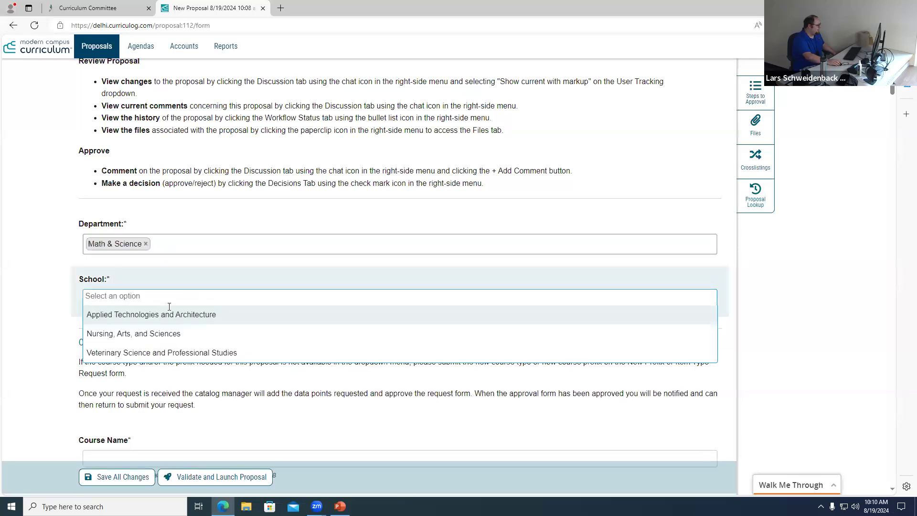
click(187, 333)
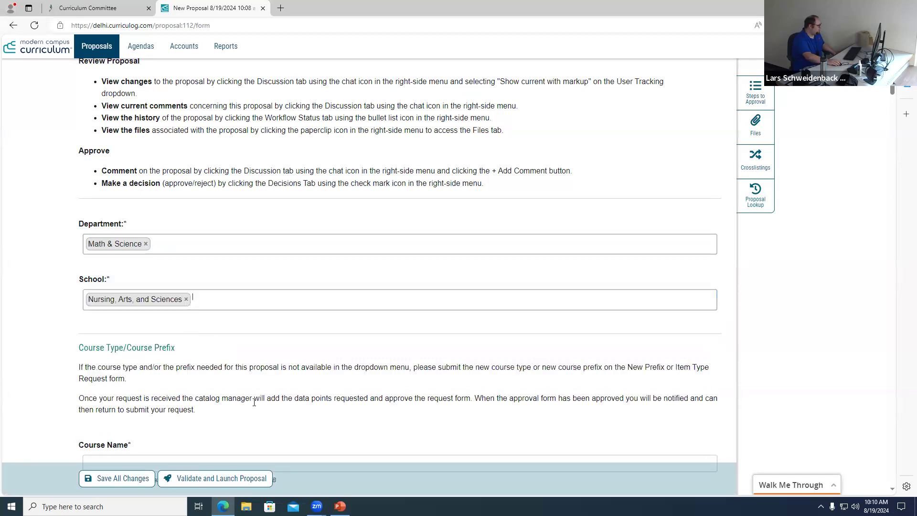
click(119, 477)
- Show the approval steps again and check which ones apply to the saved department and school
click(760, 94)
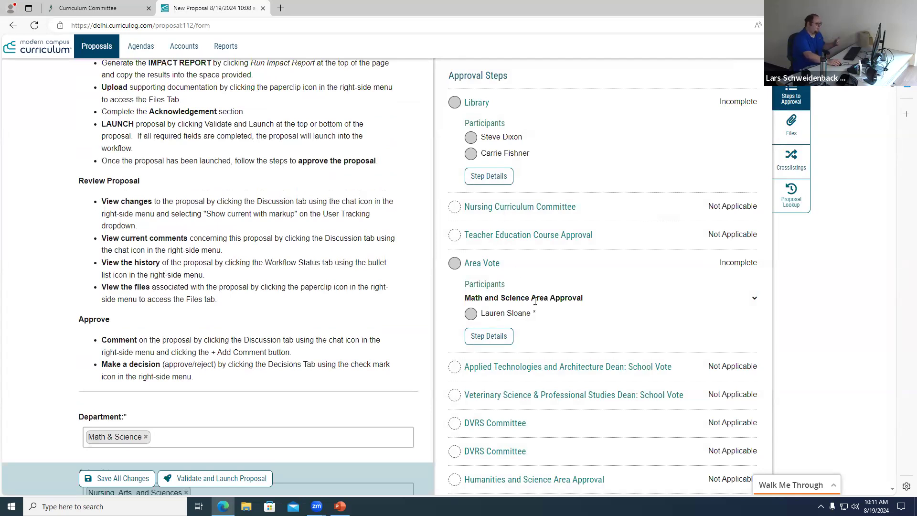
scroll(535, 303, down, 7)
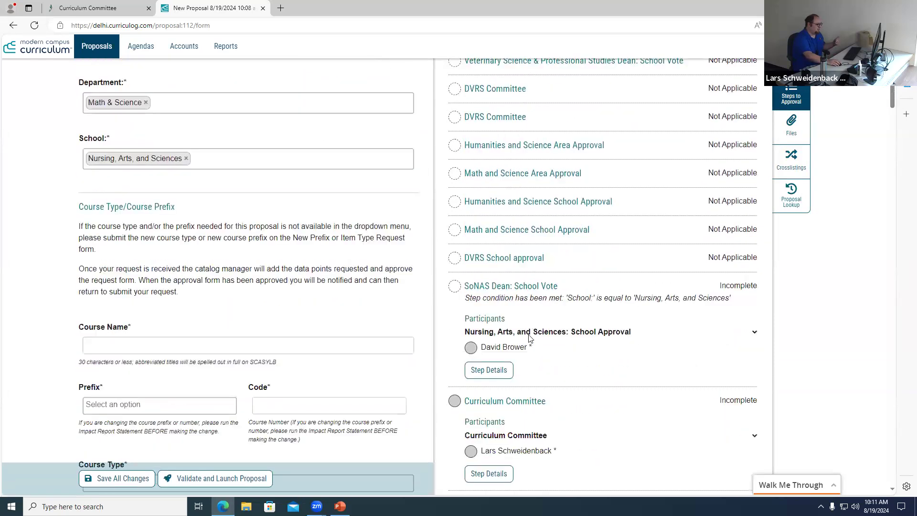
scroll(529, 338, up, 5)
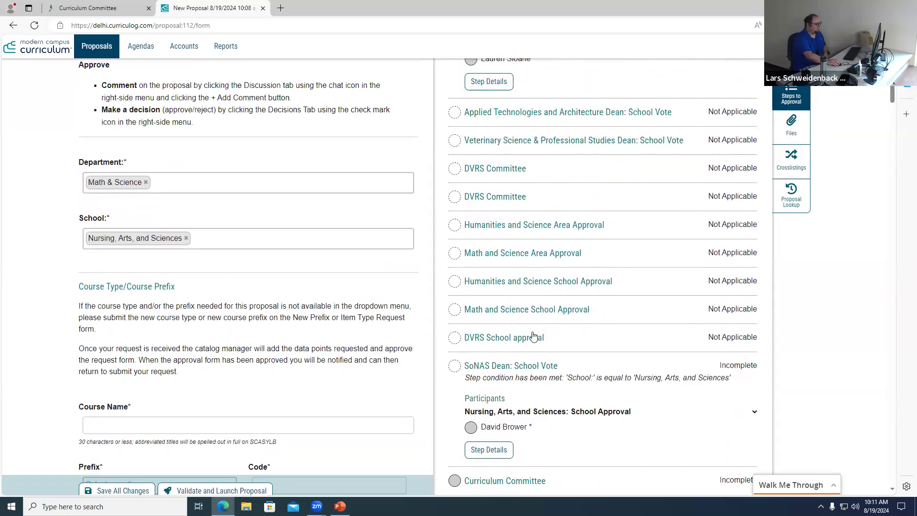
- Expand the Math and Science Area Approval participants under Area Vote and review them along with the dean, committee and Senate steps
click(755, 205)
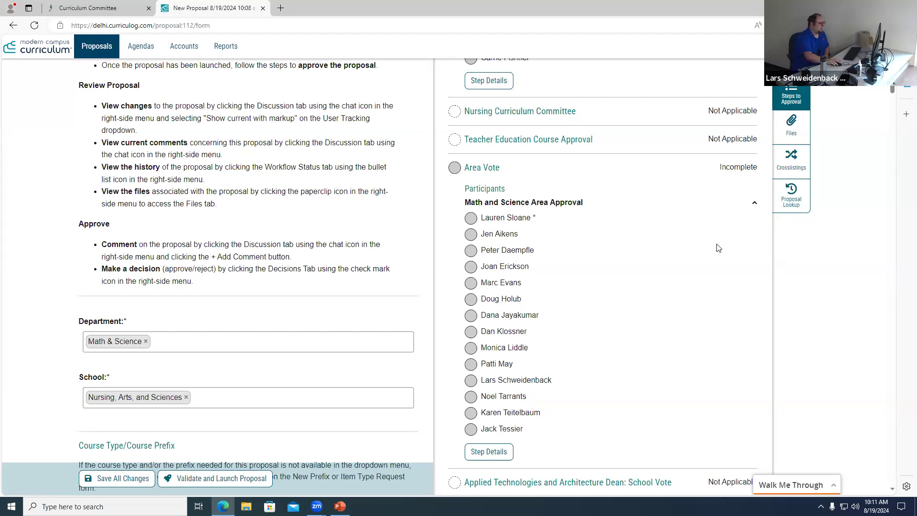
scroll(718, 248, down, 8)
scroll(718, 248, down, 3)
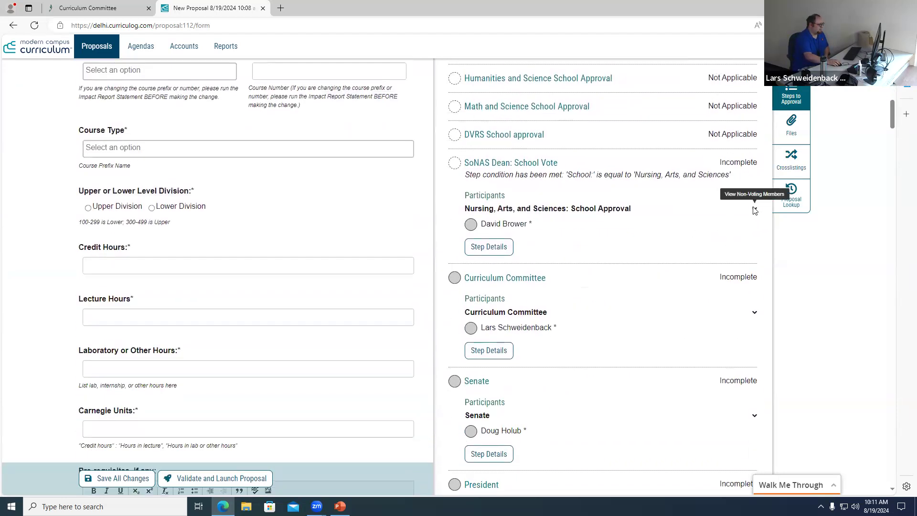
scroll(750, 229, up, 13)
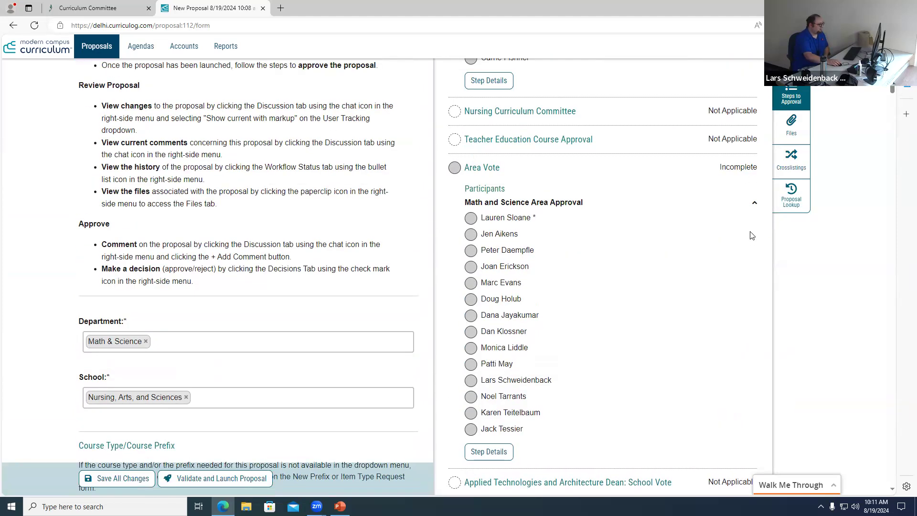
scroll(750, 237, down, 14)
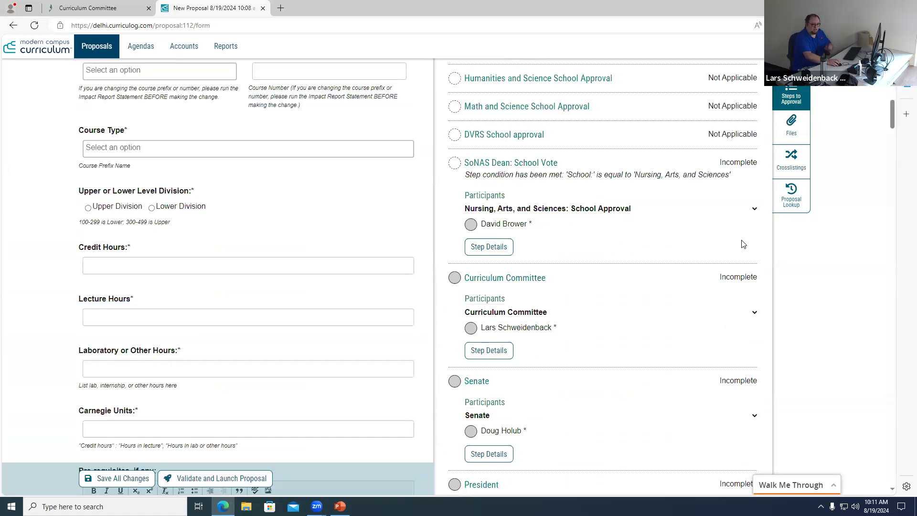
scroll(738, 245, up, 6)
scroll(735, 244, up, 5)
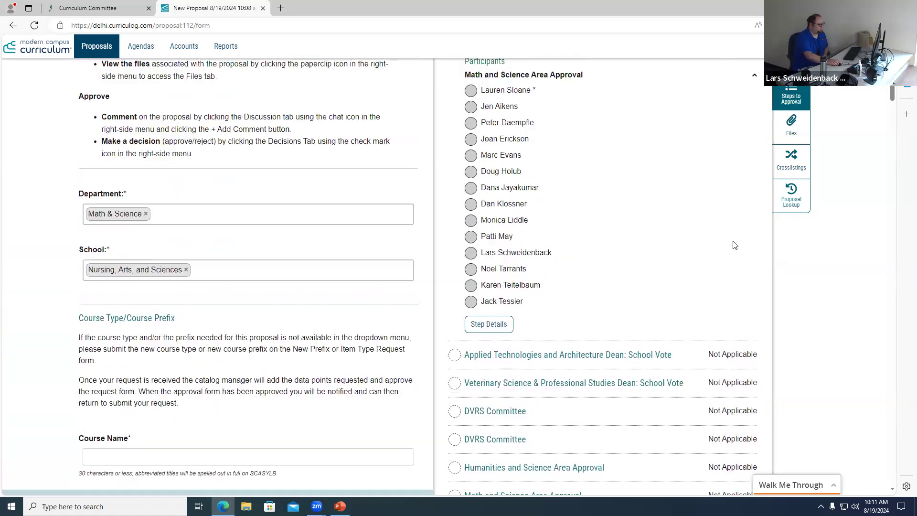
scroll(734, 245, up, 3)
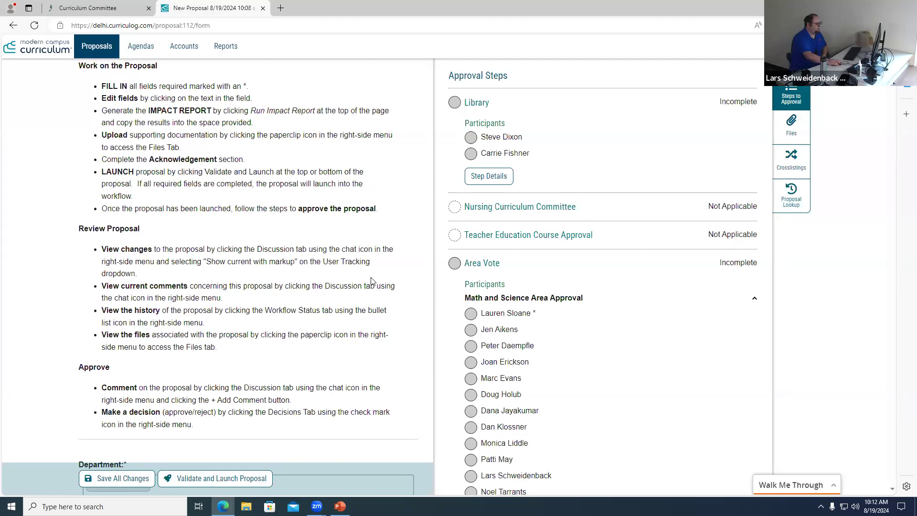
- Look through the whole form, from the General Education codes and impact statements to the System Administrator Only section, and return to its beginning
scroll(368, 275, down, 10)
scroll(360, 266, down, 20)
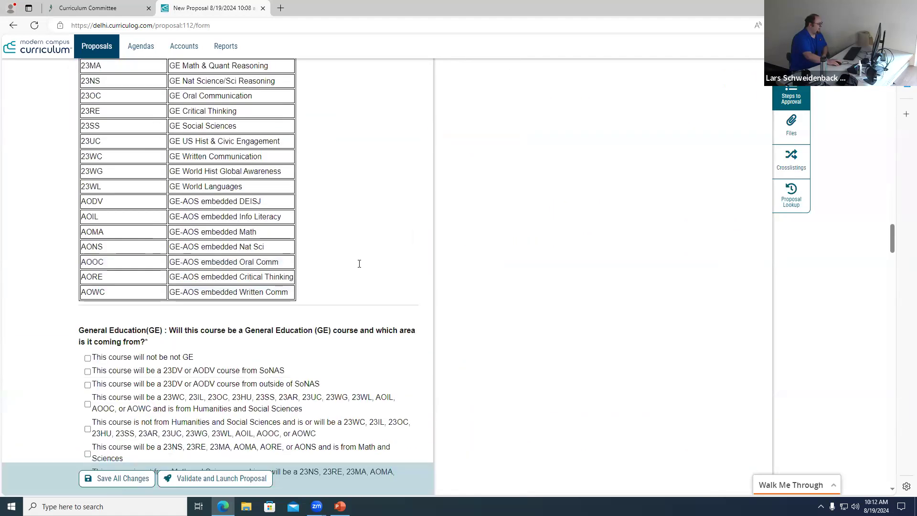
scroll(356, 269, down, 20)
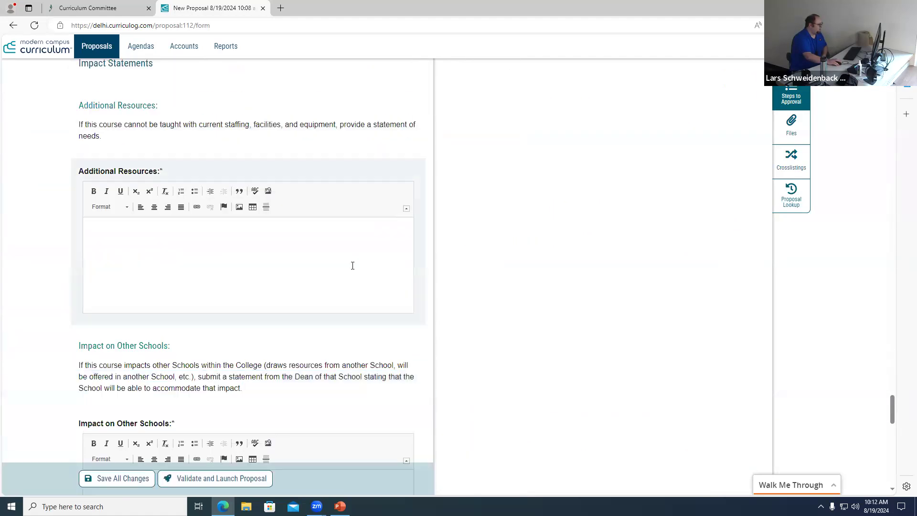
scroll(351, 269, up, 4)
scroll(351, 269, down, 8)
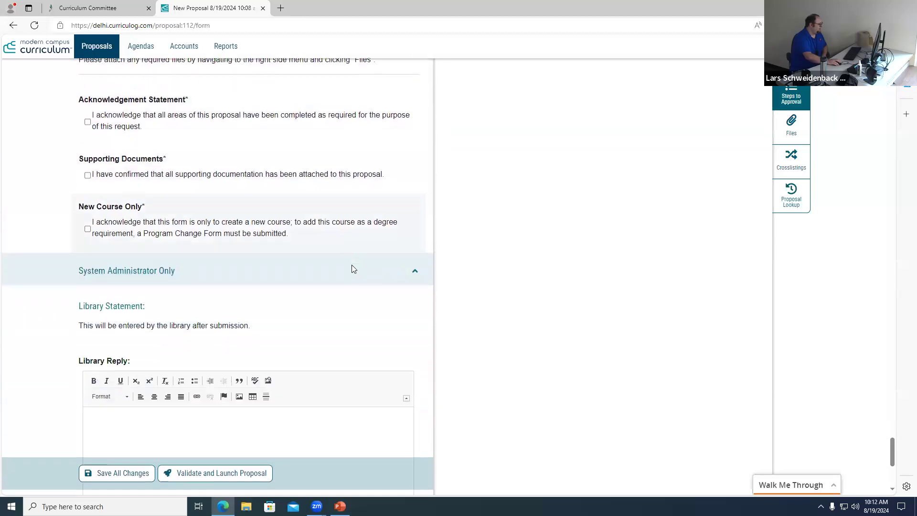
click(91, 246)
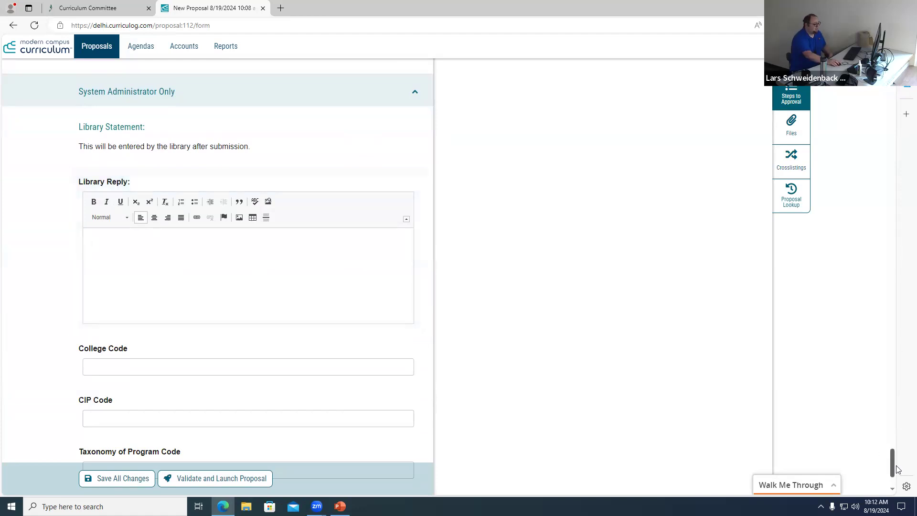
drag(892, 465, 901, 160)
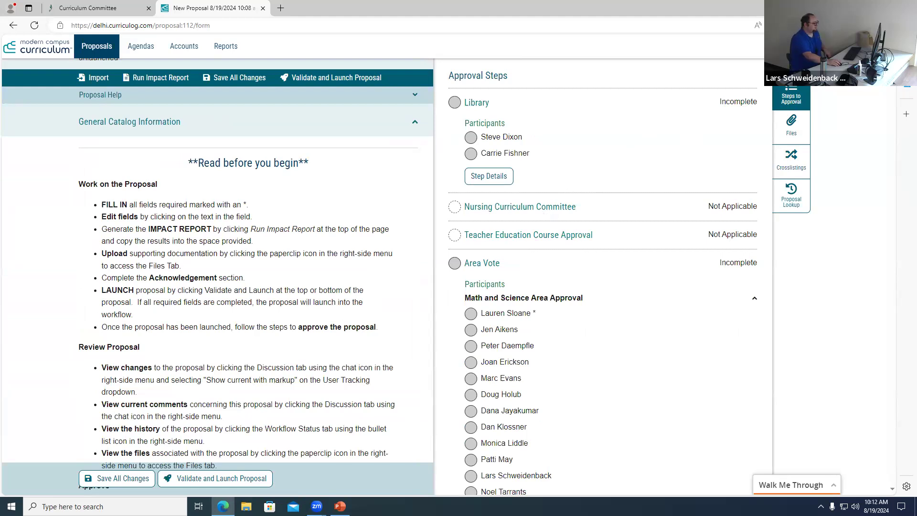
- Hide the approval steps and set the course Prefix to BUSI and the Code to 123
click(792, 85)
scroll(485, 304, down, 9)
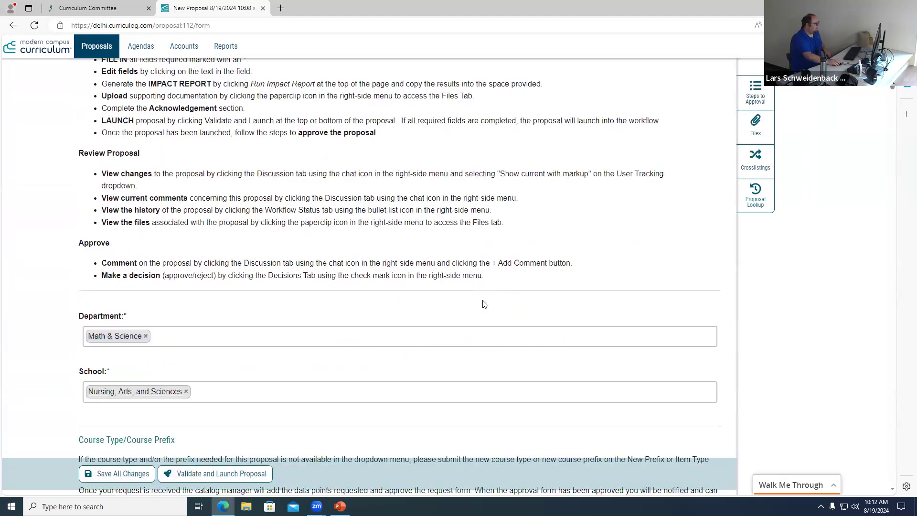
click(165, 271)
click(155, 328)
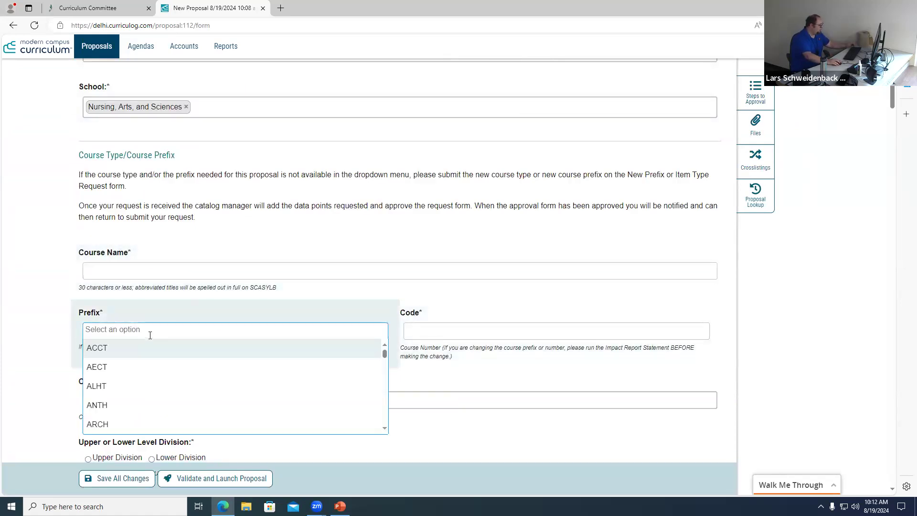
scroll(155, 372, down, 3)
click(157, 376)
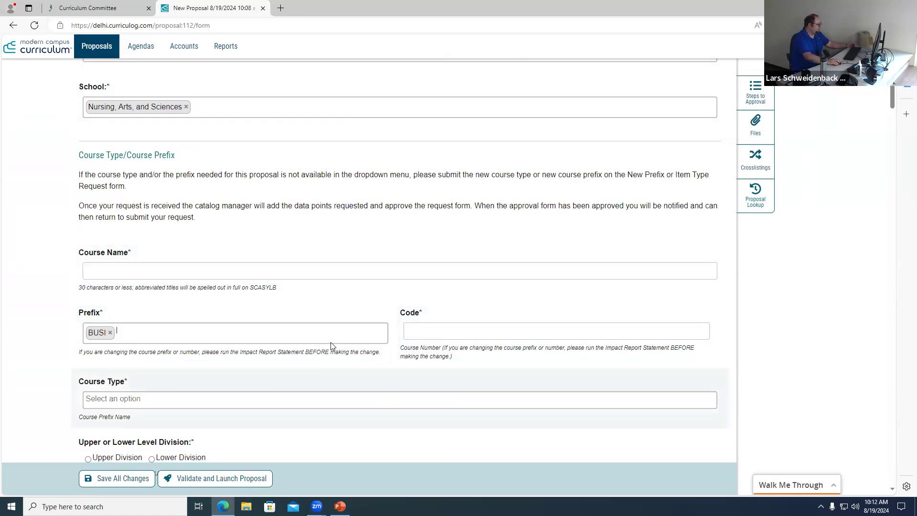
click(462, 330)
text(123)
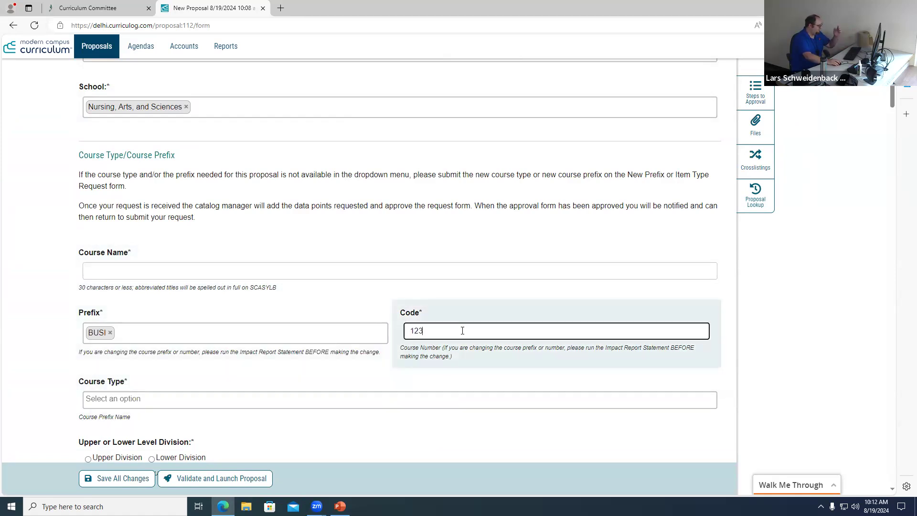
scroll(301, 357, down, 3)
click(210, 259)
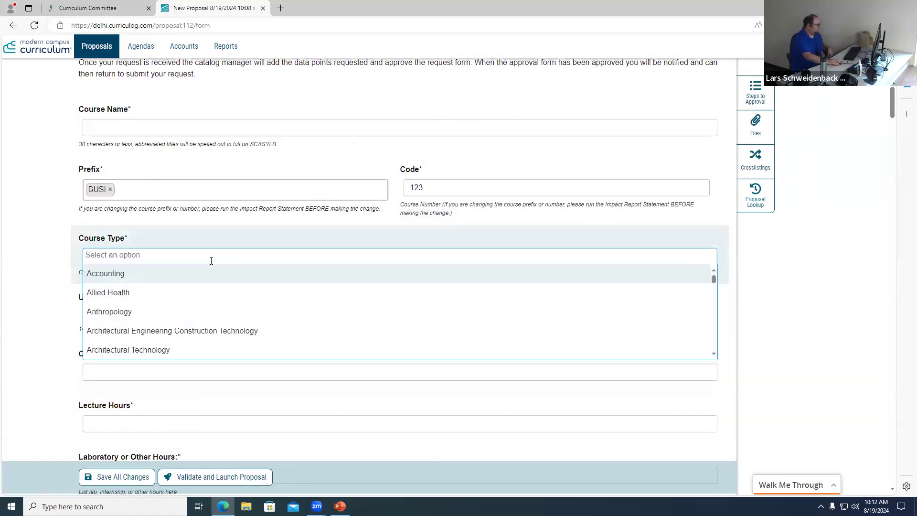
scroll(208, 302, down, 3)
scroll(207, 301, down, 4)
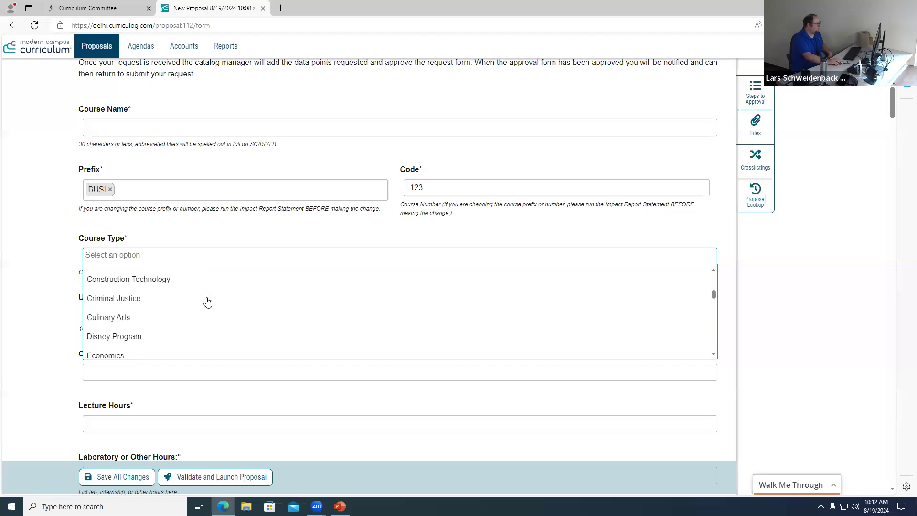
scroll(207, 300, up, 5)
click(223, 232)
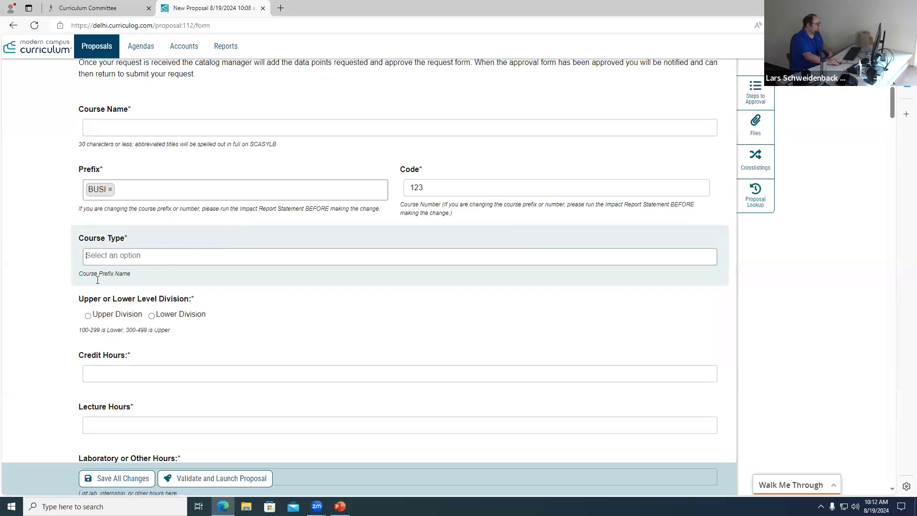
- Set the Course Type to Business and mark the course as Lower Division
click(165, 259)
scroll(177, 303, down, 1)
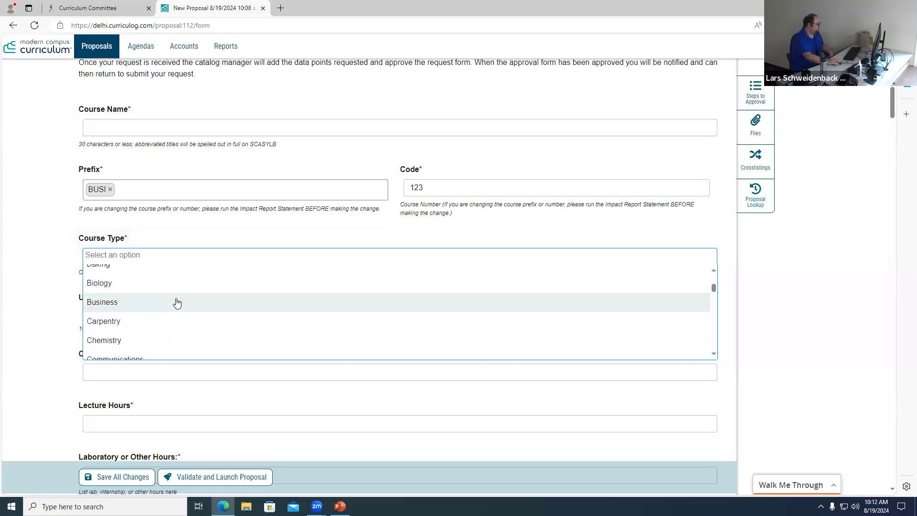
click(175, 301)
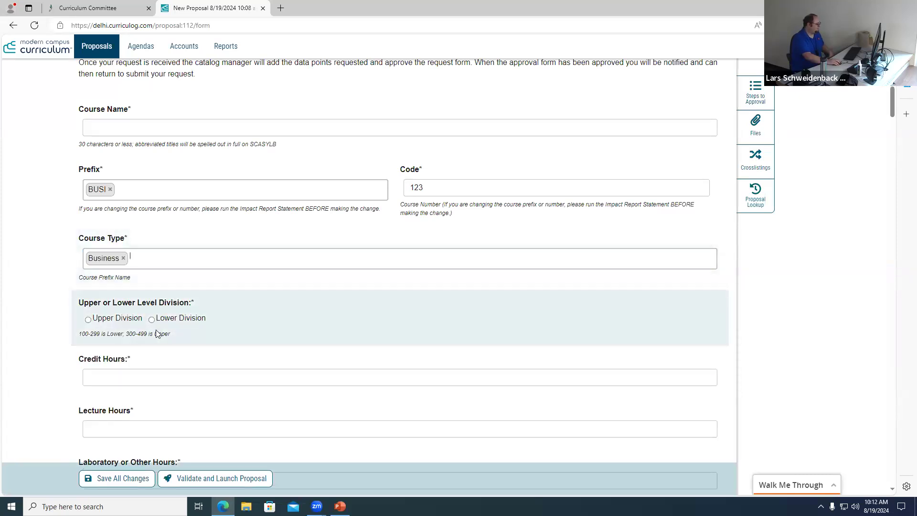
click(152, 320)
- Examine the credit hours, Carnegie Units, pre-requisites, restrictions, course description, repeatable course and grading mode fields
scroll(167, 357, down, 2)
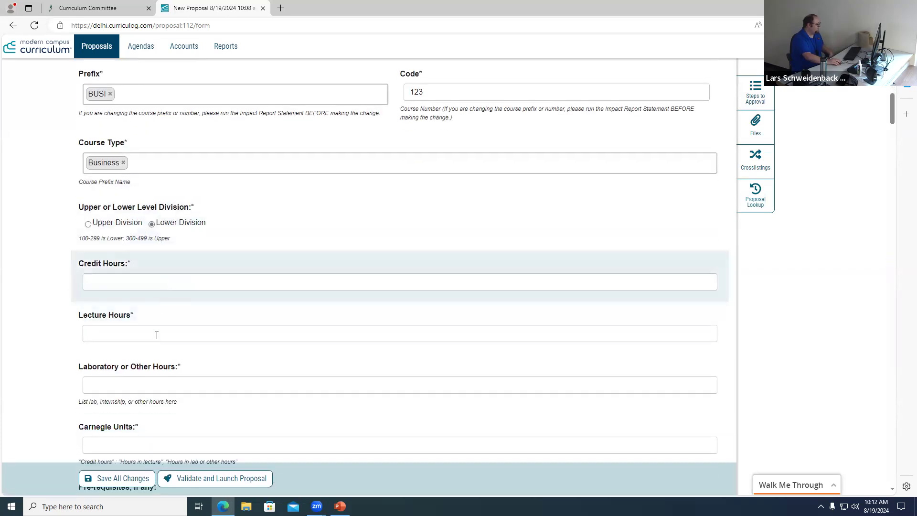
scroll(157, 334, down, 4)
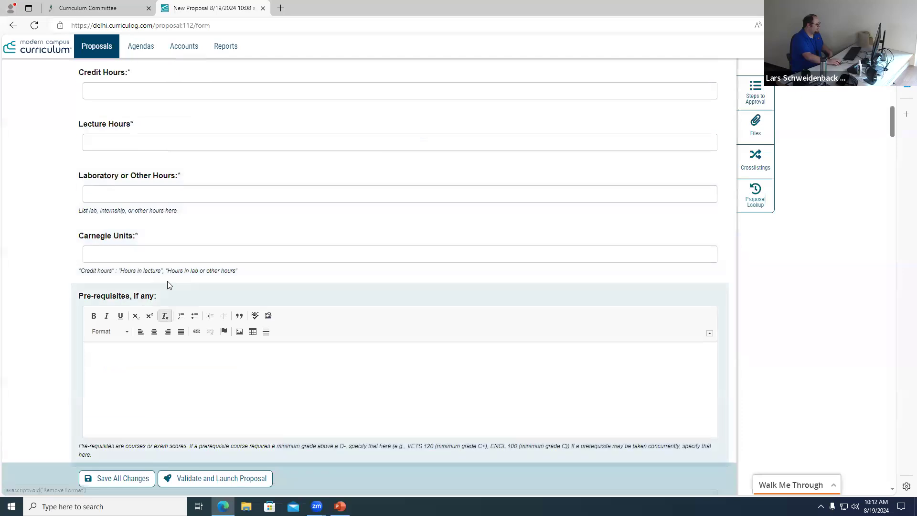
scroll(168, 289, down, 2)
click(169, 291)
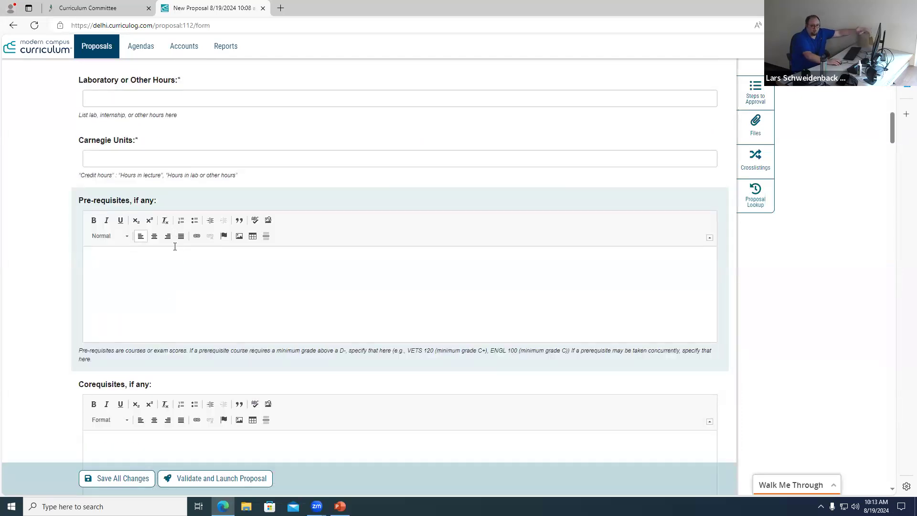
scroll(175, 246, down, 10)
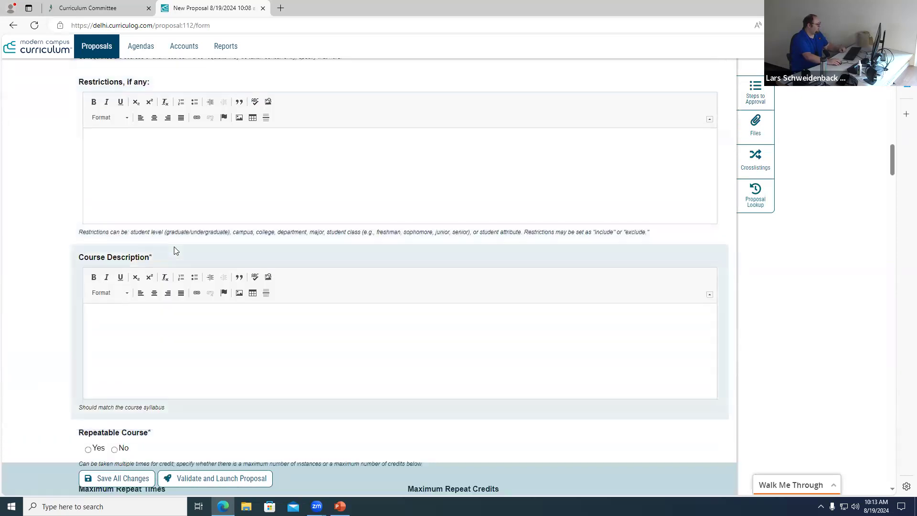
scroll(174, 248, down, 3)
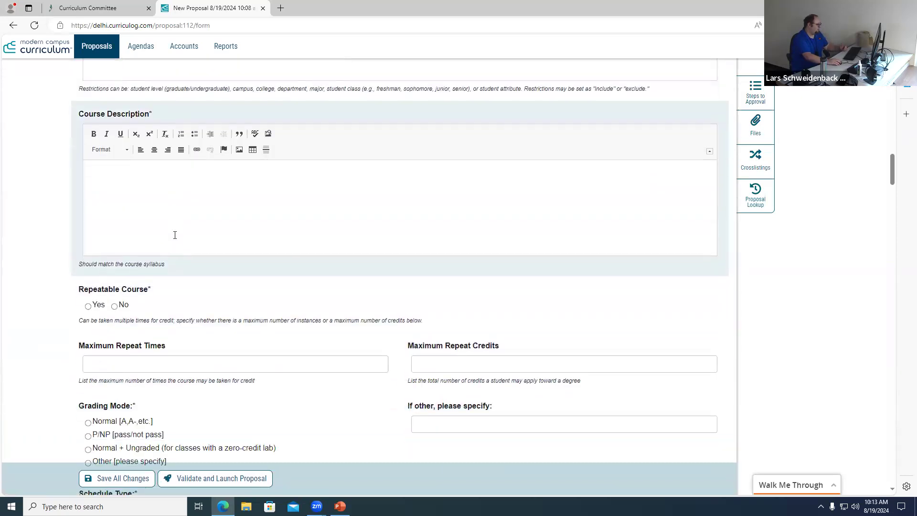
- Examine the Grading Mode, Schedule Type, Cross-Listed Courses and Equivalencies fields and the General Education attribute table
scroll(175, 235, down, 3)
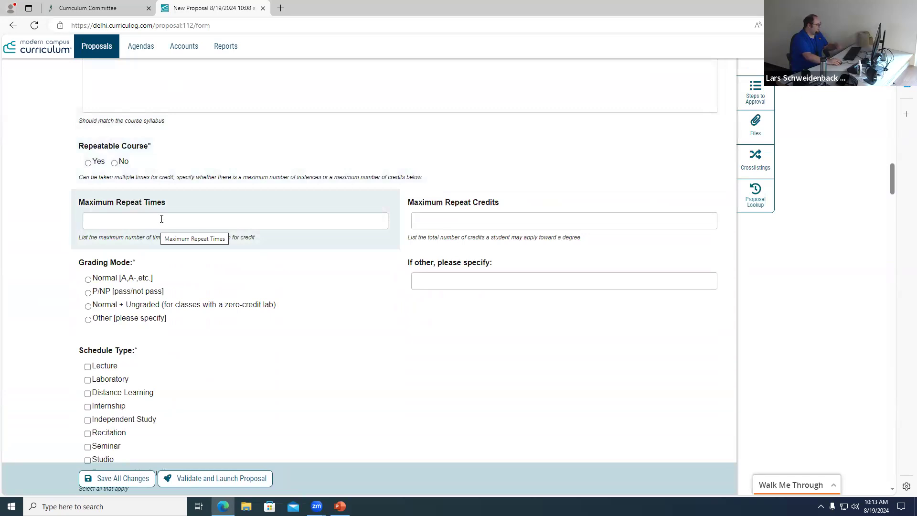
scroll(246, 270, down, 2)
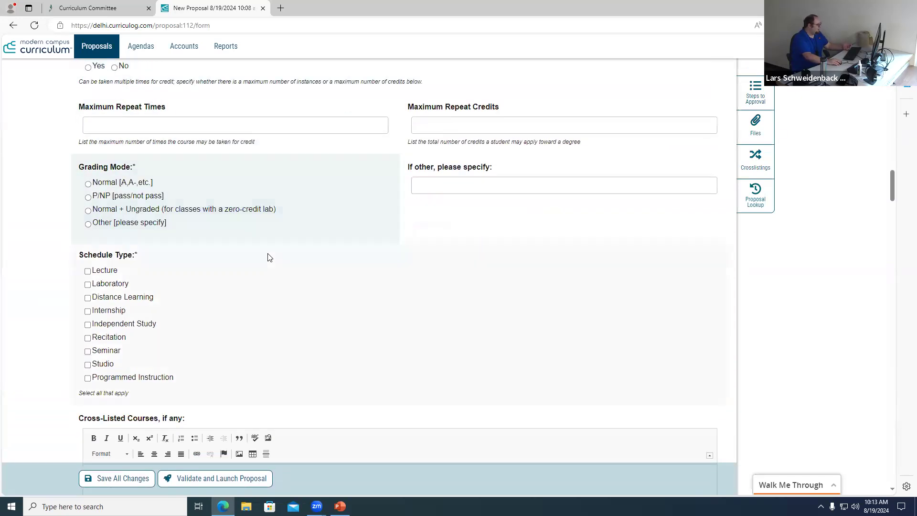
scroll(269, 257, down, 2)
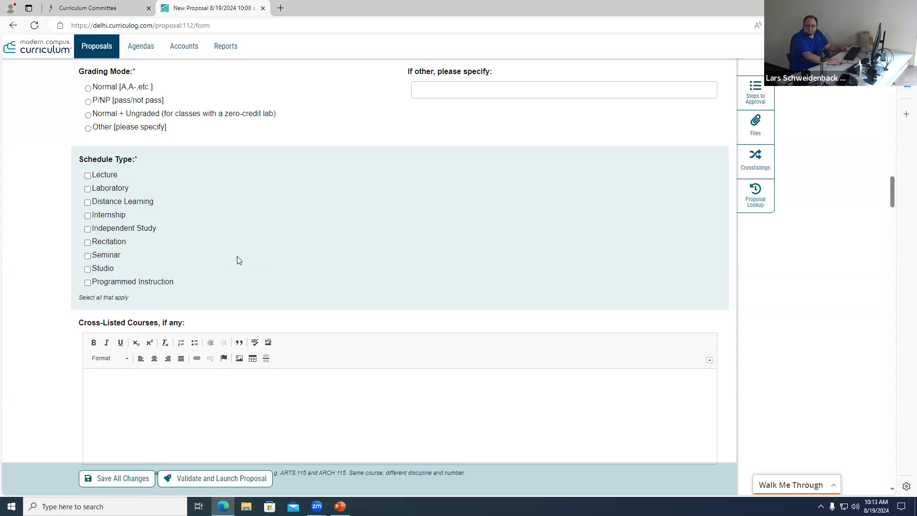
scroll(237, 256, down, 3)
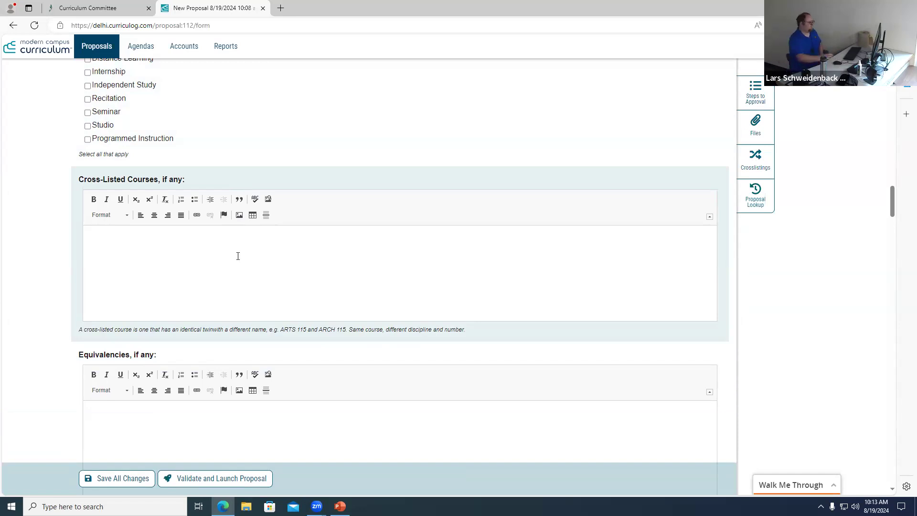
scroll(238, 256, down, 1)
scroll(238, 256, down, 7)
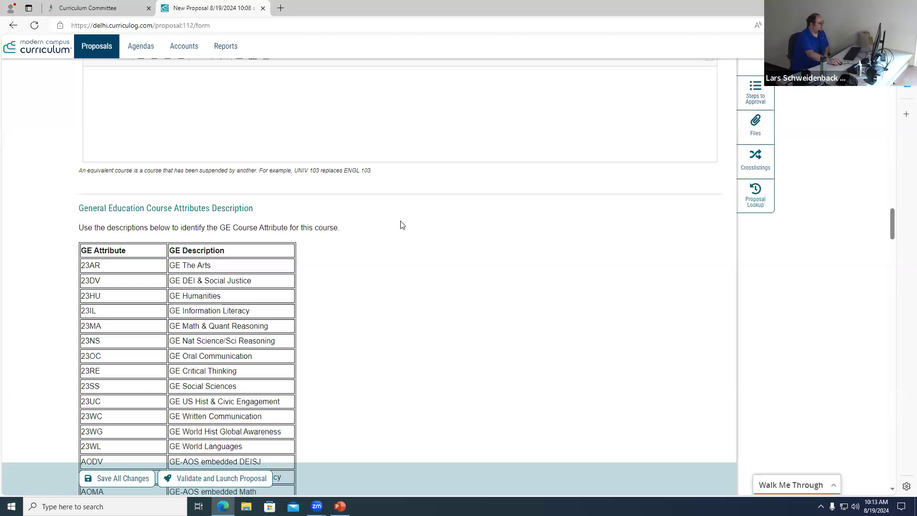
scroll(400, 225, down, 3)
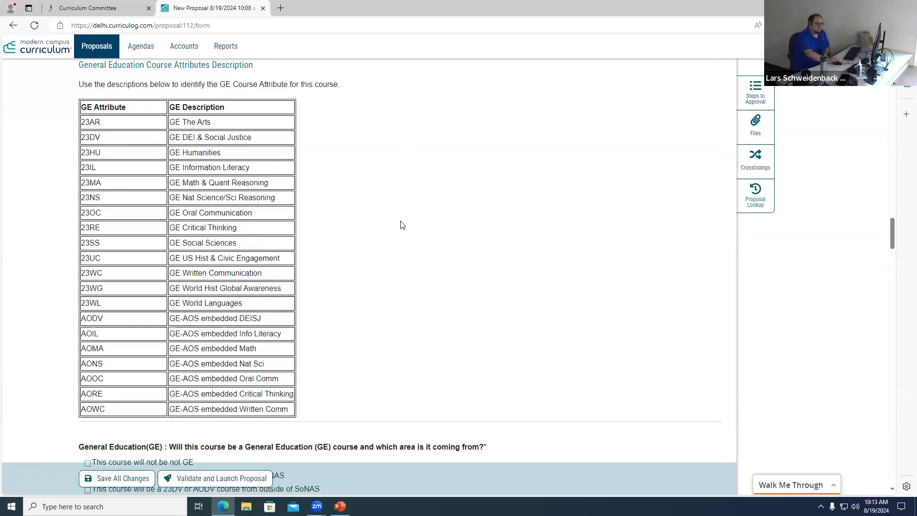
- Show the approval steps beside the form and examine the General Education (GE) question's options for GE codes and originating areas
click(767, 106)
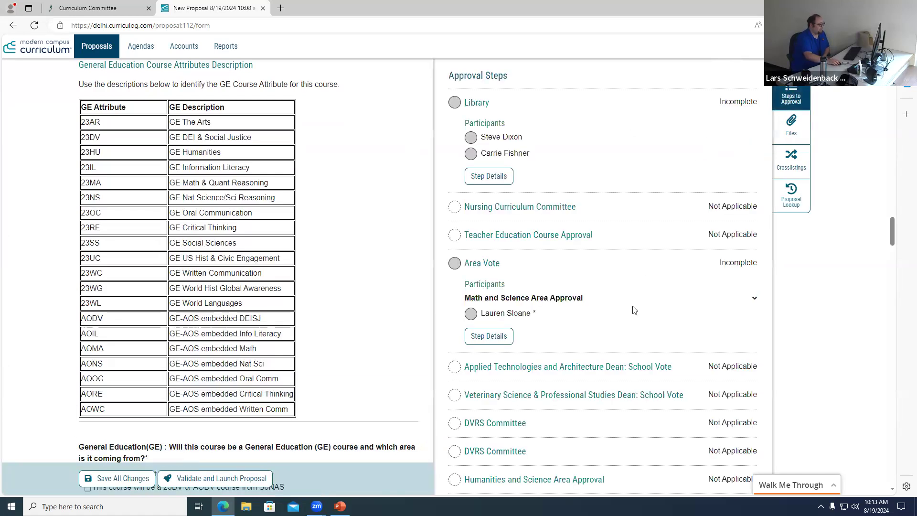
scroll(634, 310, down, 5)
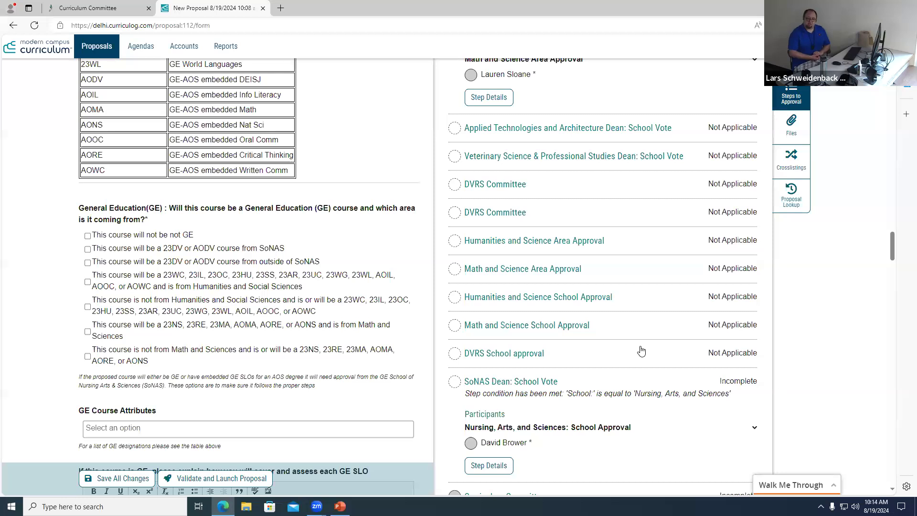
scroll(459, 257, up, 5)
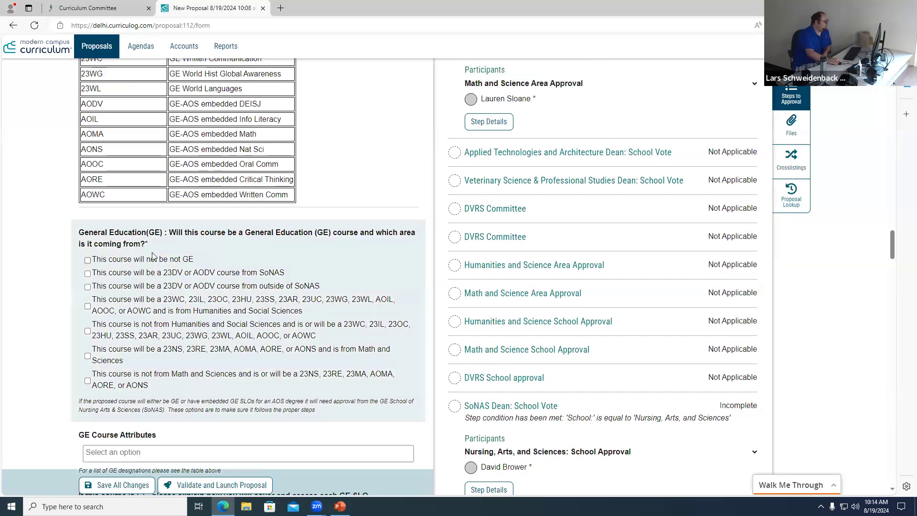
scroll(259, 285, down, 6)
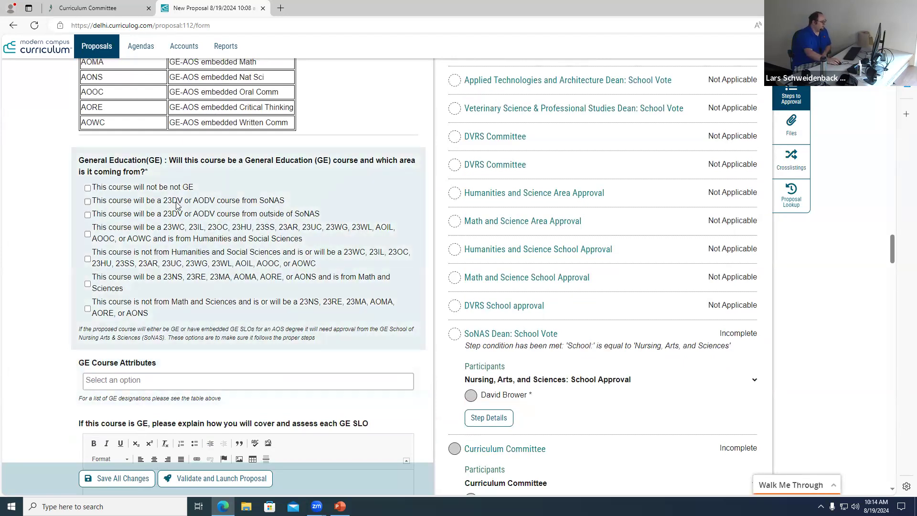
drag(151, 203, 184, 203)
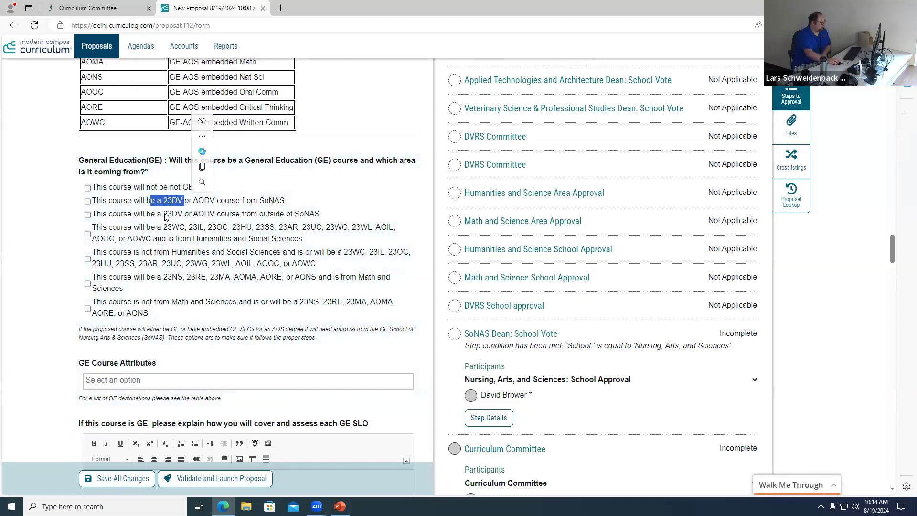
click(173, 216)
drag(163, 215, 238, 263)
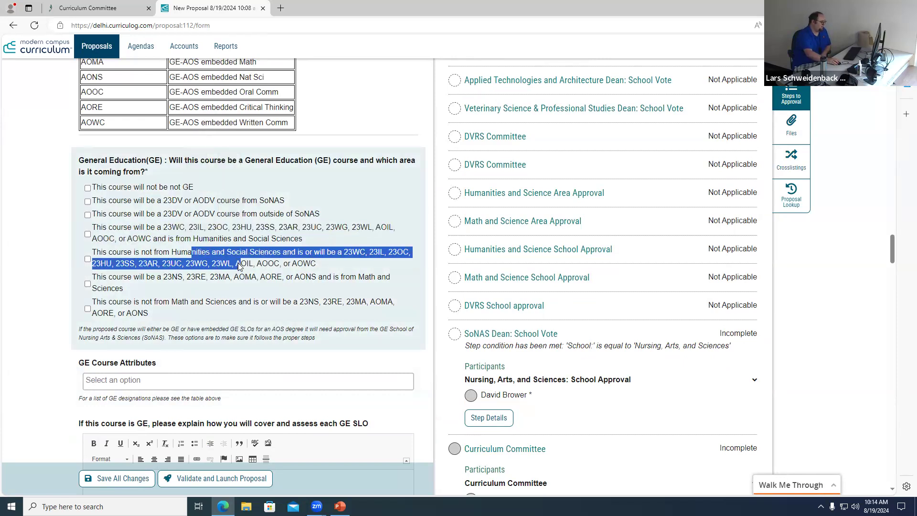
drag(138, 277, 172, 310)
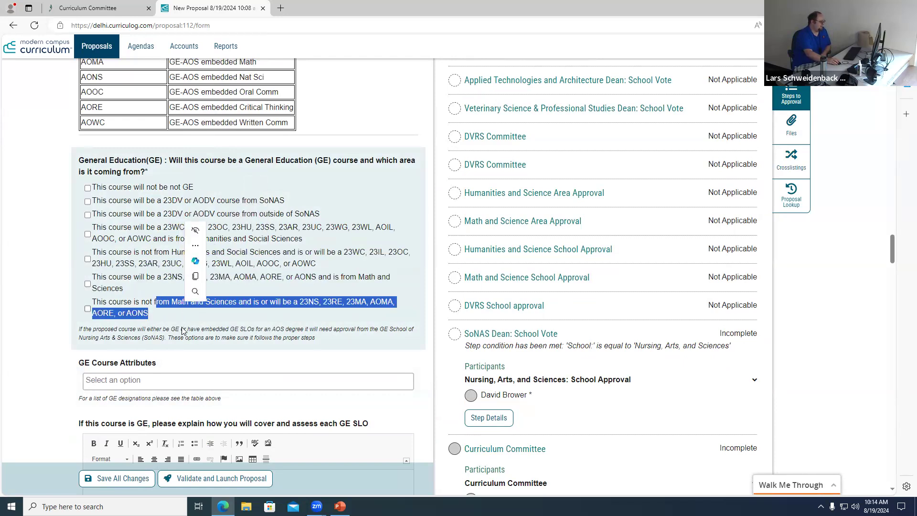
click(191, 312)
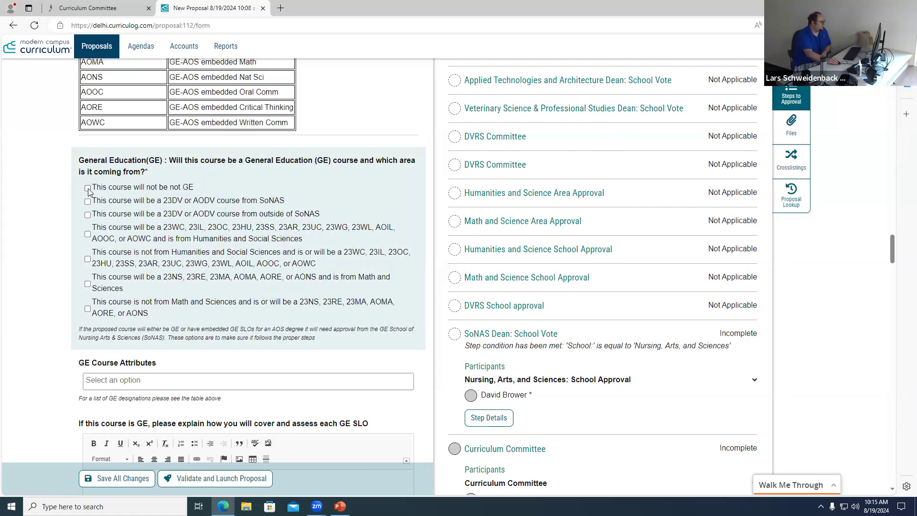
- Try the GE option "This course will be a 23DV or AODV course from SoNAS" instead of the non-GE option and save all changes
click(88, 189)
scroll(640, 191, up, 1)
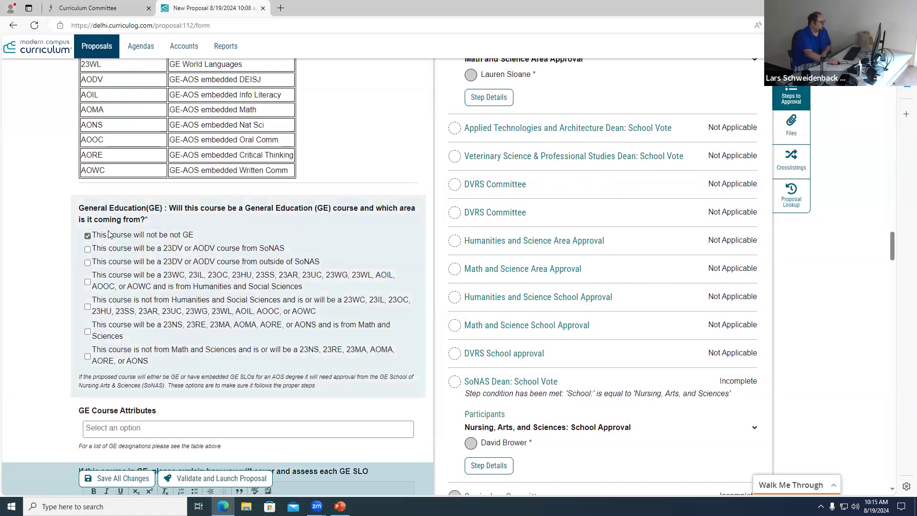
click(88, 236)
click(88, 249)
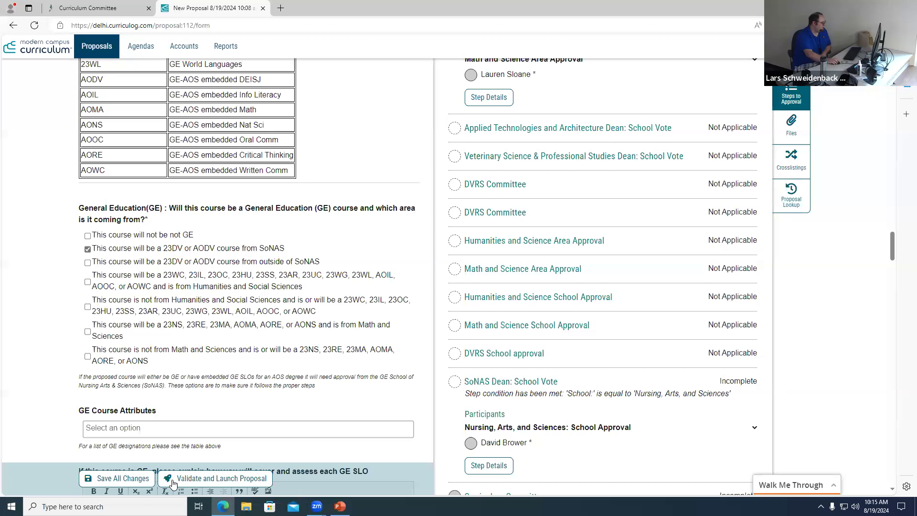
click(125, 479)
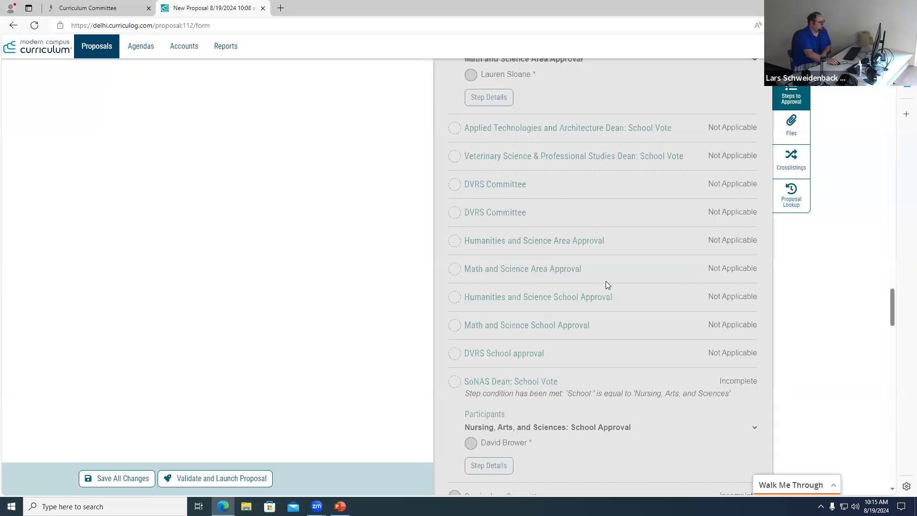
- Examine the updated approval steps, including the DVRS Committee condition and its full list of participants
scroll(606, 285, down, 8)
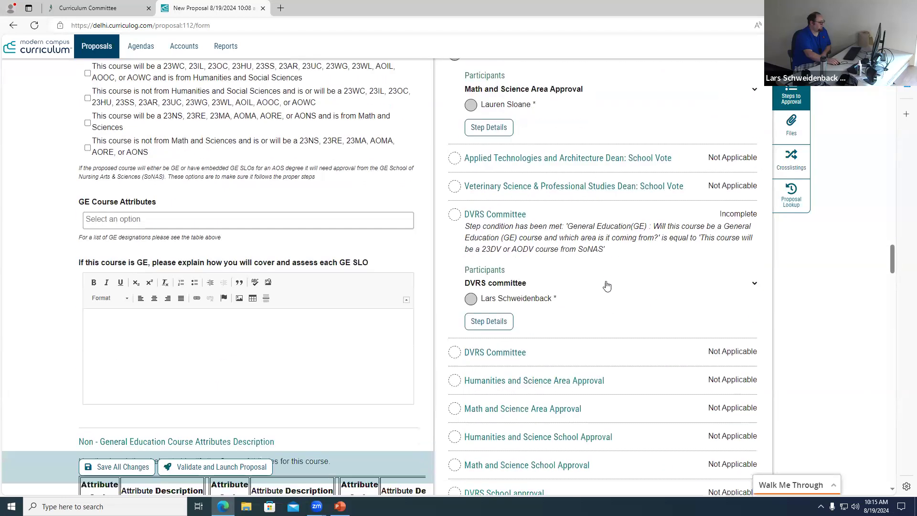
scroll(565, 224, up, 3)
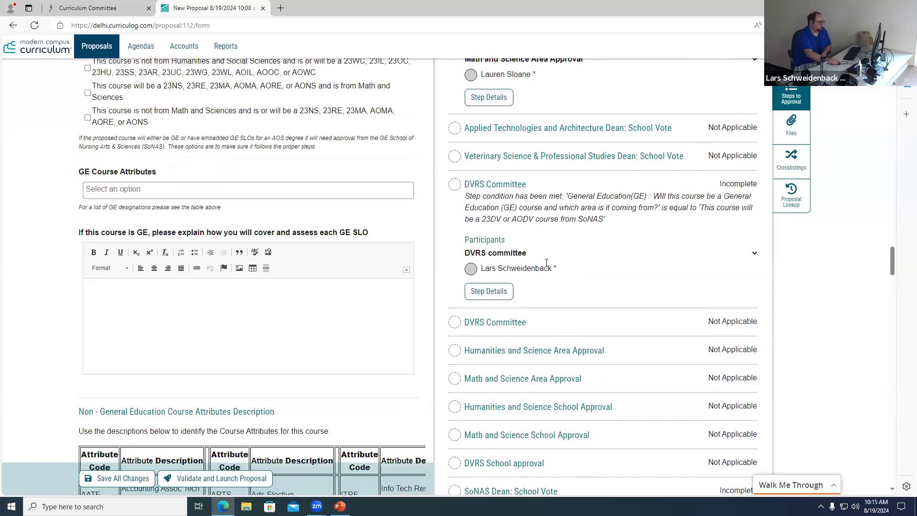
click(547, 258)
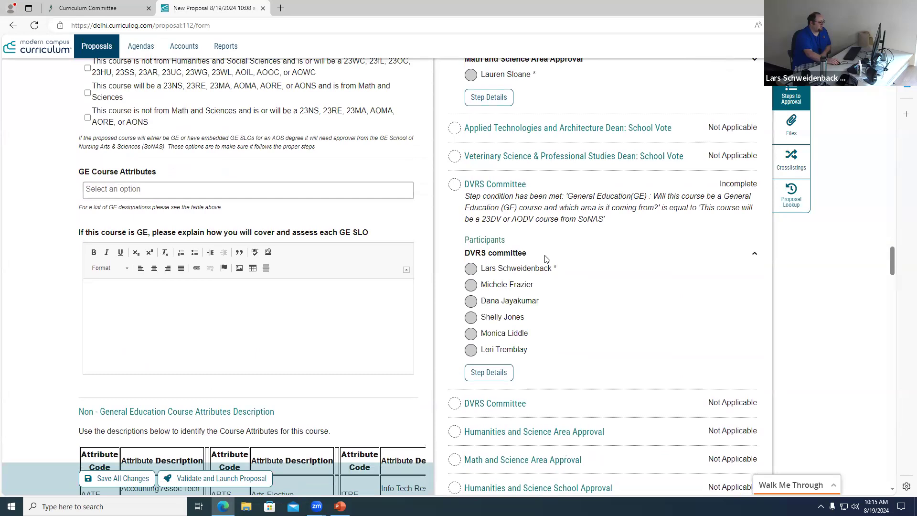
click(547, 258)
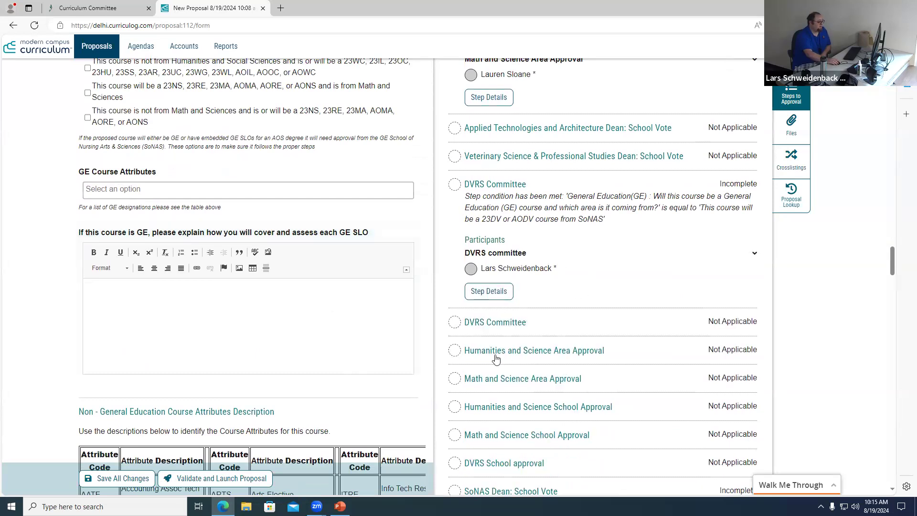
scroll(373, 394, down, 6)
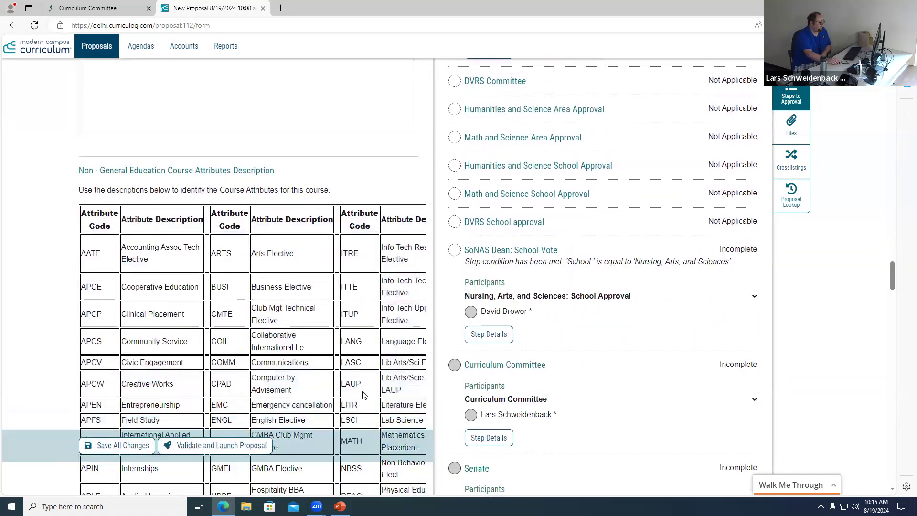
scroll(362, 391, up, 4)
scroll(362, 391, up, 7)
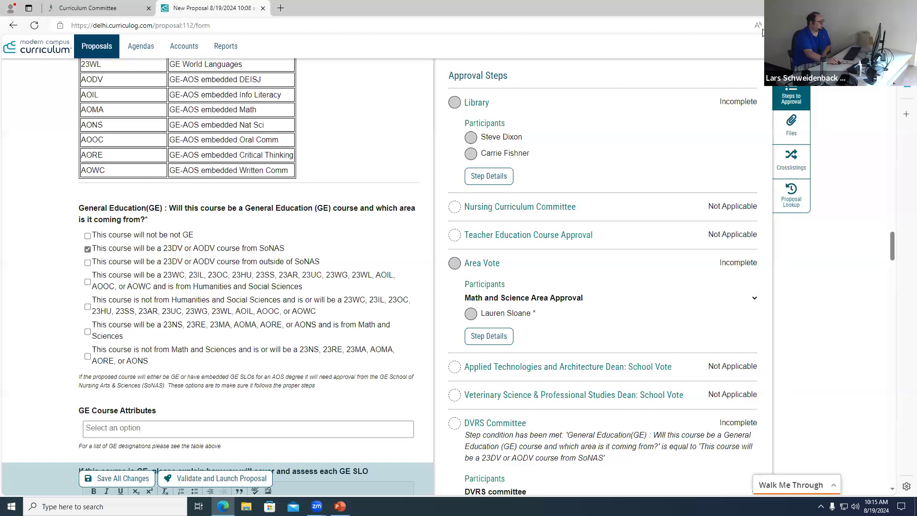
- Replace the 23DV or AODV from SoNAS selection with "This course will not be not GE" and place the cursor in the GE SLO explanation
click(87, 249)
click(87, 235)
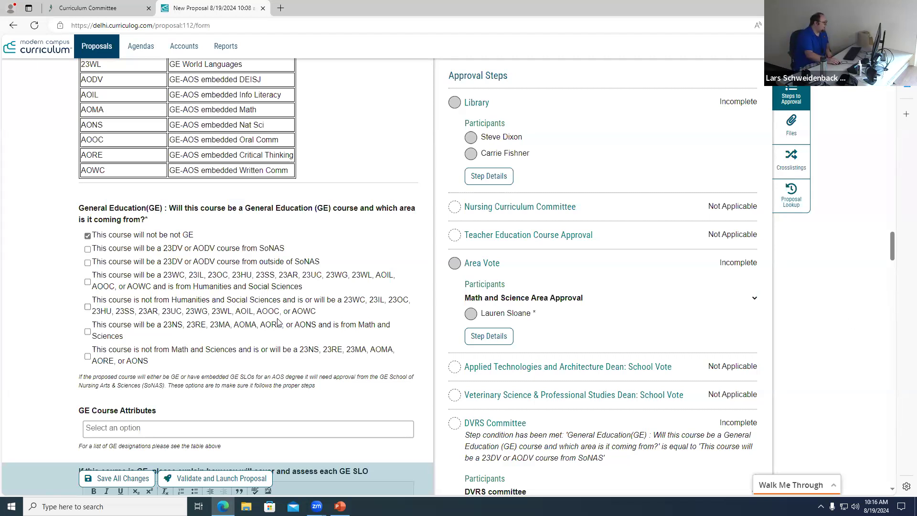
scroll(275, 325, down, 5)
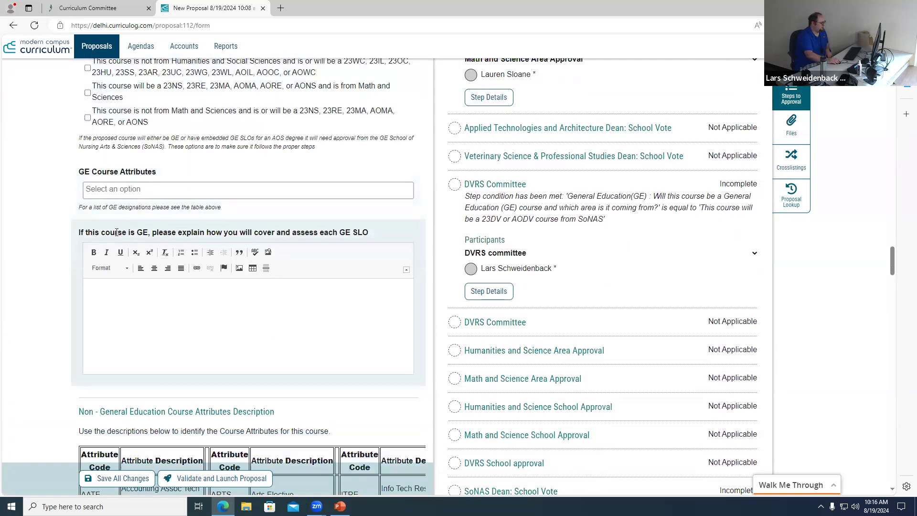
drag(116, 232, 245, 232)
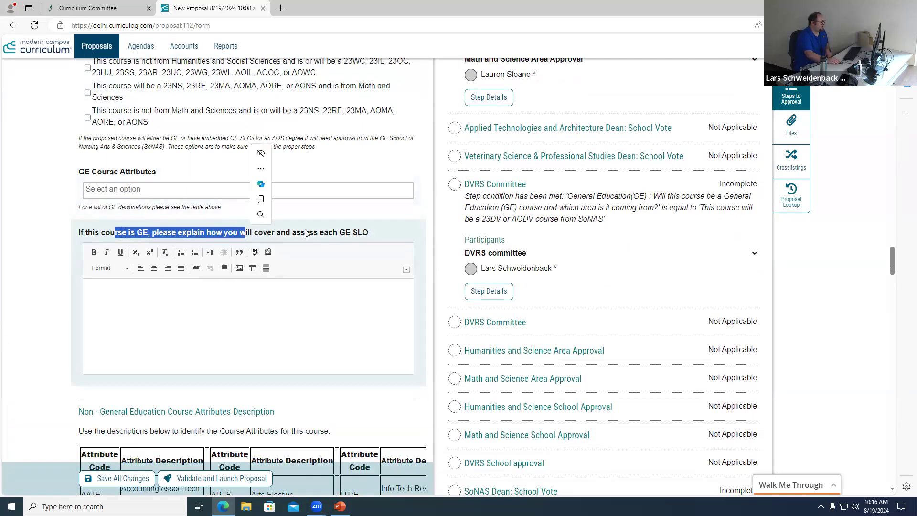
click(94, 322)
click(134, 300)
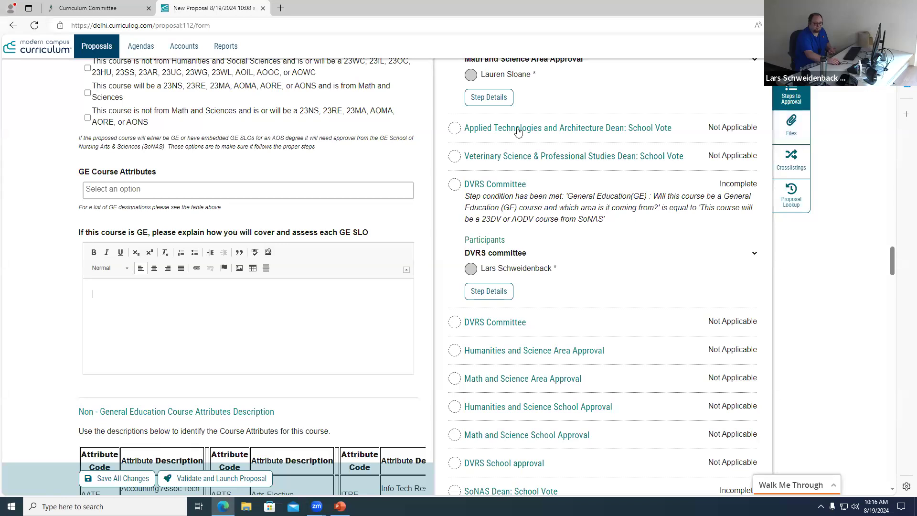
- Hide the approval steps and add APFS to the Non-GE Degree Attributes
scroll(442, 148, down, 4)
scroll(442, 148, down, 3)
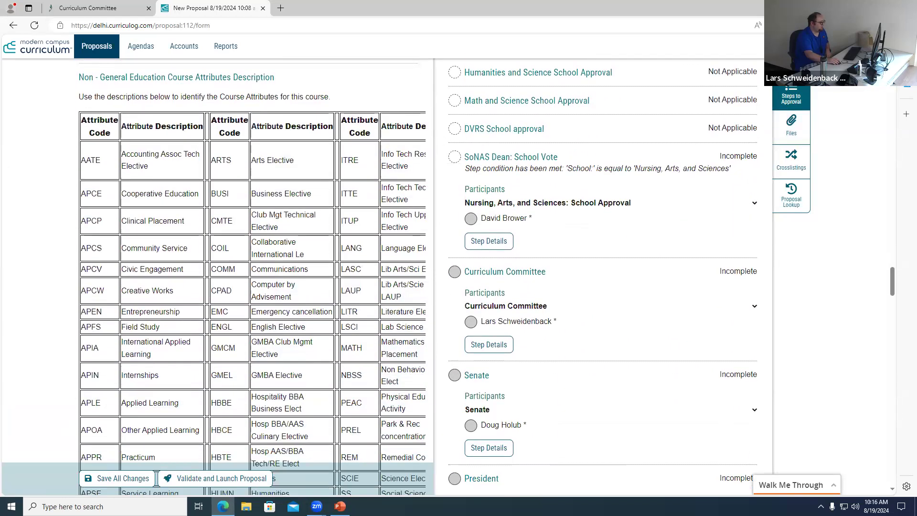
click(791, 92)
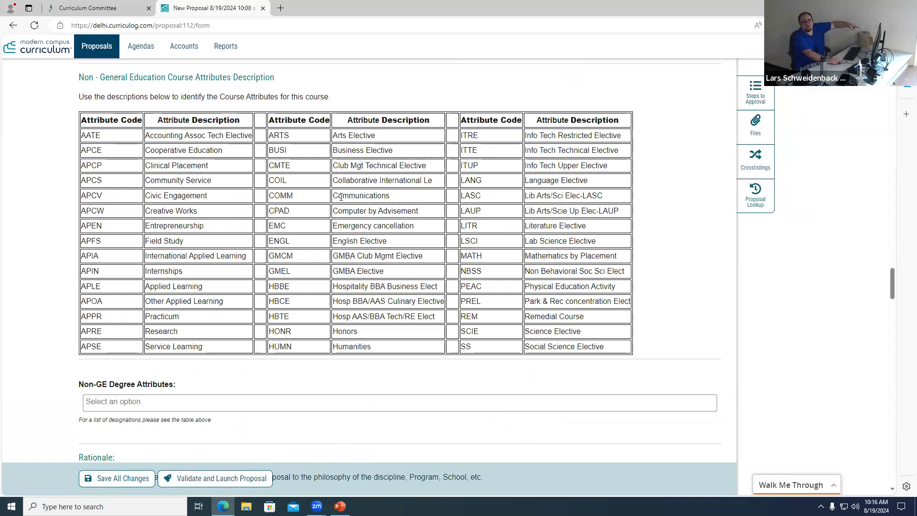
click(161, 402)
scroll(152, 369, down, 3)
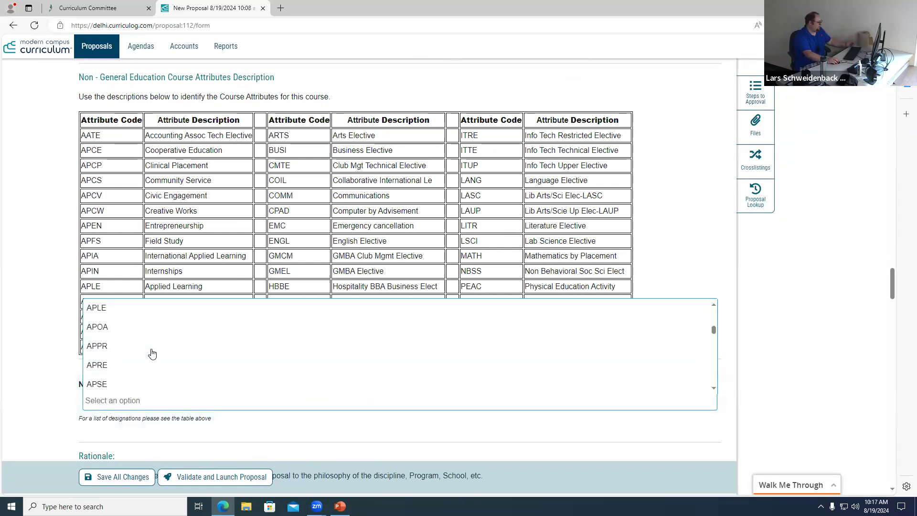
click(307, 344)
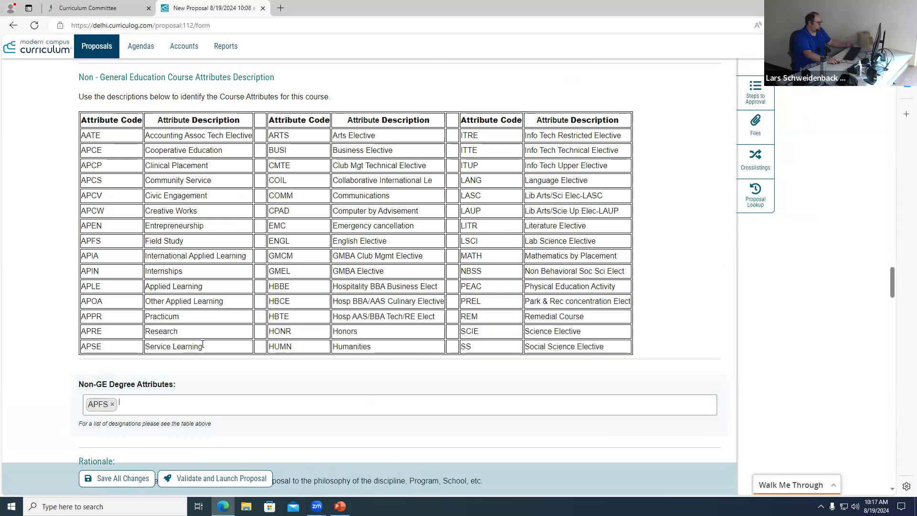
- Look through the remaining proposal fields from Rationale through enrollment, student costs, learning outcomes and course content to Impact on Other Schools
scroll(203, 348, down, 4)
scroll(202, 346, down, 14)
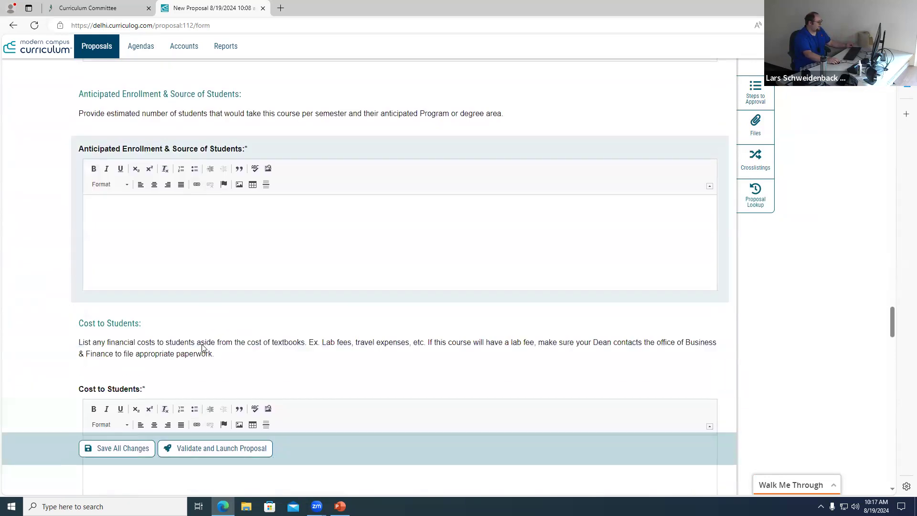
scroll(202, 343, down, 10)
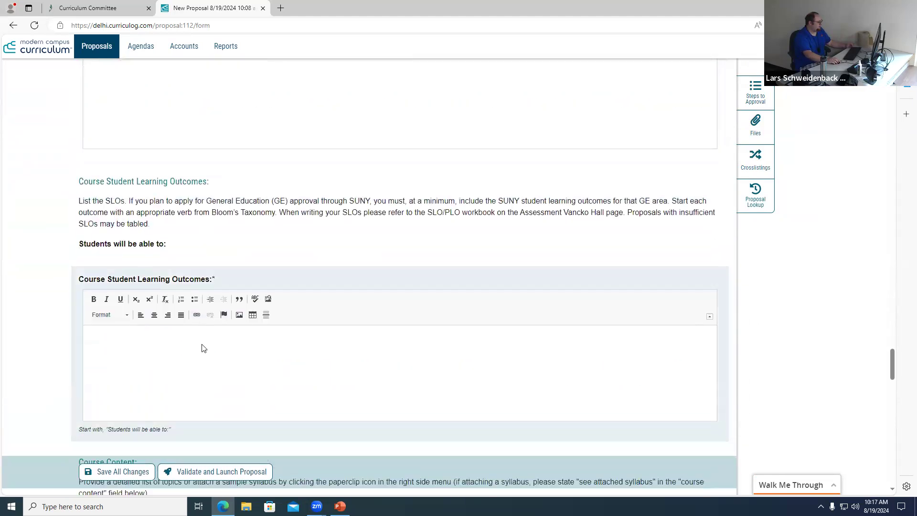
scroll(203, 344, up, 3)
scroll(203, 344, down, 10)
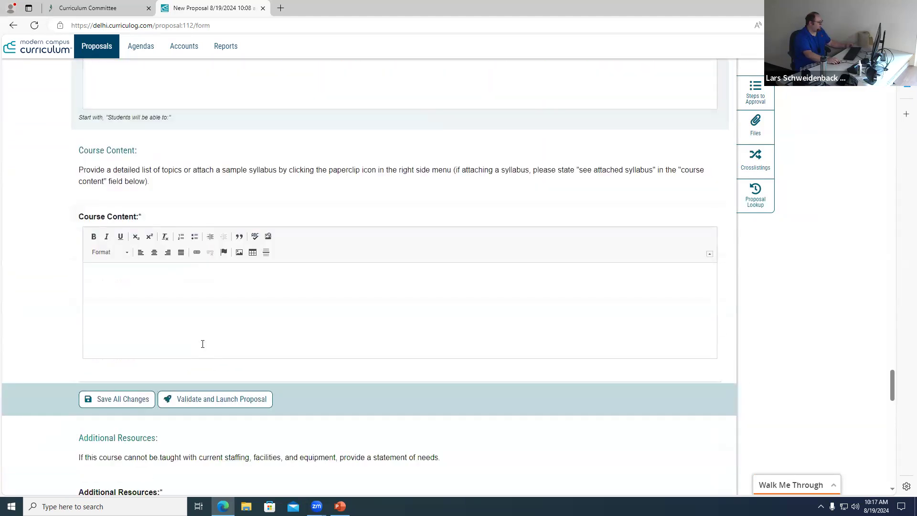
scroll(203, 344, down, 11)
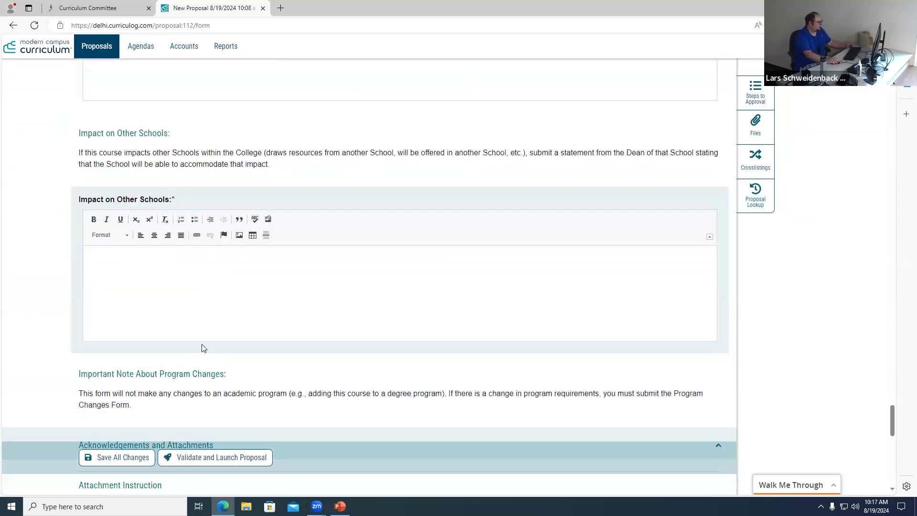
- Check the form through its System Administrator Only section and reread the Course Content instructions about attaching a sample syllabus
scroll(205, 343, down, 8)
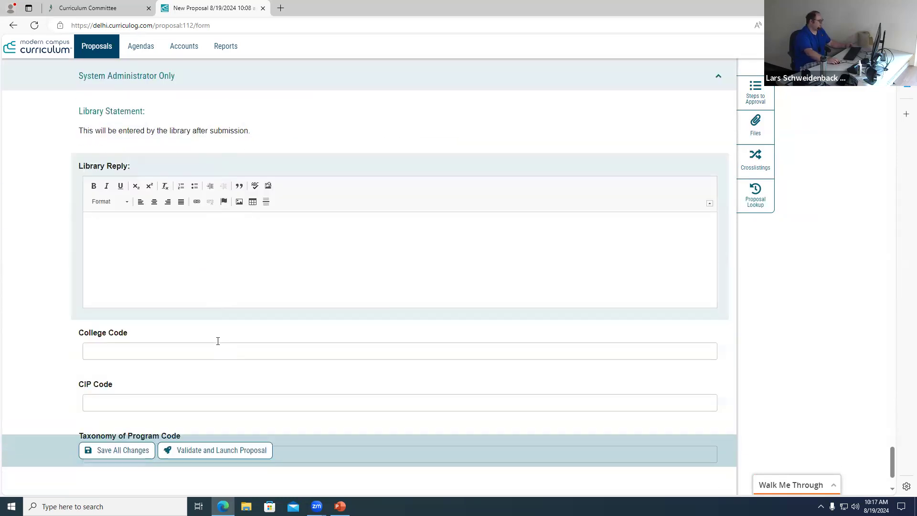
scroll(227, 340, up, 19)
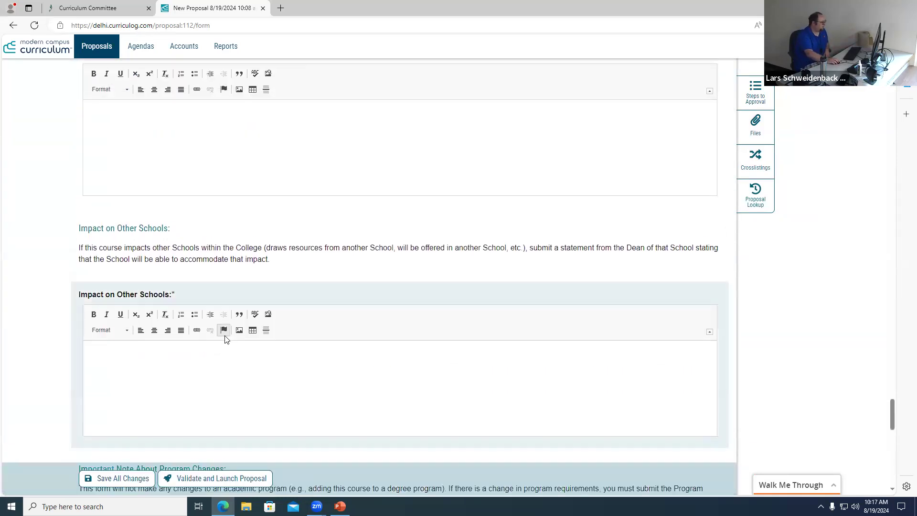
scroll(227, 339, up, 5)
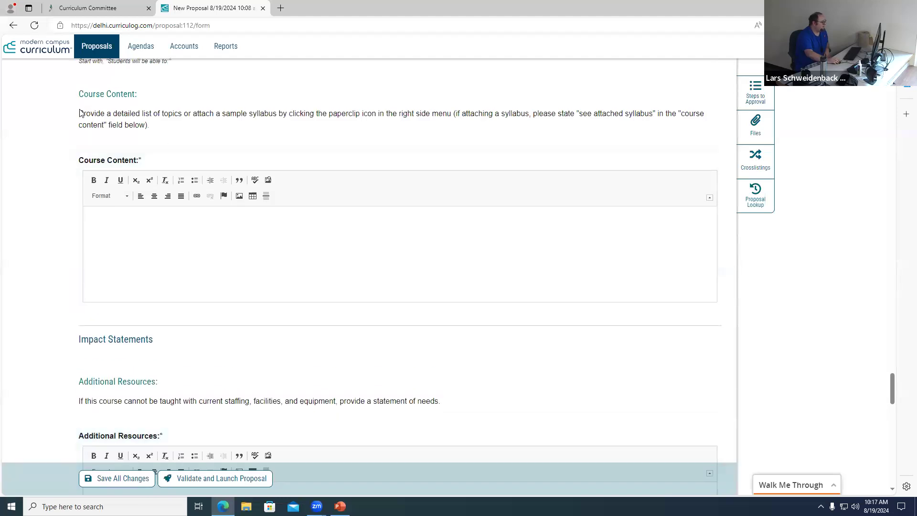
drag(80, 113, 150, 126)
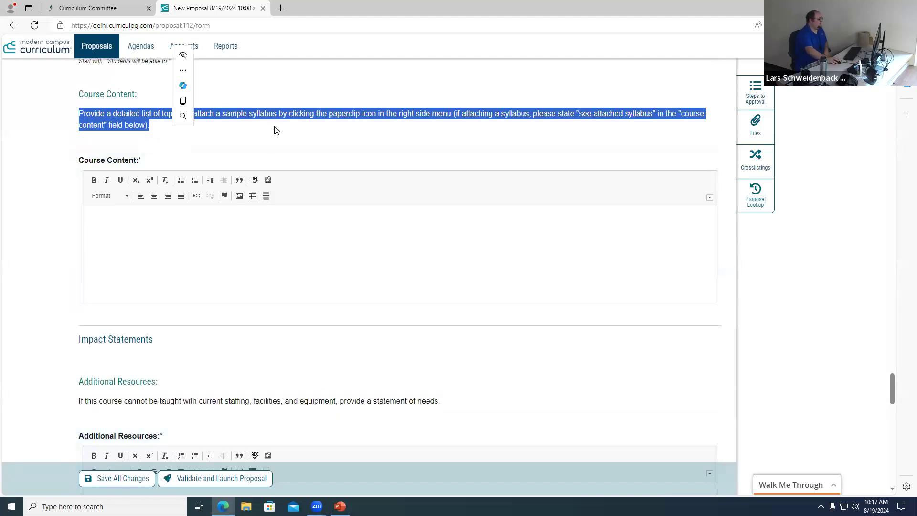
click(253, 123)
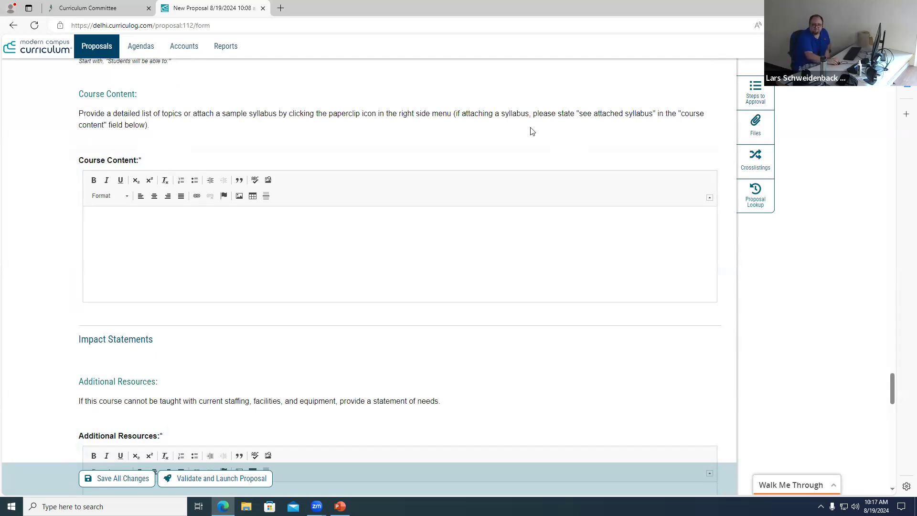
- Leave the course form without saving and delete the unlaunched BUSI 123 proposal from the personal proposals list
scroll(525, 148, up, 15)
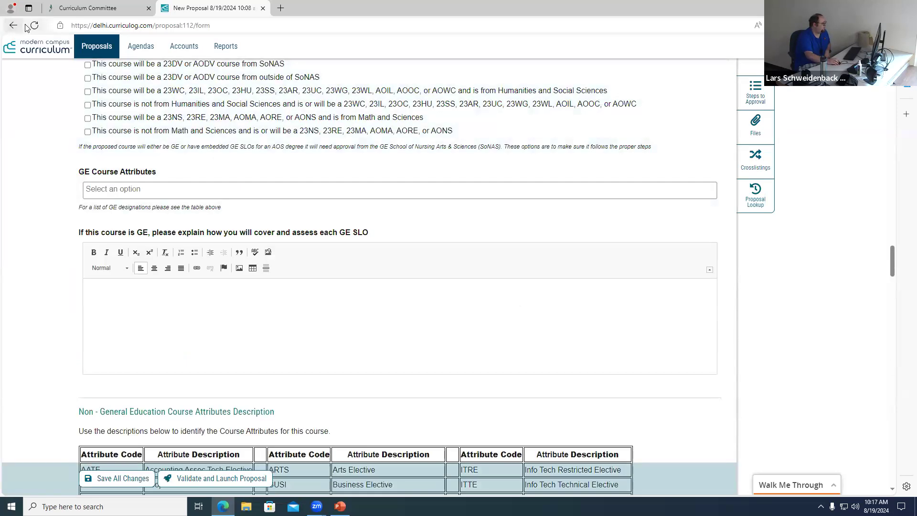
scroll(478, 269, up, 8)
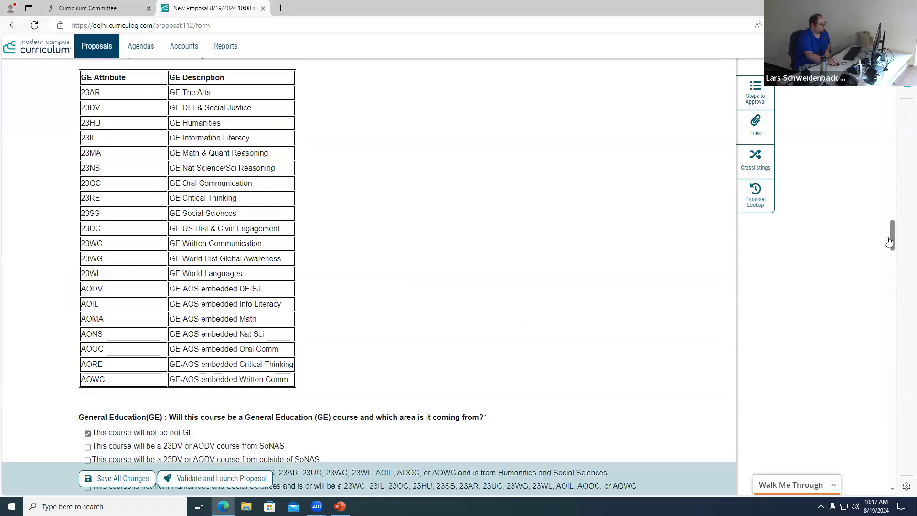
drag(893, 238, 892, 52)
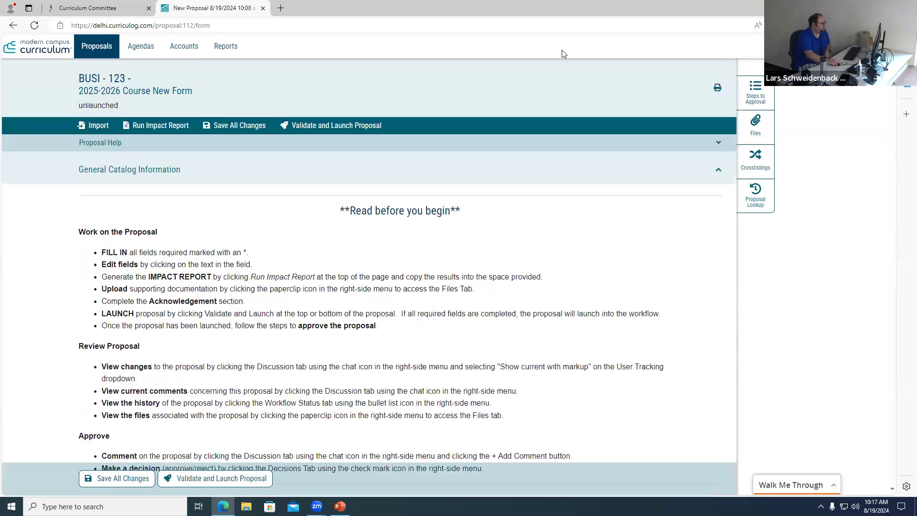
click(103, 46)
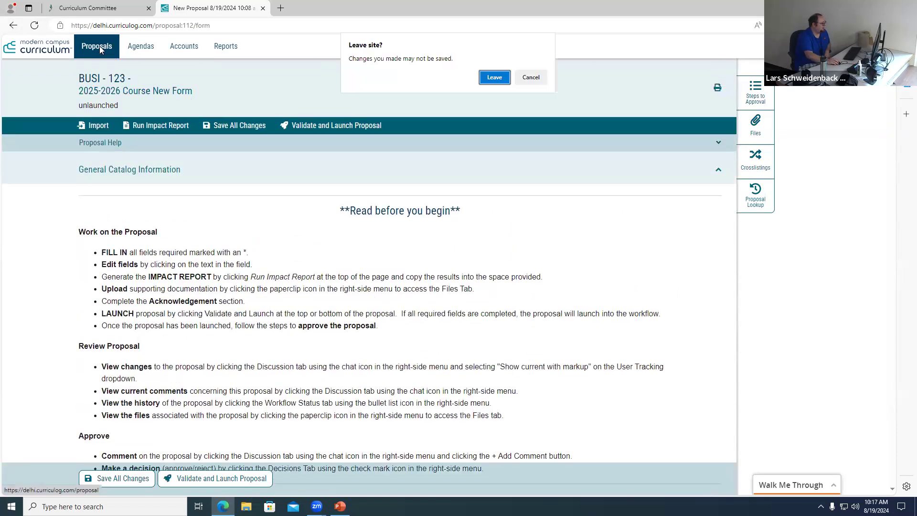
click(495, 76)
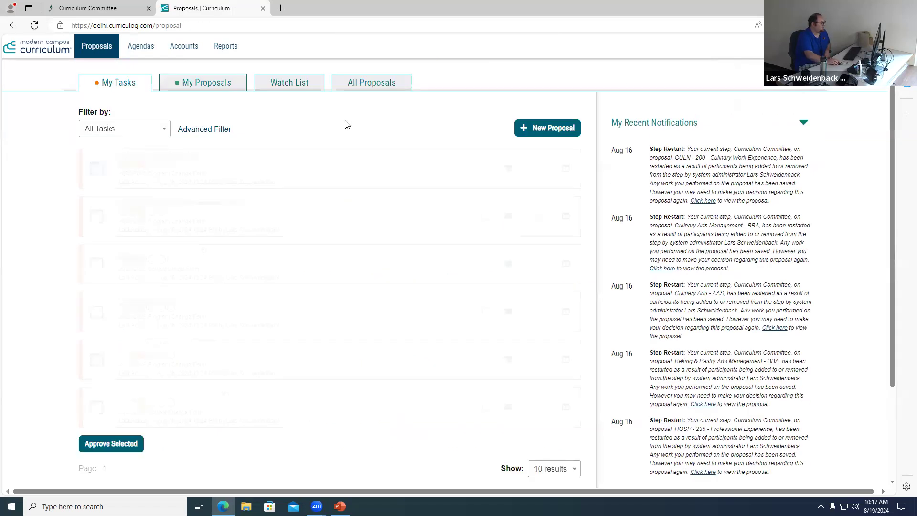
click(220, 85)
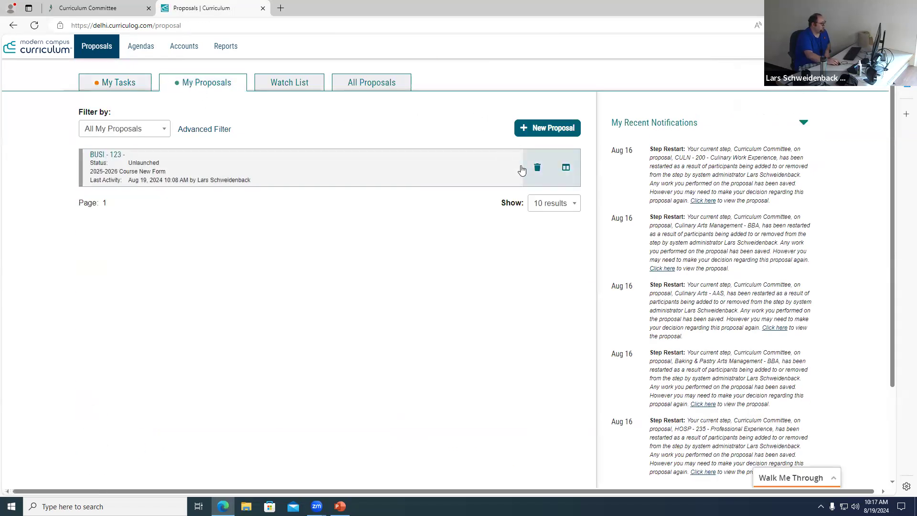
click(537, 168)
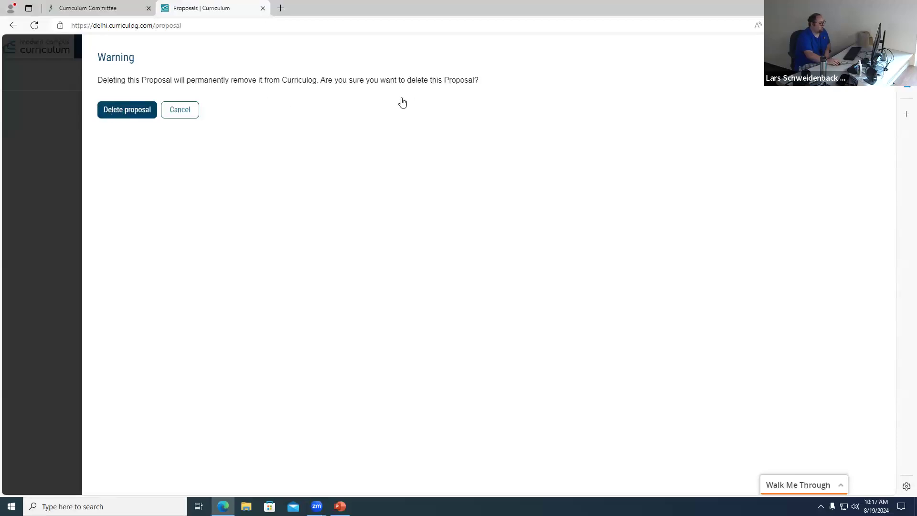
click(139, 109)
click(535, 128)
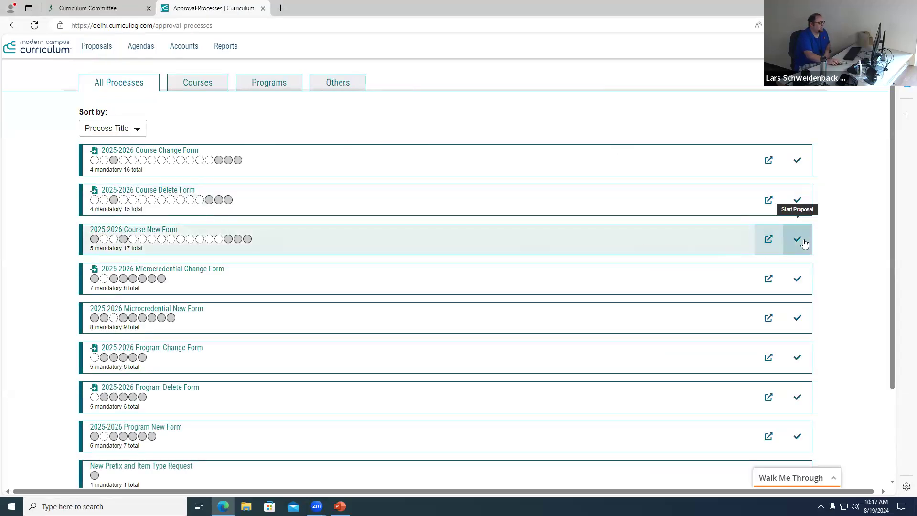
click(805, 244)
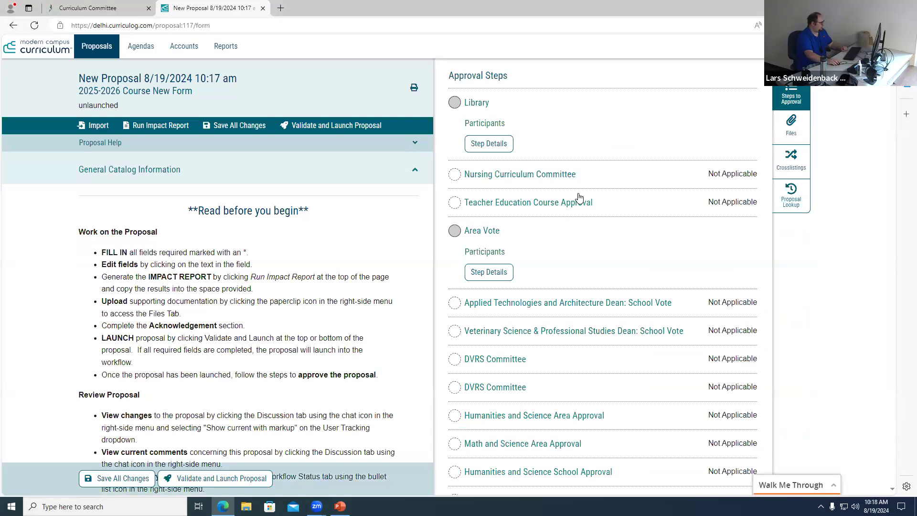
click(96, 47)
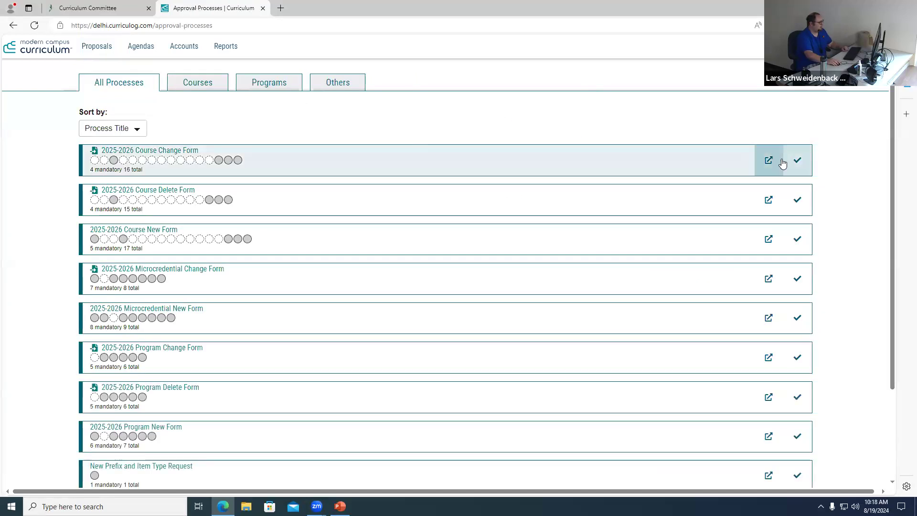
- Start a 2025-2026 Course Change Form and search the curriculum inventory for prefix phys and code 150
click(802, 163)
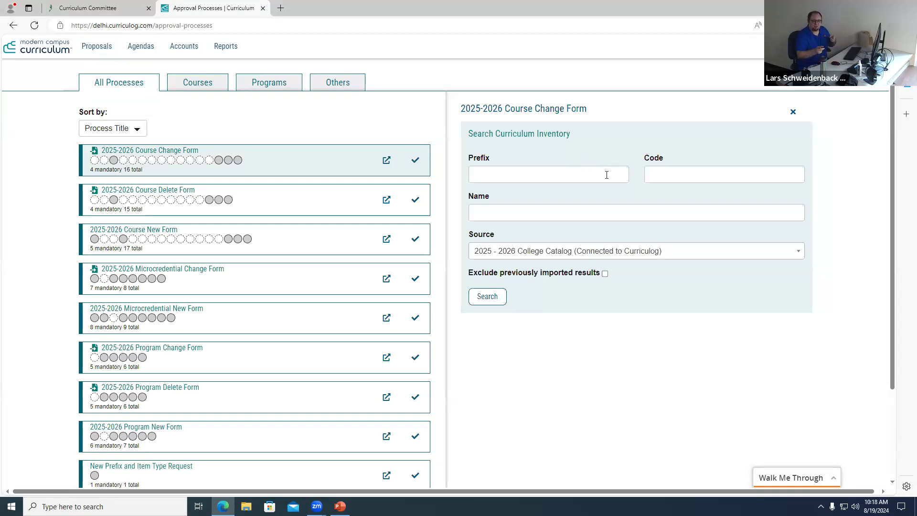
click(607, 174)
text(phys)
key(Tab)
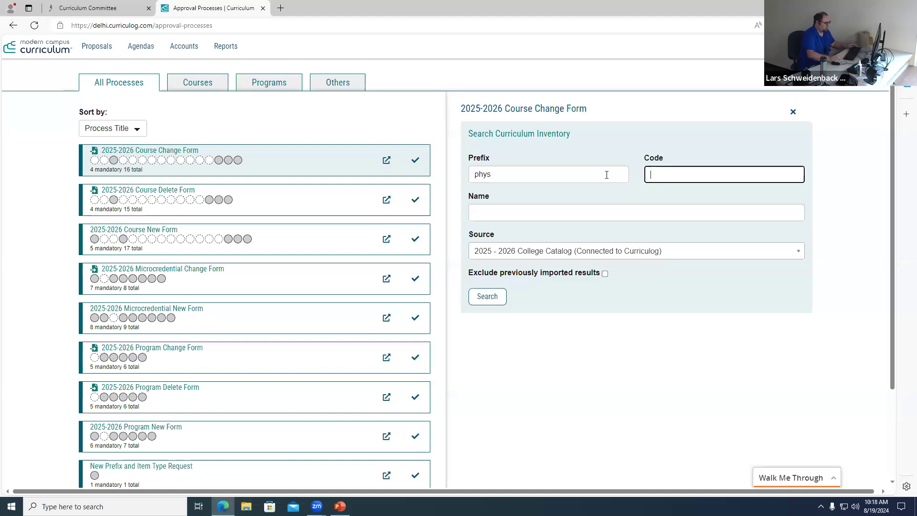
text(150)
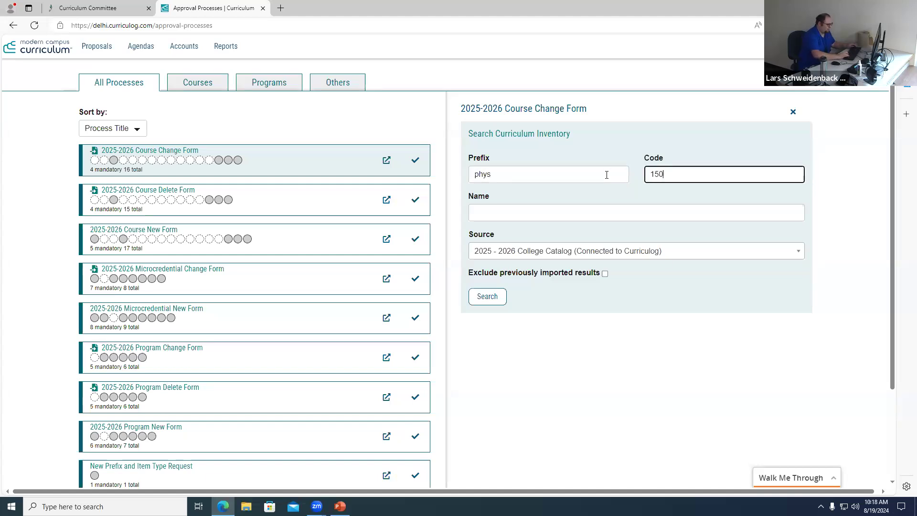
click(485, 296)
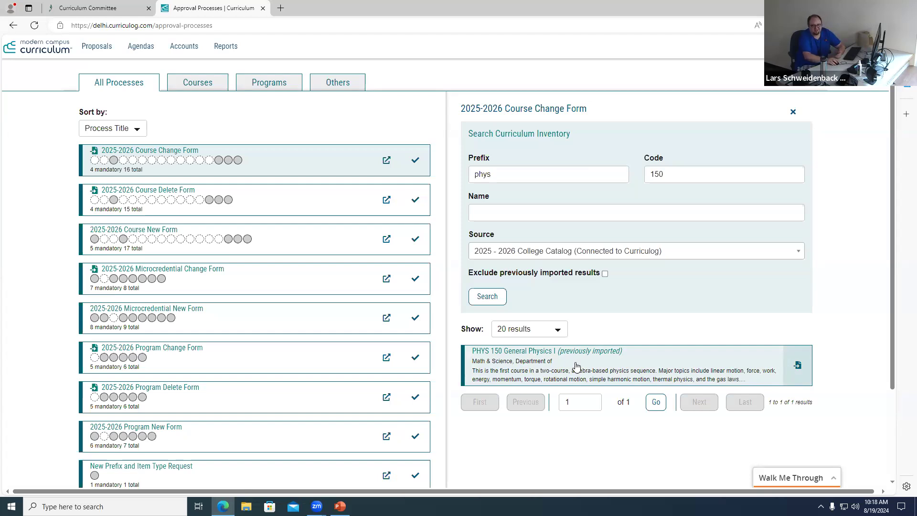
- Import PHYS 150 General Physics I and build the course change proposal from its catalog data
click(800, 365)
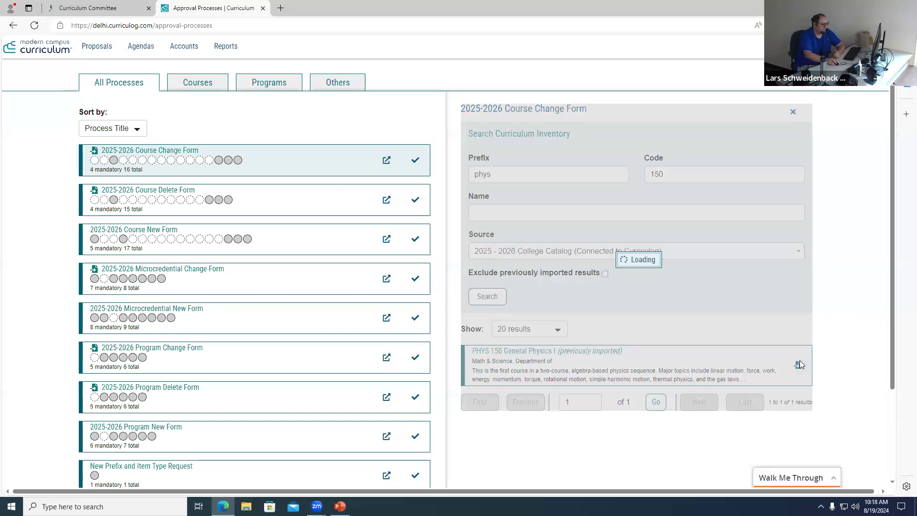
scroll(781, 360, down, 10)
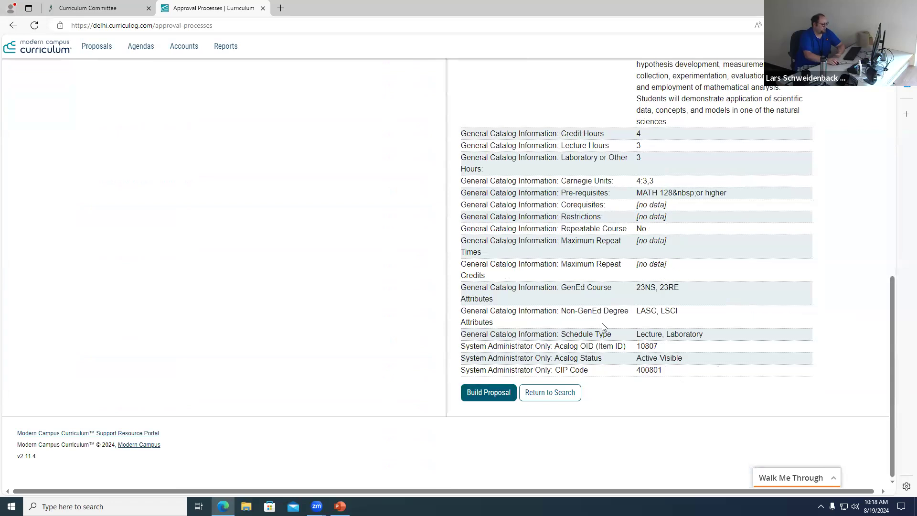
click(486, 398)
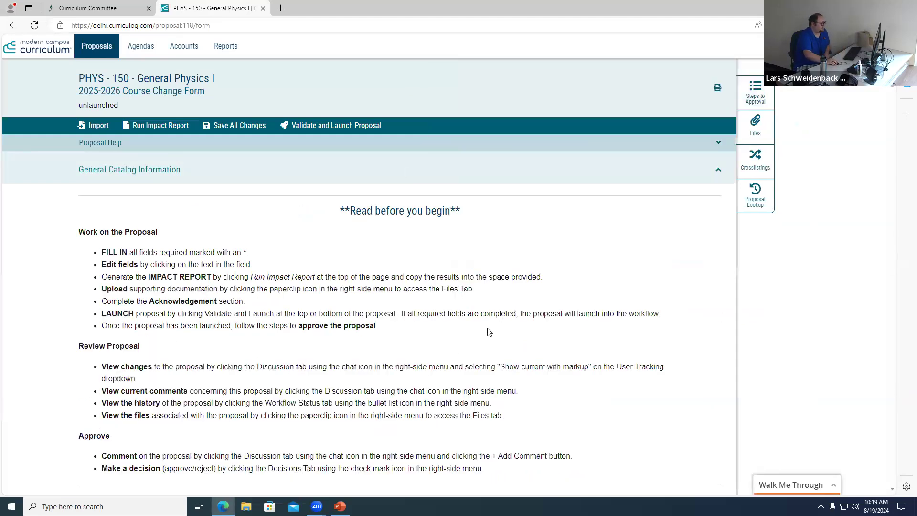
- Change the Course Name in the PHYS 150 proposal to "Fun awesome class"
scroll(489, 327, down, 8)
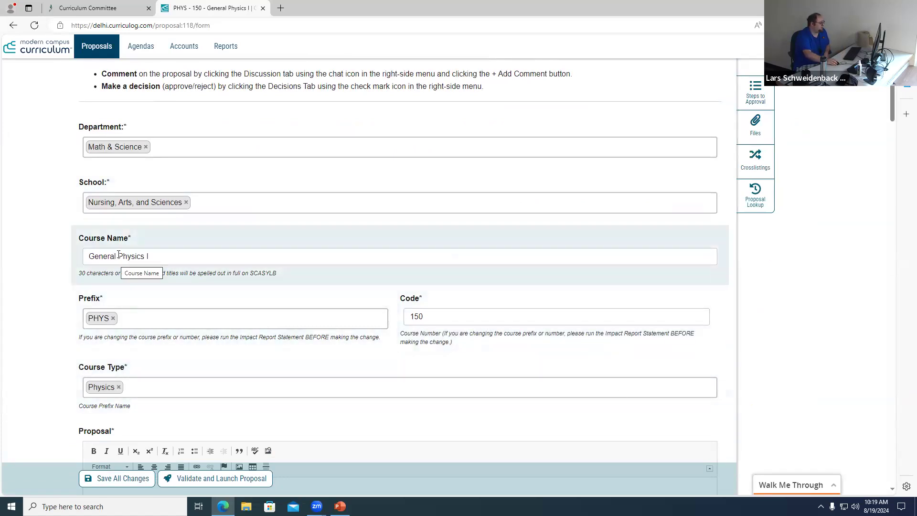
drag(154, 255, 79, 260)
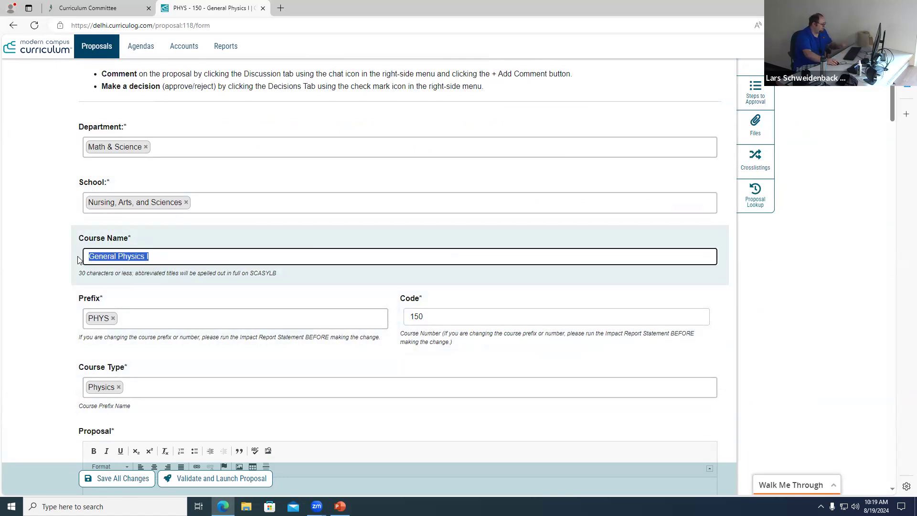
text(Fun awesome class)
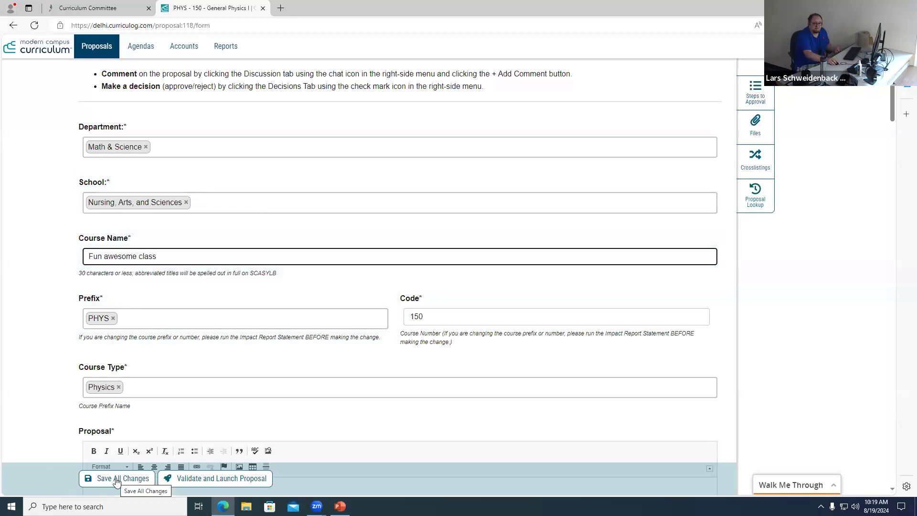
- Enter "changing name" as the Proposal summary and "for fun" as the Rationale
scroll(221, 362, down, 5)
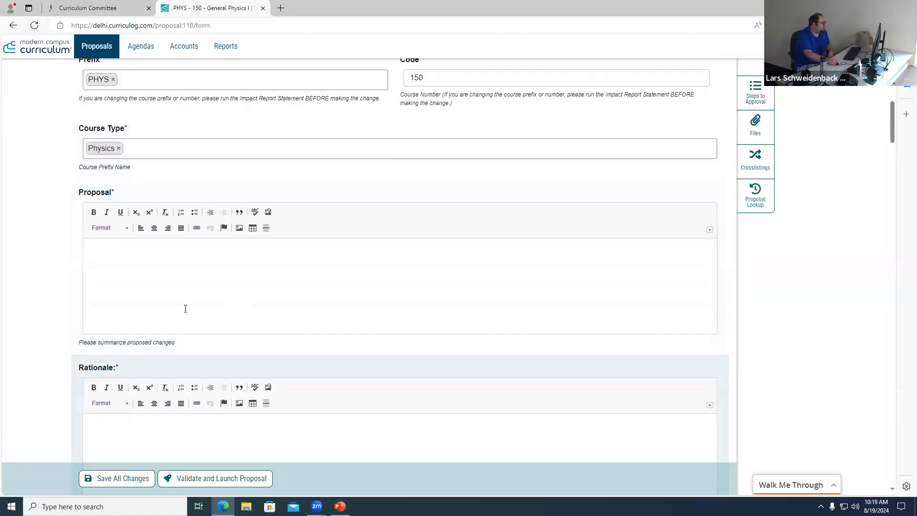
click(184, 308)
text(changing name)
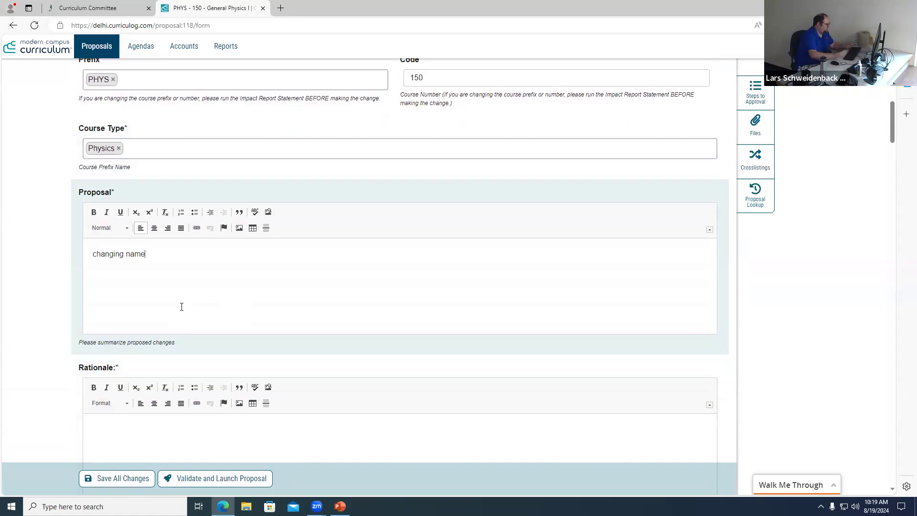
click(127, 444)
text(for fun)
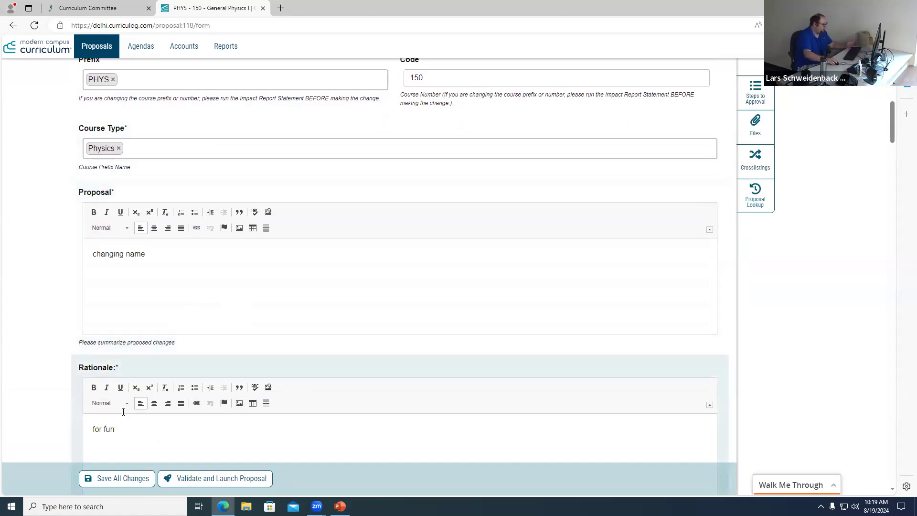
- Look through the imported course fields from Course Description, learning outcomes and hours to prerequisites, repeatability and the General Education attribute table
scroll(124, 410, down, 5)
scroll(123, 410, down, 3)
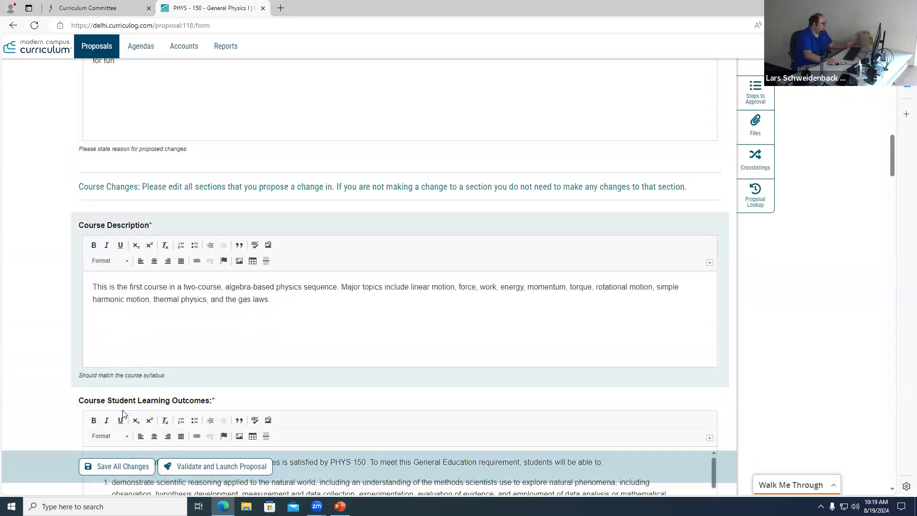
drag(279, 290, 240, 276)
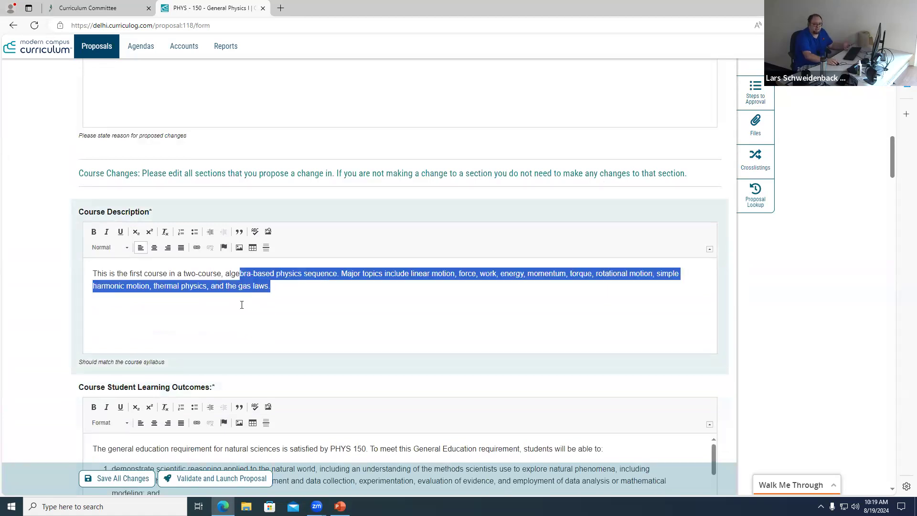
scroll(242, 304, down, 4)
scroll(242, 304, down, 5)
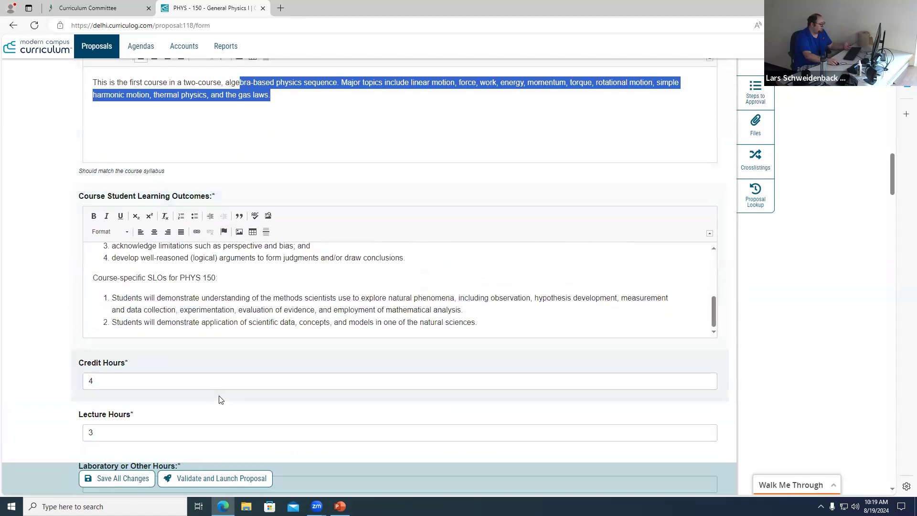
scroll(220, 398, down, 7)
scroll(219, 399, down, 11)
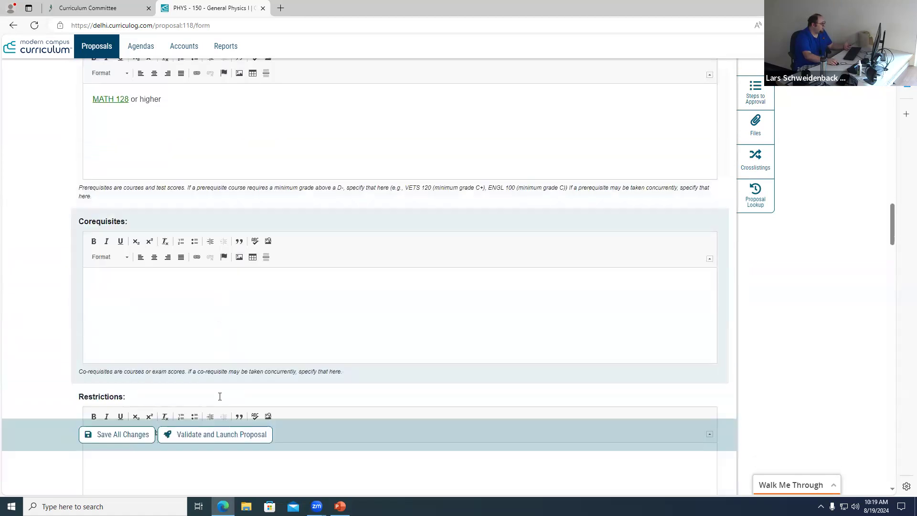
scroll(220, 399, down, 2)
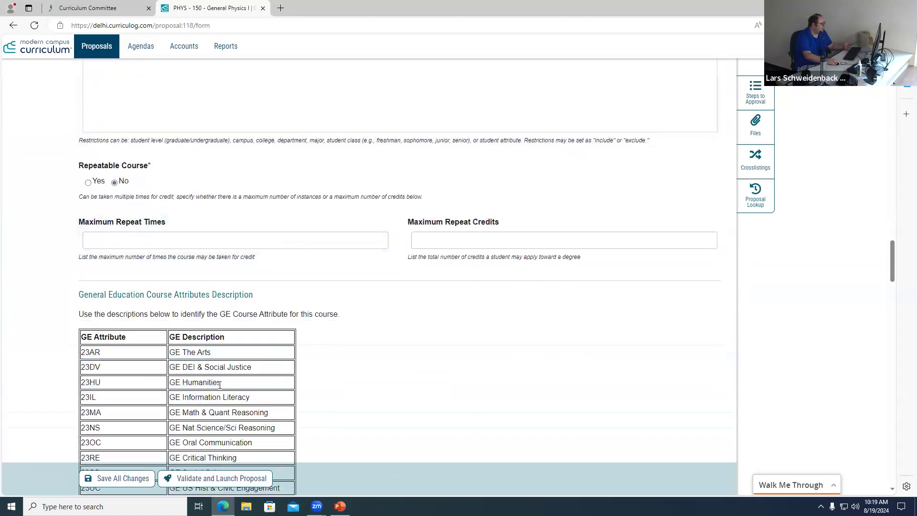
scroll(376, 316, down, 2)
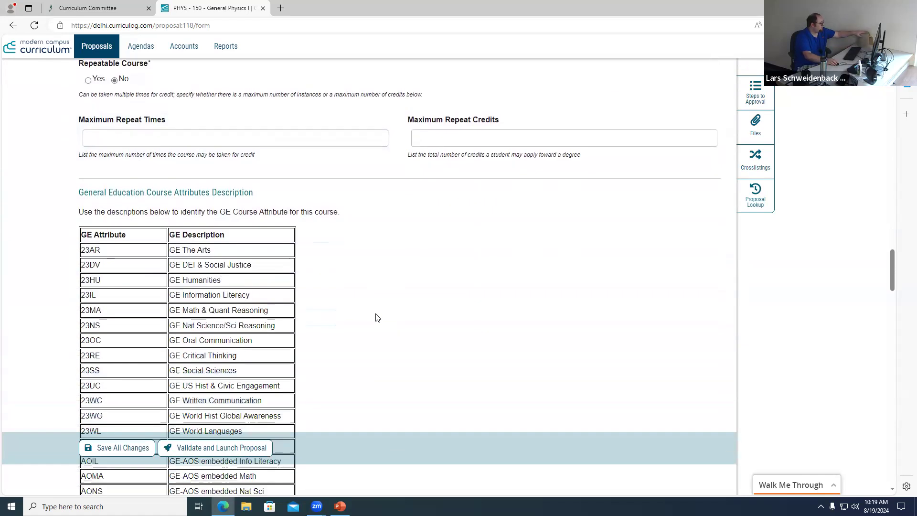
scroll(377, 317, up, 2)
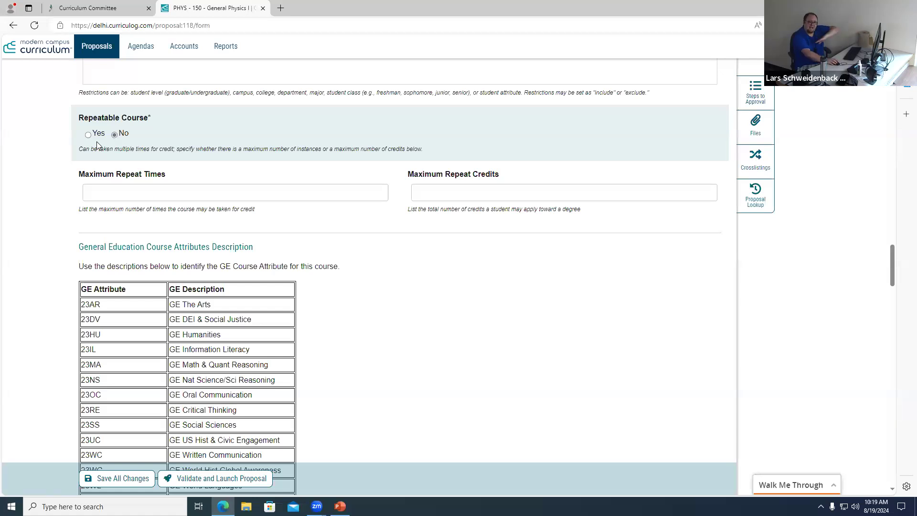
- Keep Repeatable Course at No and mark the course as 23NS, 23RE, 23MA, AOMA, AORE, or AONS from Math and Sciences
click(117, 134)
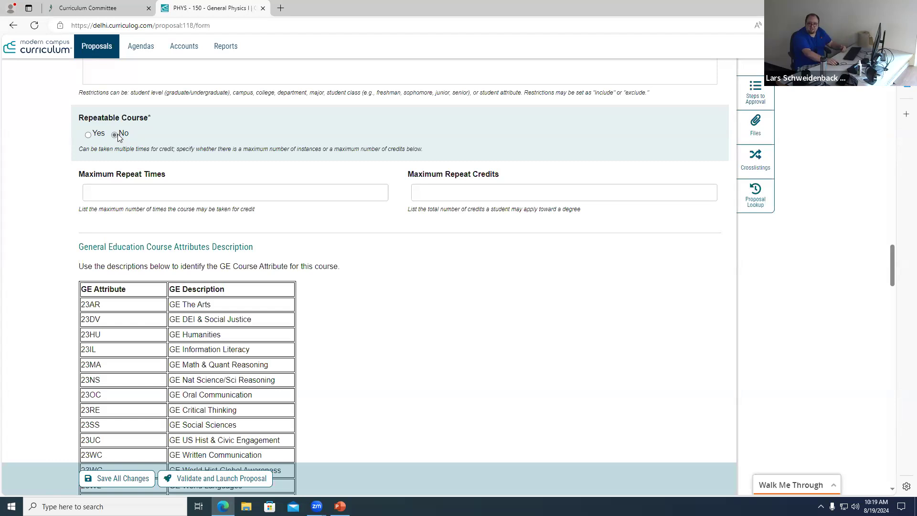
scroll(127, 147, down, 7)
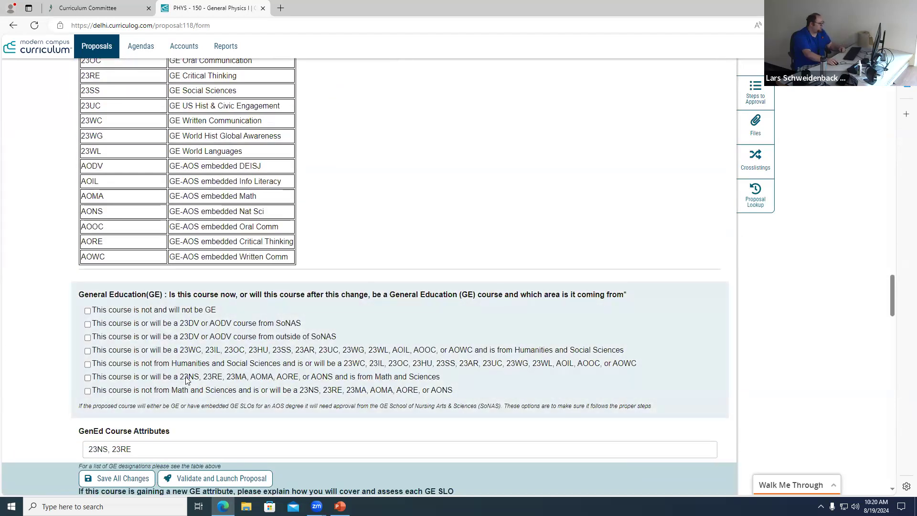
click(87, 378)
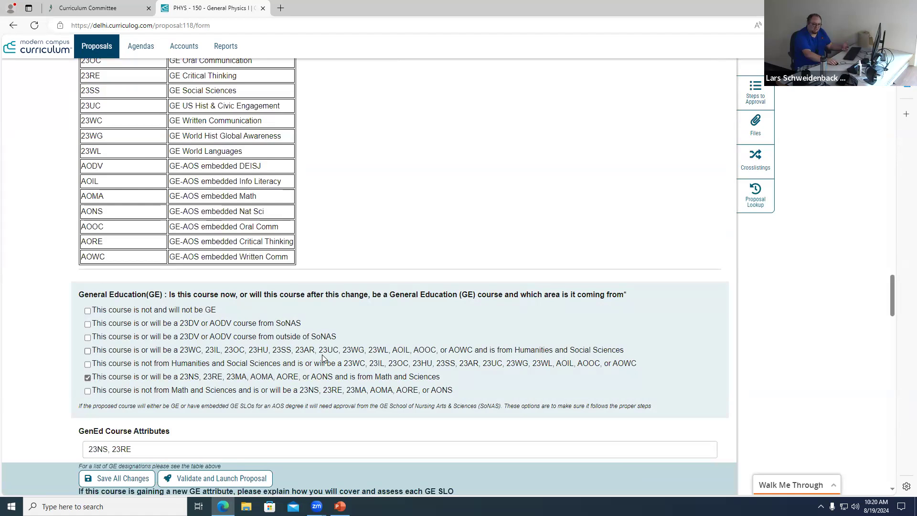
- Look through the GenEd and Non-GenEd attributes, Schedule Type, other changes, Impact Report Results and acknowledgement sections of the form
scroll(324, 359, down, 5)
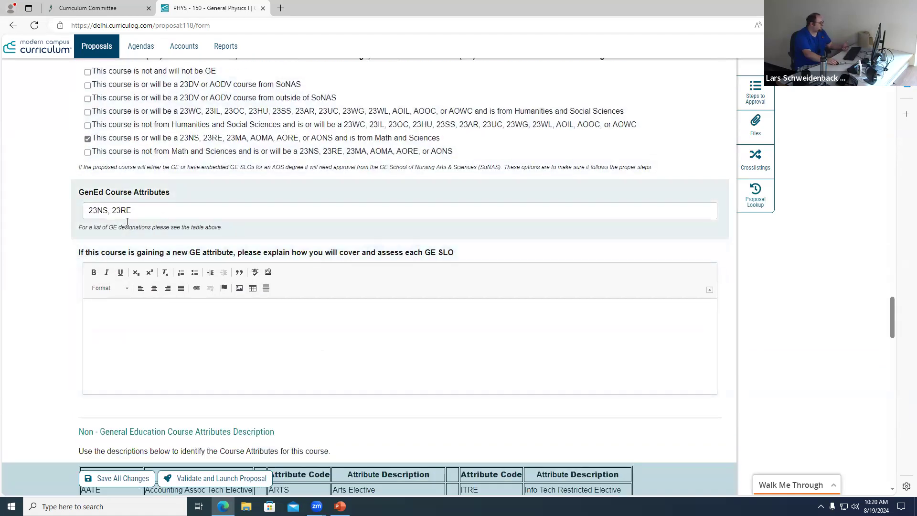
scroll(172, 258, down, 8)
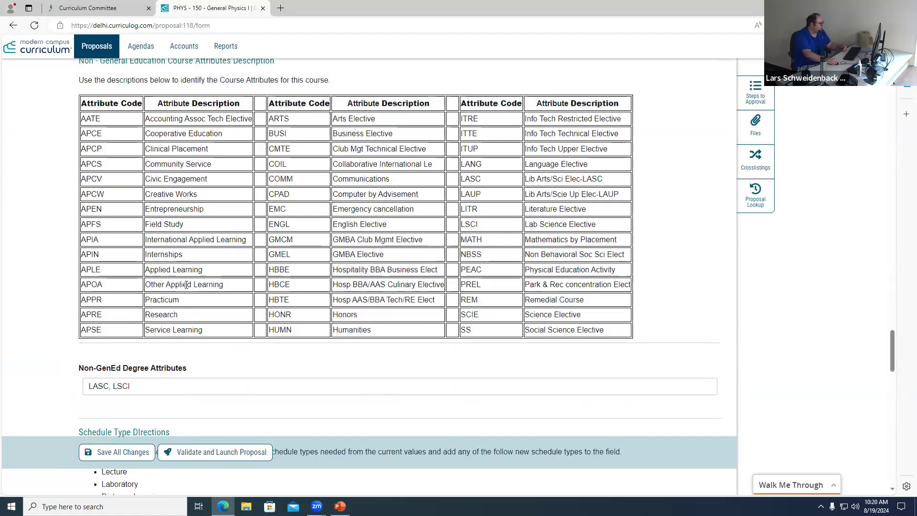
scroll(225, 306, down, 7)
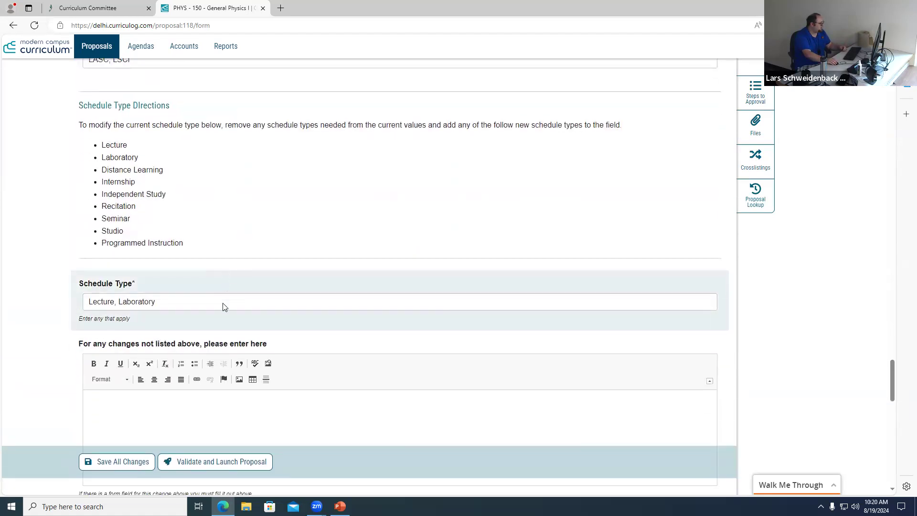
scroll(224, 306, down, 2)
scroll(171, 225, up, 3)
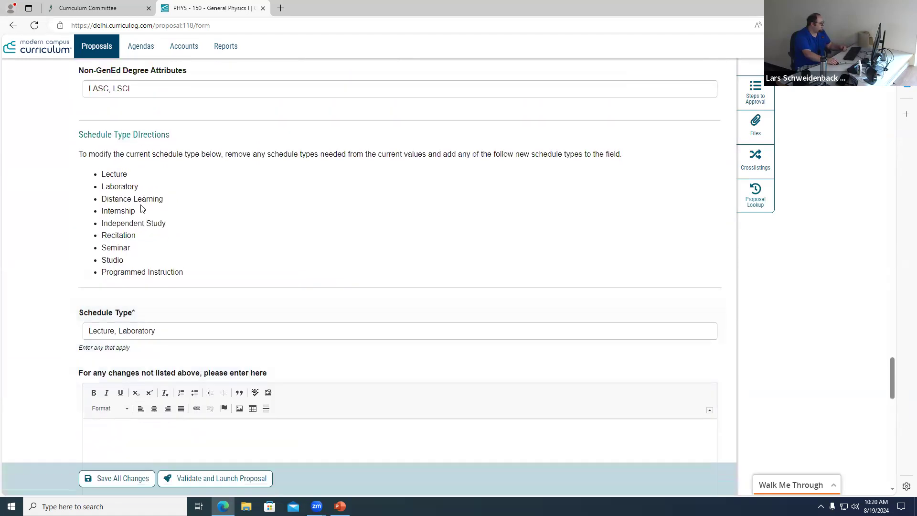
click(123, 334)
click(127, 331)
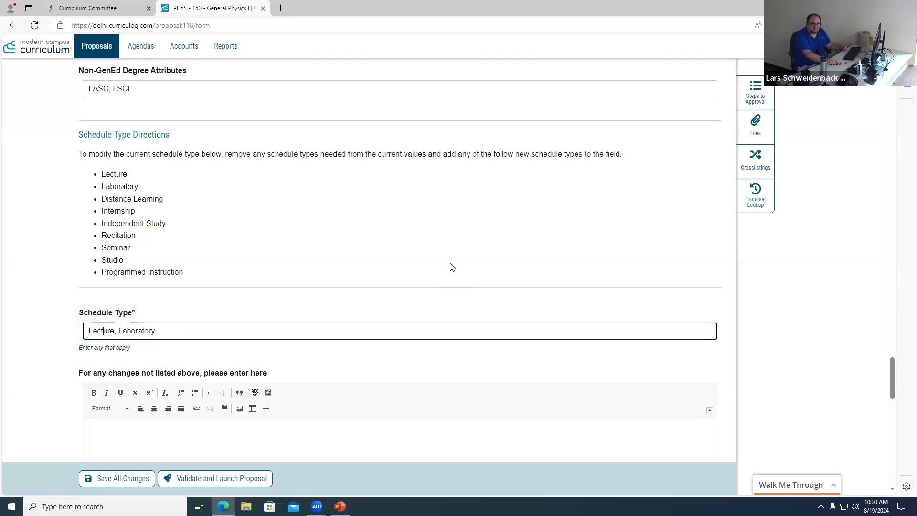
scroll(452, 266, down, 9)
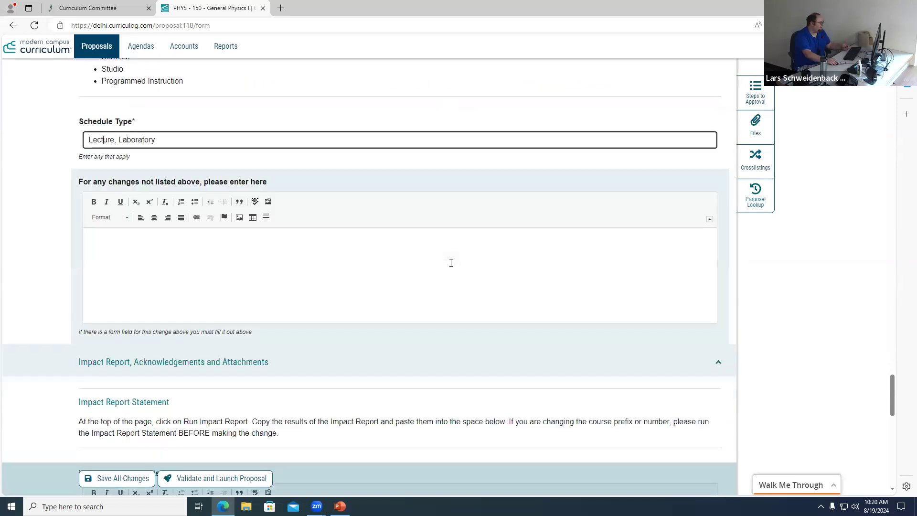
scroll(451, 263, down, 3)
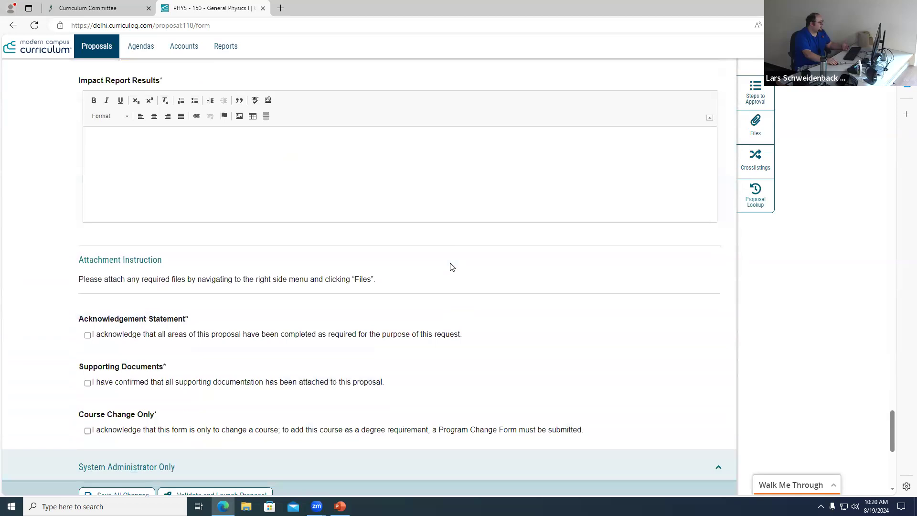
scroll(452, 265, up, 3)
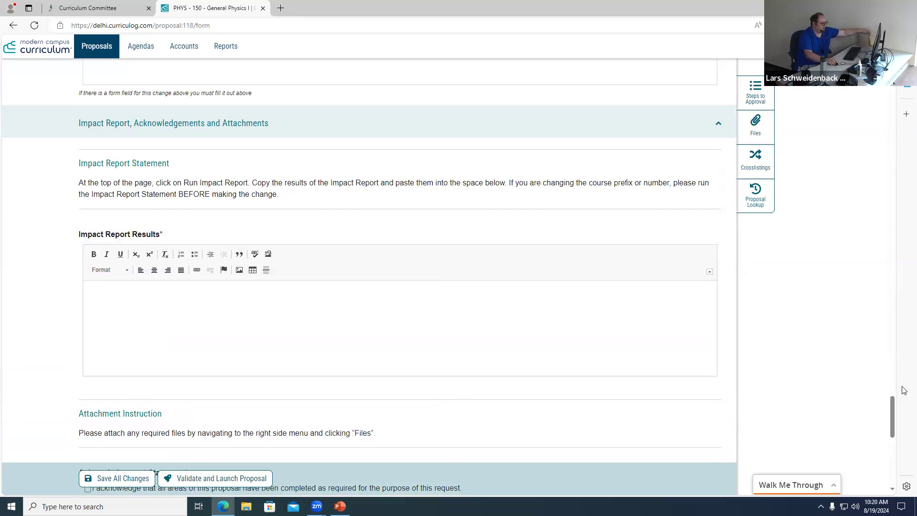
- Run the impact report for PHYS 150 against the 2025 - 2026 College Catalog (Connected to Curriculog)
scroll(898, 232, up, 15)
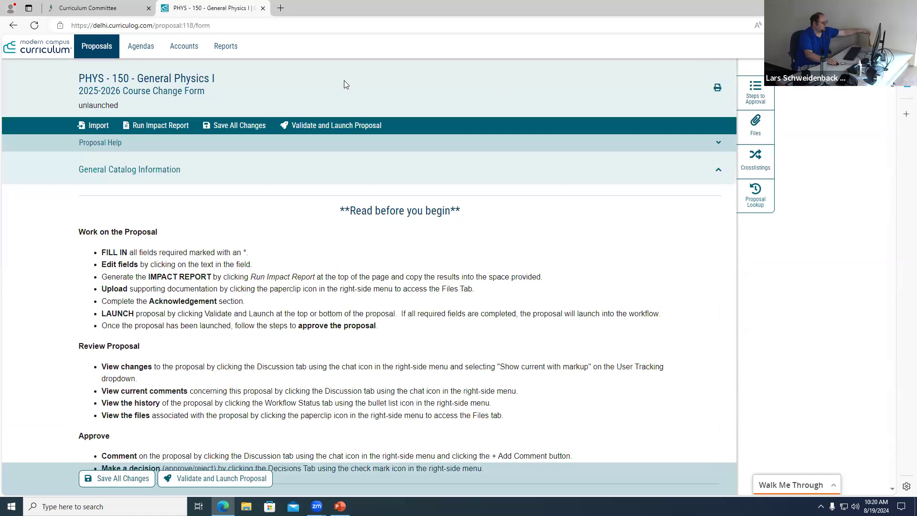
click(167, 126)
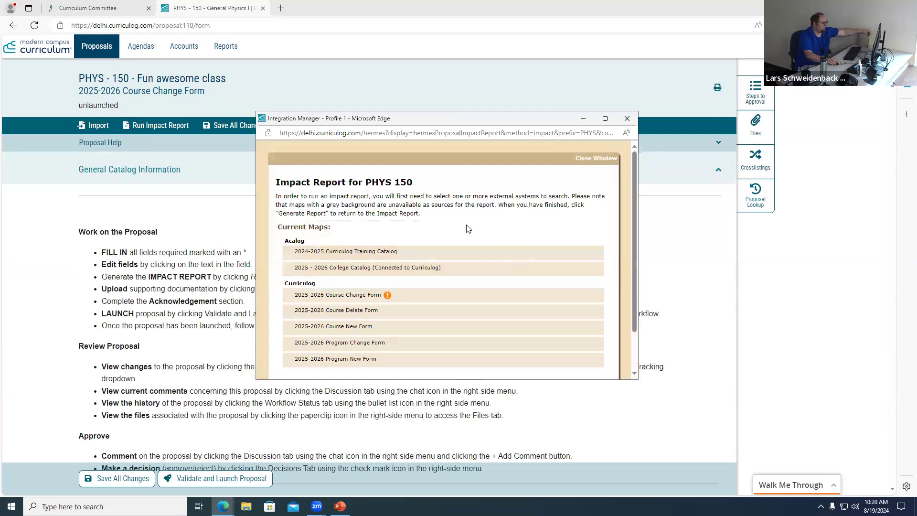
scroll(468, 229, down, 1)
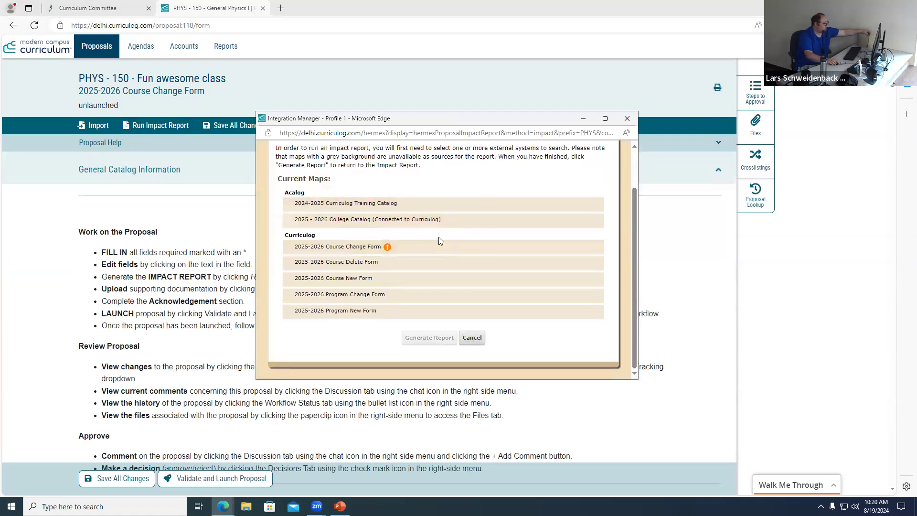
click(377, 221)
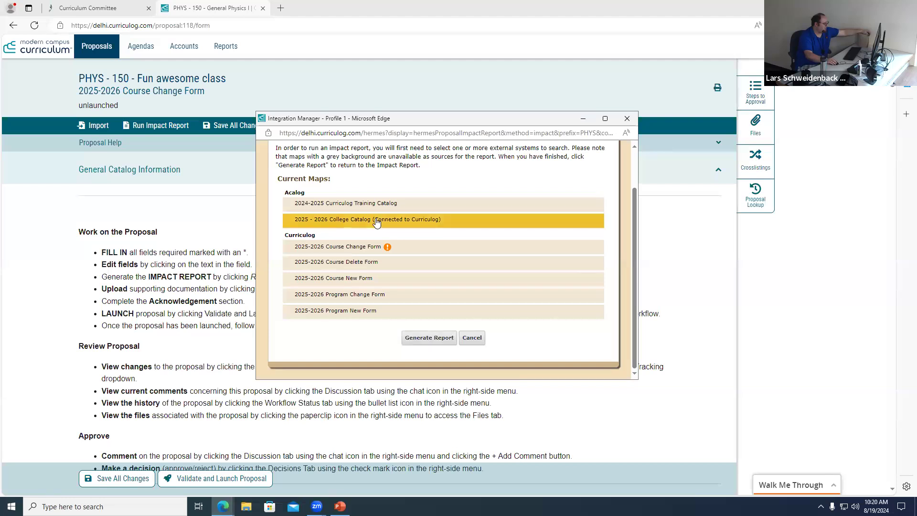
click(424, 338)
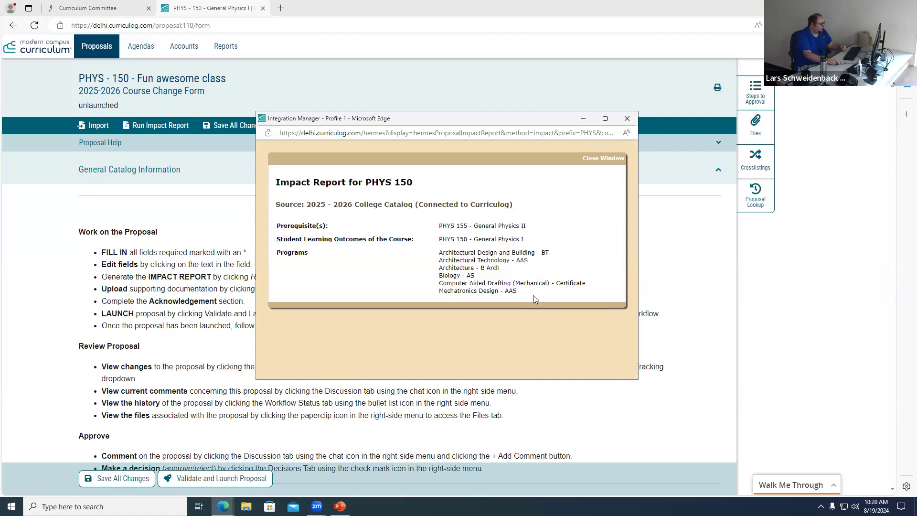
- Copy the full PHYS 150 impact report, close its window and go to the empty Impact Report Results field
drag(533, 295, 263, 171)
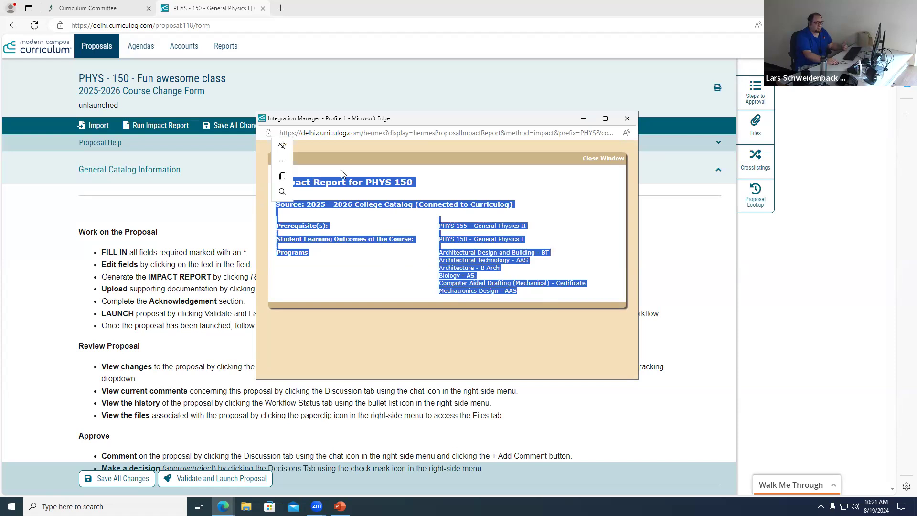
click(292, 181)
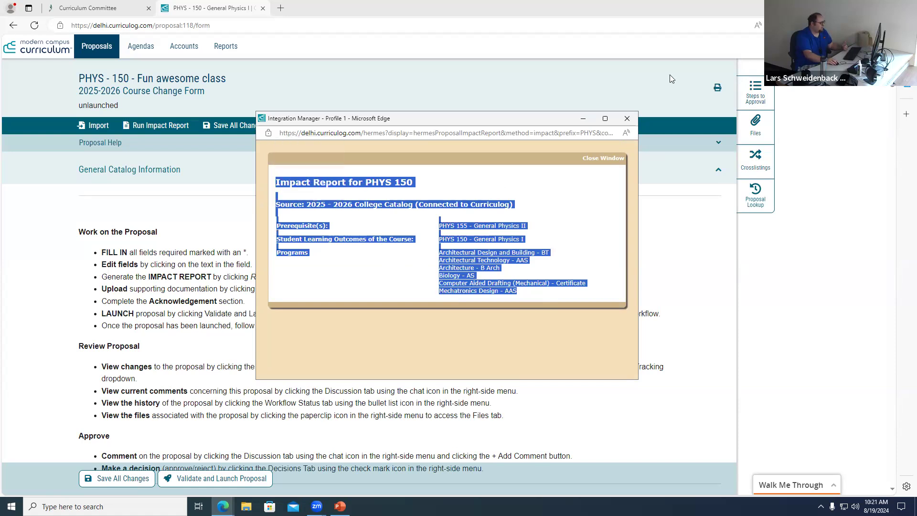
click(627, 118)
scroll(623, 278, down, 10)
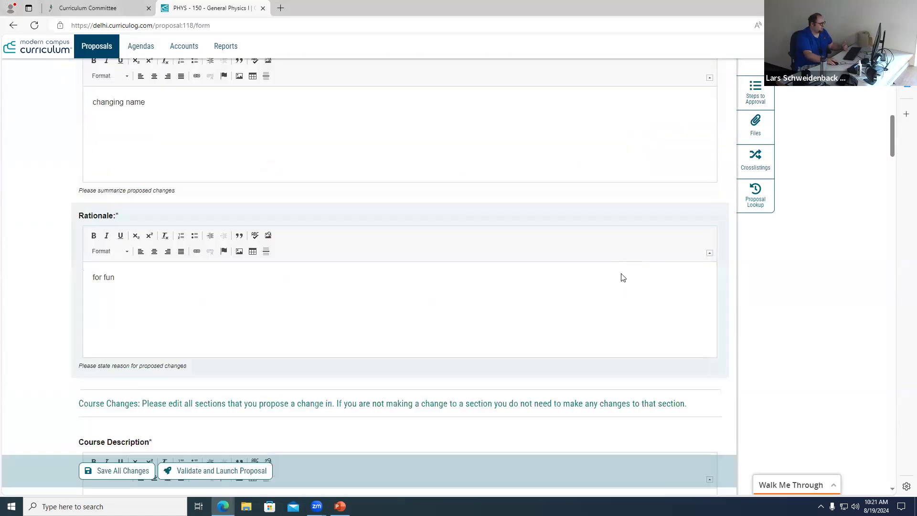
scroll(616, 272, down, 15)
drag(891, 217, 890, 425)
click(471, 286)
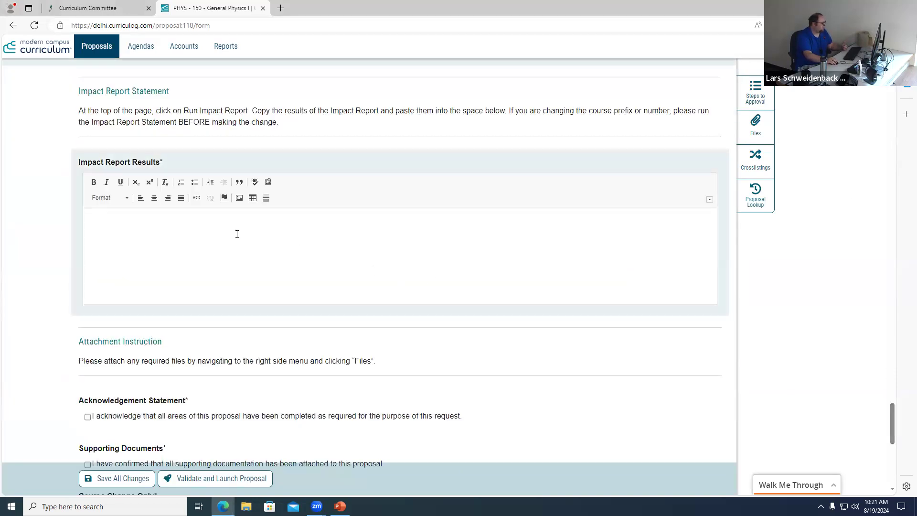
right_click(237, 232)
click(274, 291)
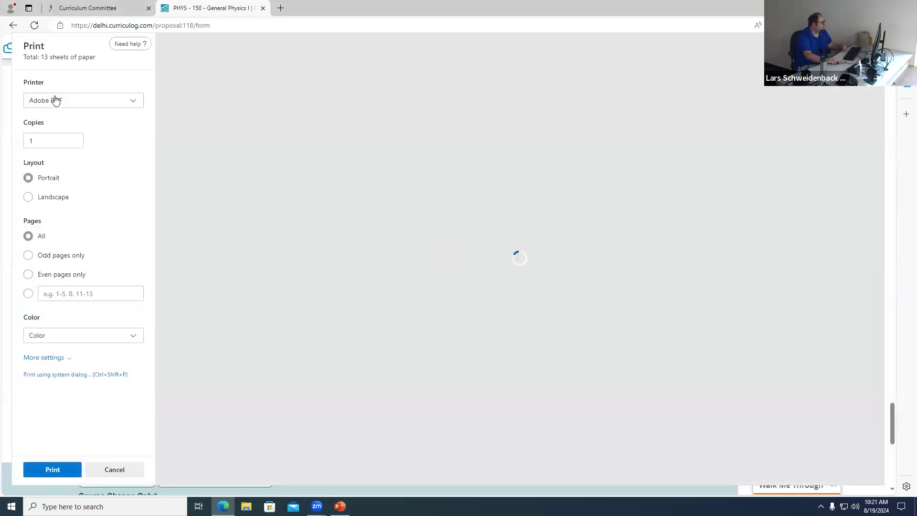
click(109, 472)
right_click(130, 231)
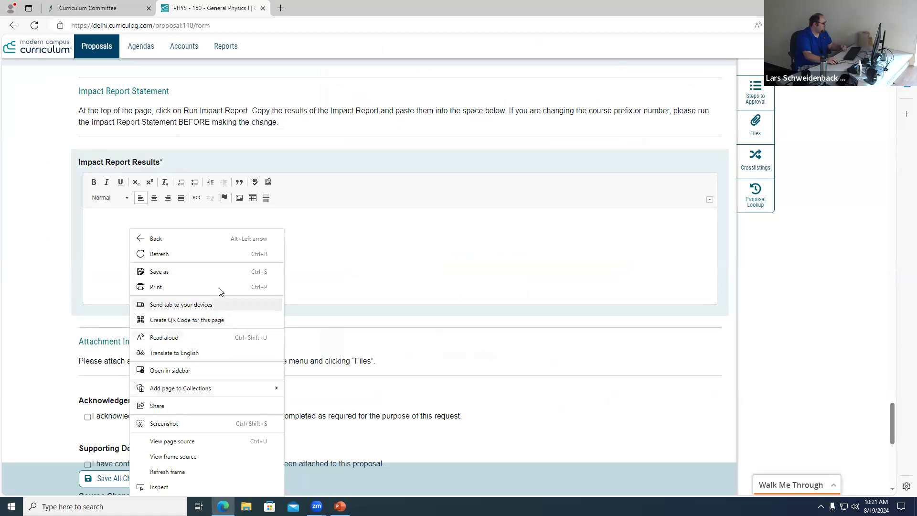
click(295, 242)
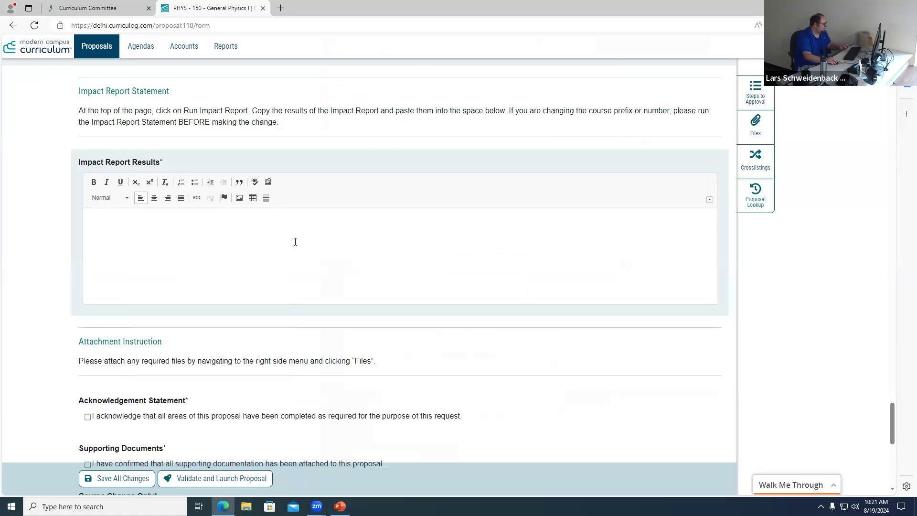
- Paste the copied impact report into the Impact Report Results field and check it and the acknowledgement statements below
key(ctrl+v)
scroll(450, 229, up, 10)
scroll(457, 236, down, 1)
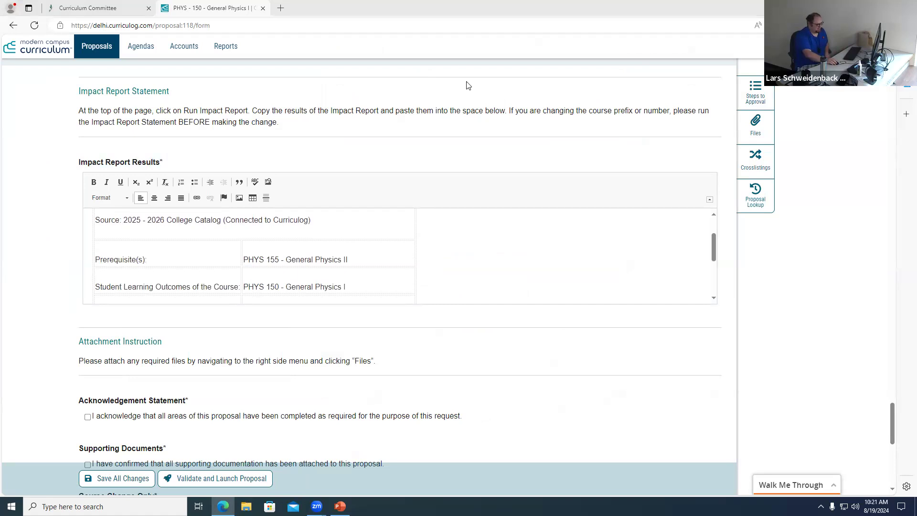
scroll(486, 305, down, 3)
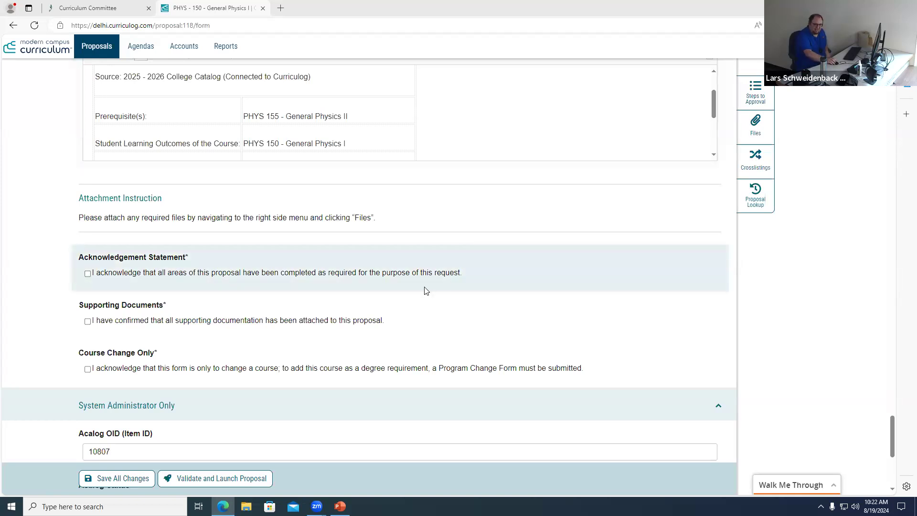
- Leave the PHYS 150 form for the proposals list and open the available forms for a new proposal
scroll(425, 289, up, 20)
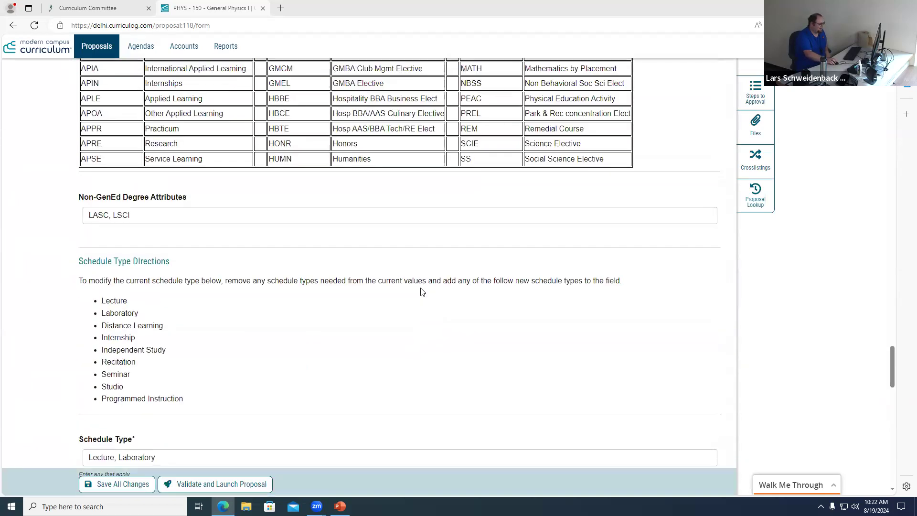
scroll(416, 292, up, 20)
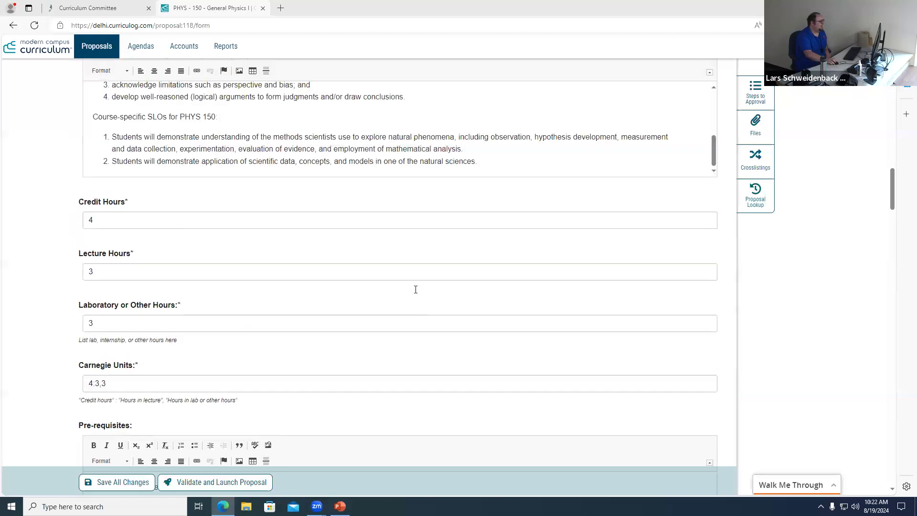
scroll(415, 290, up, 5)
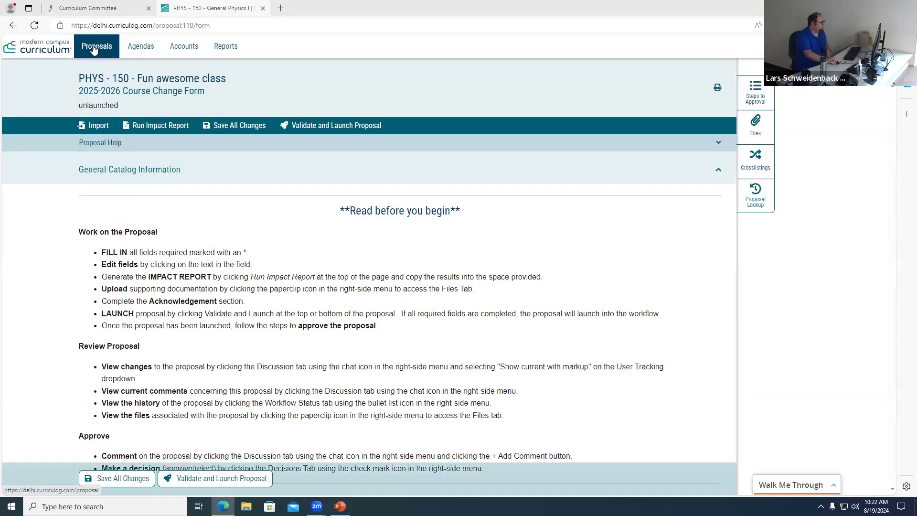
click(96, 47)
click(494, 77)
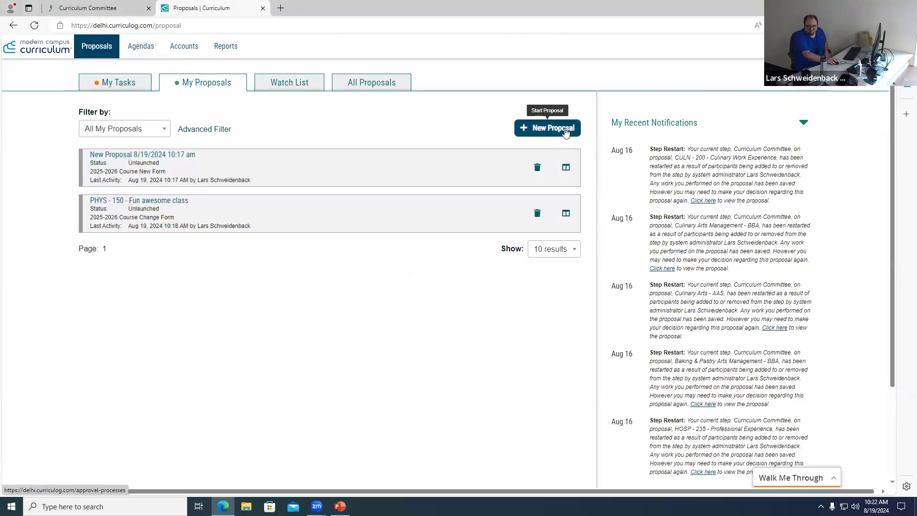
click(565, 131)
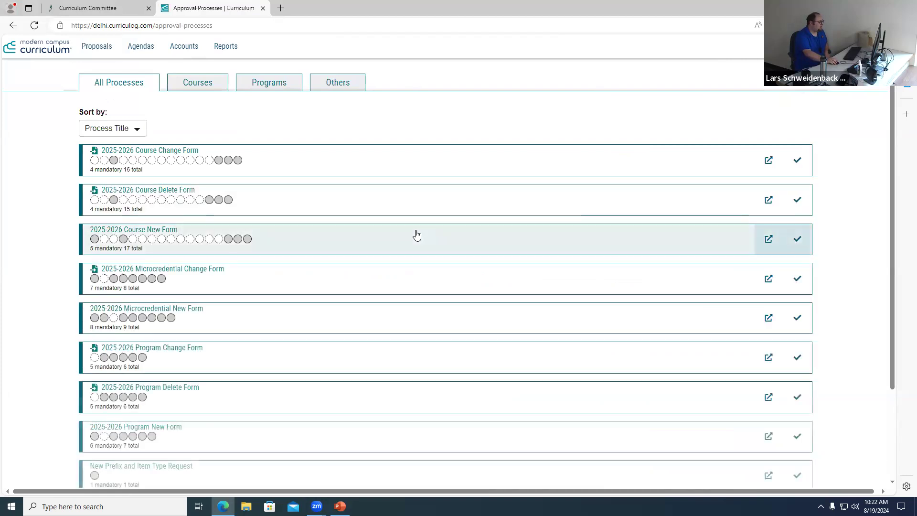
- Look at the curriculum inventory search of the 2025-2026 Program Change Form and close it
scroll(310, 286, down, 2)
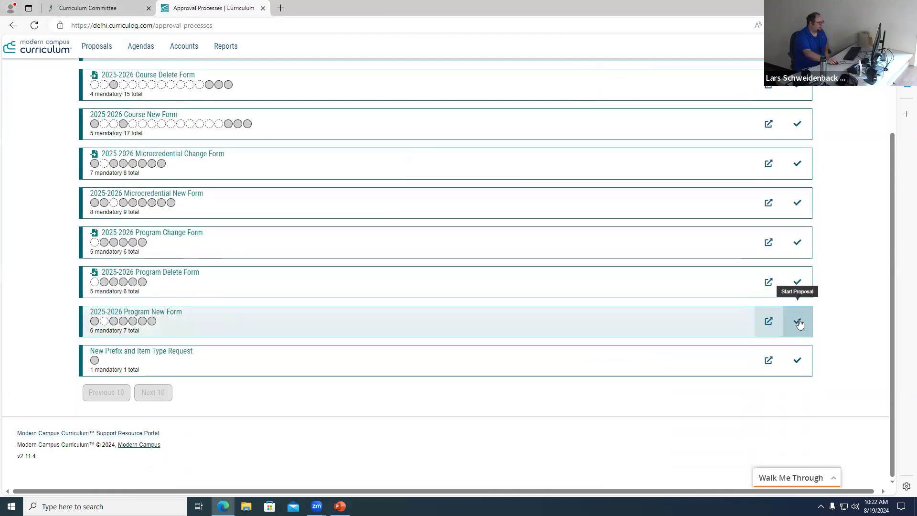
click(802, 242)
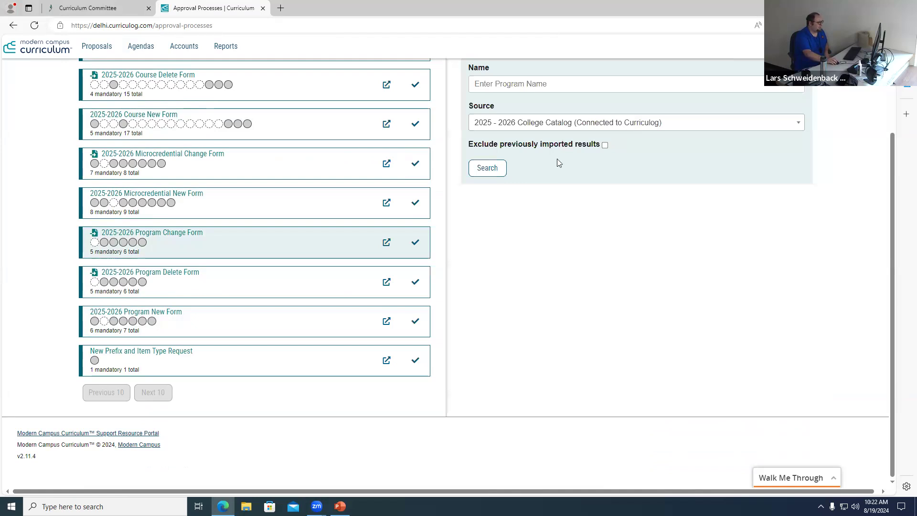
scroll(559, 163, up, 2)
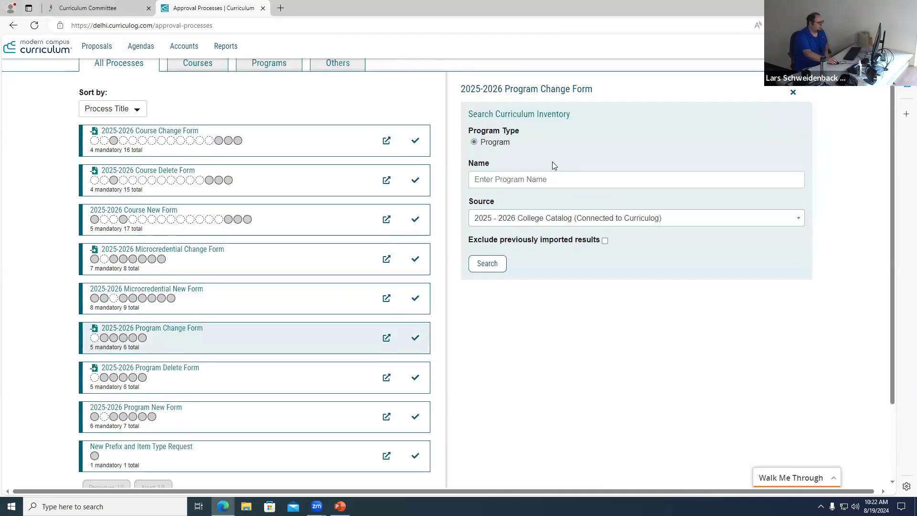
click(793, 93)
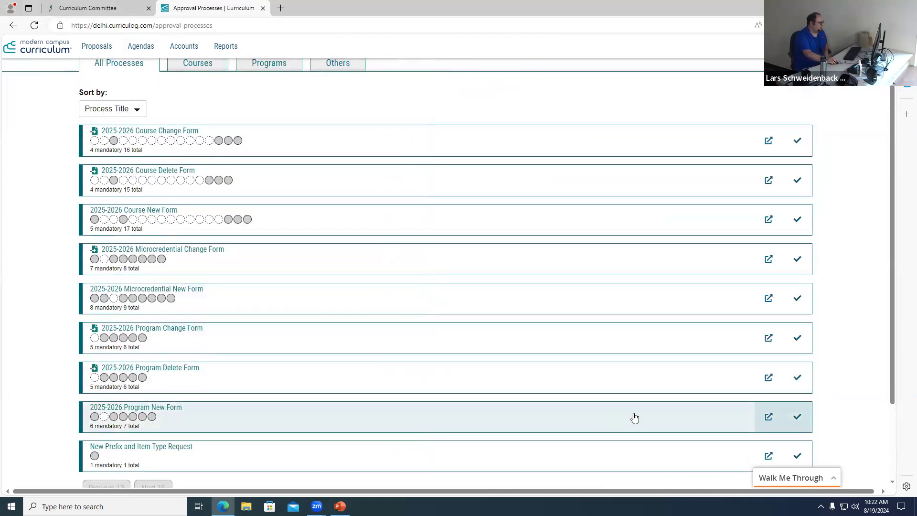
- Start a new proposal with the 2025-2026 Program New Form
click(798, 417)
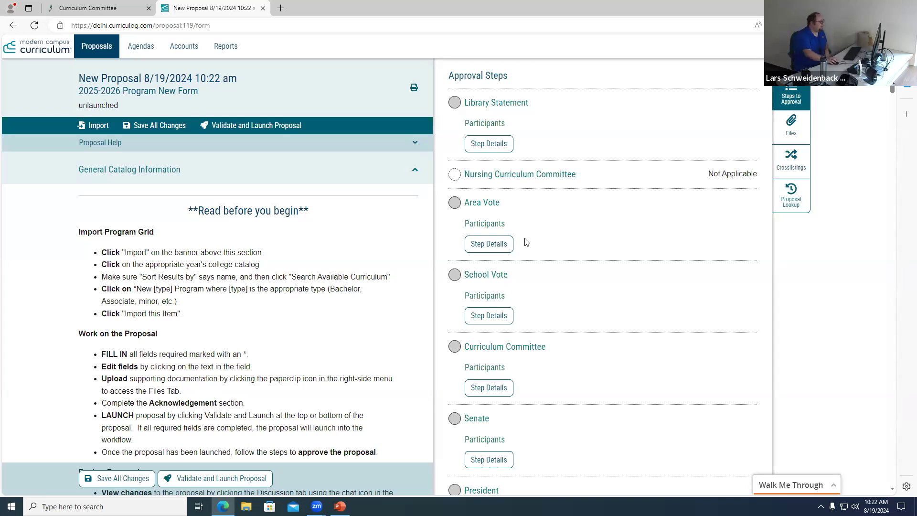
- Close the approval steps and search the 2025 - 2026 College Catalog for curriculum to import into the proposal
click(791, 96)
drag(134, 252, 241, 303)
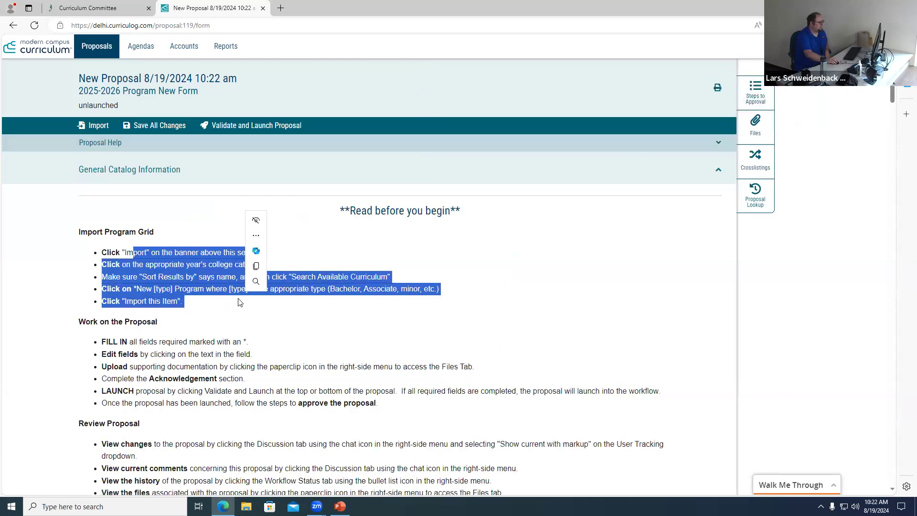
click(328, 244)
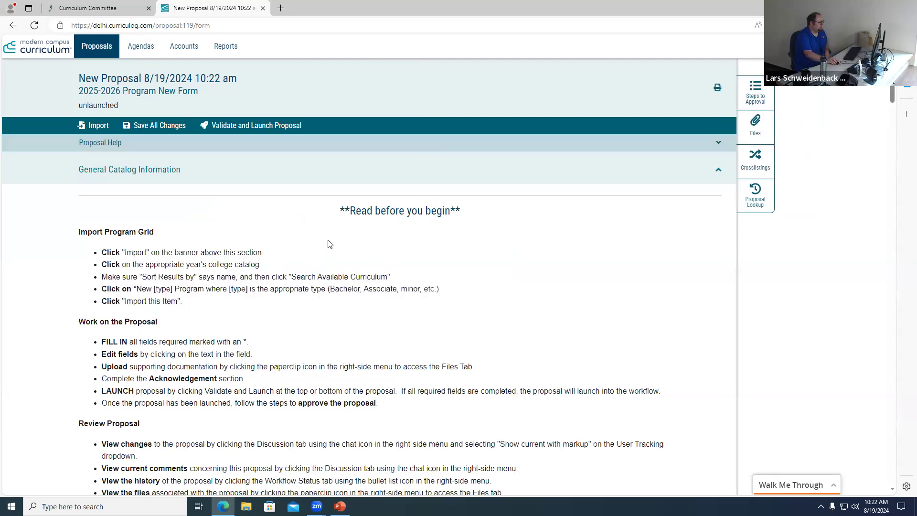
click(93, 125)
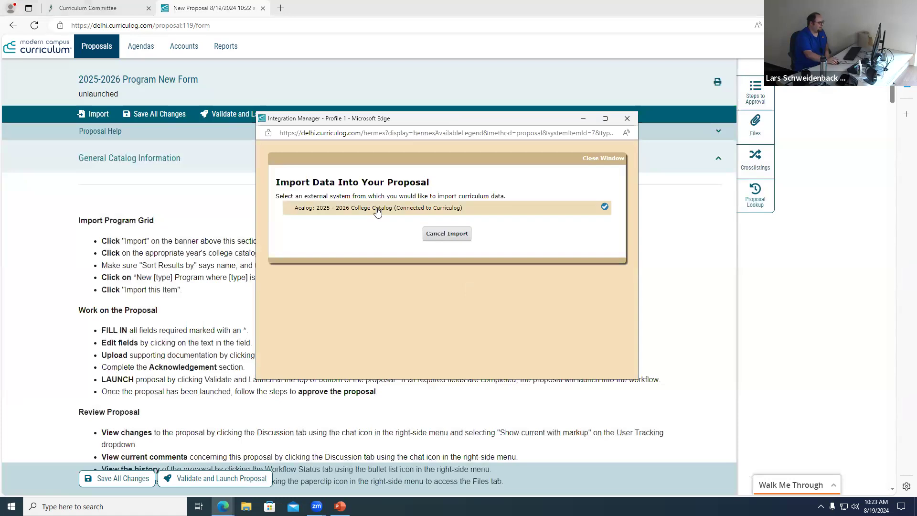
click(376, 210)
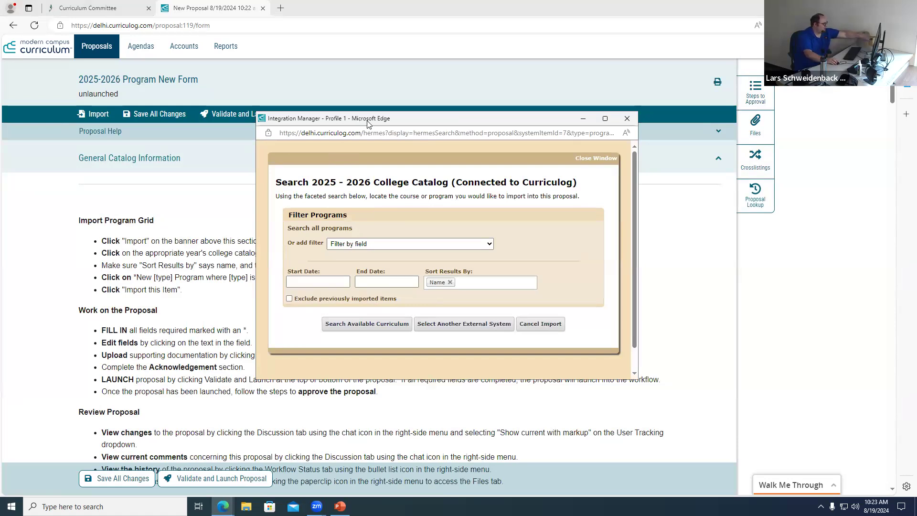
drag(367, 123, 620, 179)
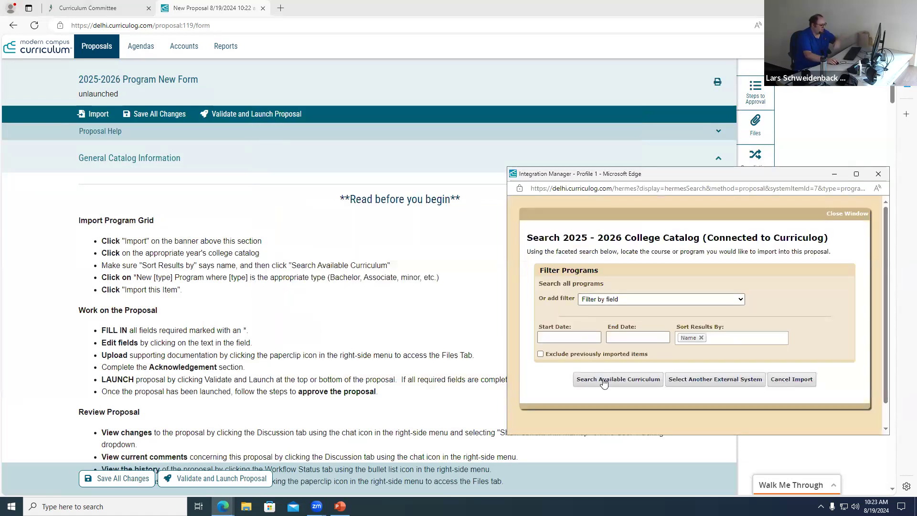
click(603, 379)
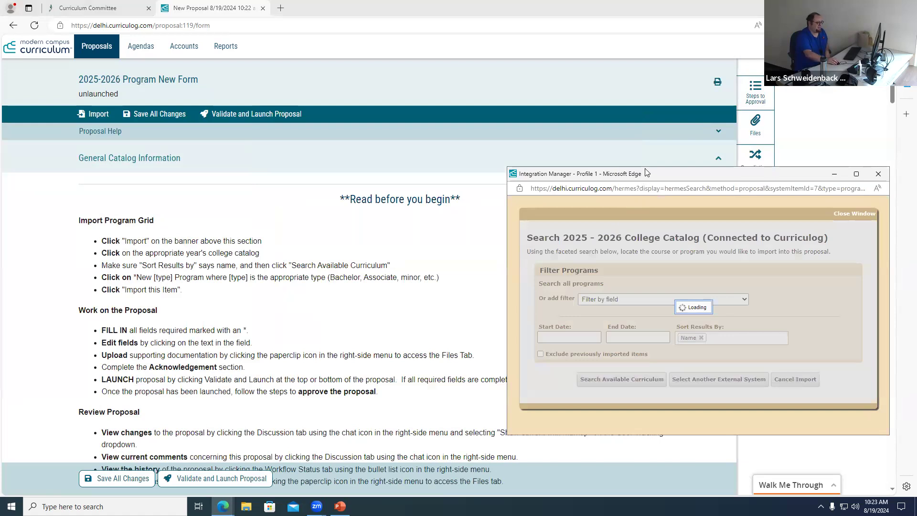
- Import the *New Associate Program template from the catalog search results into the proposal
drag(645, 171, 494, 120)
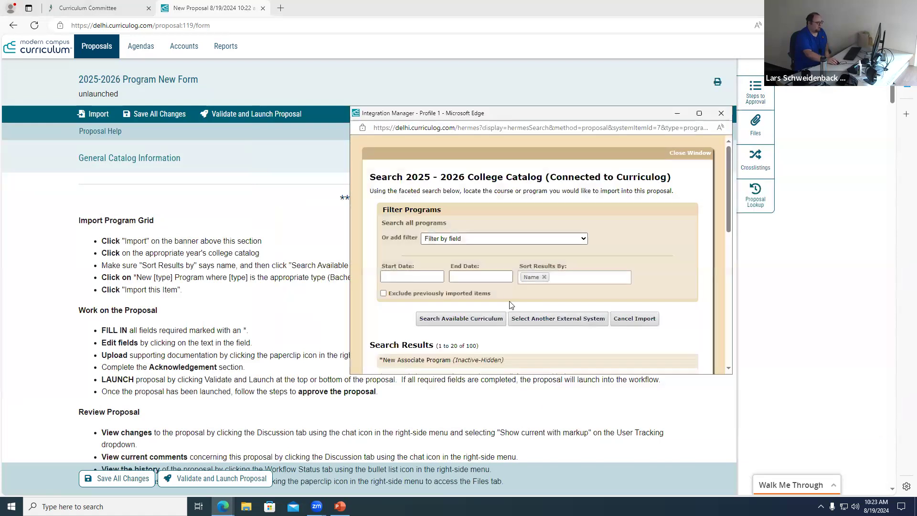
scroll(509, 302, down, 4)
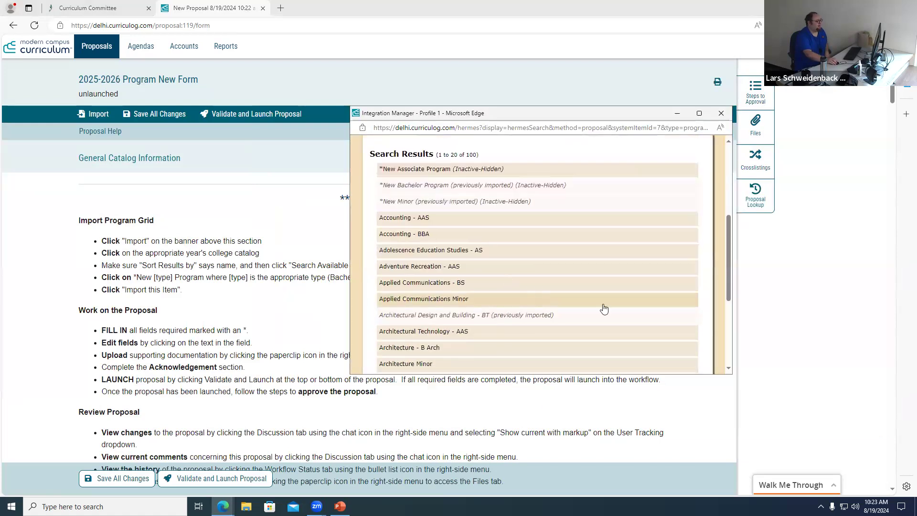
scroll(604, 309, up, 1)
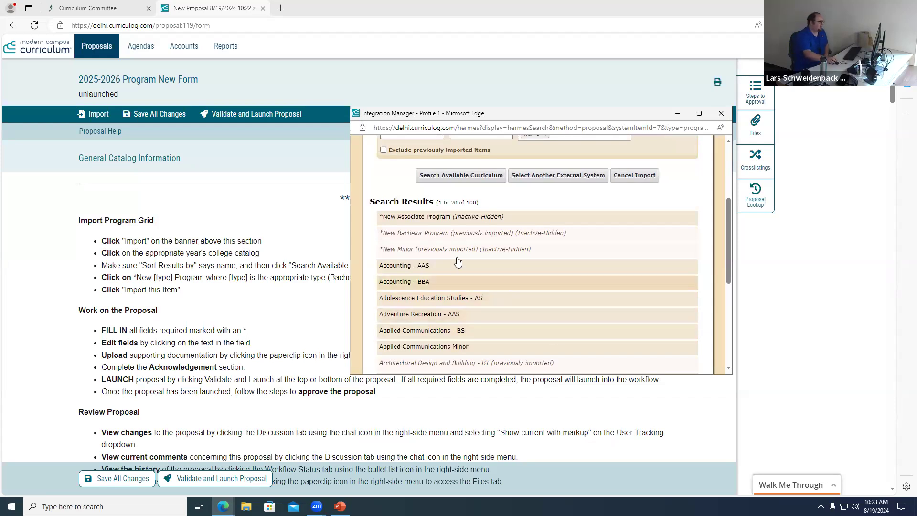
click(465, 221)
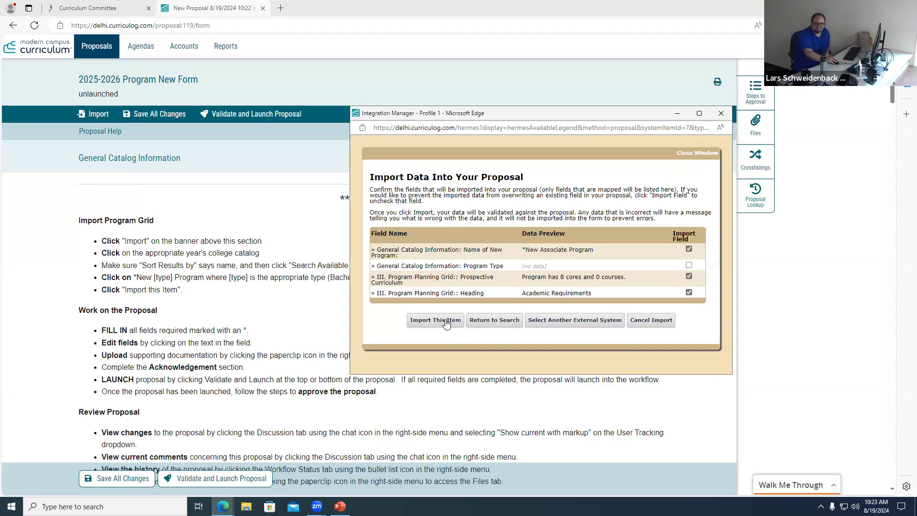
click(445, 321)
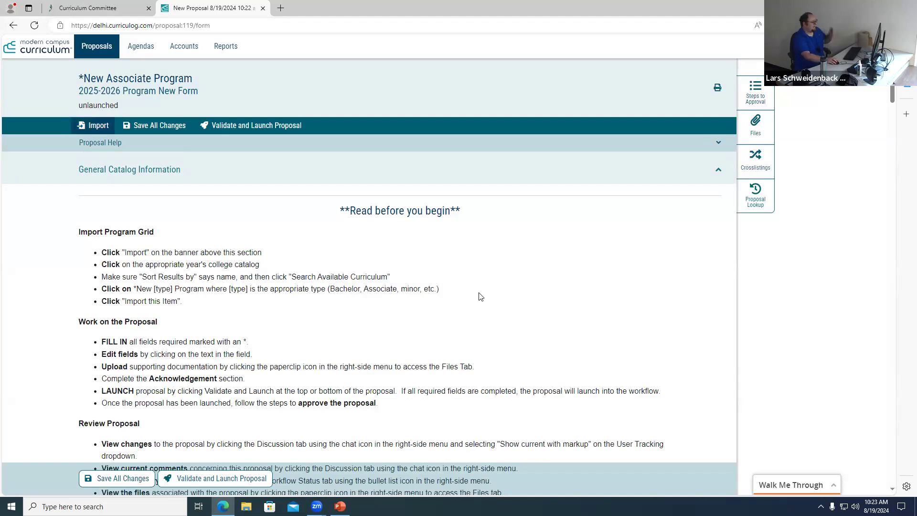
- Choose Associate in Arts as the degree type and Associate's as the program type
scroll(480, 297, down, 3)
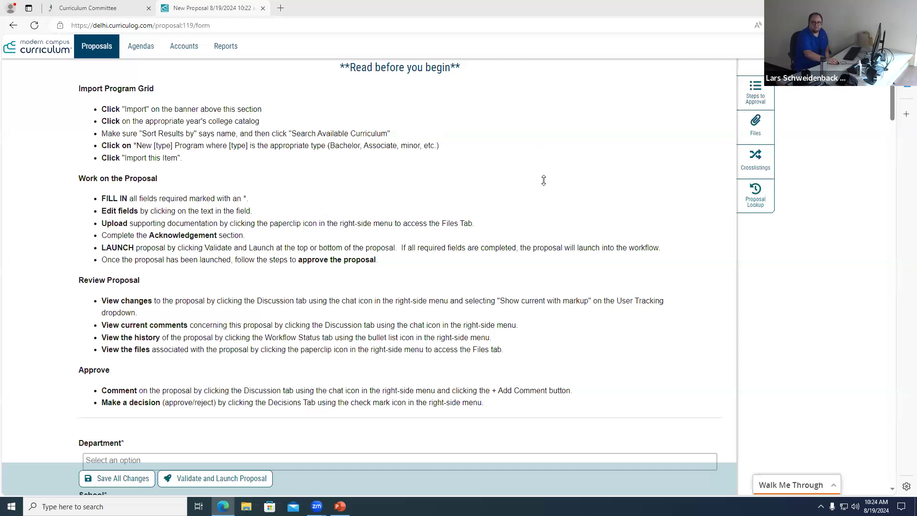
scroll(543, 180, down, 3)
scroll(544, 180, down, 2)
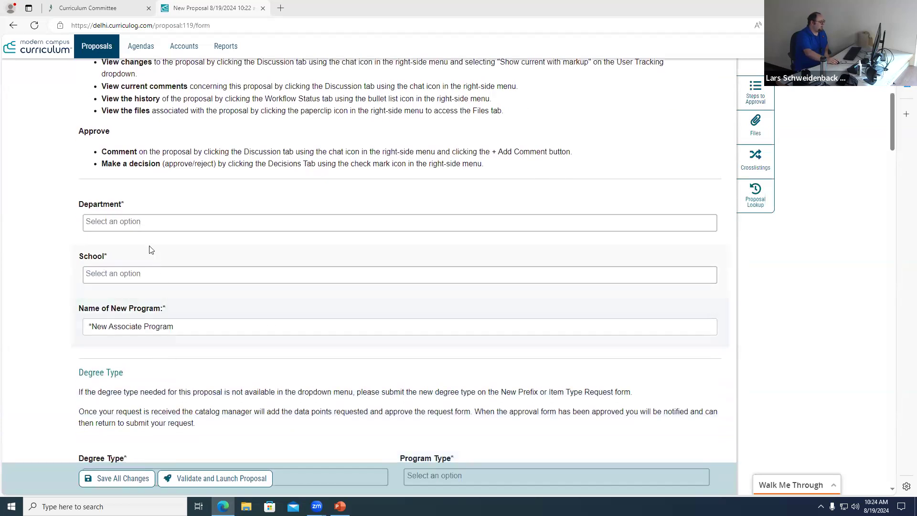
drag(196, 321, 82, 334)
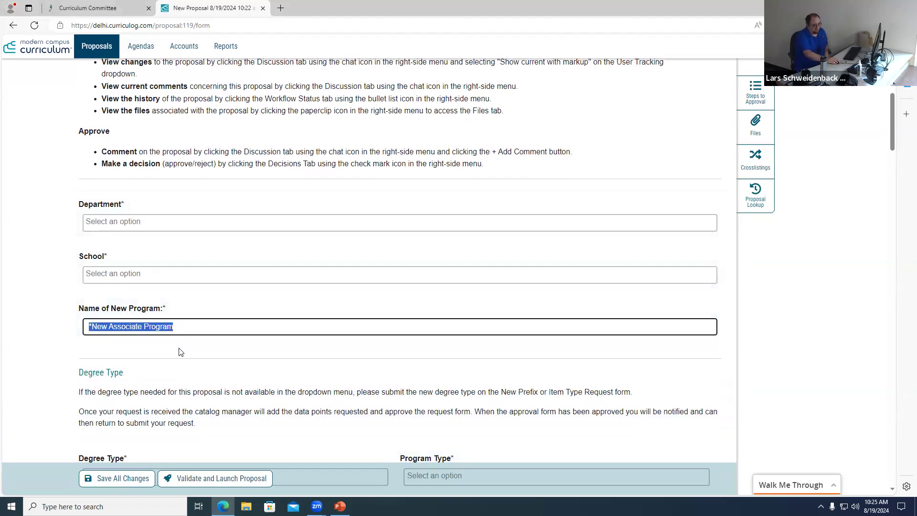
scroll(180, 352, down, 5)
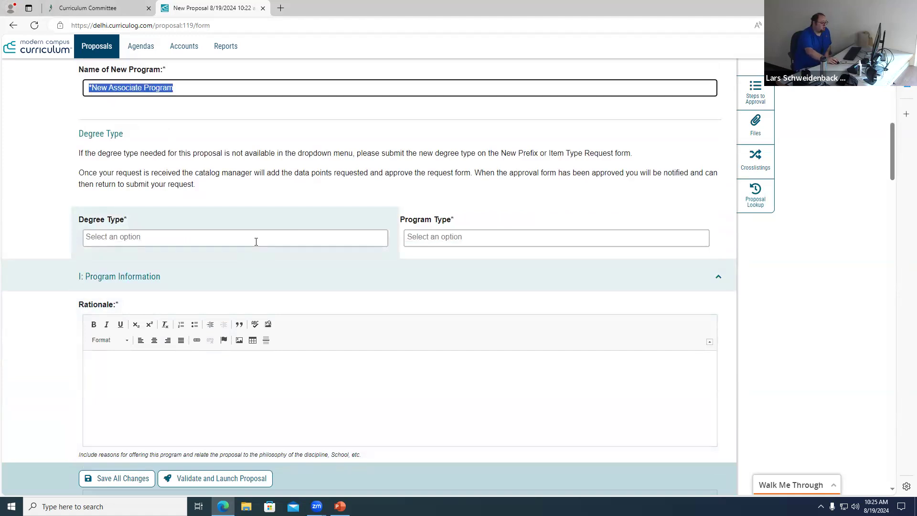
click(256, 241)
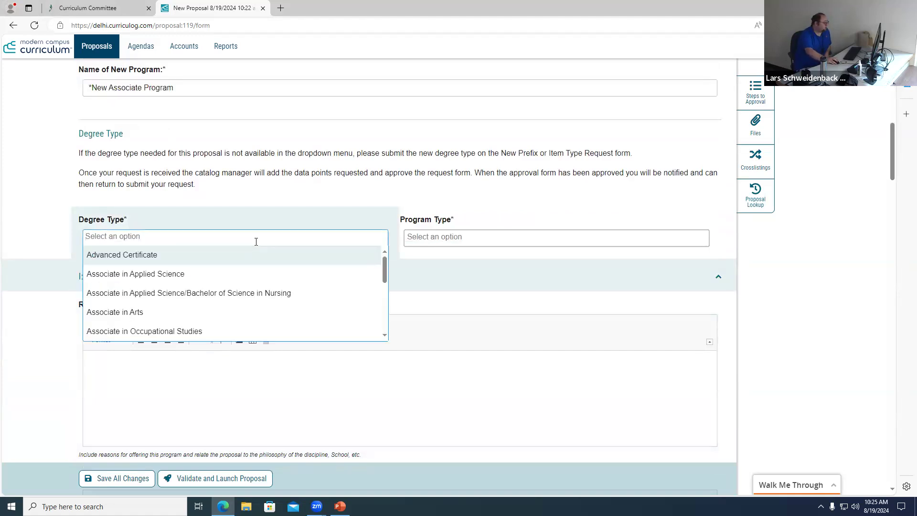
click(237, 311)
click(464, 241)
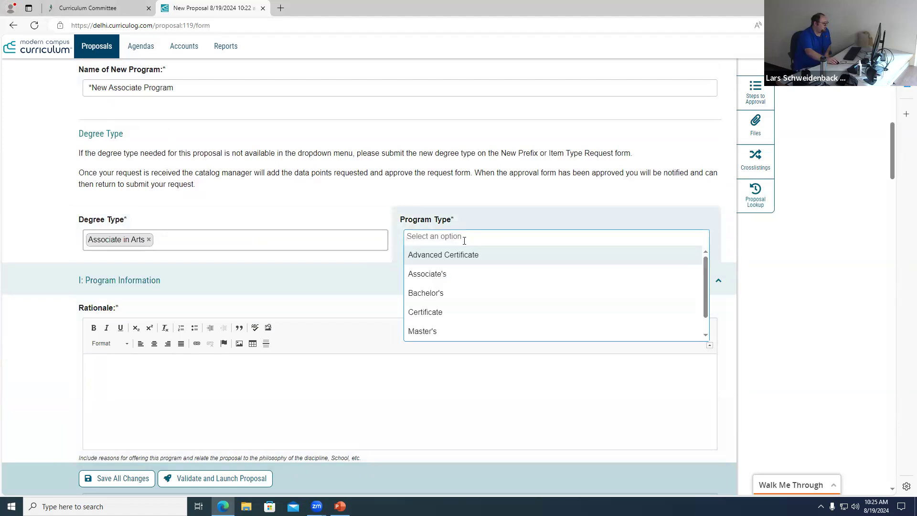
click(466, 274)
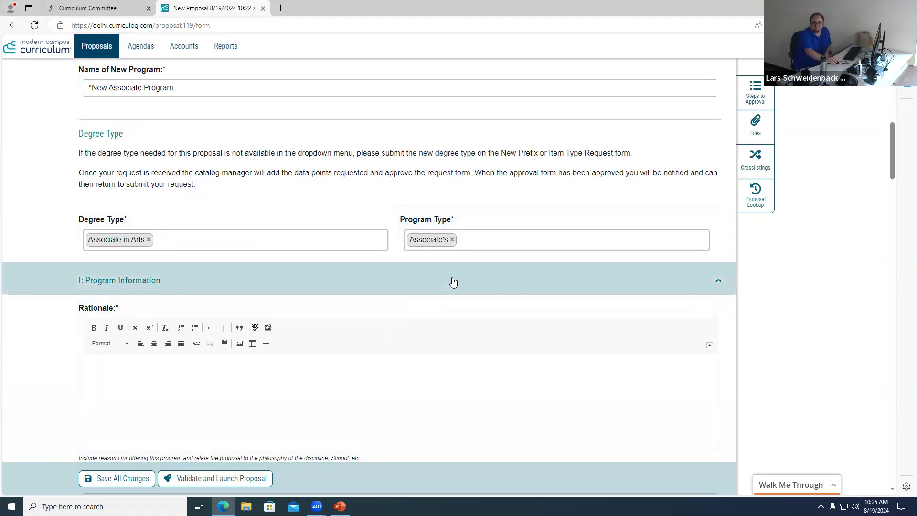
- Change the degree type to Master of Science and the program type to Master's
click(148, 240)
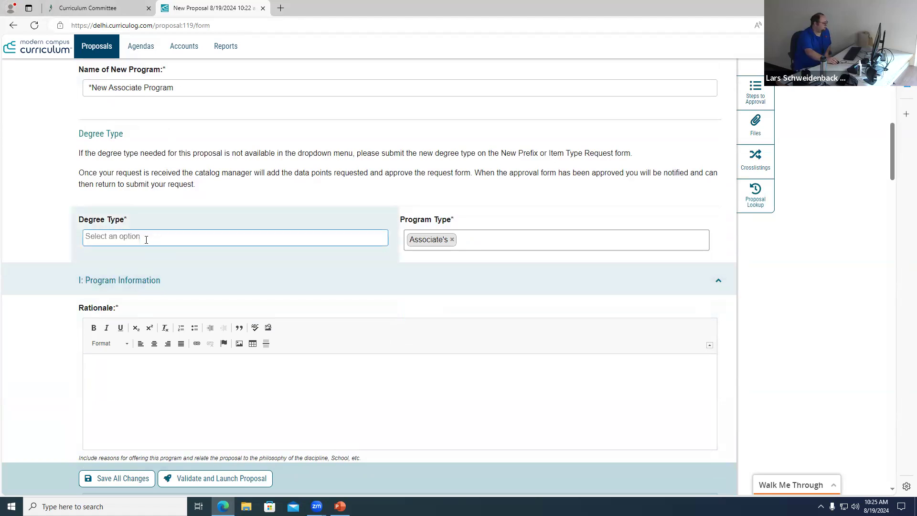
click(146, 239)
scroll(179, 277, down, 5)
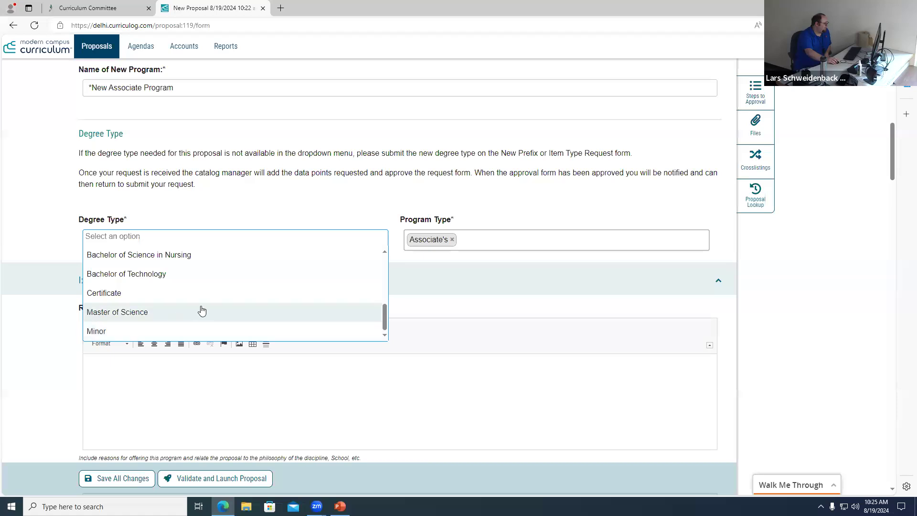
scroll(201, 311, up, 2)
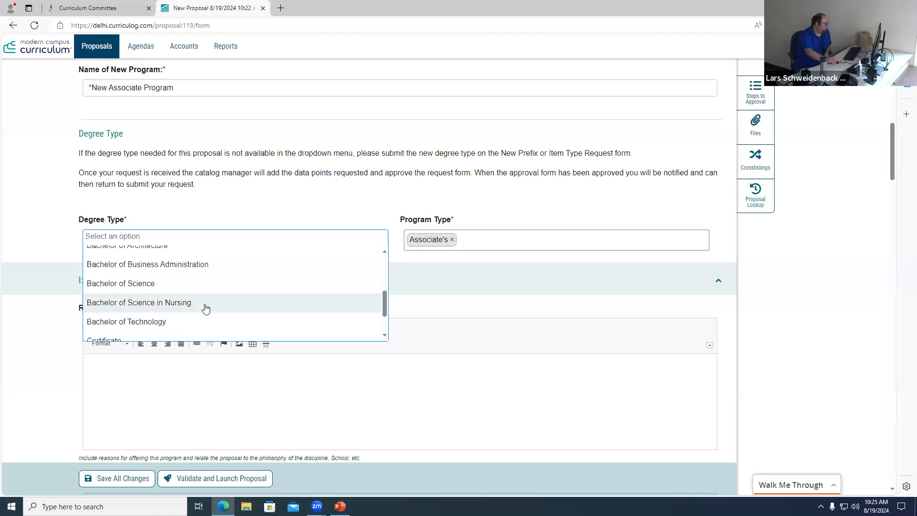
scroll(204, 310, up, 2)
scroll(204, 308, up, 3)
scroll(204, 308, down, 6)
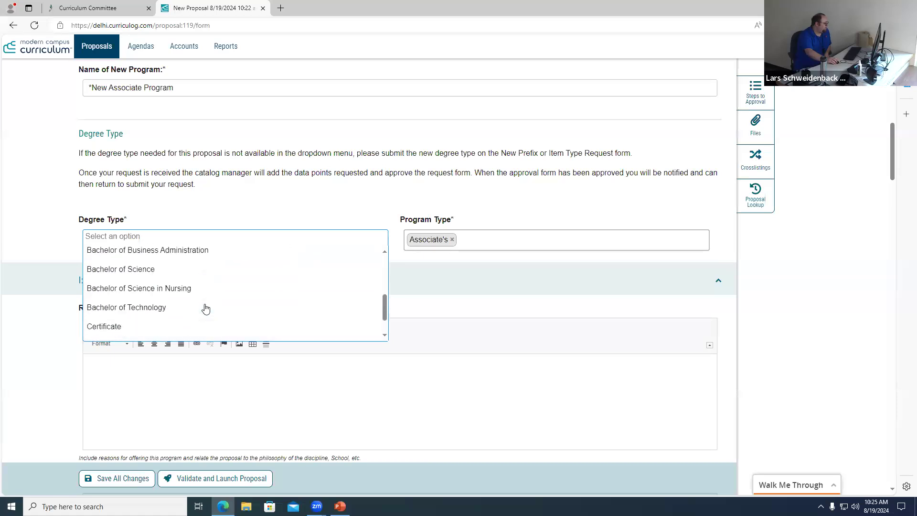
scroll(169, 329, down, 1)
click(160, 319)
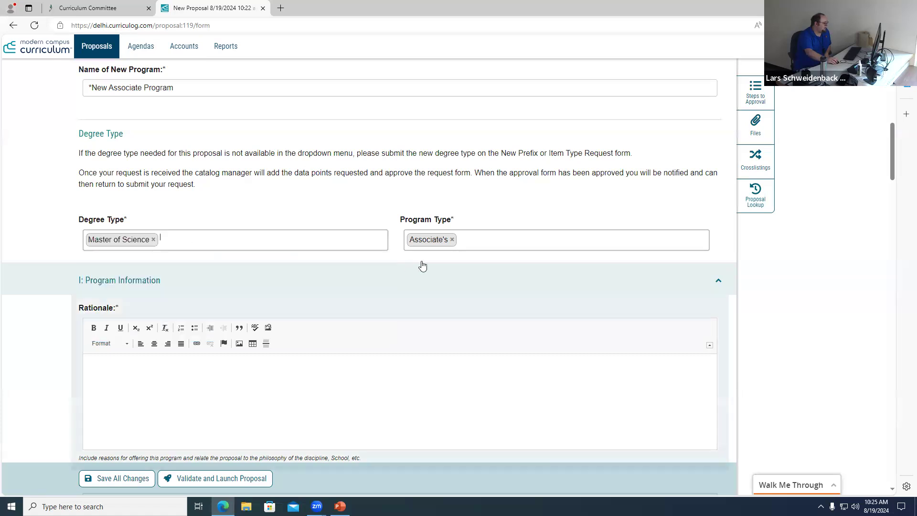
click(452, 239)
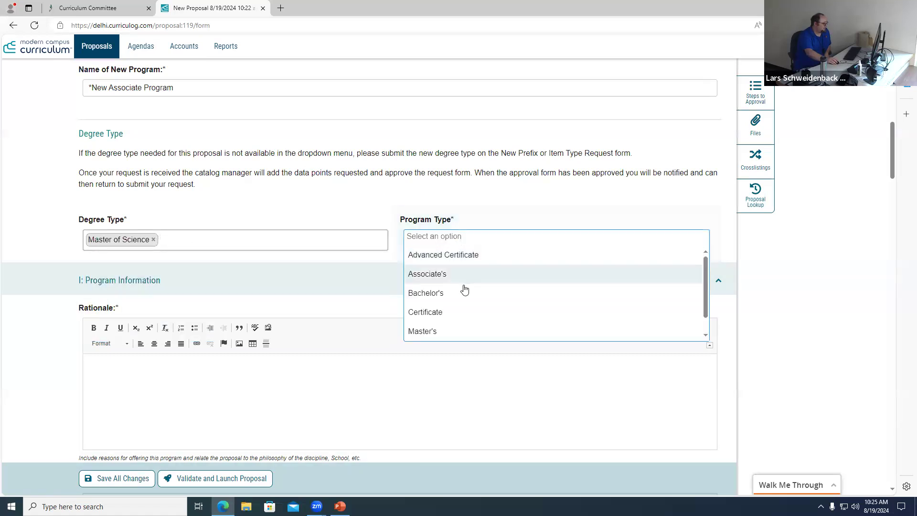
click(447, 331)
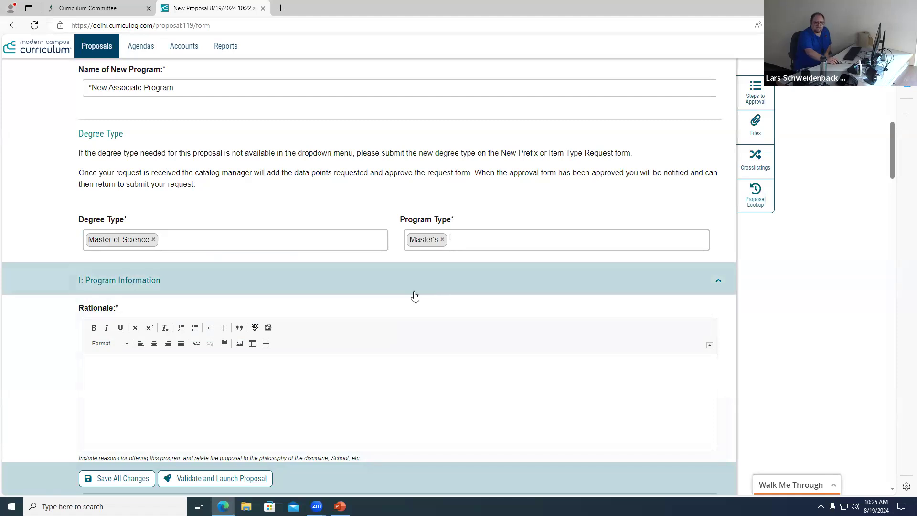
- Review the program information fields, impact statements, degree requirements chart and curriculum instructions down to the Prospective Curriculum
scroll(415, 296, down, 5)
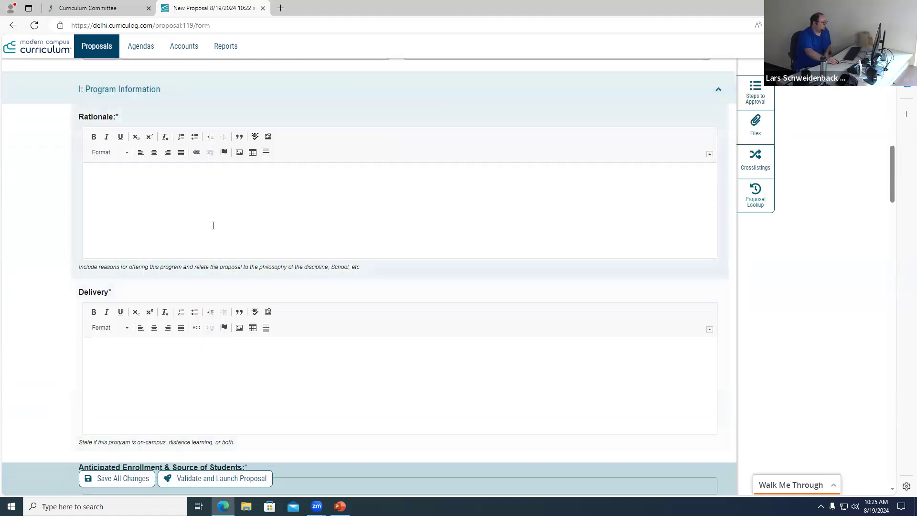
scroll(205, 234, down, 1)
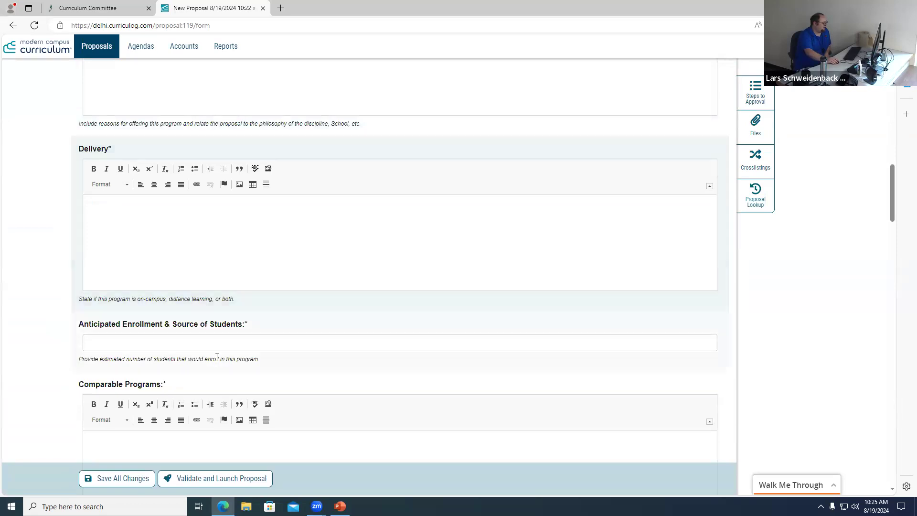
scroll(226, 296, down, 5)
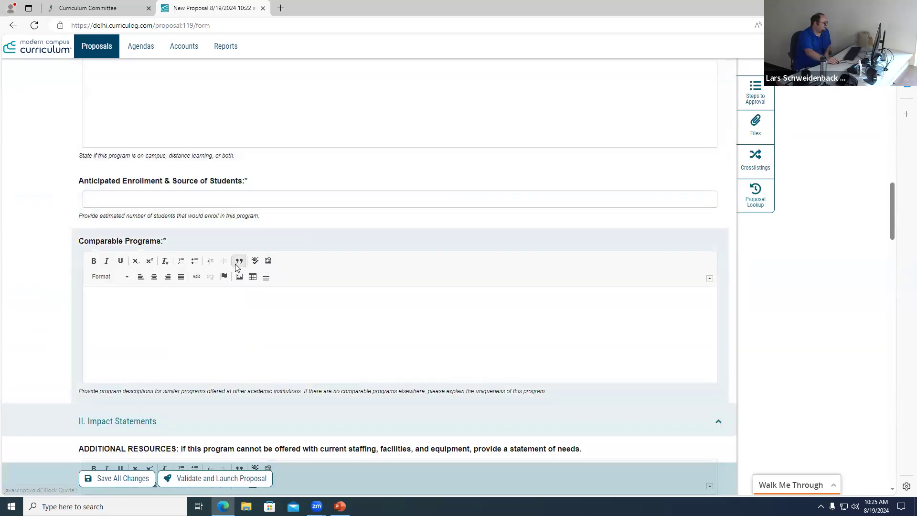
scroll(297, 281, down, 8)
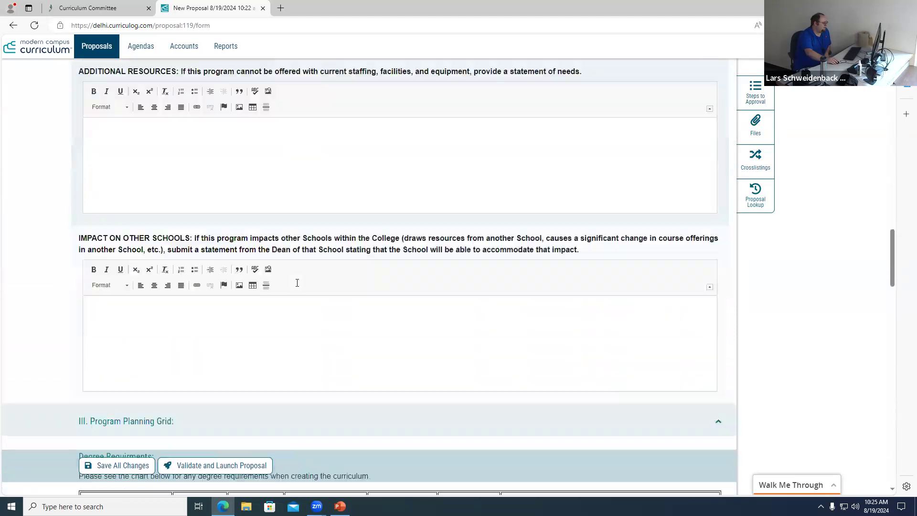
scroll(297, 286, down, 2)
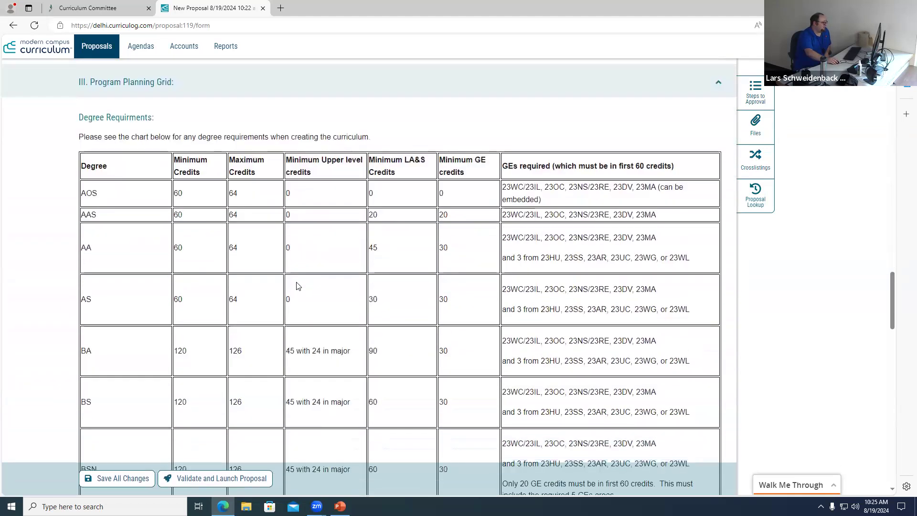
scroll(297, 286, down, 2)
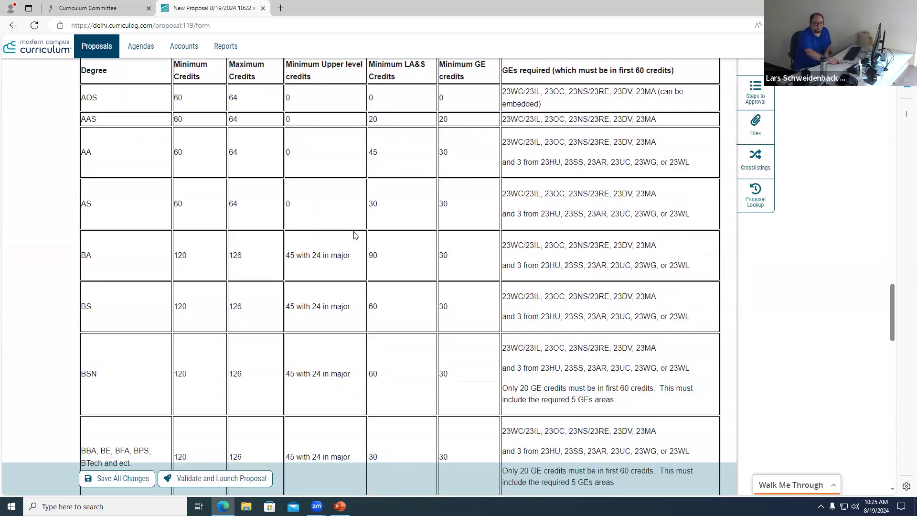
scroll(353, 234, down, 7)
scroll(434, 250, down, 3)
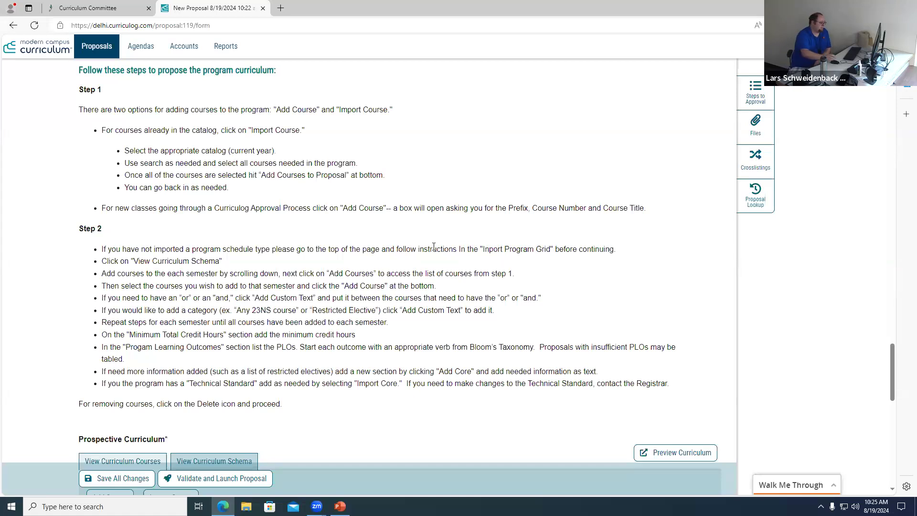
scroll(401, 230, down, 5)
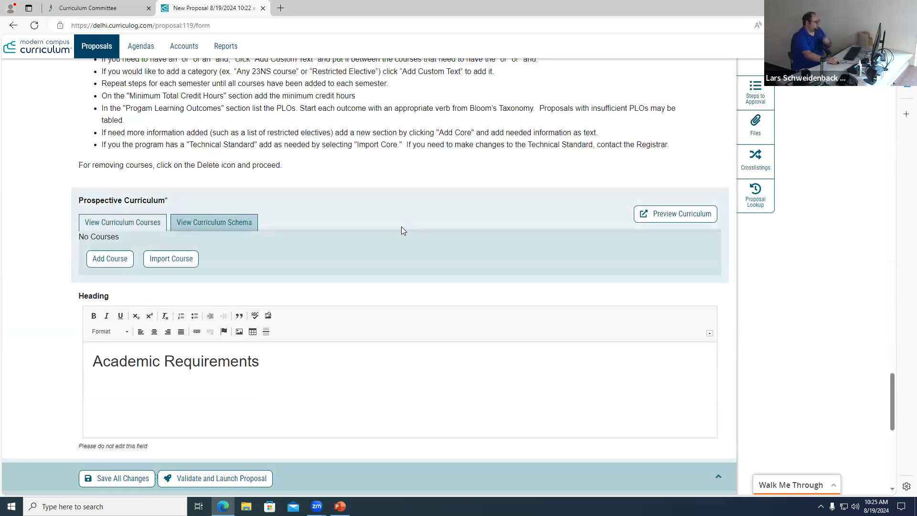
- Show the Prospective Curriculum's schema and open its First Semester section
click(215, 223)
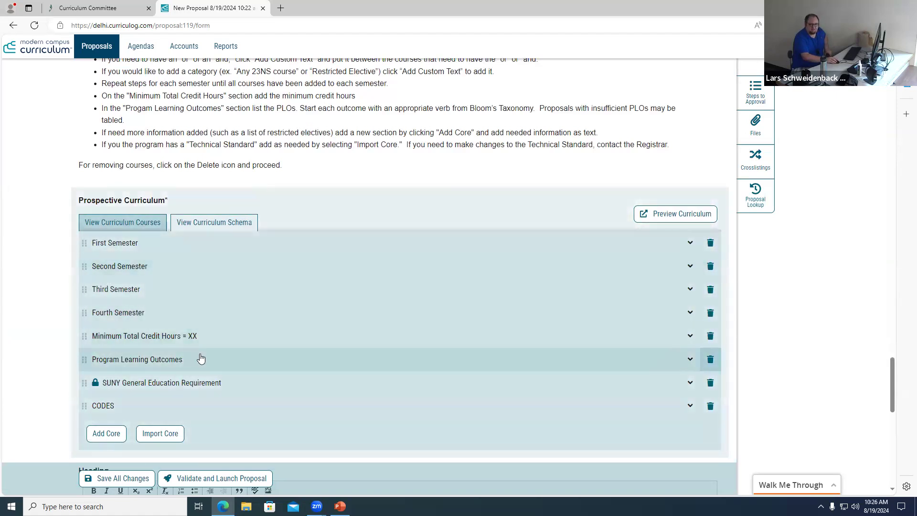
click(150, 244)
click(149, 244)
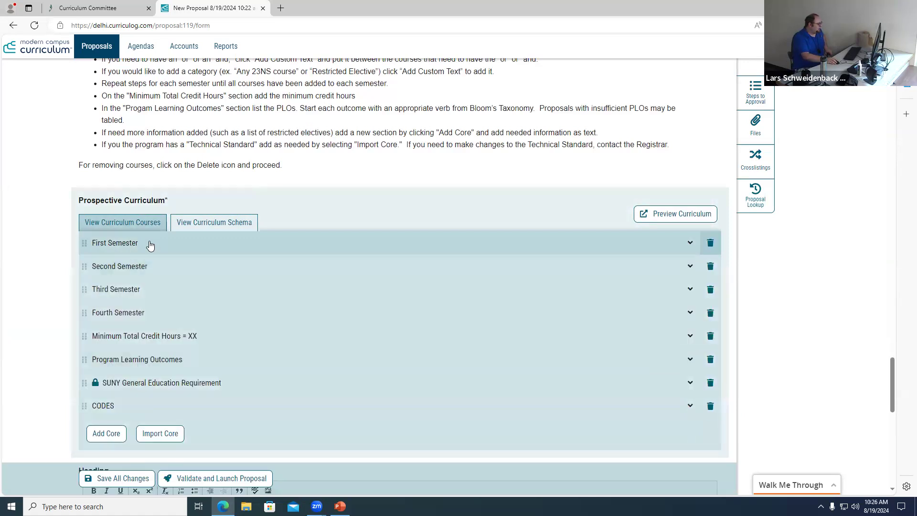
- Retitle the minimum credit hours section of the curriculum schema as "Minimum Total Credit Hours = 50" and save all changes
click(172, 340)
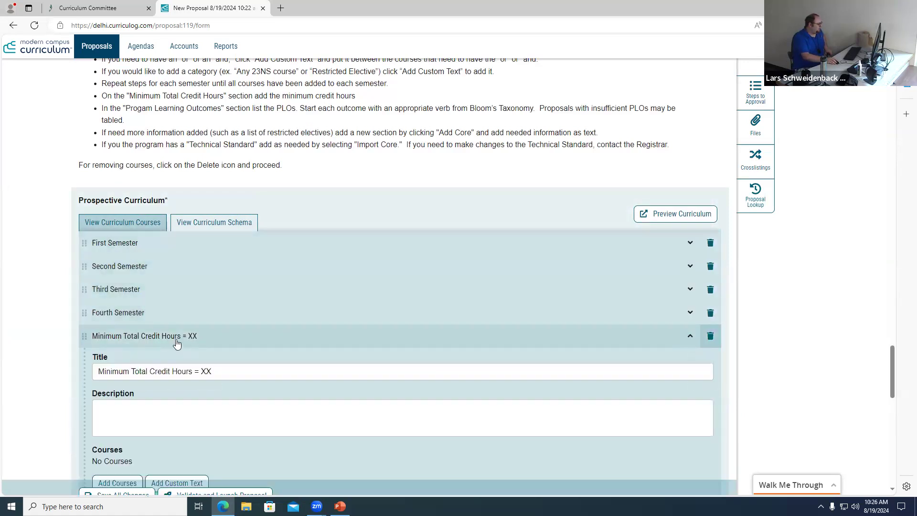
drag(207, 371, 198, 374)
double_click(203, 372)
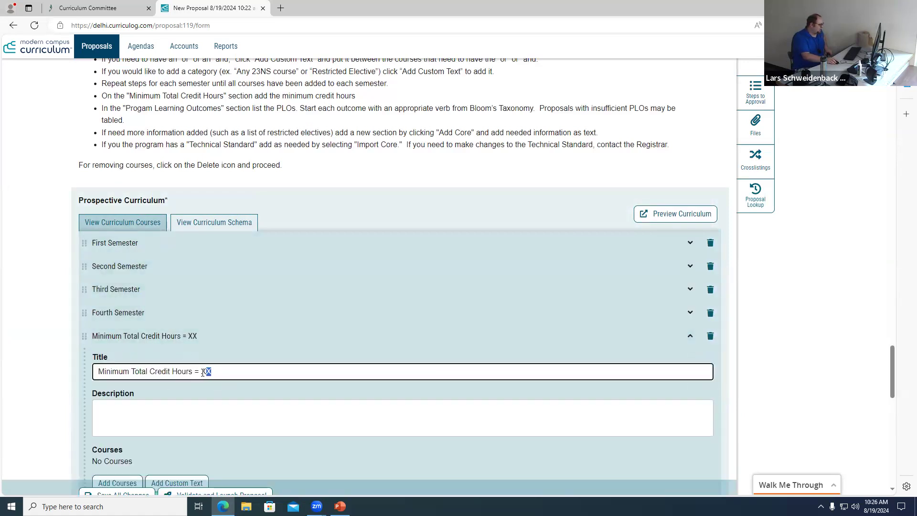
text(60)
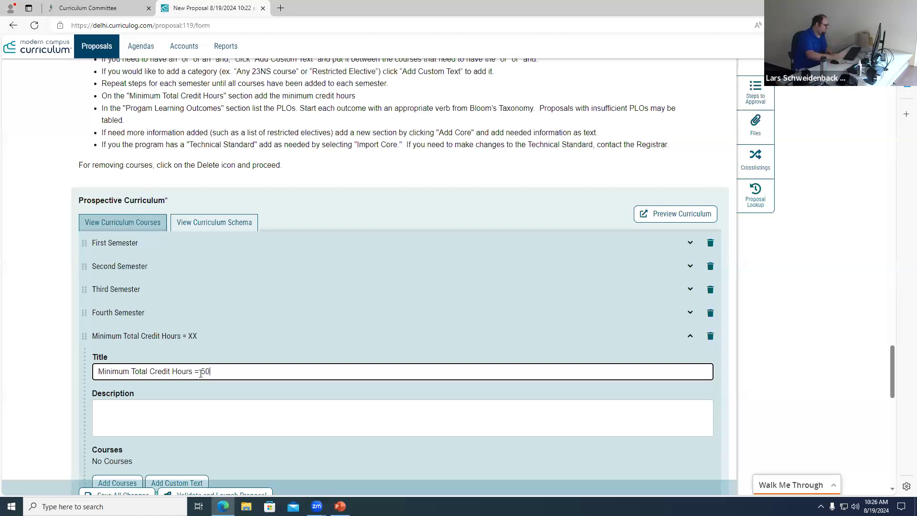
scroll(201, 373, down, 1)
click(122, 480)
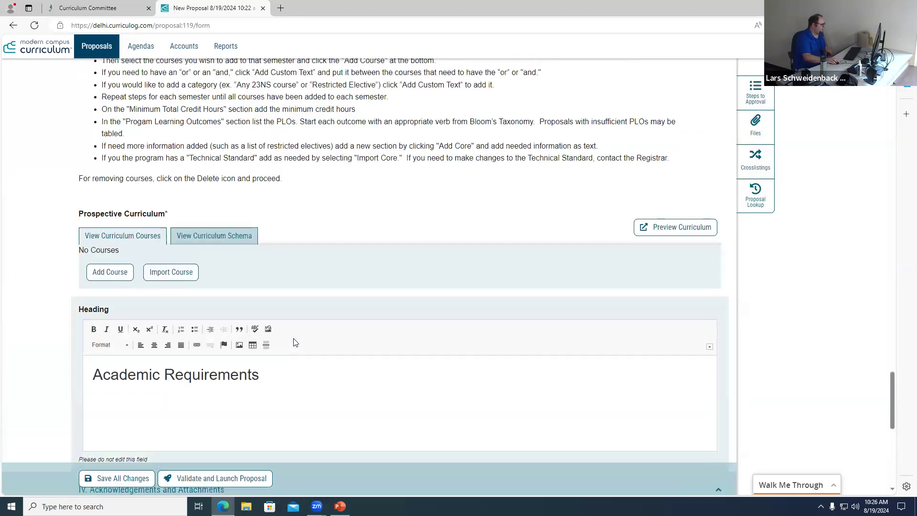
- Review the Program Learning Outcomes, SUNY General Education Requirement and CODES sections in the curriculum schema, closing each one after reading
click(221, 236)
click(218, 378)
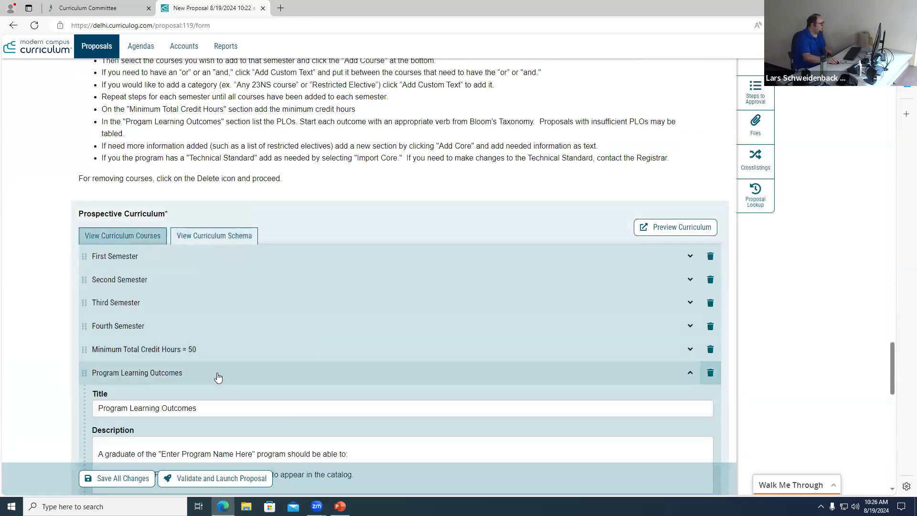
scroll(279, 406, down, 2)
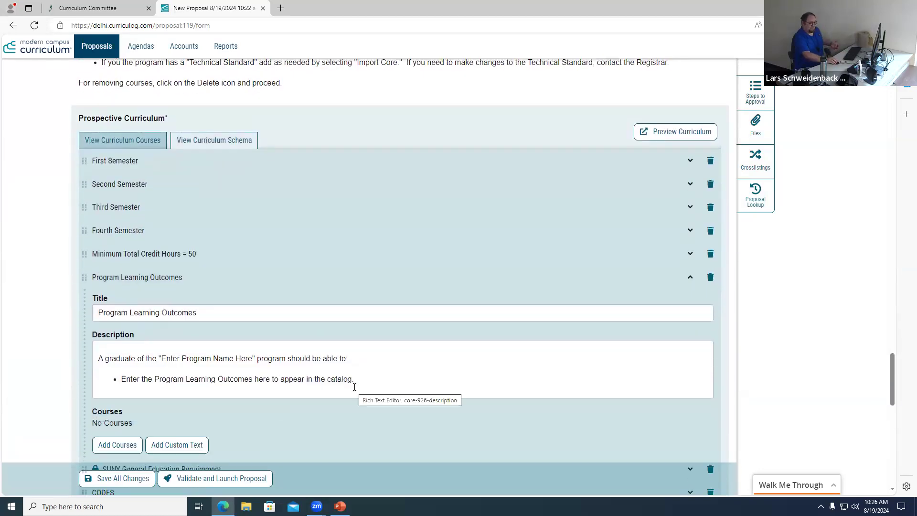
click(148, 277)
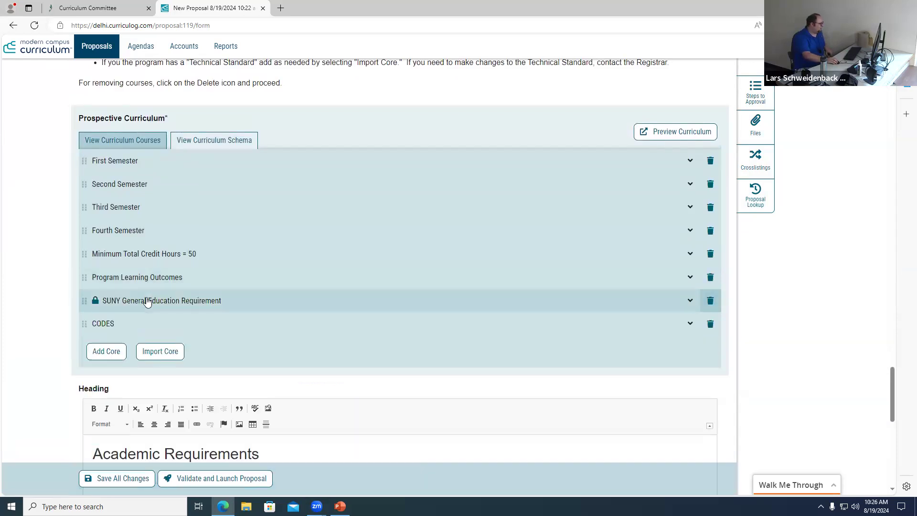
click(148, 300)
scroll(176, 301, down, 1)
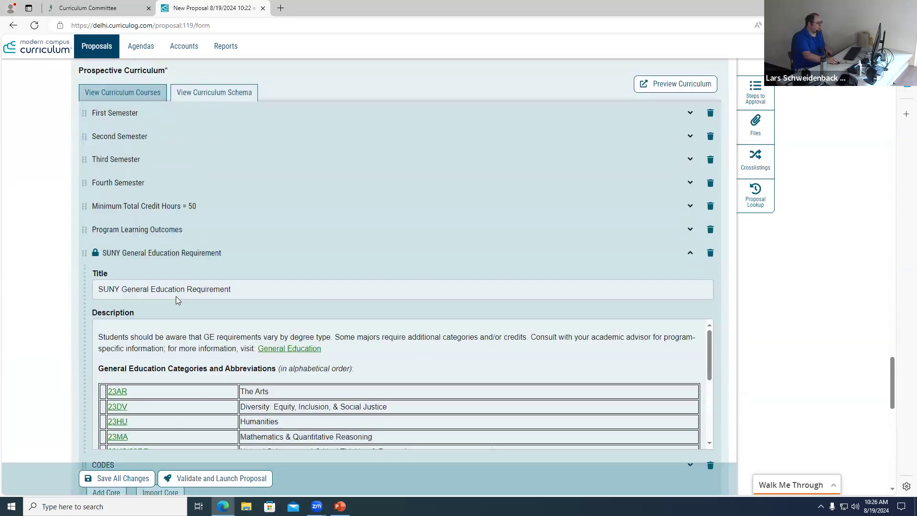
click(189, 256)
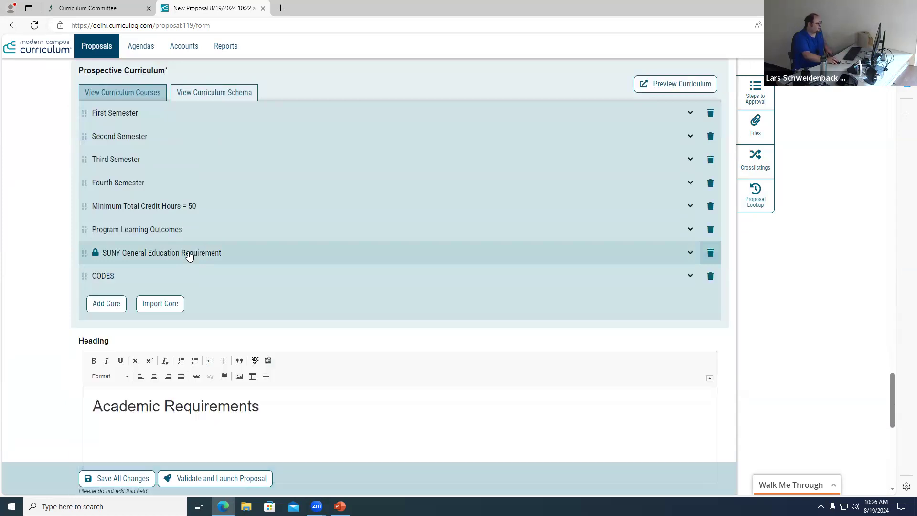
click(144, 276)
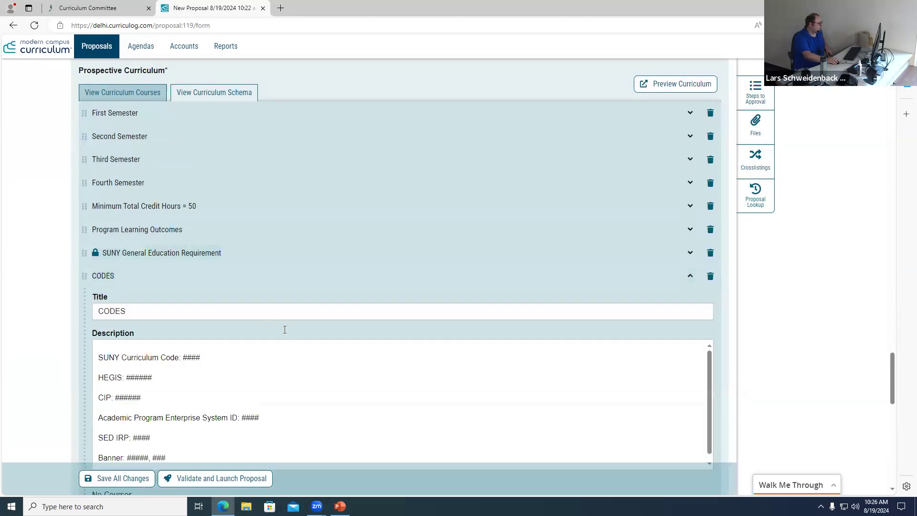
scroll(283, 329, down, 2)
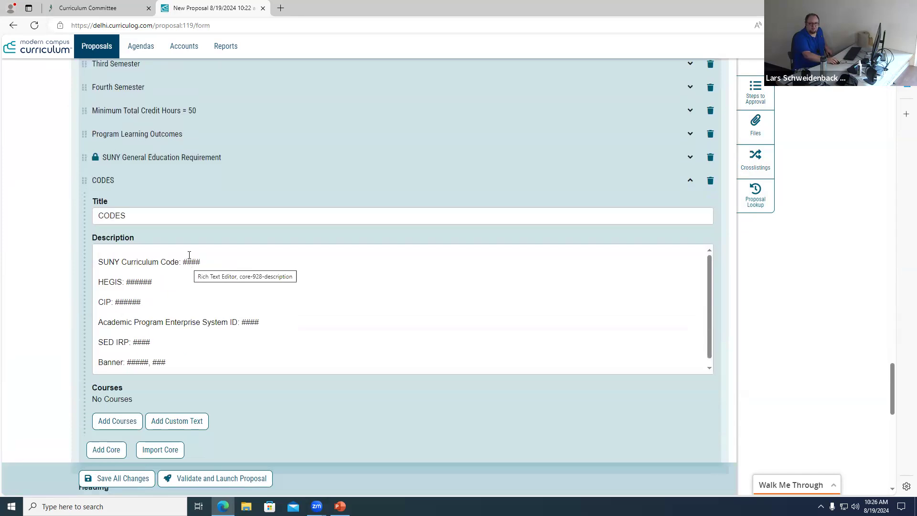
click(124, 185)
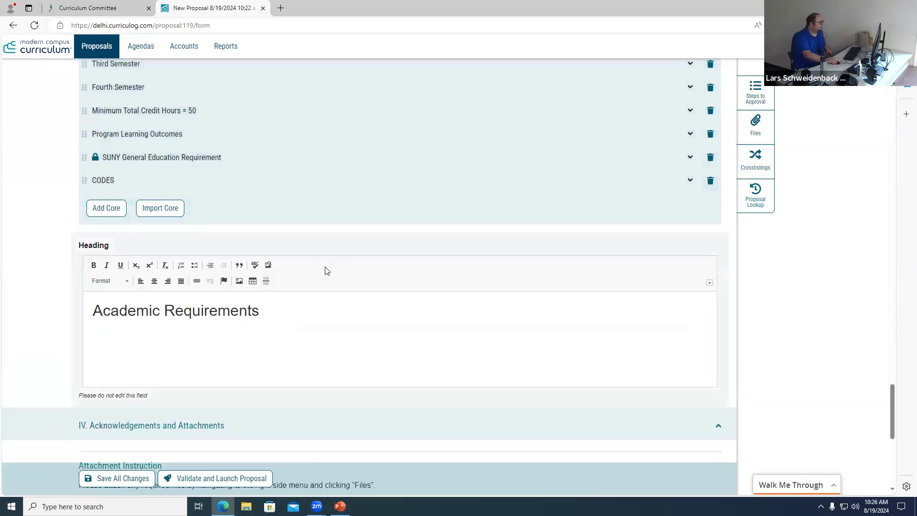
scroll(327, 271, up, 3)
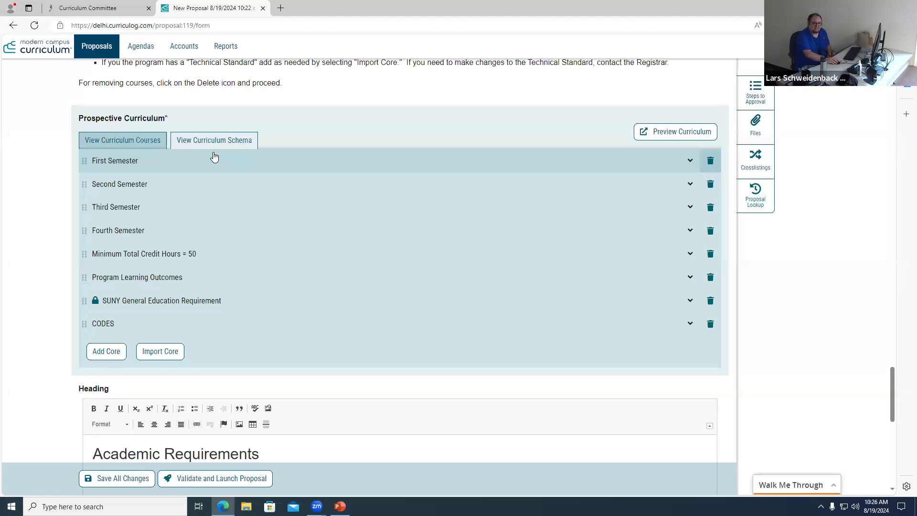
- Show the Prospective Curriculum's course list and look at the blank manual course form, leaving it without adding a course
click(122, 140)
click(110, 178)
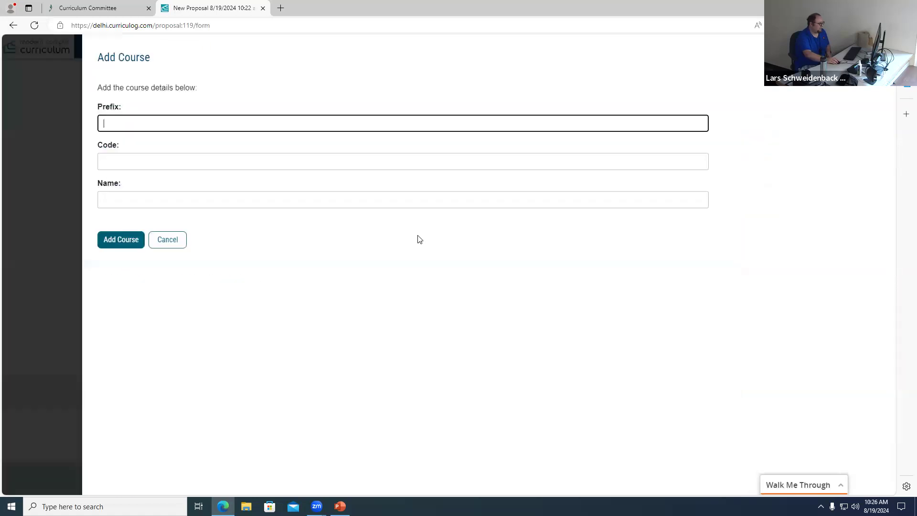
click(162, 240)
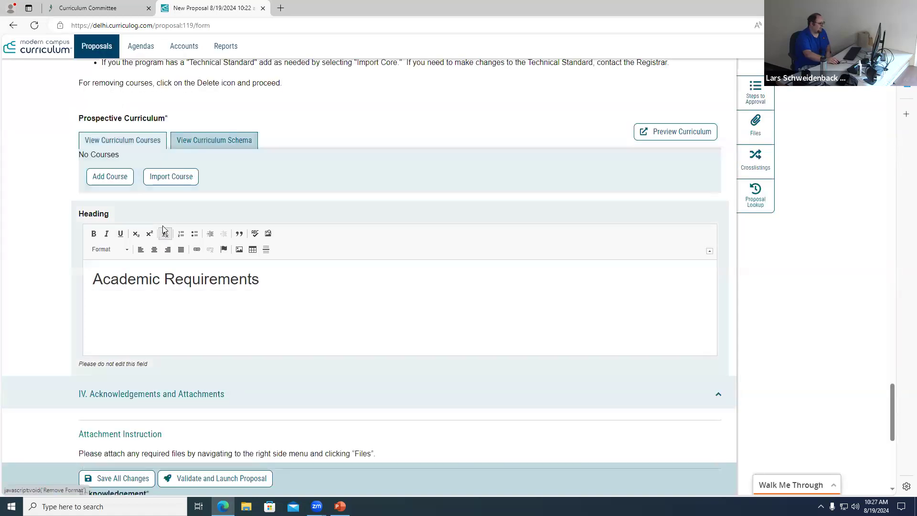
- Start a course import from the 2025 - 2026 College Catalog and search it for courses with the prefix "phys"
click(165, 179)
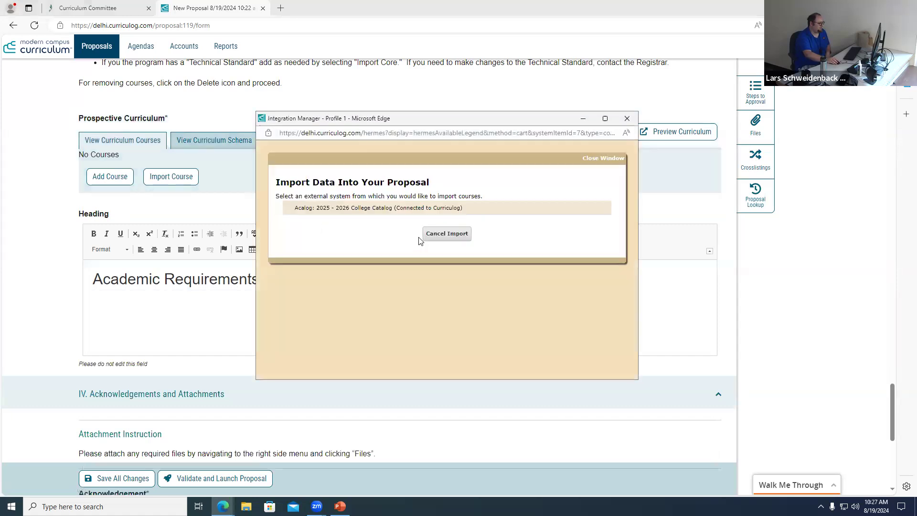
click(360, 210)
scroll(418, 305, down, 1)
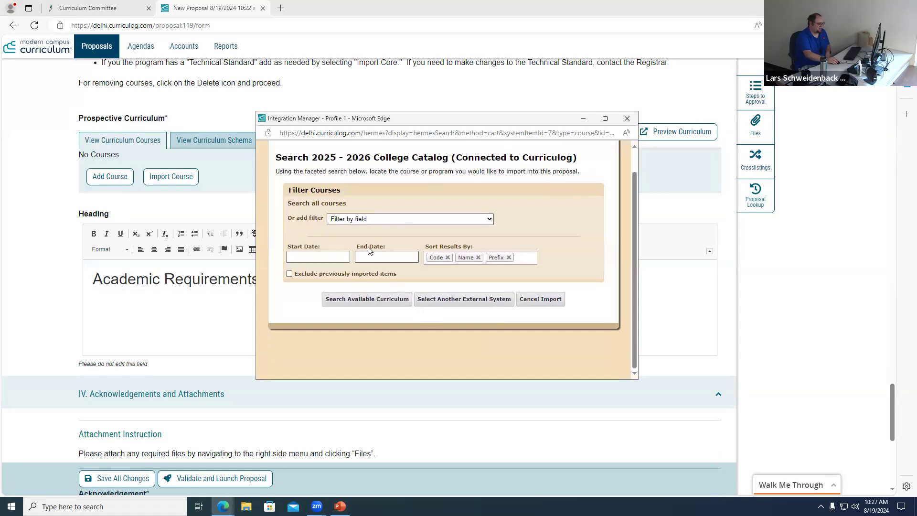
click(371, 220)
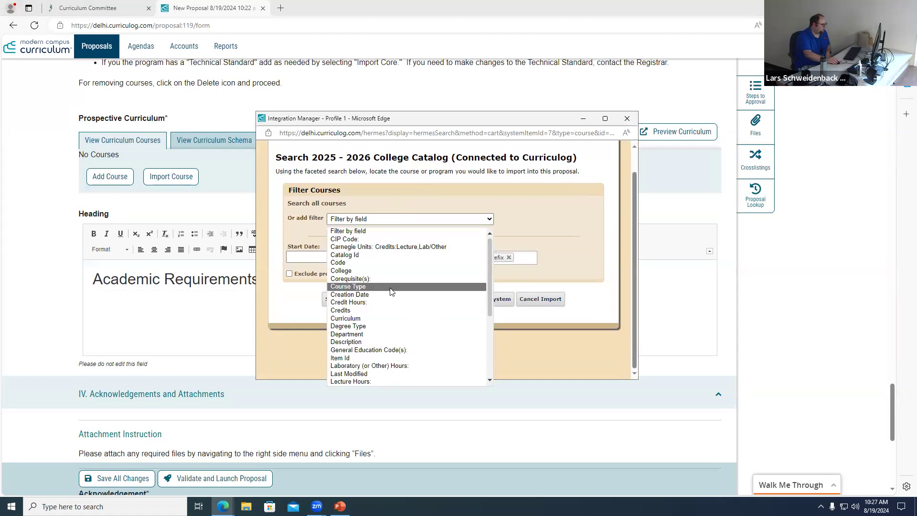
scroll(397, 269, down, 4)
click(368, 325)
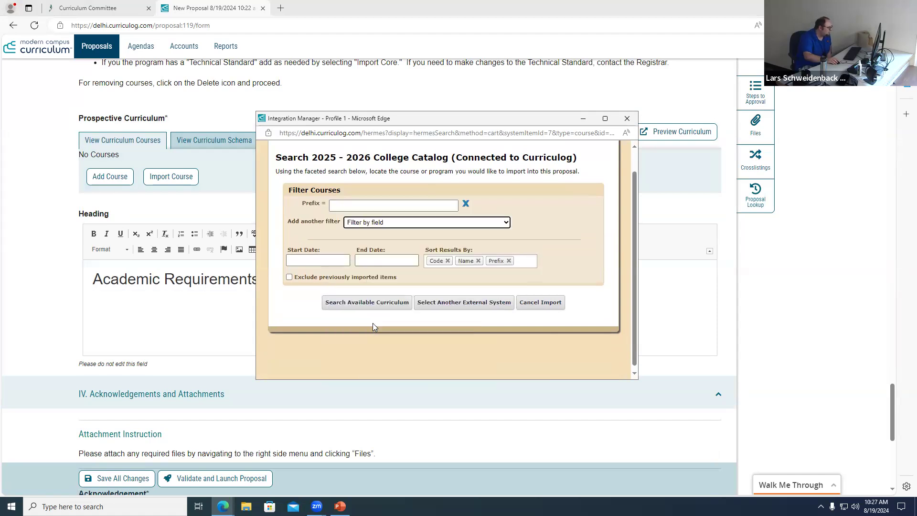
click(365, 205)
text(phys)
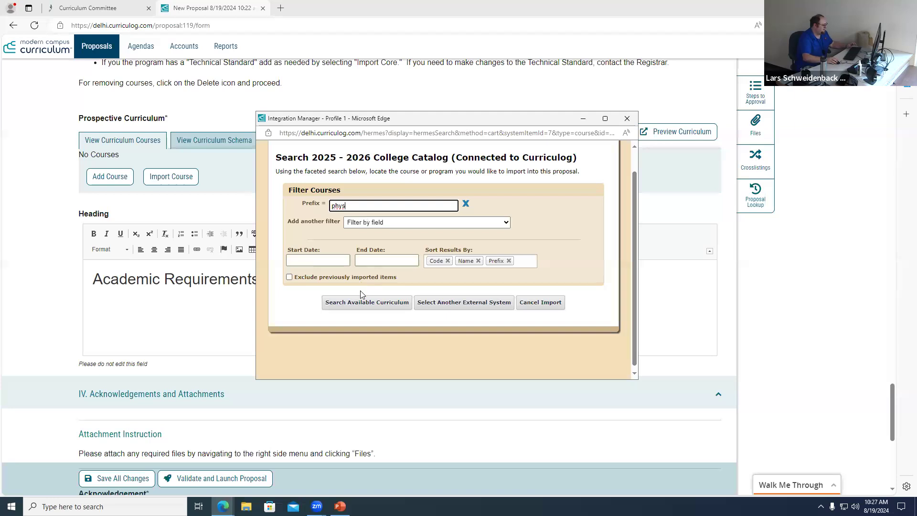
click(360, 303)
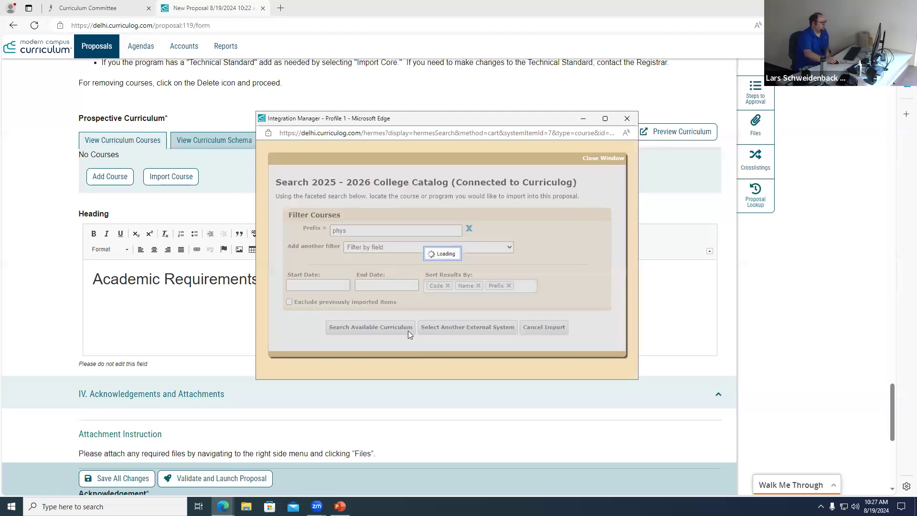
- Import PHYS 150, PHYS 155, PHYS 210 and PHYS 215 from the search results into the proposal
scroll(390, 343, down, 3)
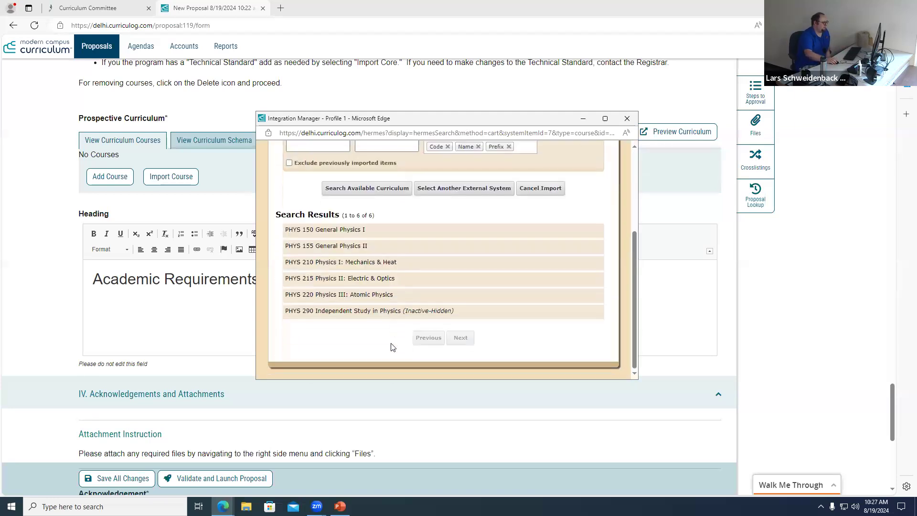
click(353, 231)
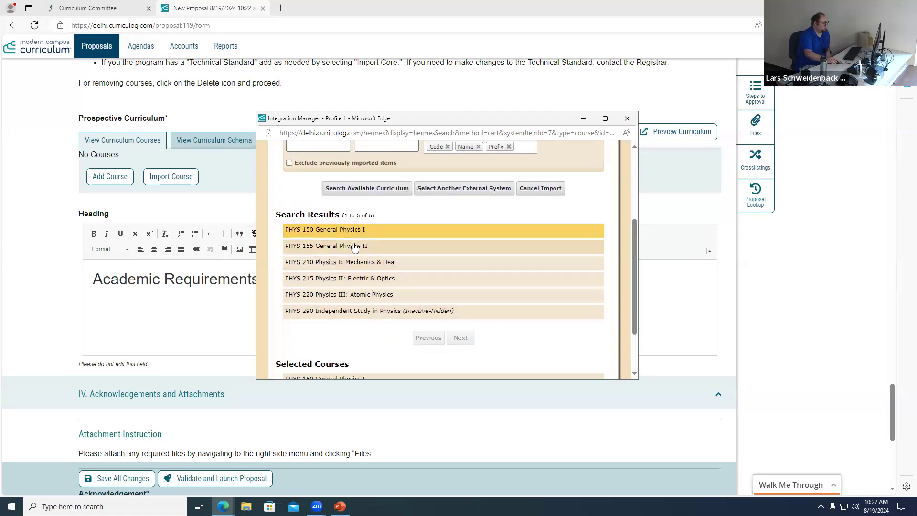
click(352, 262)
click(352, 279)
scroll(377, 329, down, 2)
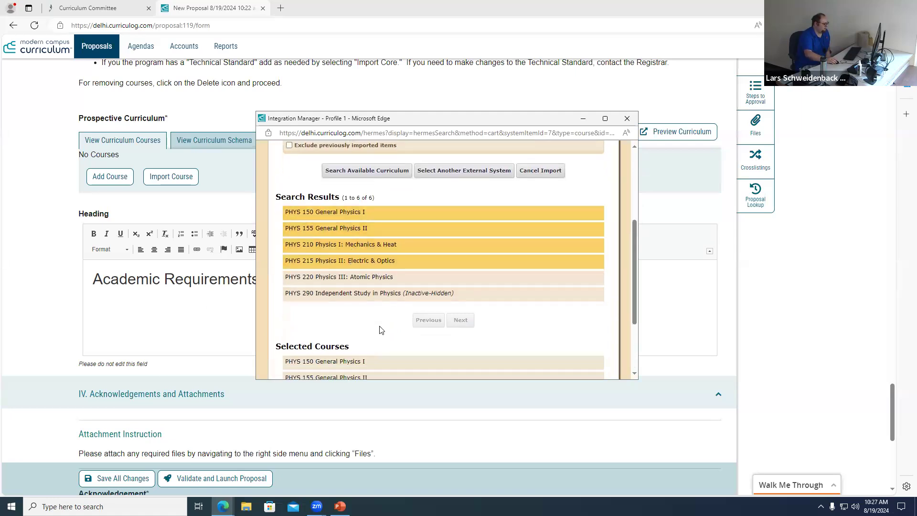
click(368, 359)
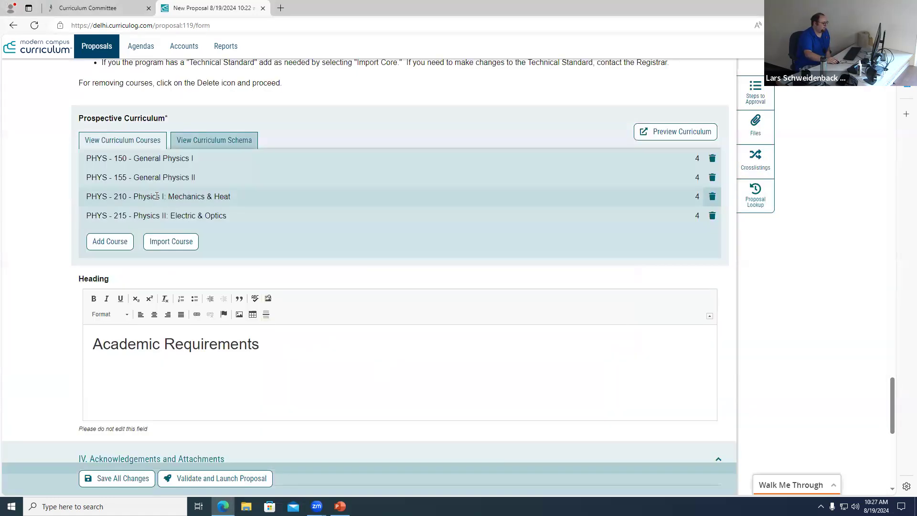
- Start another course import and search the catalog for courses with the prefix "engl"
click(172, 242)
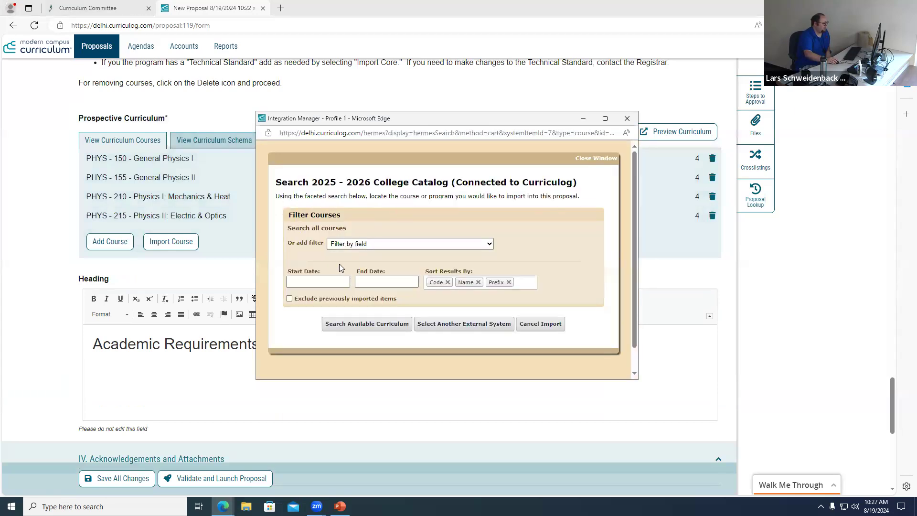
click(351, 242)
scroll(370, 326, down, 5)
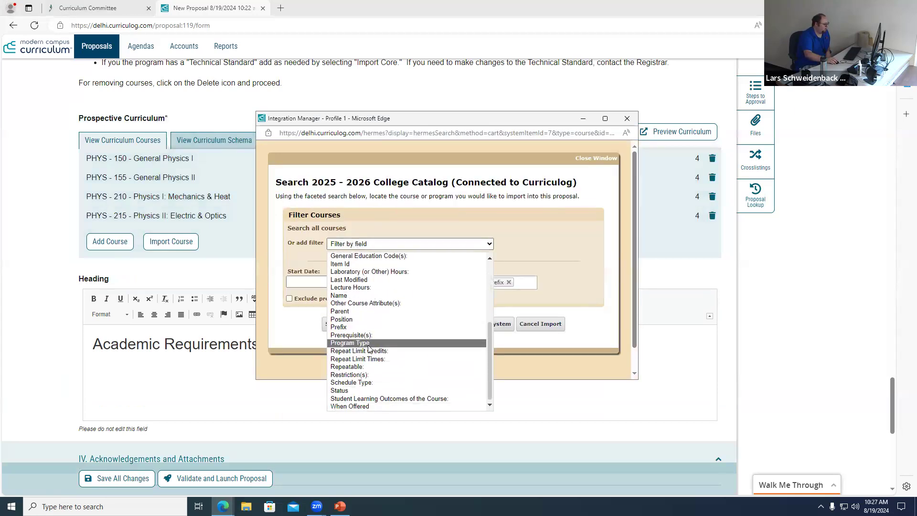
click(369, 326)
click(366, 229)
text(e)
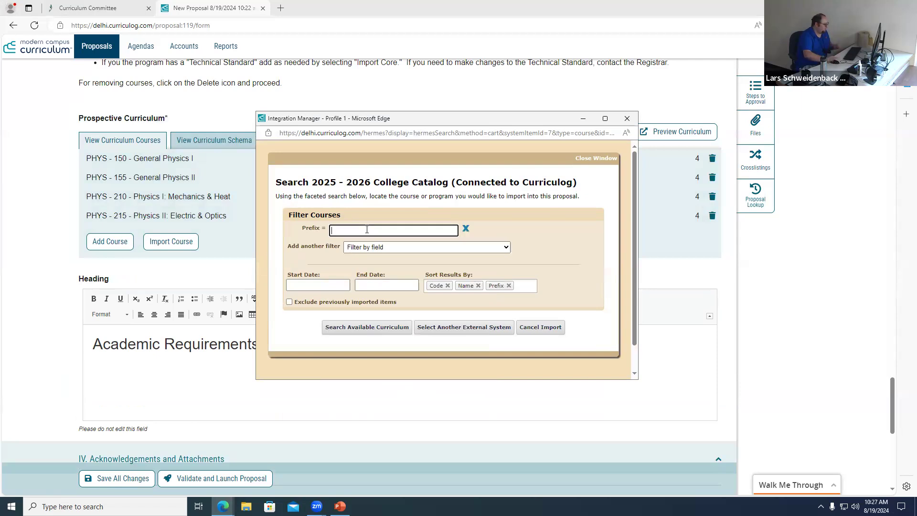
text(ngl)
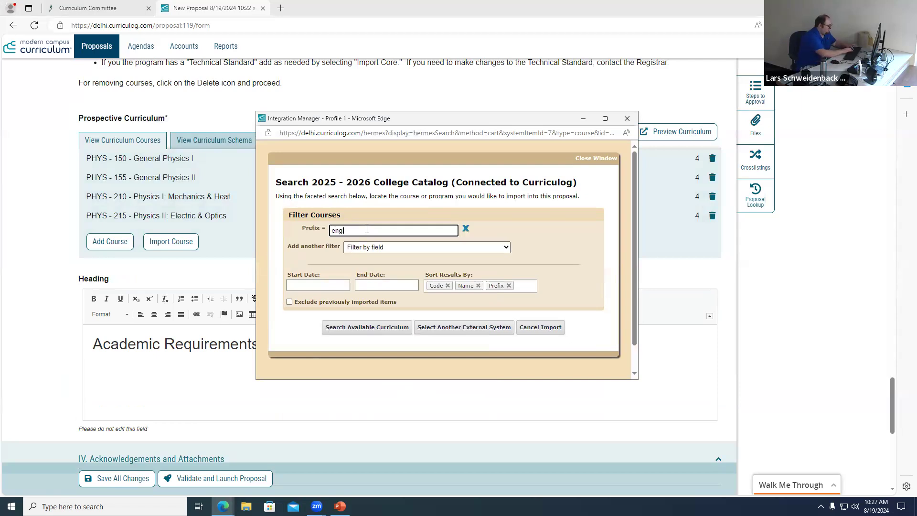
click(386, 327)
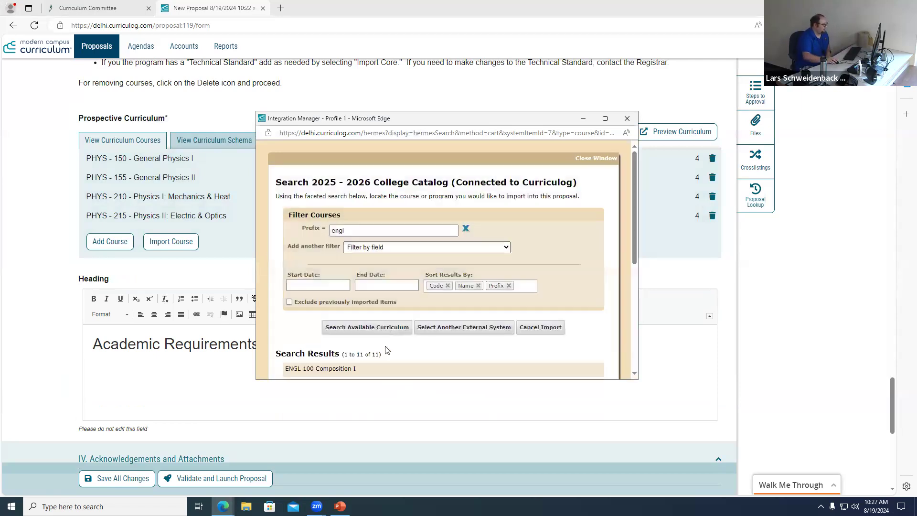
- Import ENGL 100 Composition I from the search results into the proposal
scroll(354, 330, down, 1)
click(352, 322)
scroll(310, 282, down, 5)
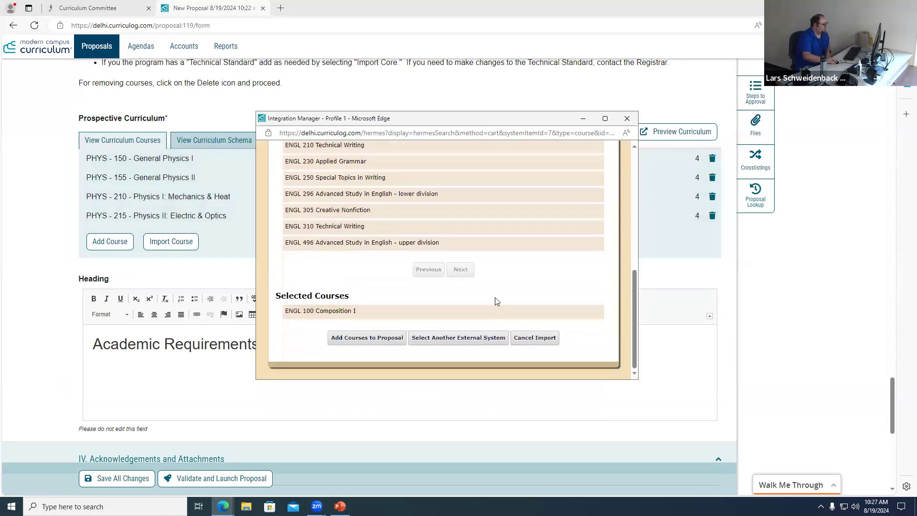
click(383, 340)
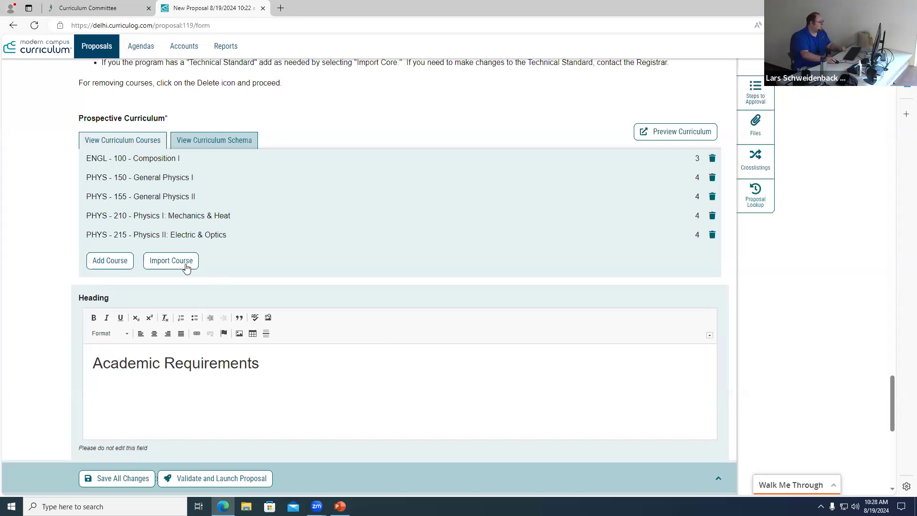
- Add a new course to the curriculum with prefix PHYS, code 300 and name "whatever"
click(114, 260)
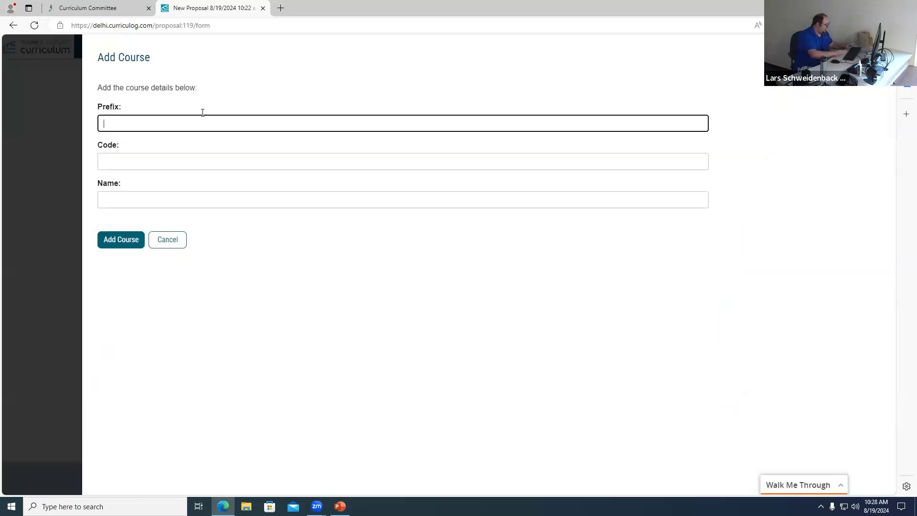
text(PHYS)
key(Tab)
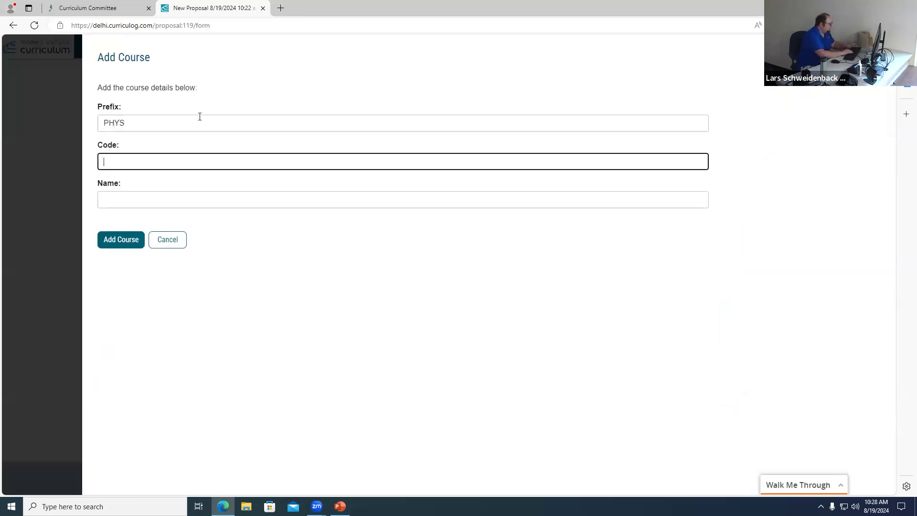
key(Tab)
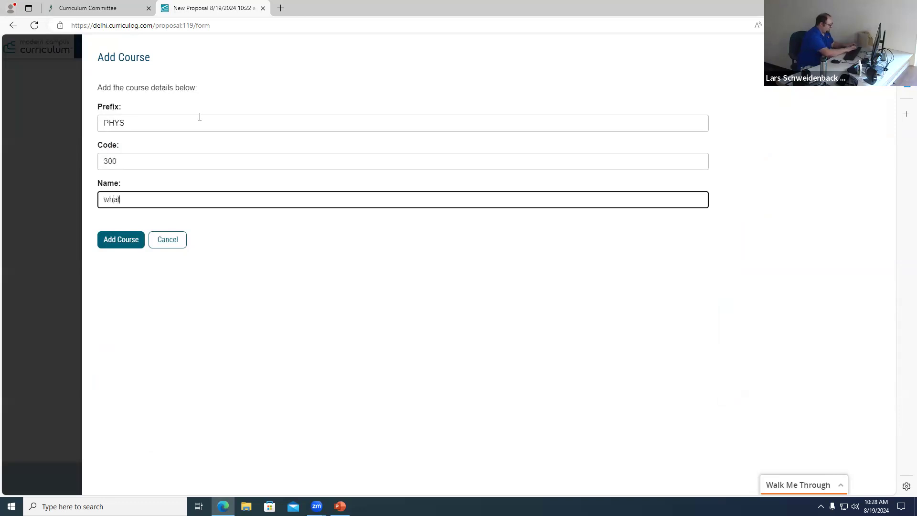
click(120, 243)
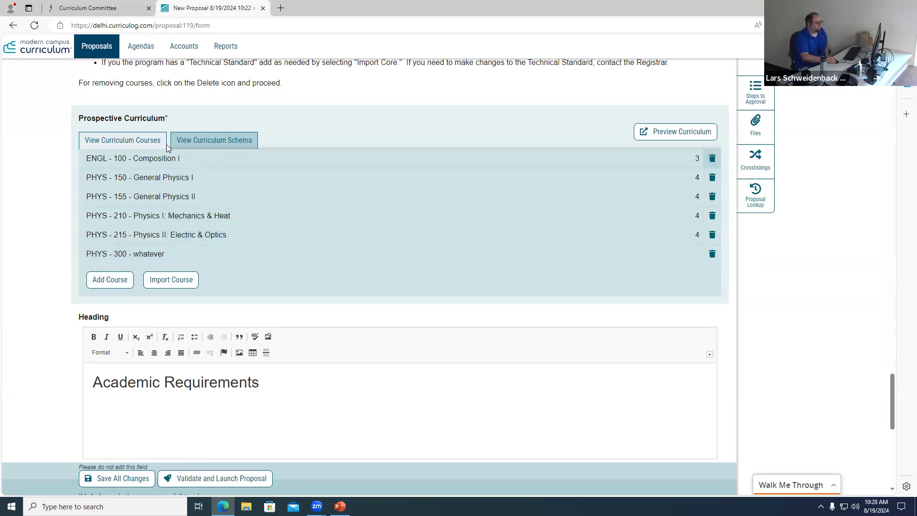
- In the curriculum schema, add PHYS 150 General Physics I and PHYS 210 Physics I: Mechanics & Heat to First Semester
click(204, 142)
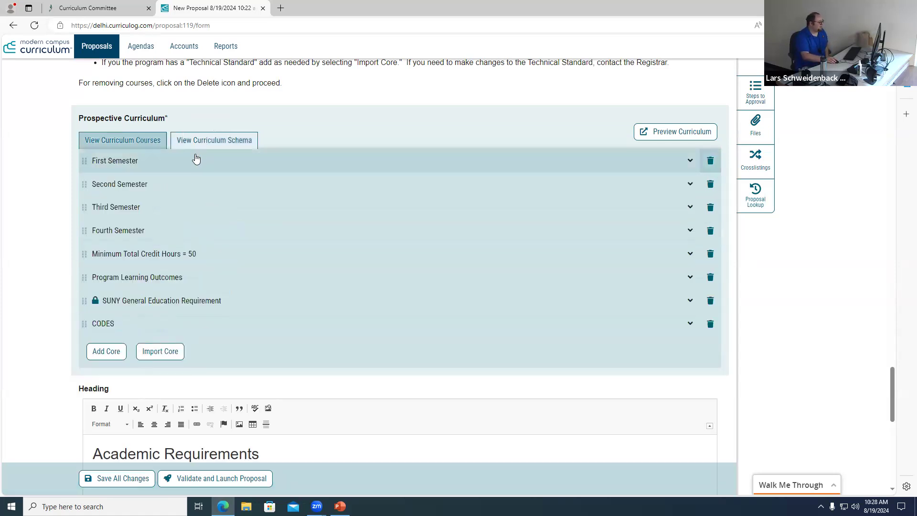
click(196, 158)
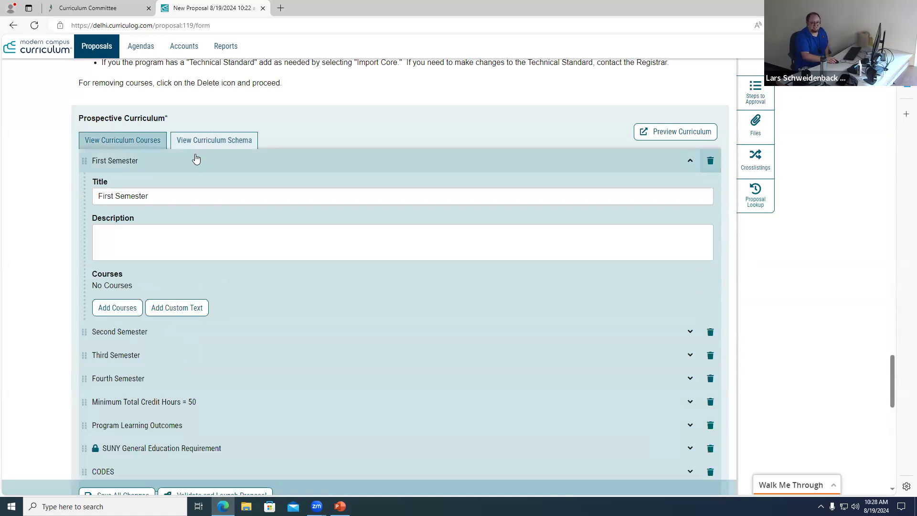
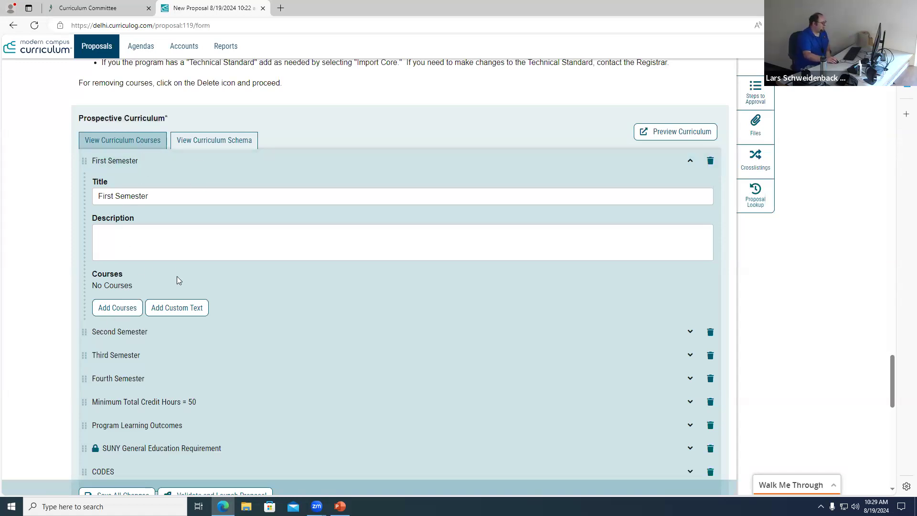
click(107, 305)
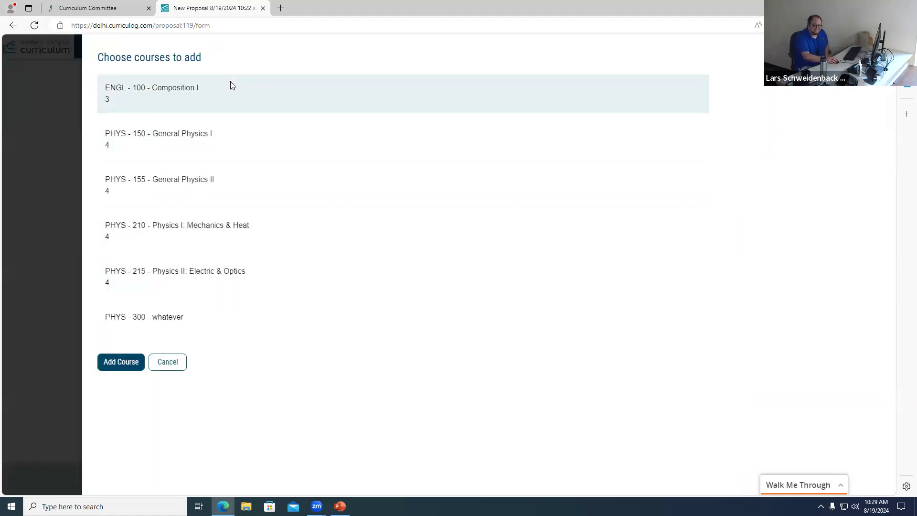
click(221, 139)
click(196, 222)
click(117, 364)
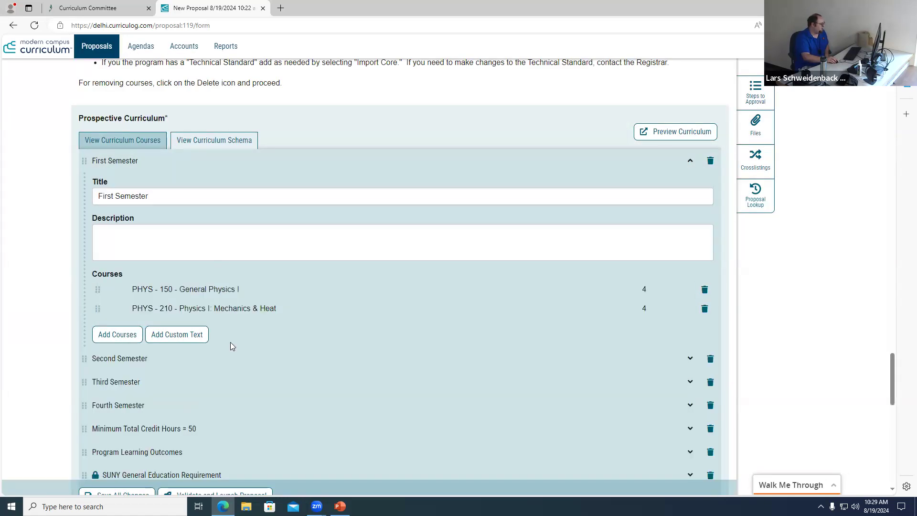
- Add ENGL 100 Composition I and PHYS 215 Physics II: Electric & Optics to the Second Semester section
scroll(230, 342, down, 1)
click(161, 315)
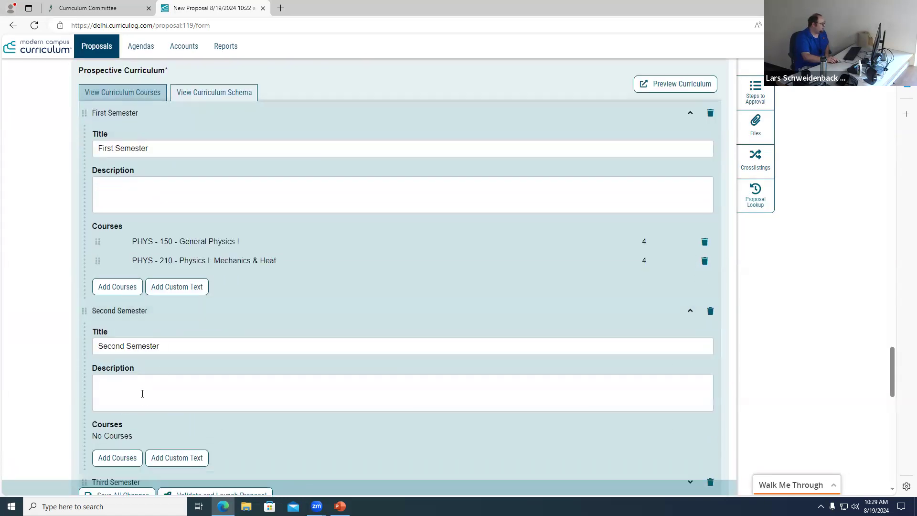
click(118, 464)
click(190, 109)
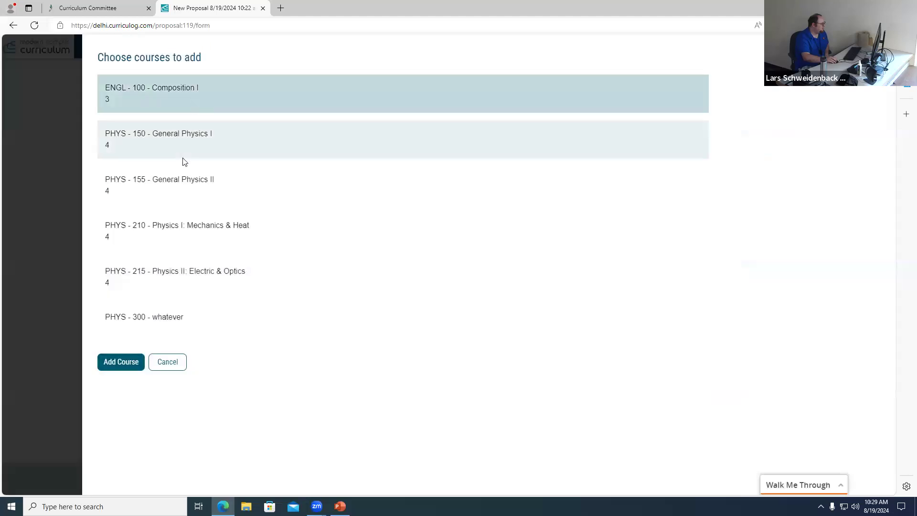
click(178, 282)
click(117, 363)
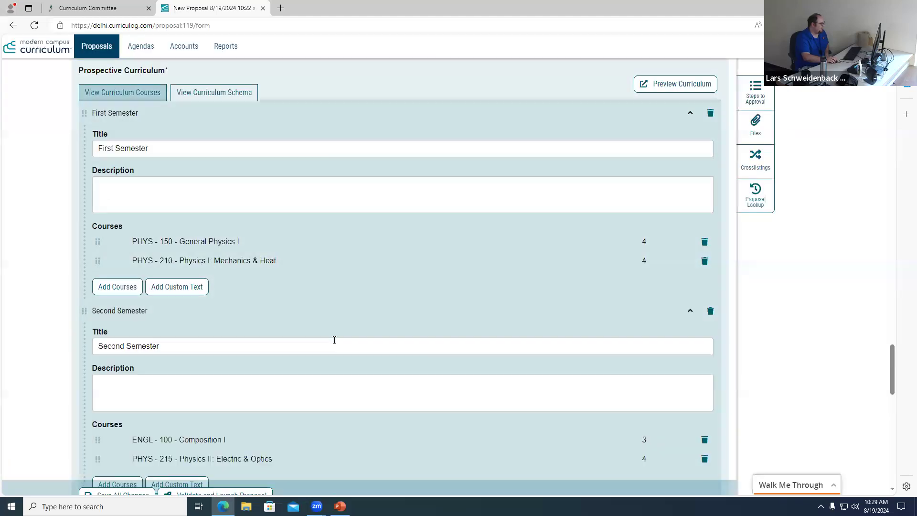
- Move PHYS 210 above PHYS 150 in First Semester and add custom text "Any 23DV Course", named dv, with 3 credits
drag(98, 258, 98, 241)
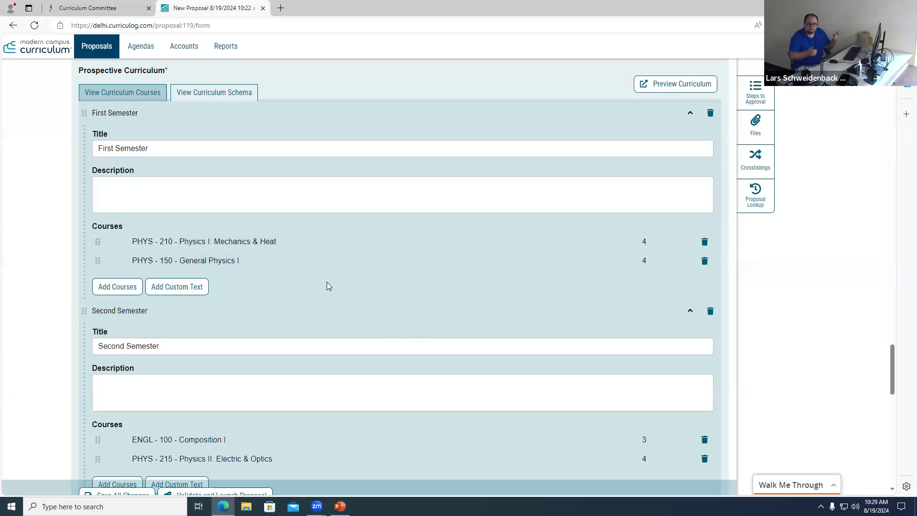
click(177, 285)
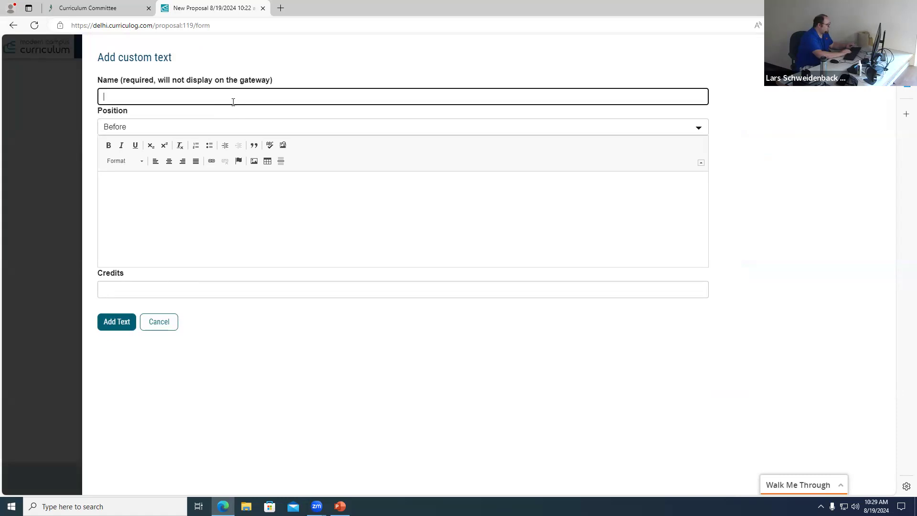
text(dv)
click(171, 192)
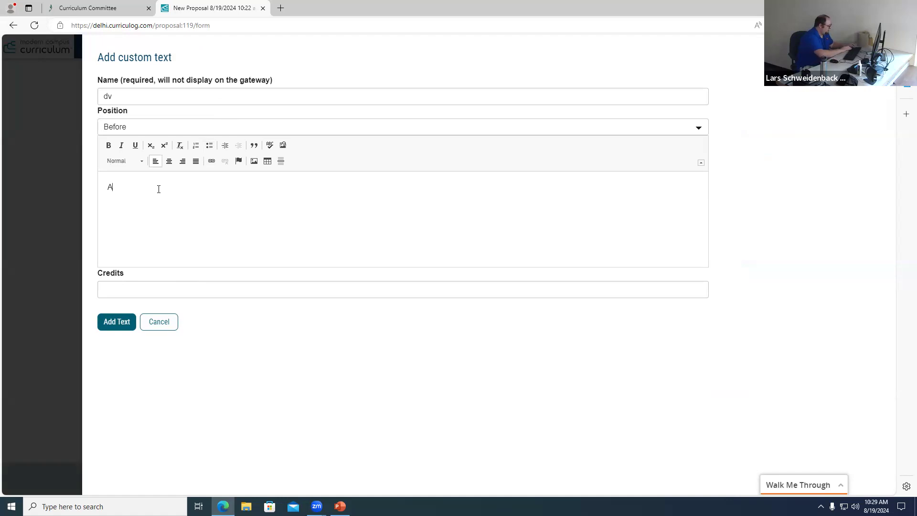
text(Any 23DV )
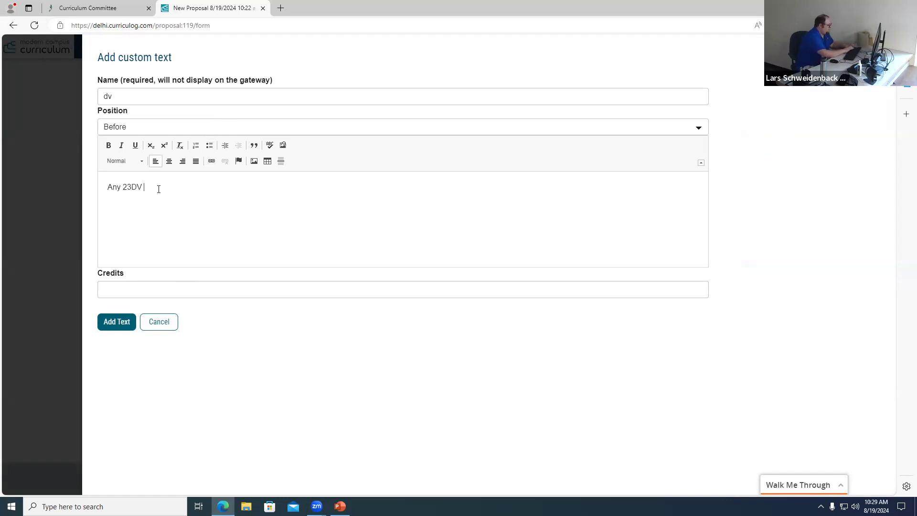
text(Course)
click(145, 292)
text(3)
click(116, 330)
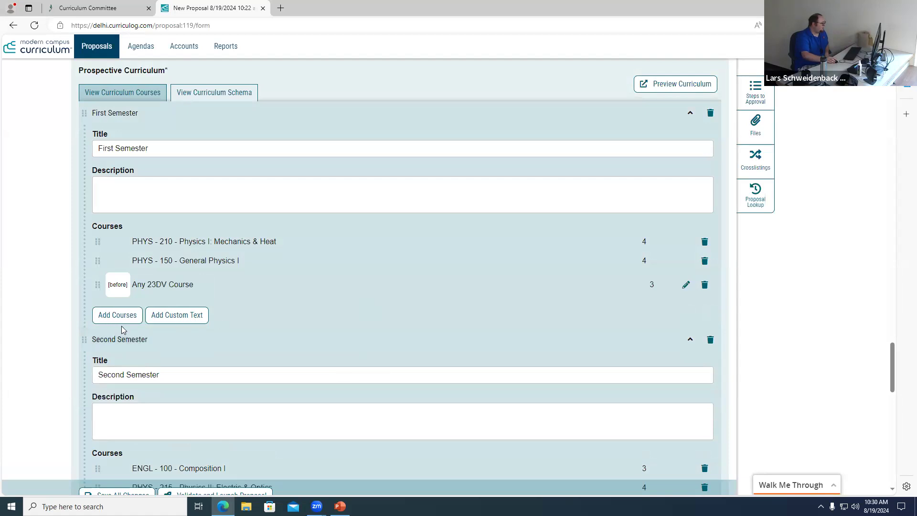
- Add custom text named 2 to First Semester reading "ENGL100 or ENGL 200" with 3 credits
click(155, 317)
click(185, 228)
click(167, 91)
text(2)
click(155, 205)
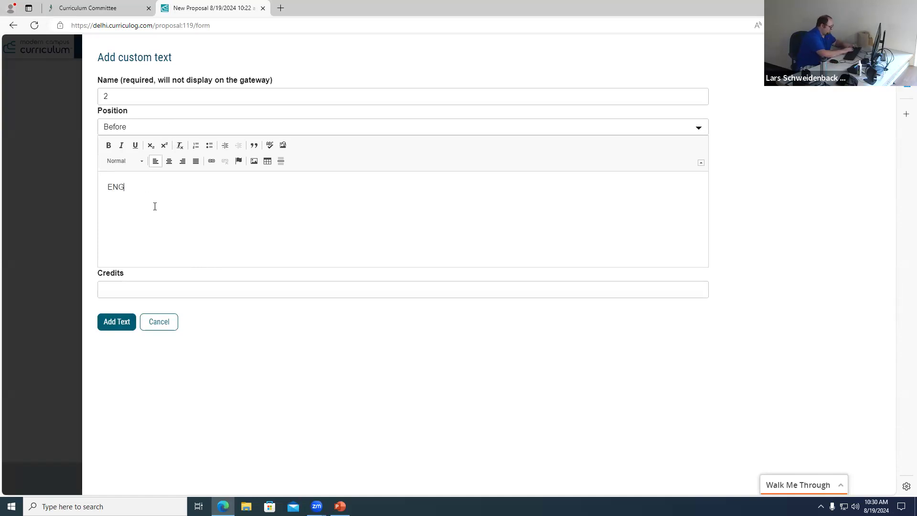
text(ENGL100 or ENGL 200)
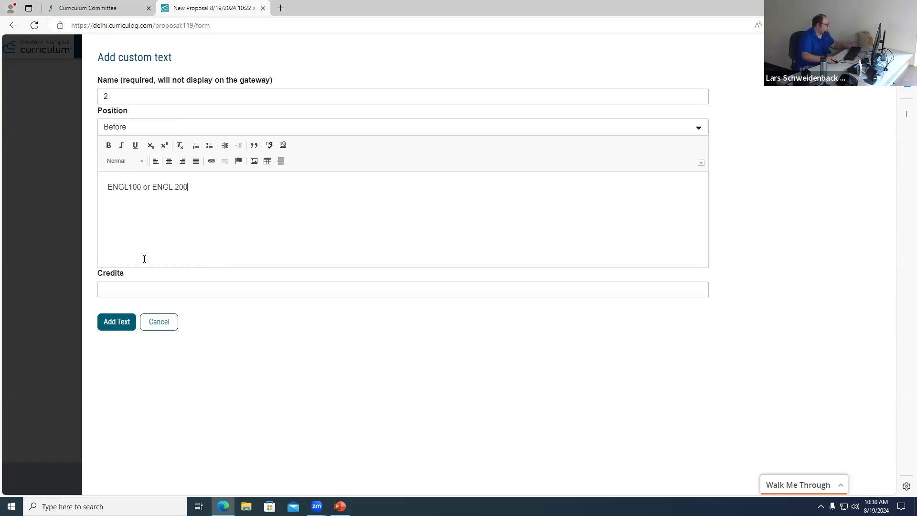
click(137, 288)
text(3)
click(116, 322)
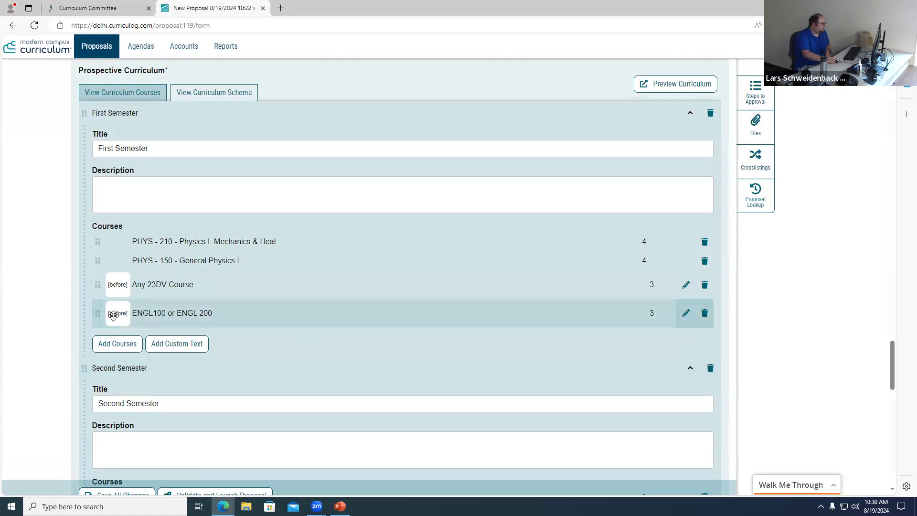
- Add custom text "h", also named h, to First Semester with position After and 2 credits
click(160, 344)
click(143, 128)
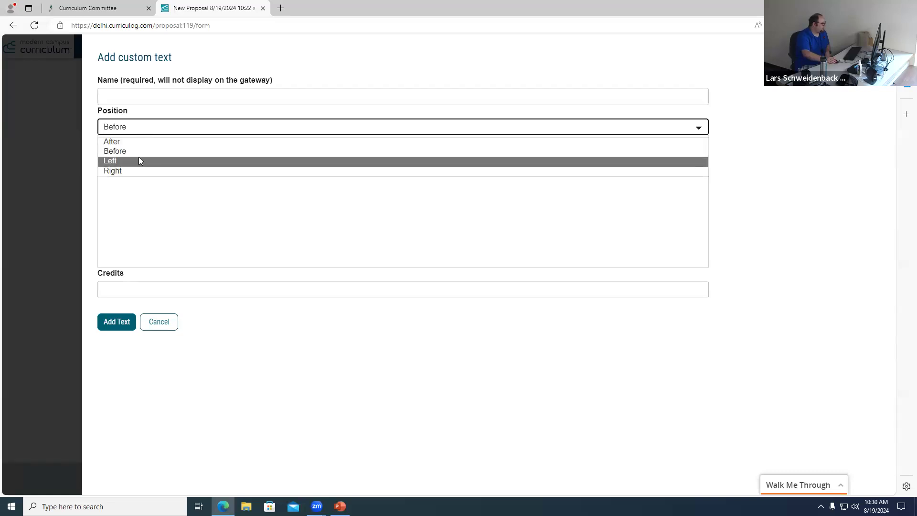
click(140, 142)
click(144, 210)
text(h)
click(170, 85)
click(121, 288)
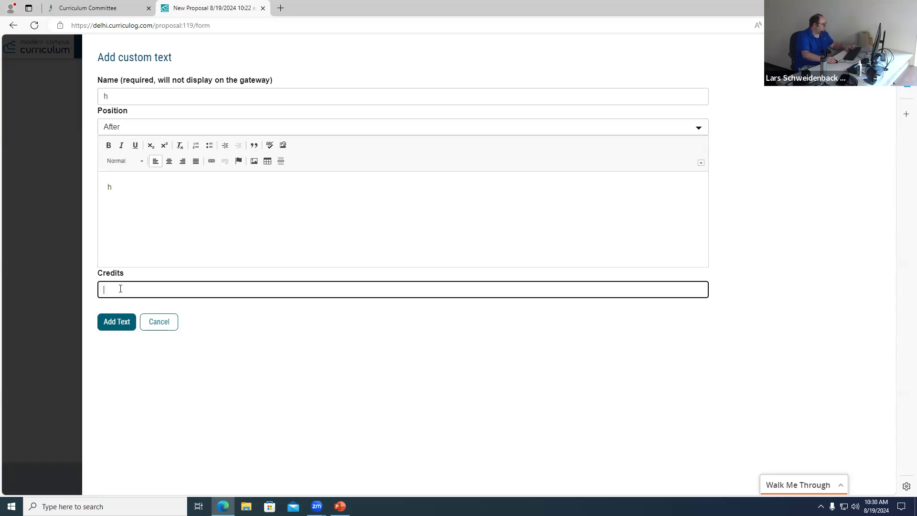
text(2)
click(117, 321)
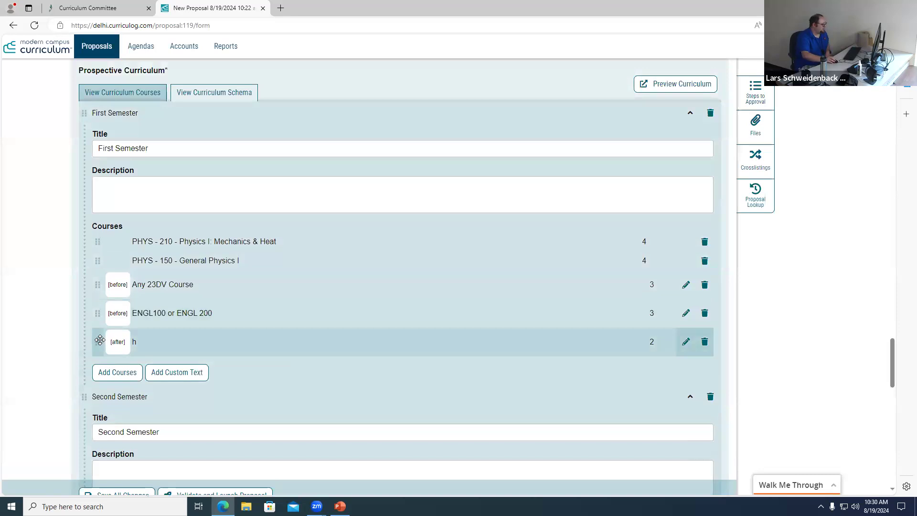
- Preview the curriculum to check how the semester courses and custom text display, then close the preview
click(678, 85)
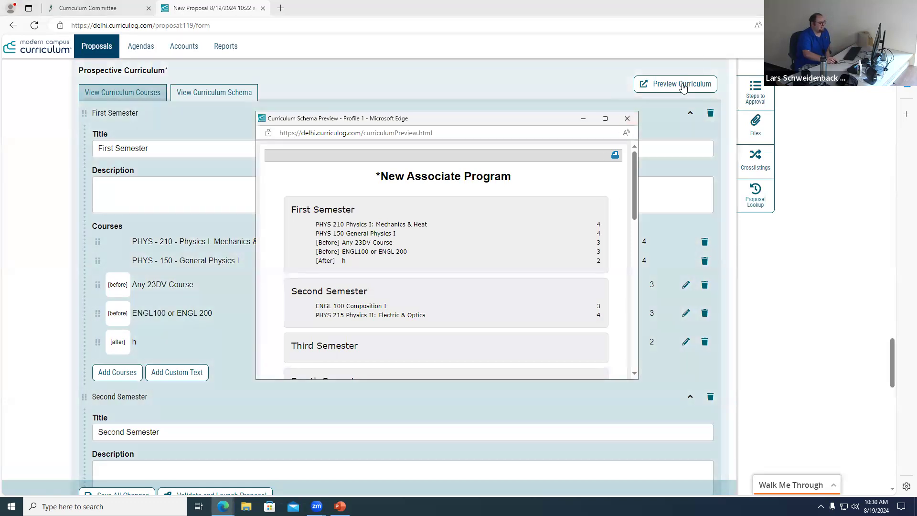
click(628, 118)
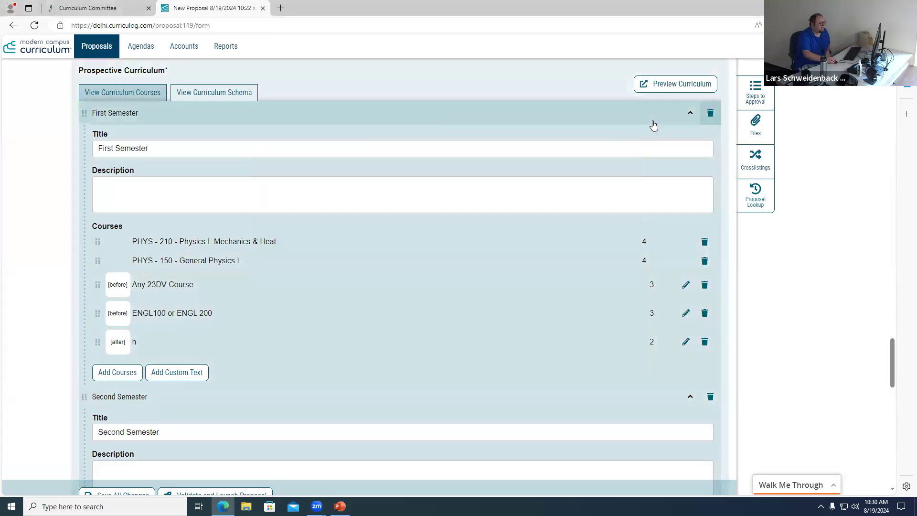
click(664, 86)
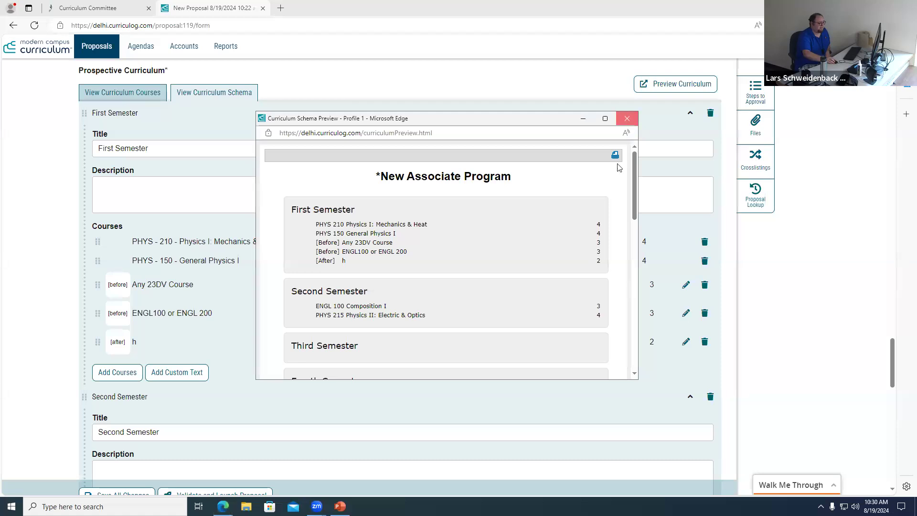
click(628, 118)
- Open the print view of the whole proposal, look through its sections and close it
scroll(864, 253, up, 15)
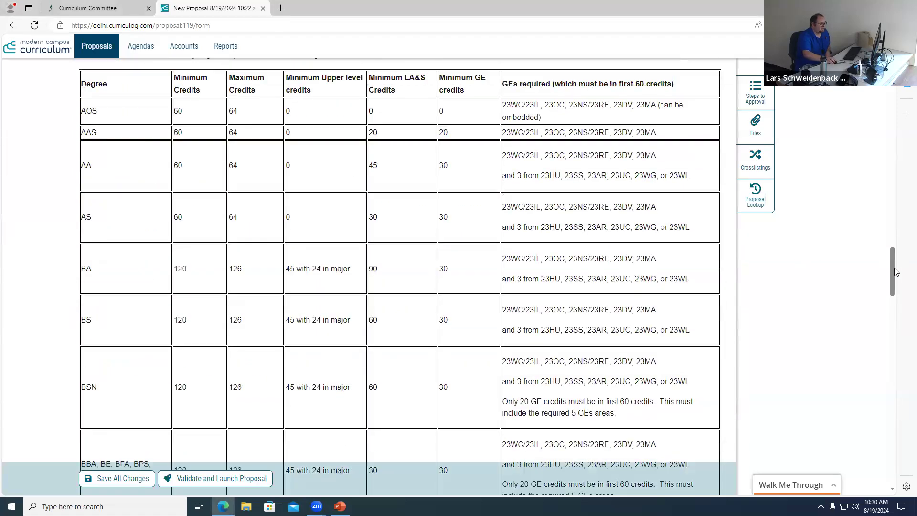
scroll(894, 271, up, 15)
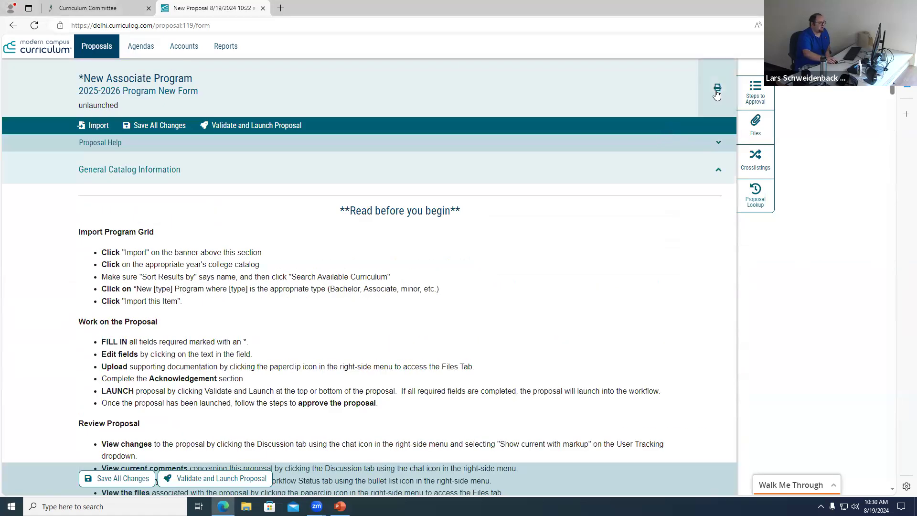
click(718, 90)
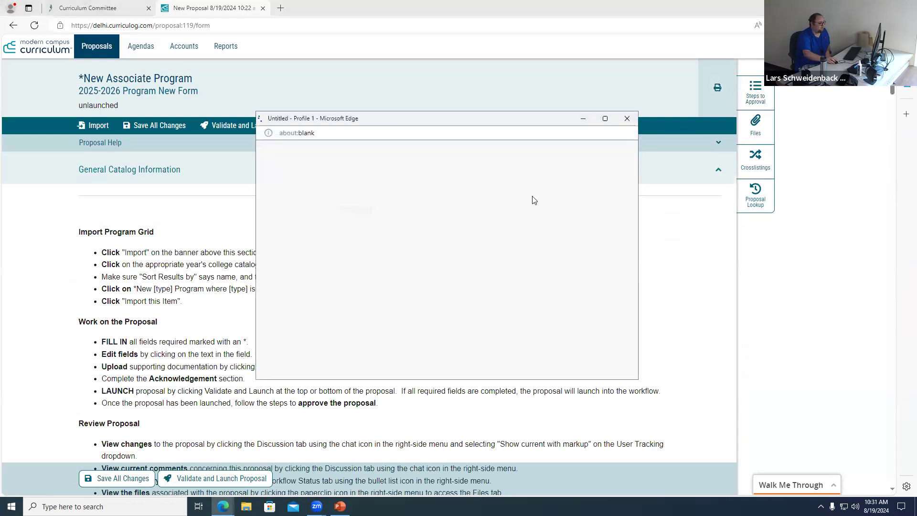
scroll(536, 236, down, 20)
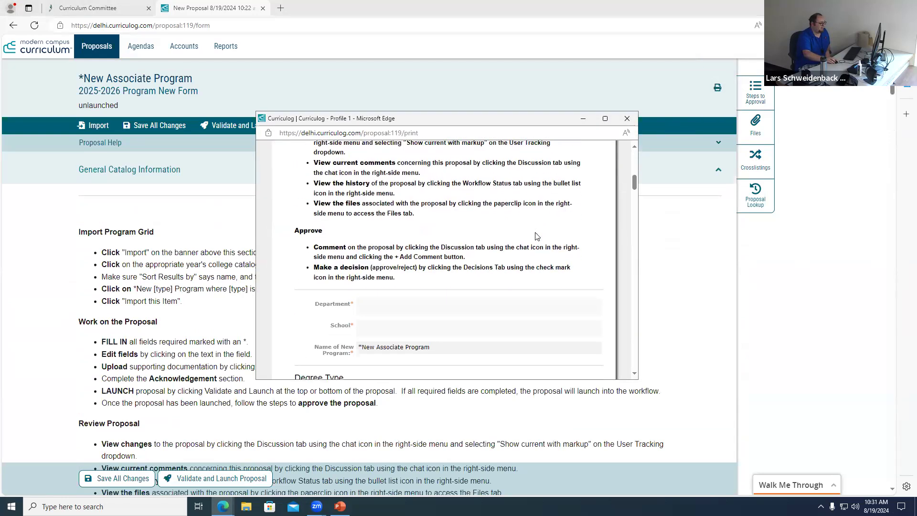
scroll(535, 236, down, 1)
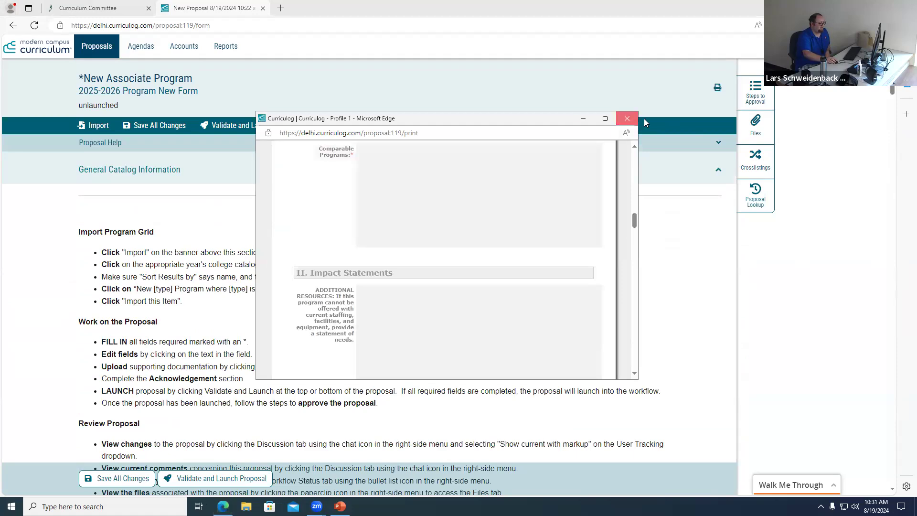
click(627, 118)
- Expand Program Learning Outcomes in the curriculum schema and replace the bullet text in its description with "jkghdhkg"
scroll(512, 365, down, 5)
scroll(512, 366, down, 20)
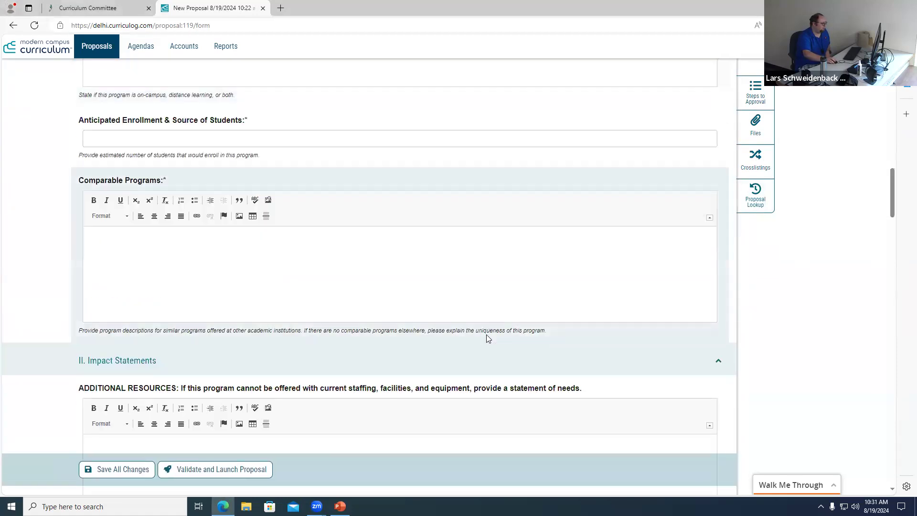
scroll(486, 337, down, 15)
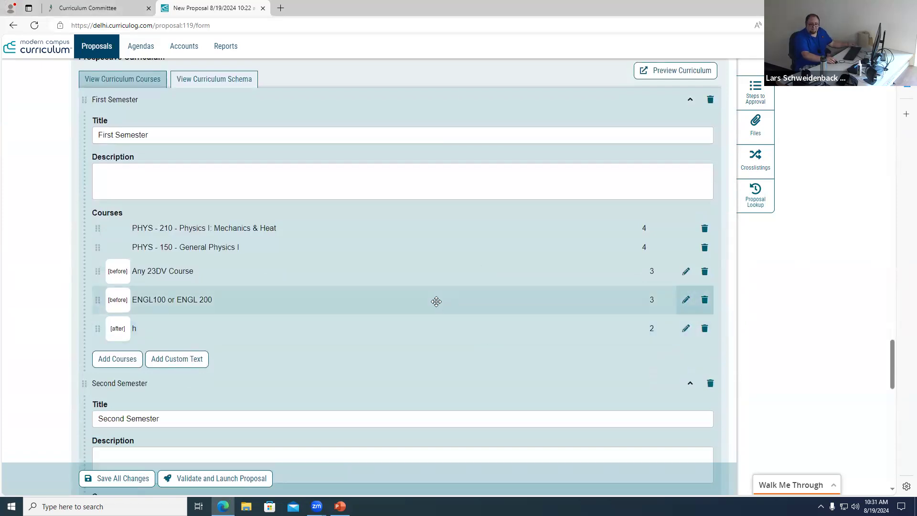
scroll(436, 302, down, 7)
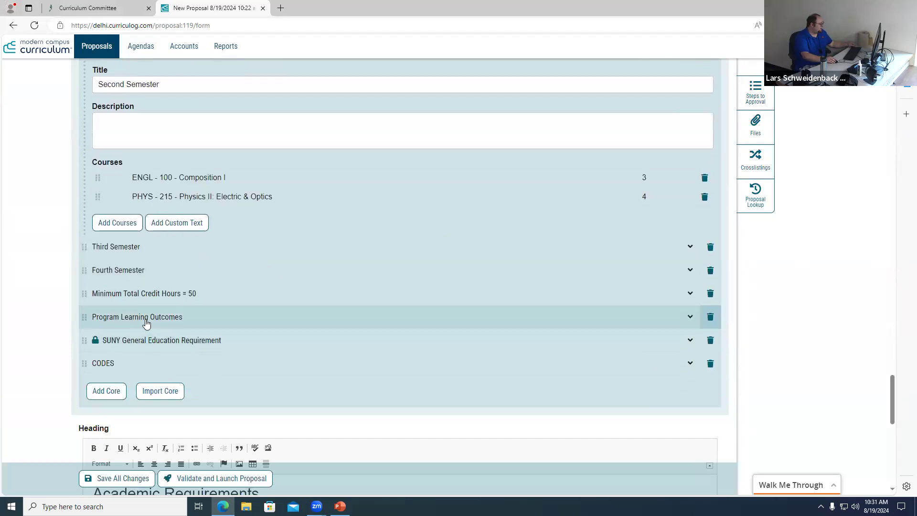
click(146, 323)
drag(348, 419, 123, 419)
text(jkghdhkg)
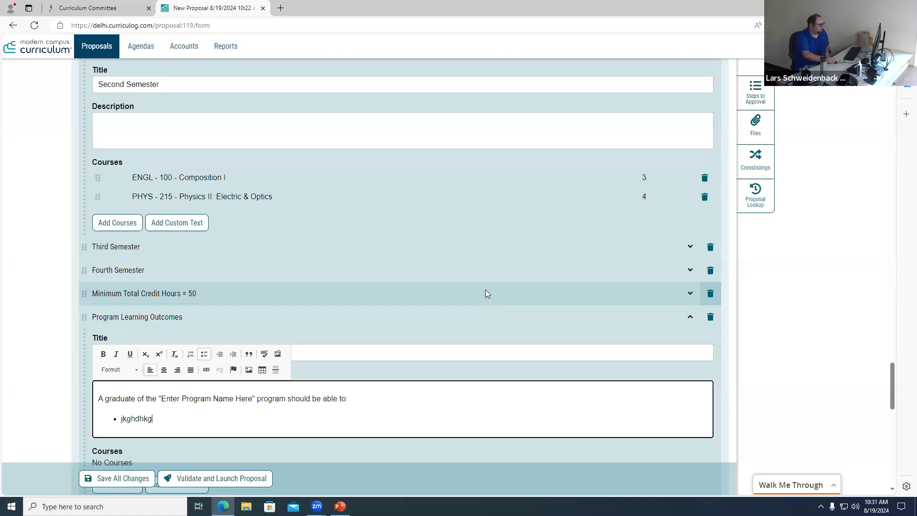
- Open the Walk Me Through help and review the form's Step 1 and Step 2 instructions for proposing the program curriculum
scroll(485, 293, up, 2)
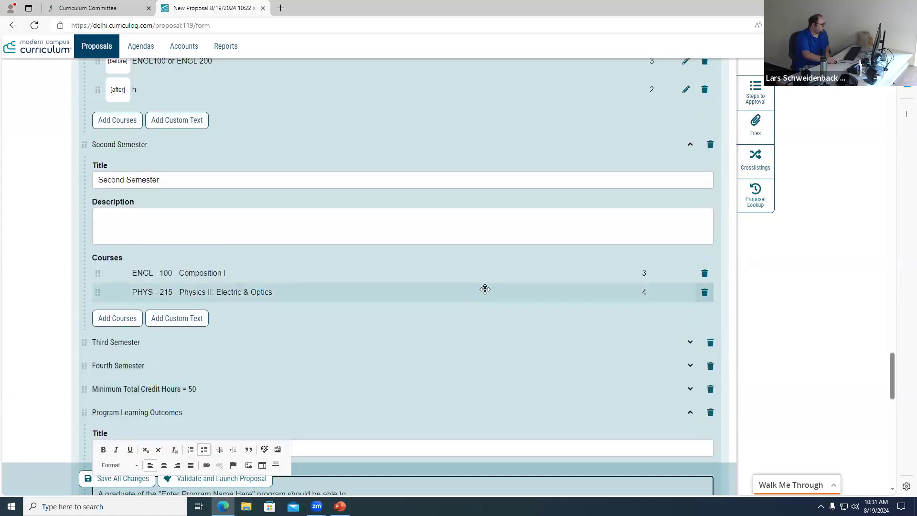
click(773, 487)
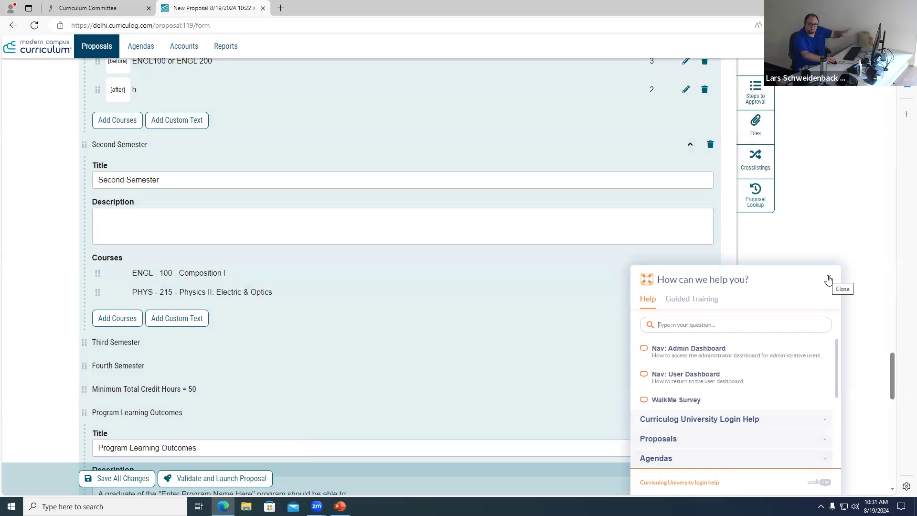
scroll(394, 289, up, 10)
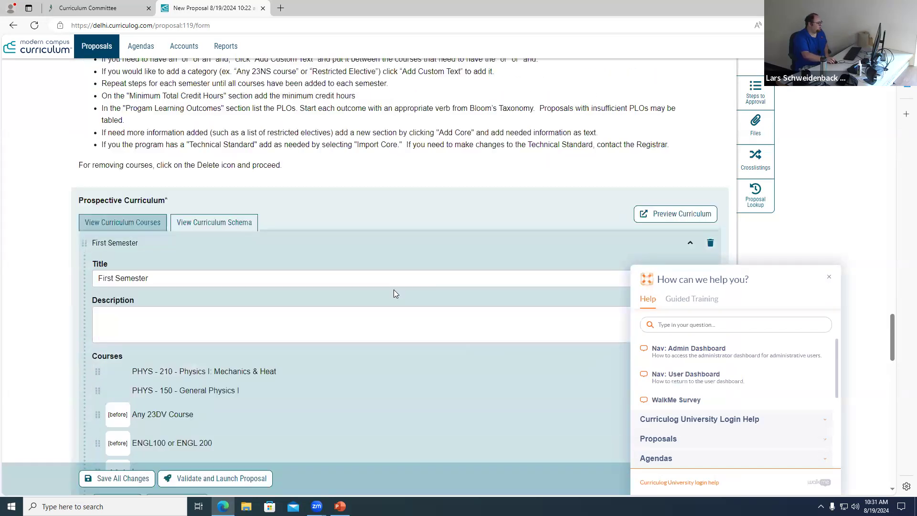
scroll(394, 293, up, 1)
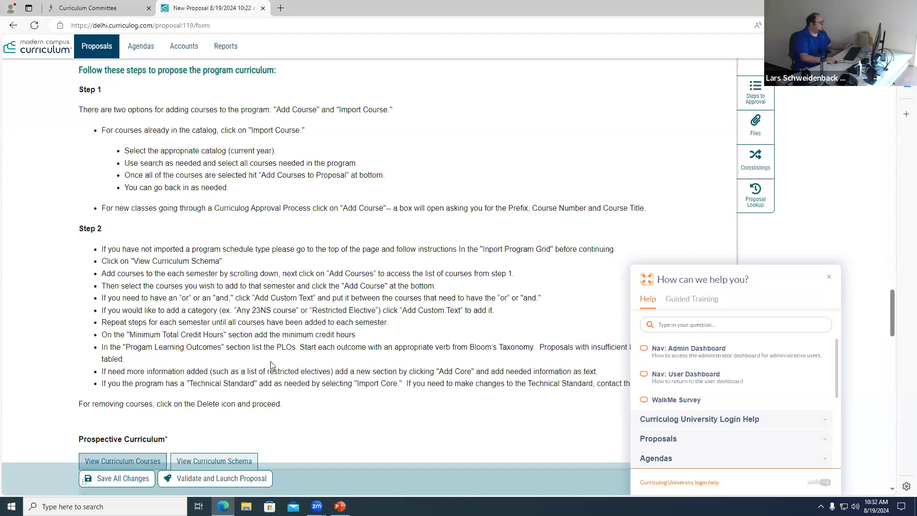
scroll(272, 365, up, 3)
scroll(272, 365, down, 15)
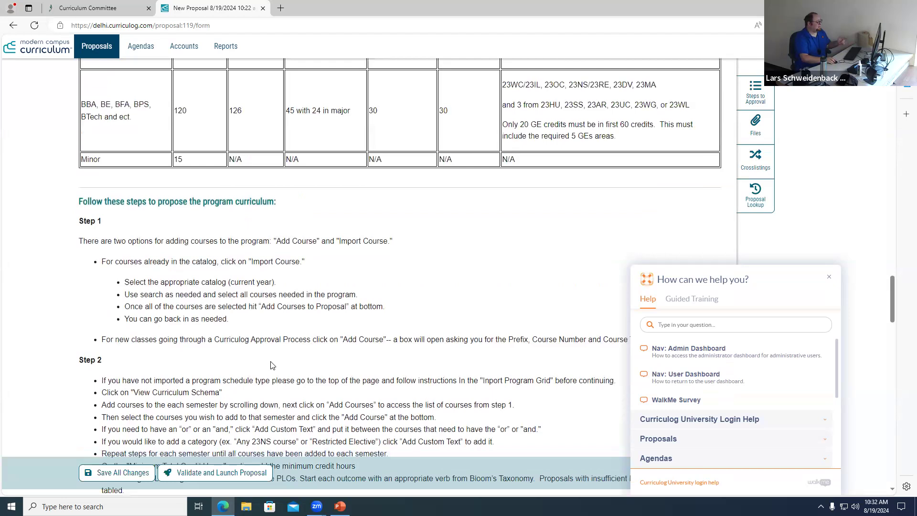
scroll(270, 365, down, 10)
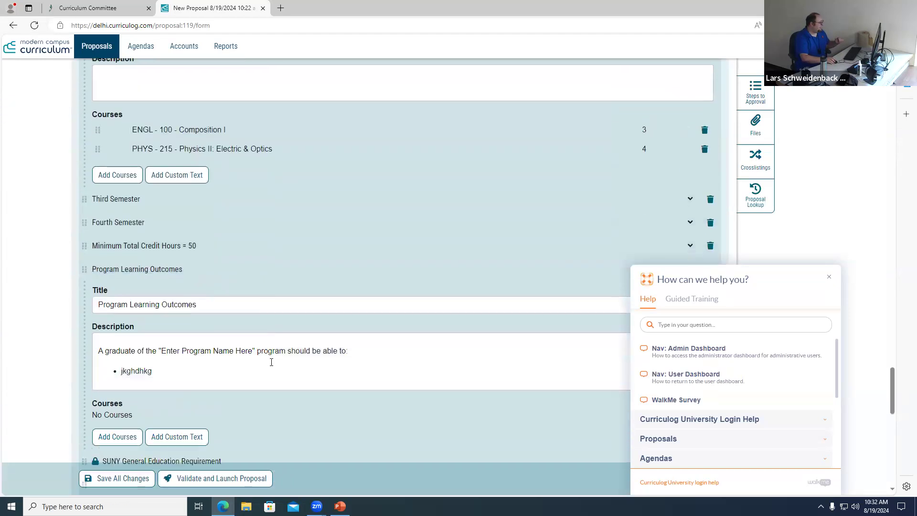
scroll(233, 358, down, 3)
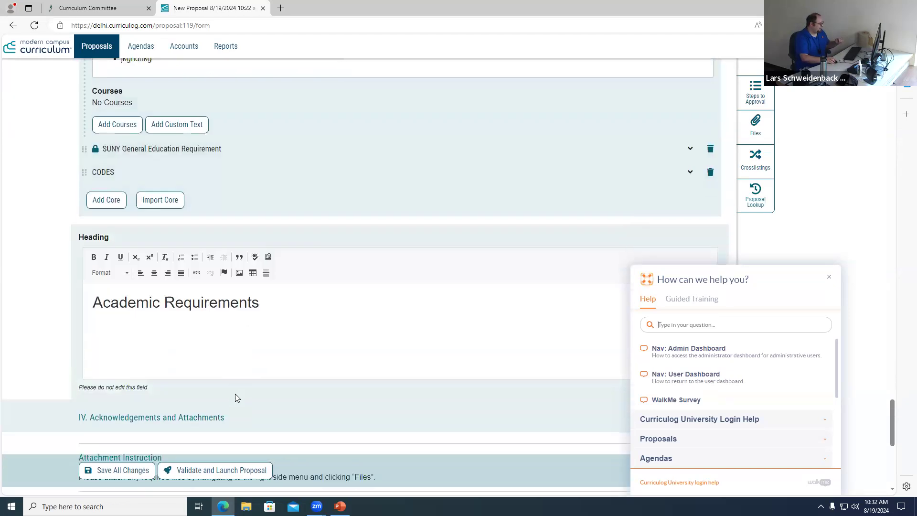
- Validate and launch the proposal, show its errors, and check the flagged fields down to the edit note under the Academic Requirements heading
click(201, 474)
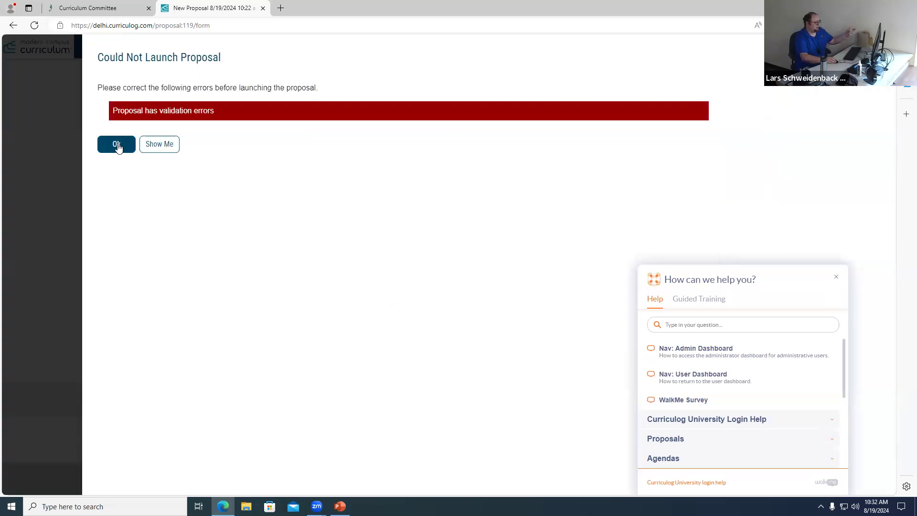
click(153, 144)
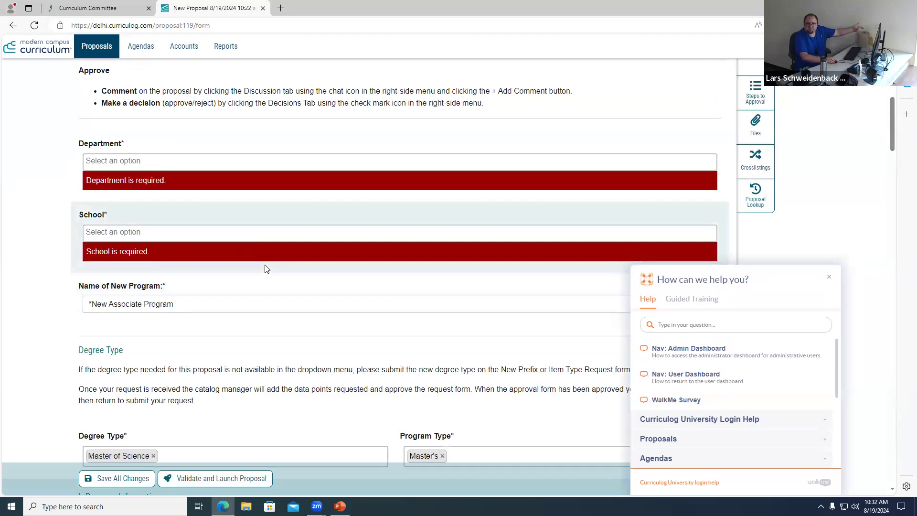
scroll(254, 313, down, 20)
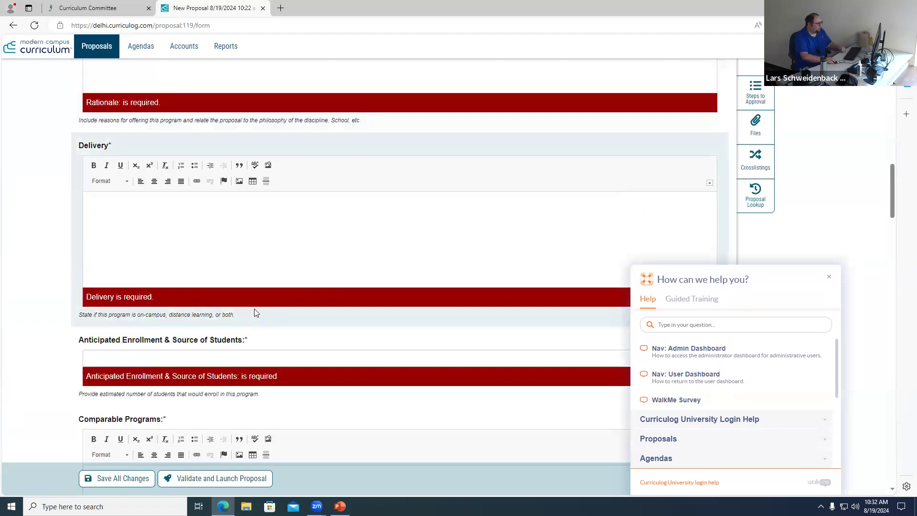
scroll(255, 310, down, 20)
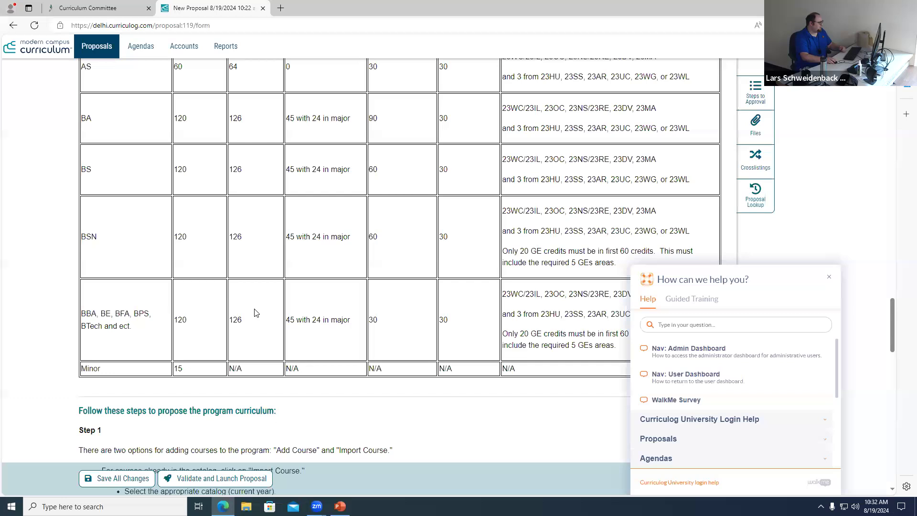
scroll(252, 311, down, 4)
scroll(244, 312, up, 3)
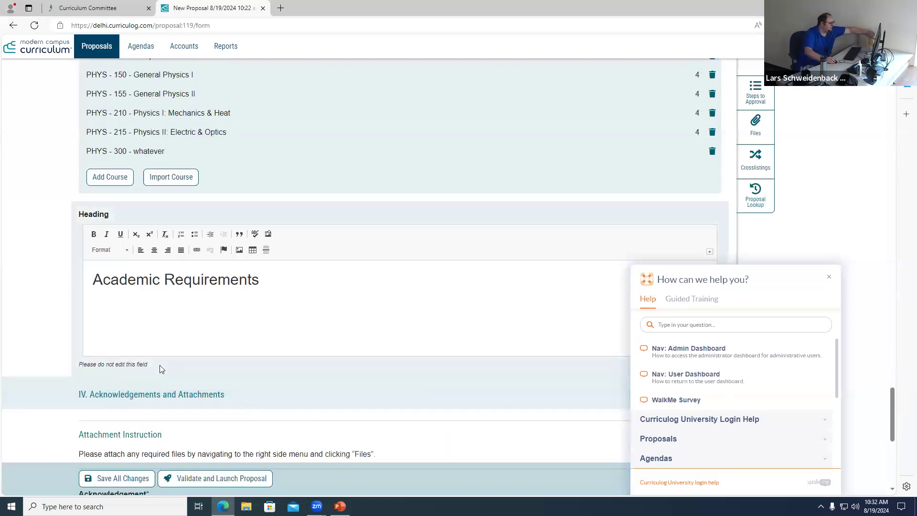
drag(160, 364, 55, 372)
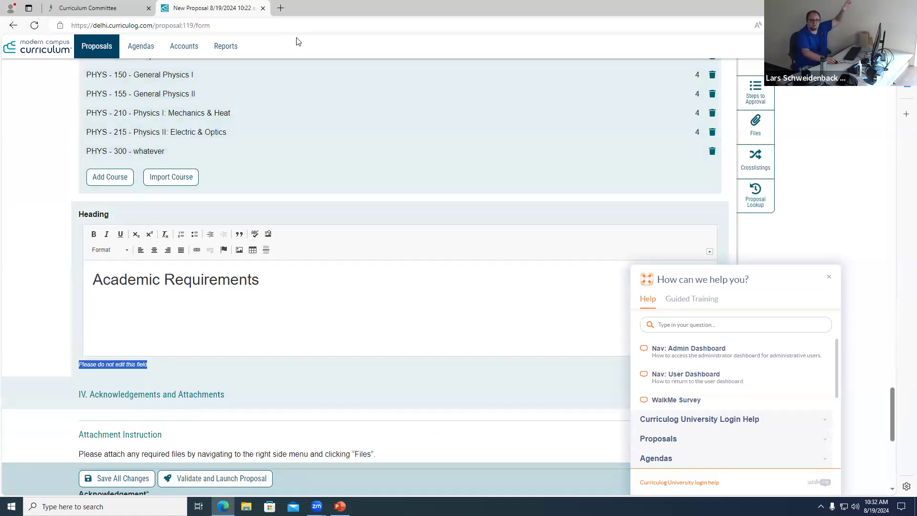
- Open the 2024 - 2025 College Catalog and go through All Programs to the Architecture - B Arch program
click(126, 14)
mouse_move(349, 62)
click(631, 142)
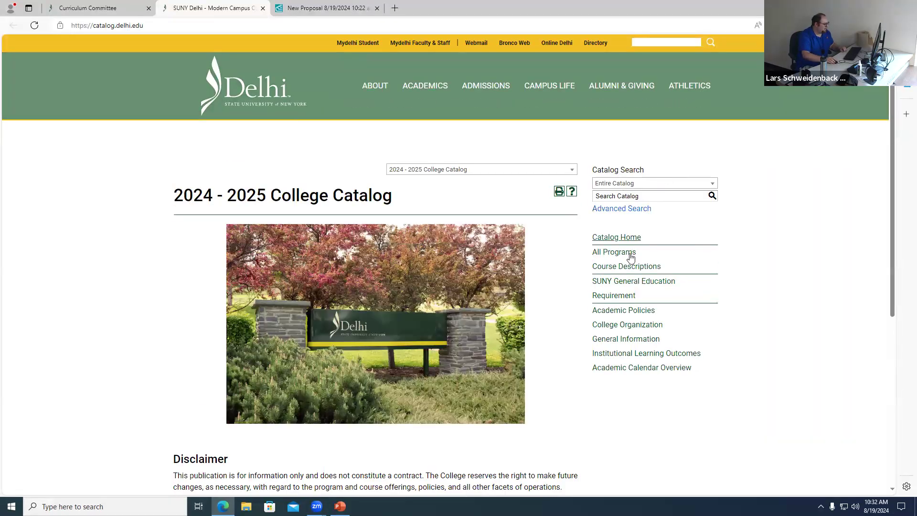
click(614, 253)
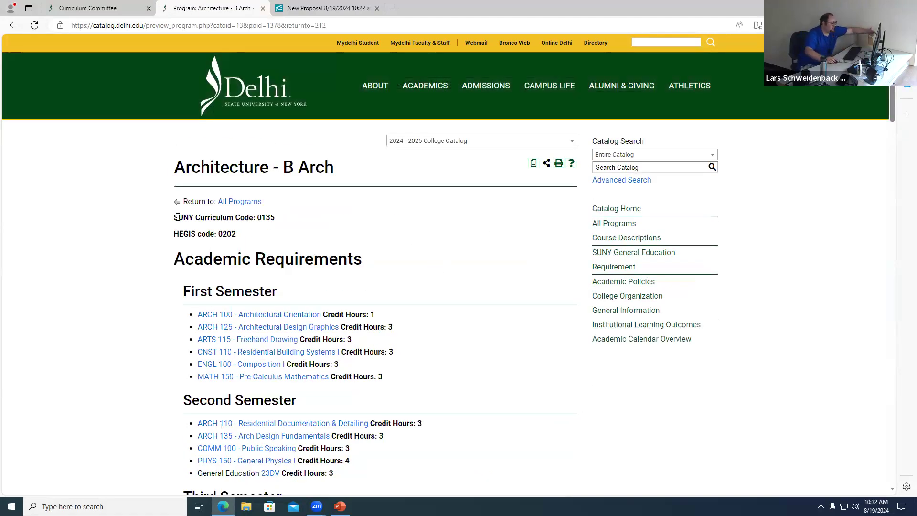
- Examine the Architecture - B Arch page from its title, codes and Academic Requirements heading down to the Technical Standards section
drag(173, 160, 365, 262)
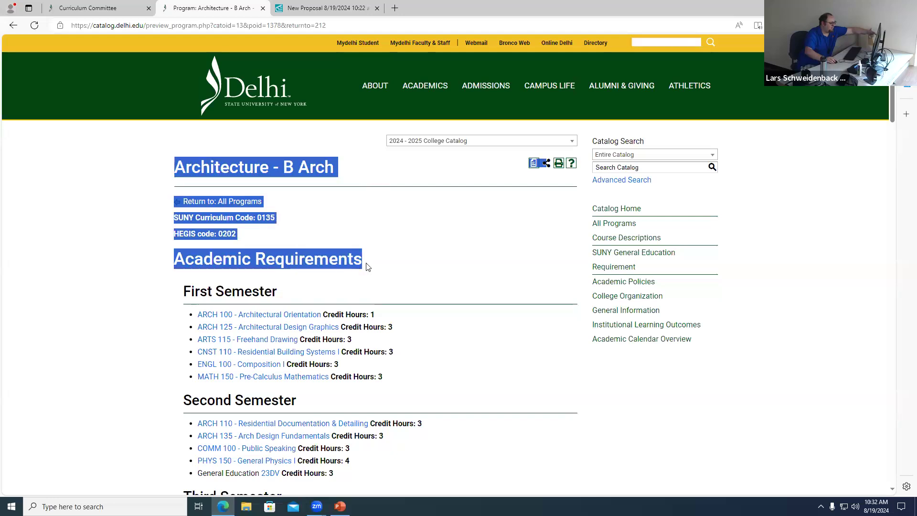
click(211, 245)
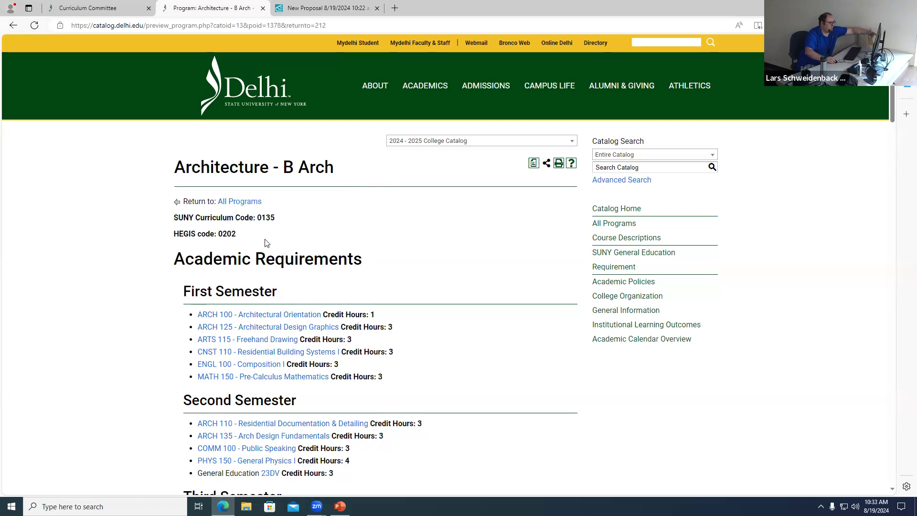
drag(386, 265, 177, 266)
click(345, 260)
drag(373, 259, 175, 219)
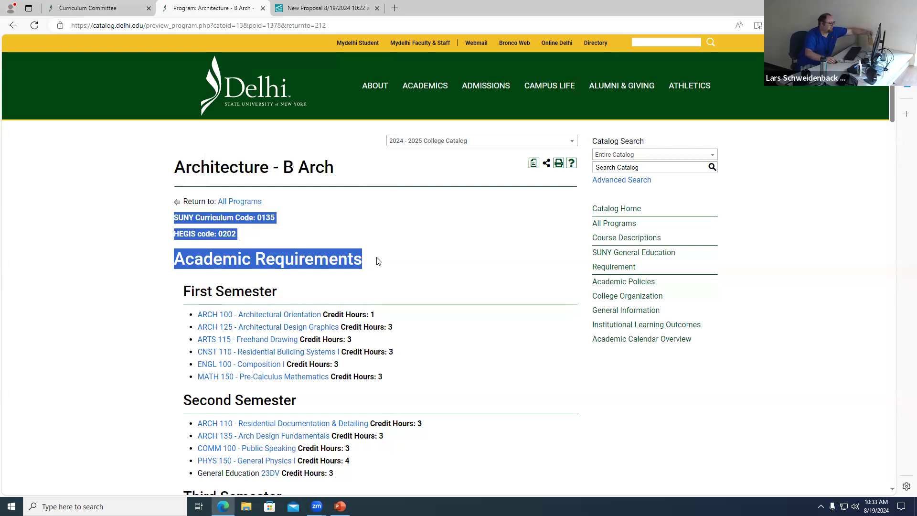
scroll(375, 260, down, 8)
scroll(378, 260, down, 20)
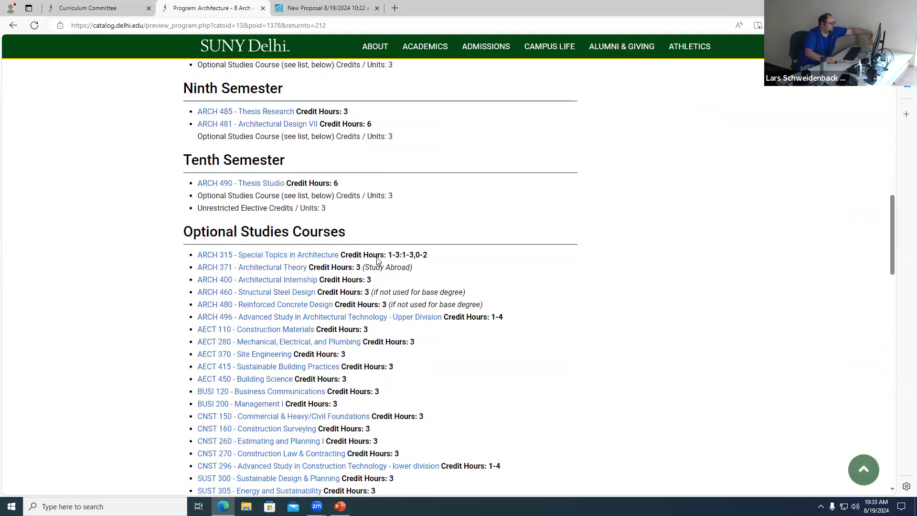
scroll(375, 260, down, 9)
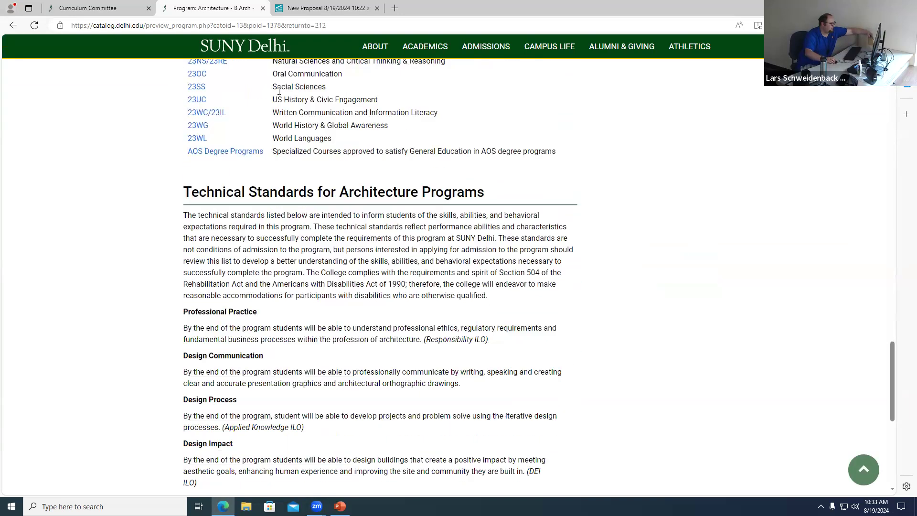
- Return to the program proposal, show the curriculum schema under Prospective Curriculum and close the help window
click(320, 8)
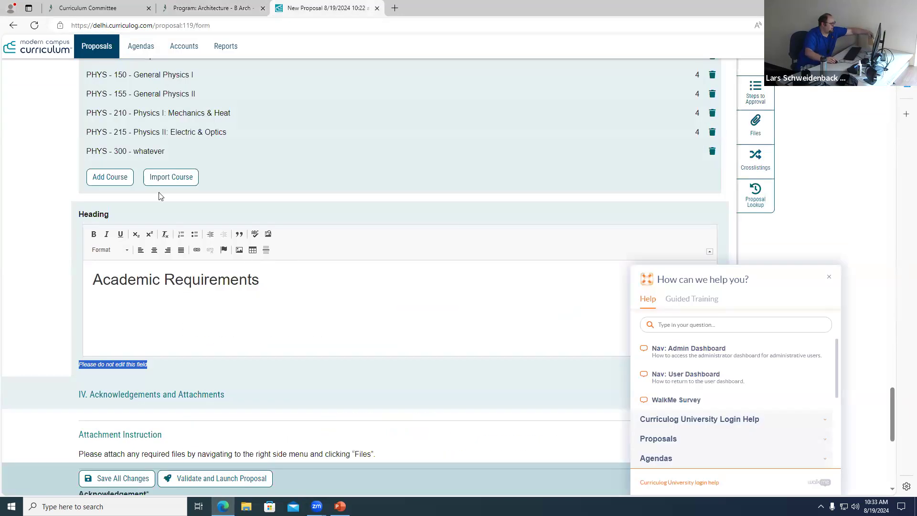
scroll(229, 191, up, 3)
click(221, 180)
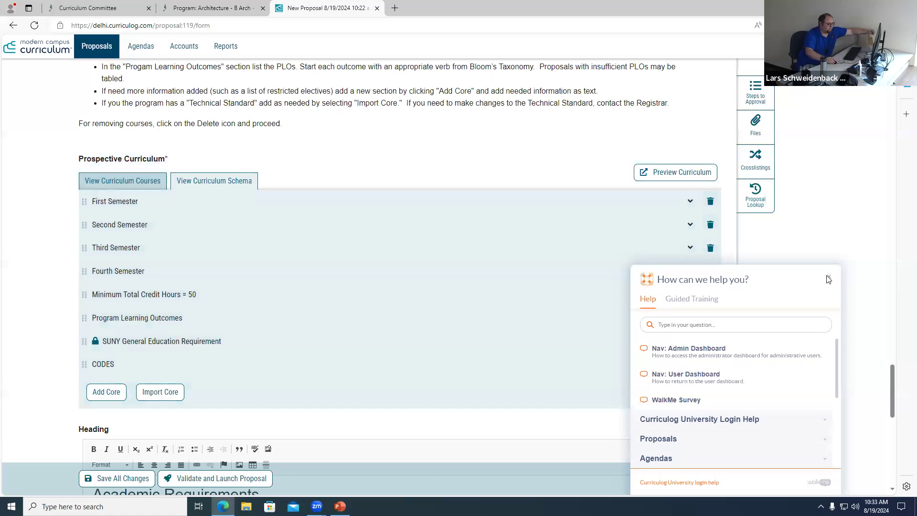
click(831, 281)
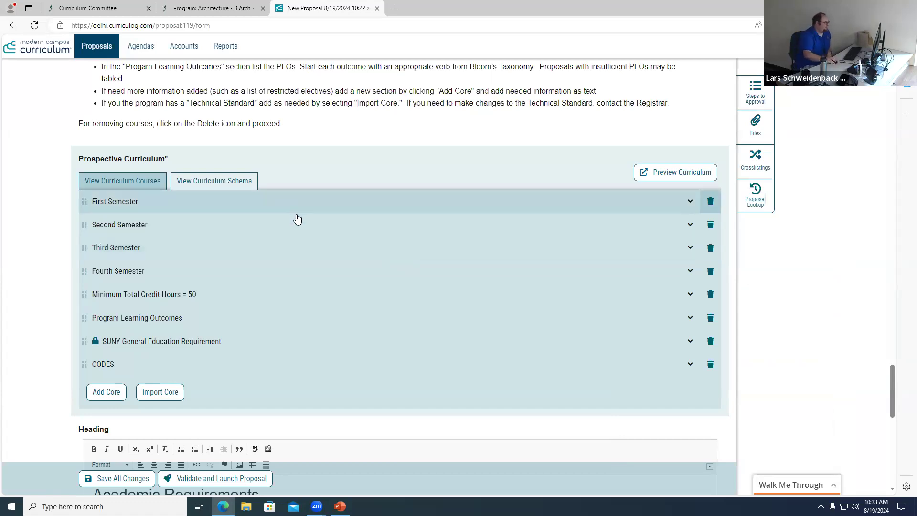
- Leave the program proposal and start a new proposal with the New Prefix and Item Type Request form
scroll(299, 221, up, 4)
scroll(300, 224, up, 15)
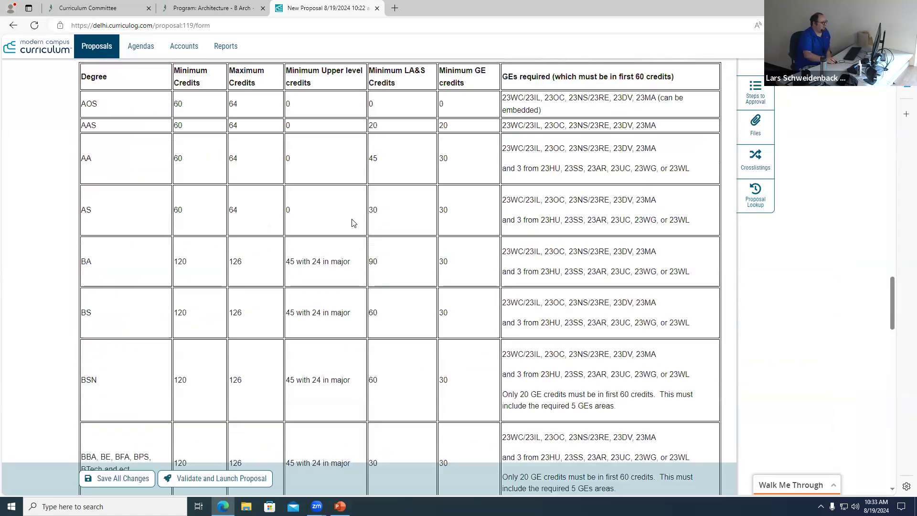
scroll(352, 219, up, 20)
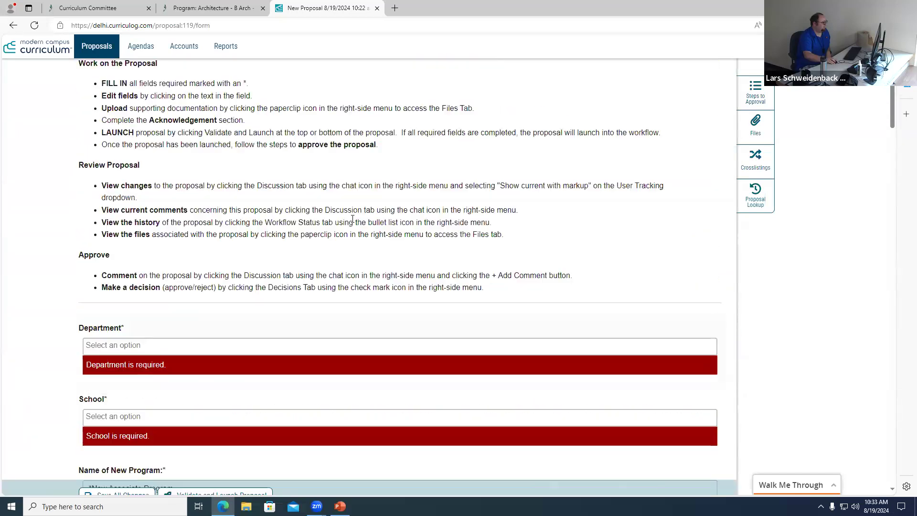
scroll(111, 105, up, 2)
click(97, 48)
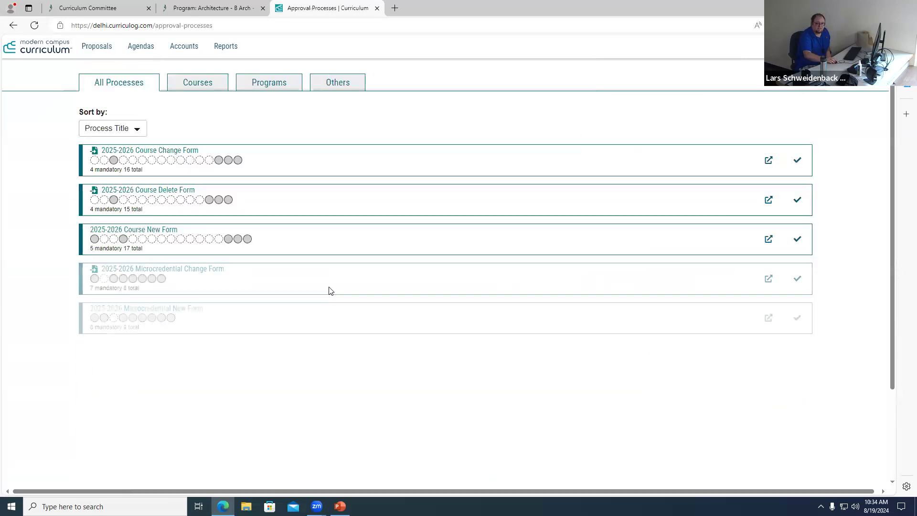
scroll(329, 291, down, 3)
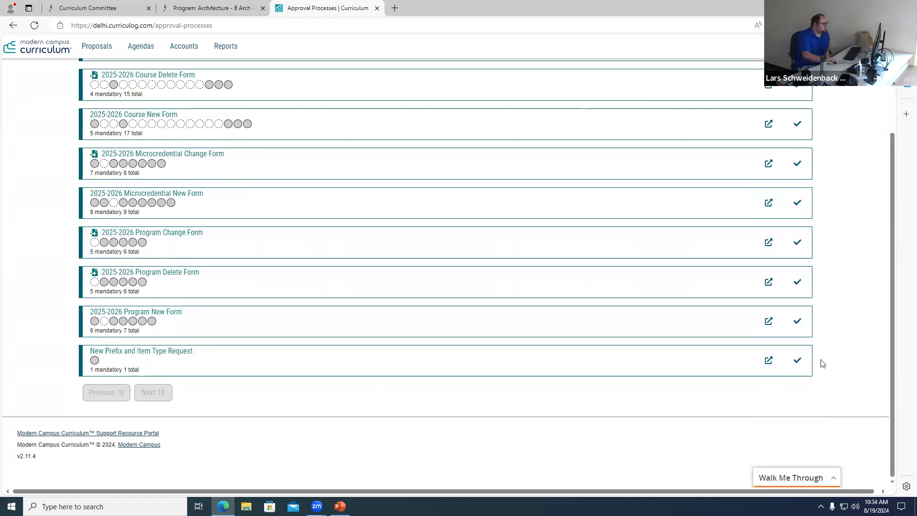
click(797, 361)
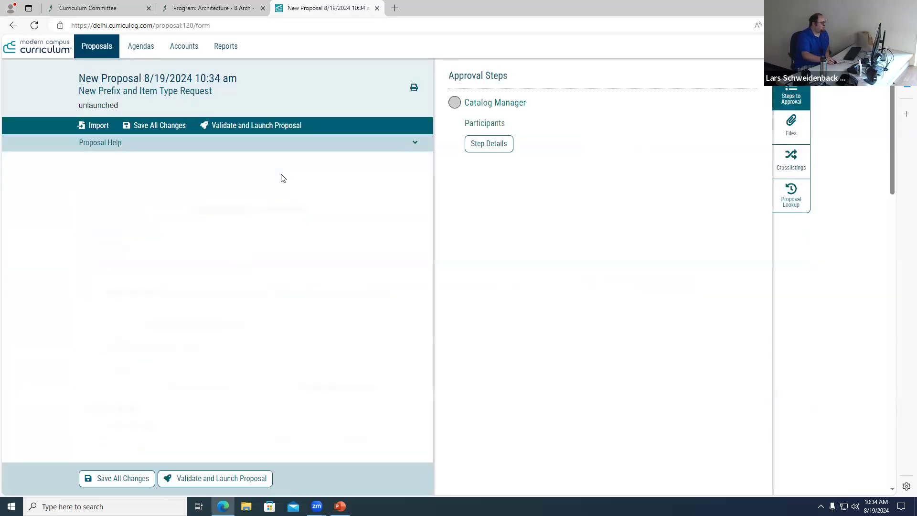
- Look through the request form's instructions, requesting department, new program, degree and course type fields, and request details
scroll(369, 210, down, 8)
scroll(369, 212, down, 3)
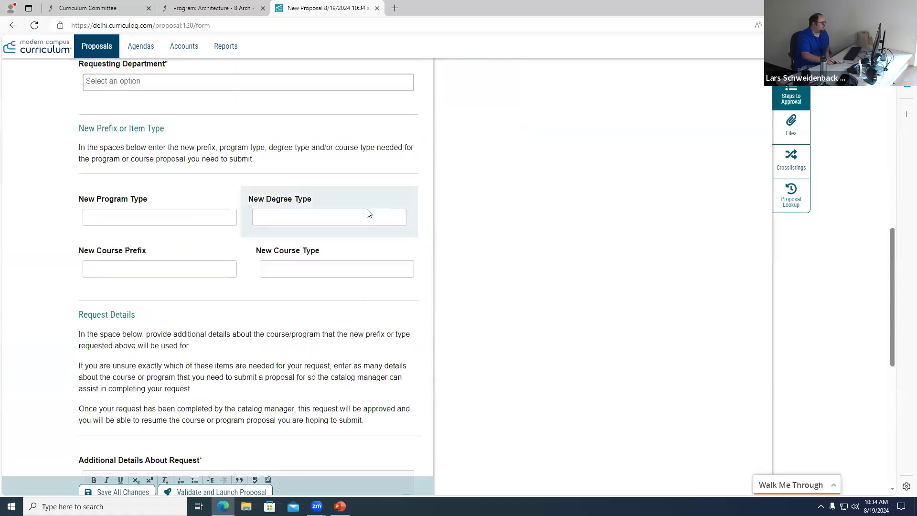
scroll(365, 217, up, 2)
scroll(350, 231, up, 3)
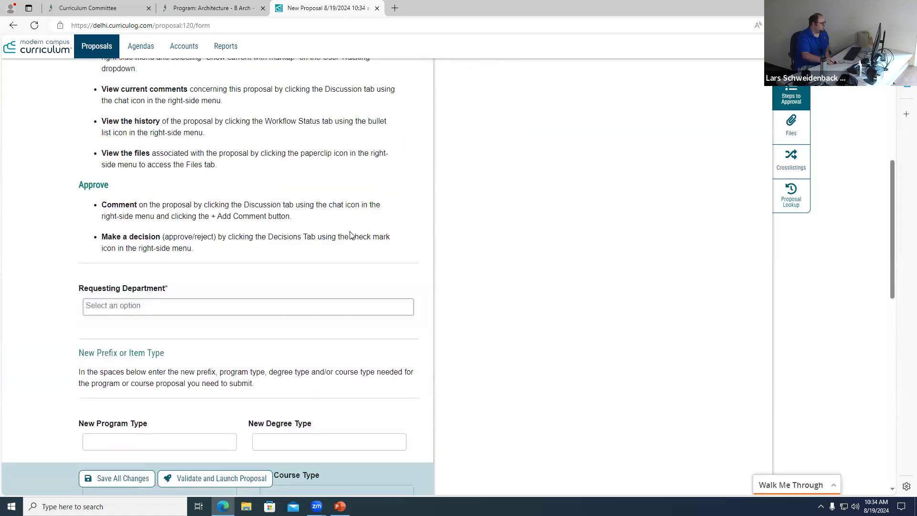
scroll(350, 235, up, 7)
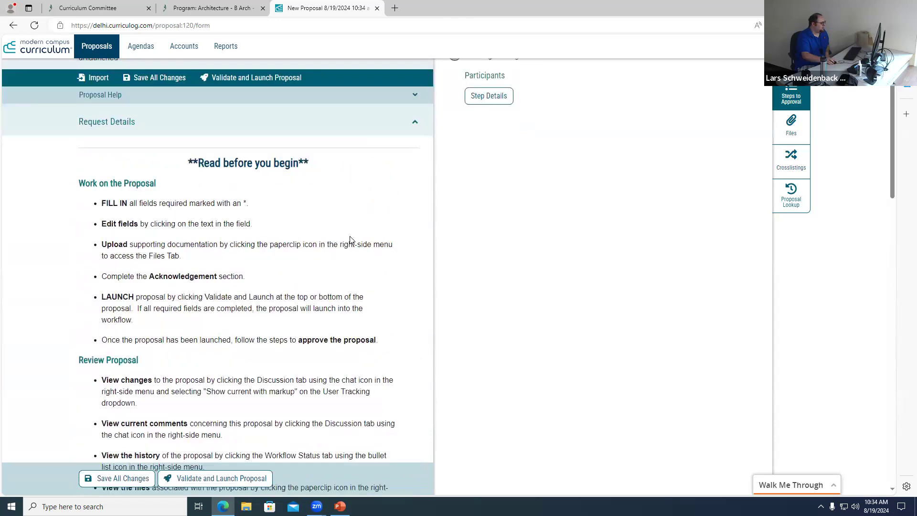
scroll(351, 240, up, 1)
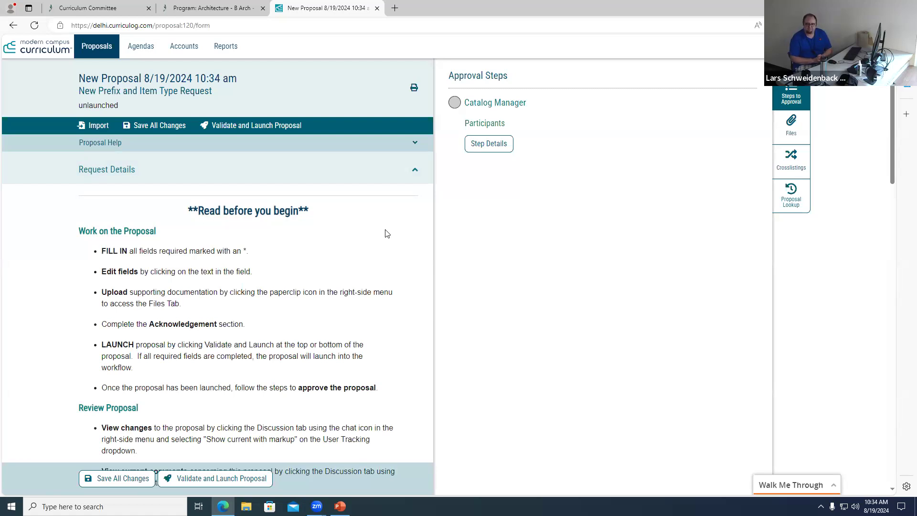
- Leave the request form and permanently delete all four unlaunched practice proposals from My Proposals
click(102, 53)
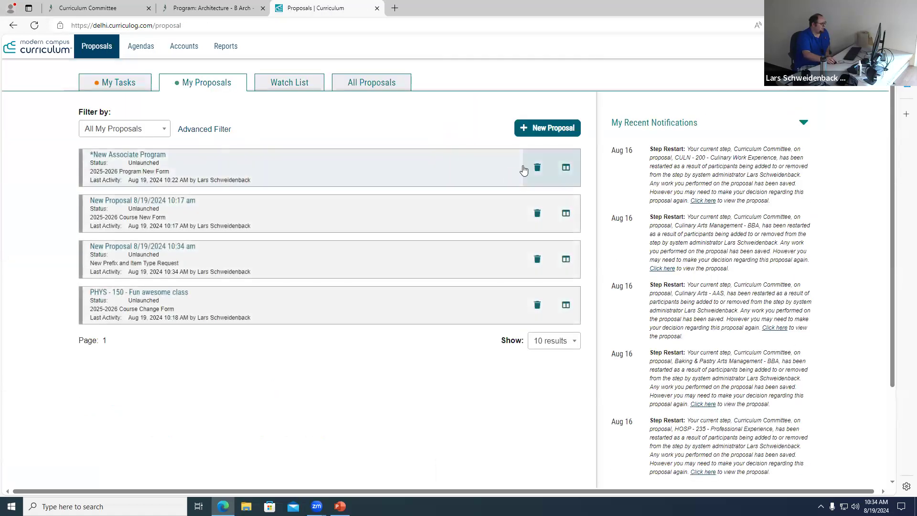
click(538, 167)
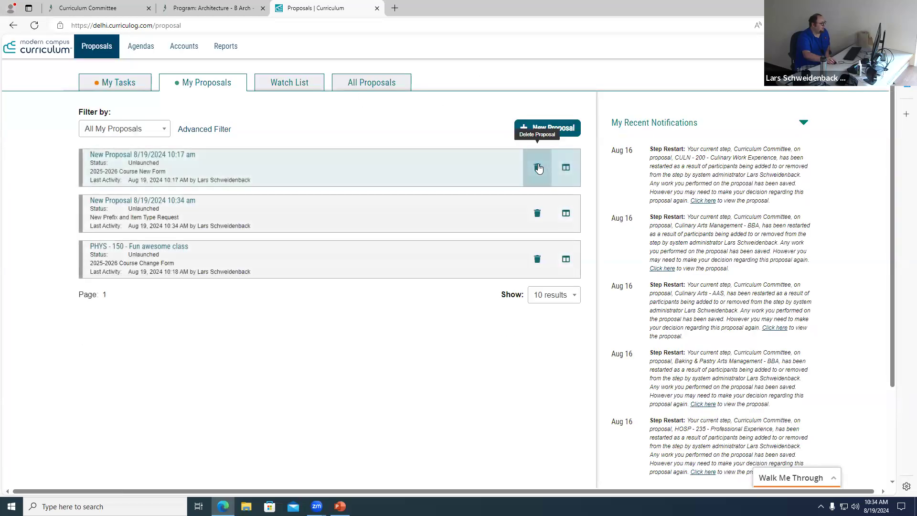
click(538, 168)
click(104, 115)
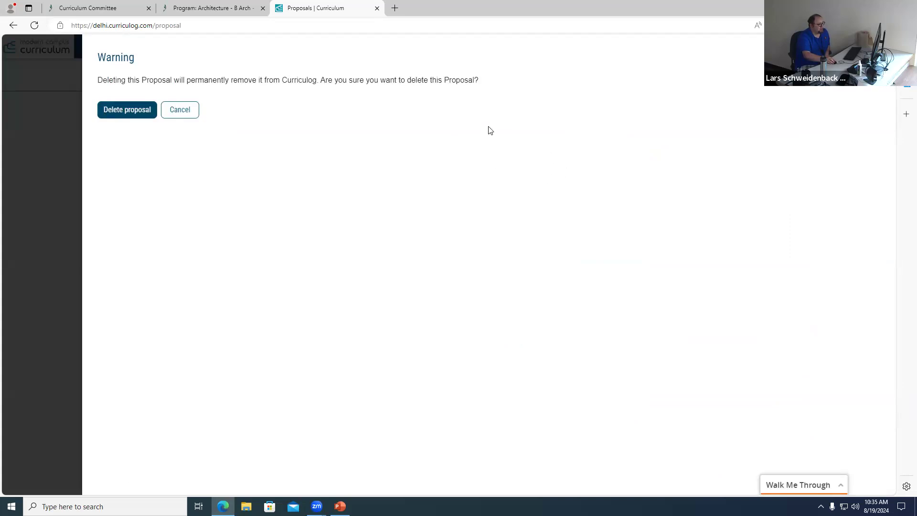
click(537, 167)
click(105, 111)
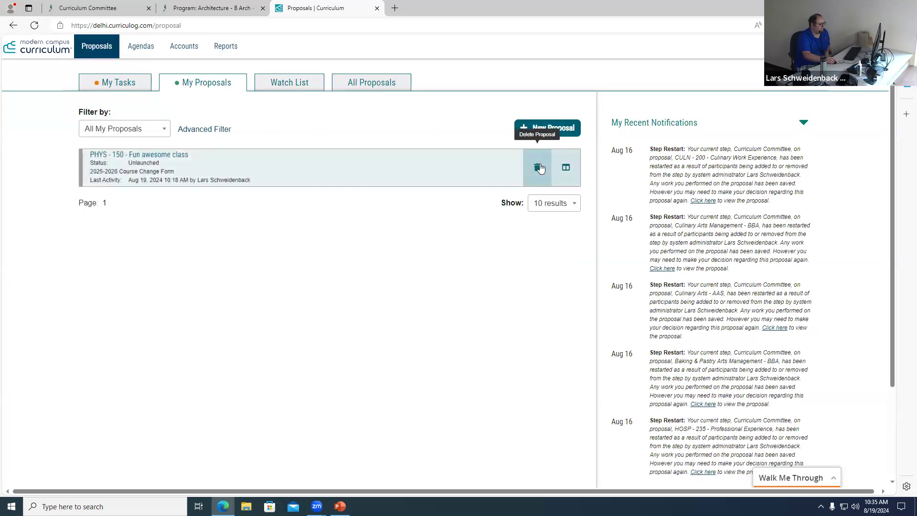
click(538, 167)
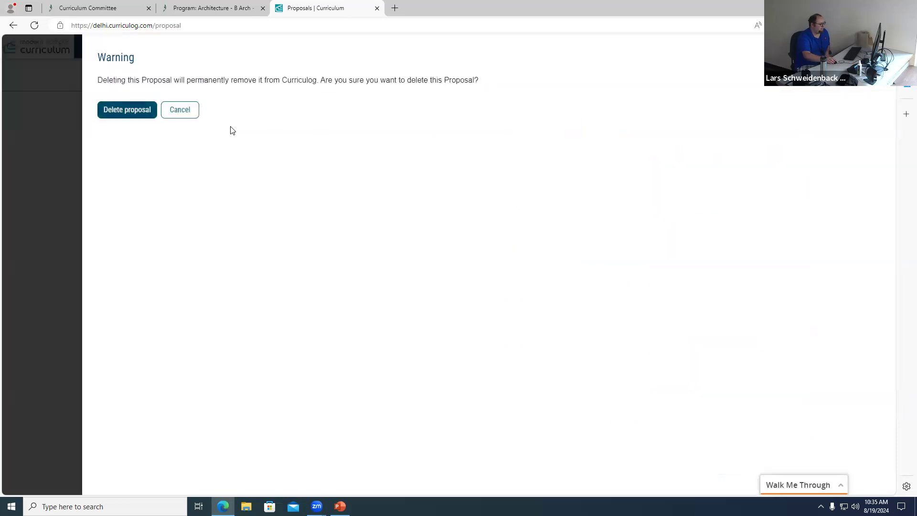
click(128, 111)
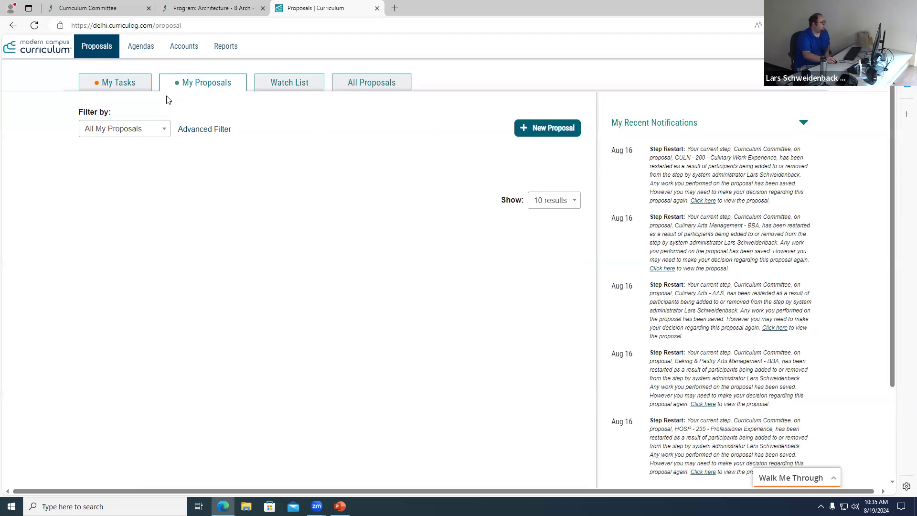
- Open the HOSP - 235 - Professional Experience course change proposal from the assigned tasks
click(125, 84)
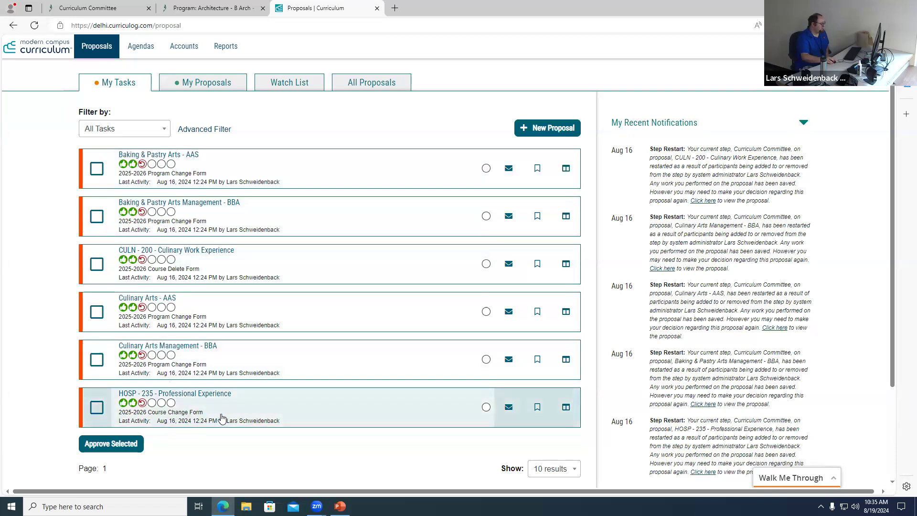
click(197, 396)
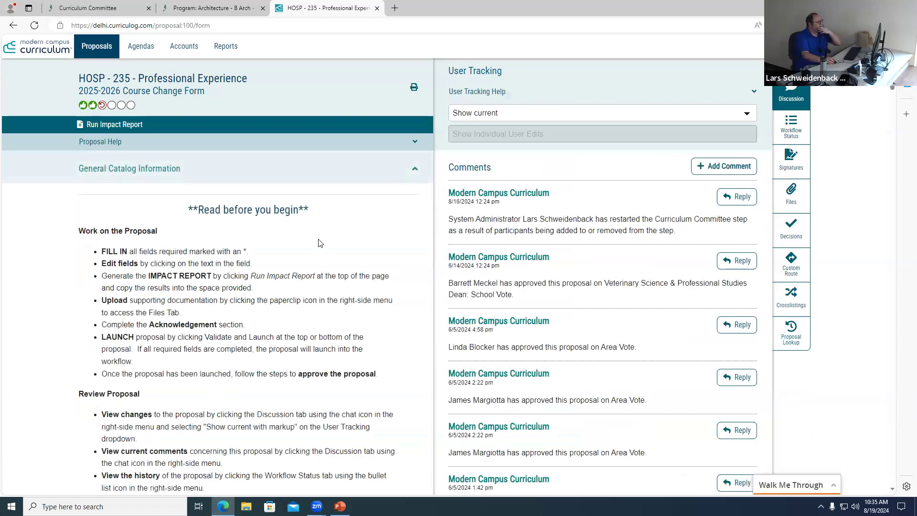
scroll(539, 204, down, 3)
scroll(539, 204, up, 3)
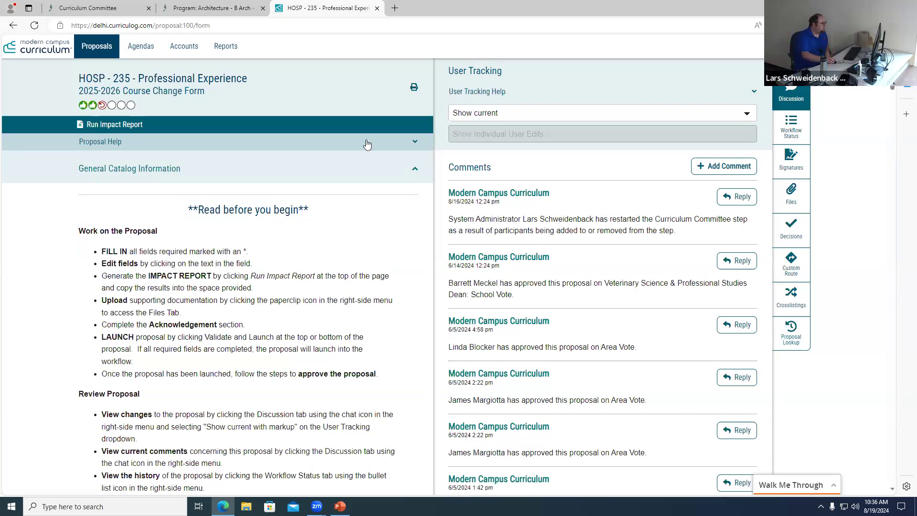
- Hide the discussion area and skim the form down to the Proposal, Rationale and Course Description fields
click(791, 90)
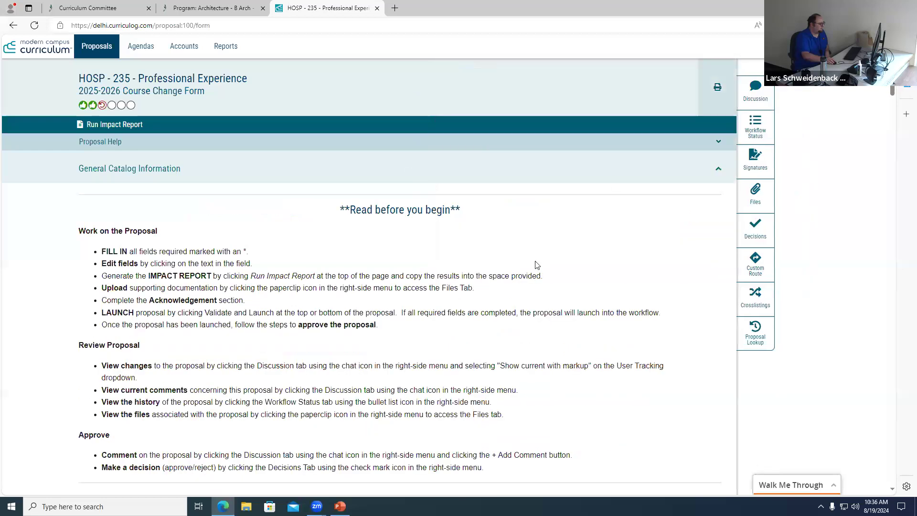
scroll(521, 292, down, 9)
scroll(516, 315, down, 15)
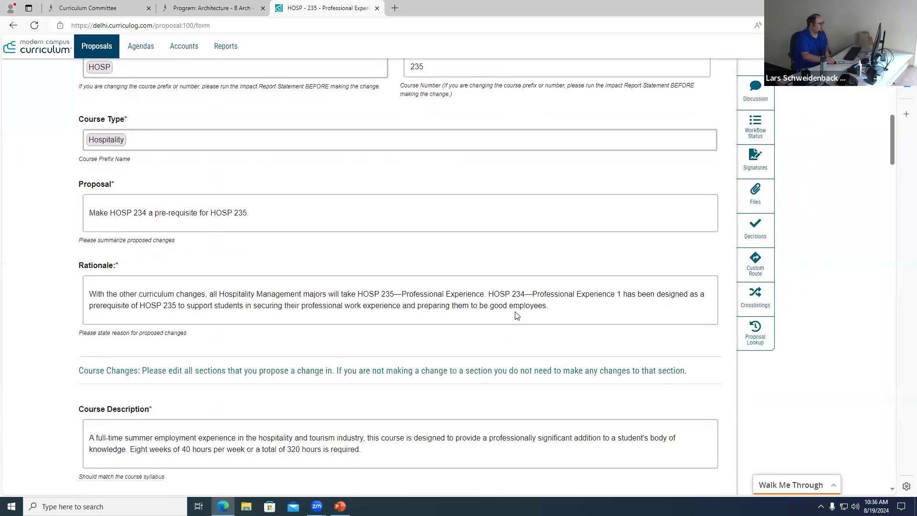
scroll(516, 315, up, 20)
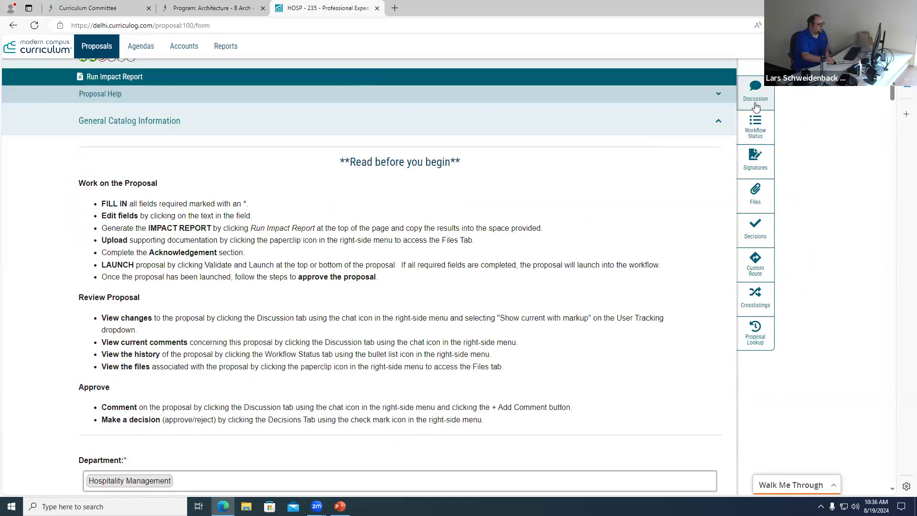
- Set user tracking to Show current with markup and examine the edits from Department down to the Proposal and Rationale fields
click(755, 103)
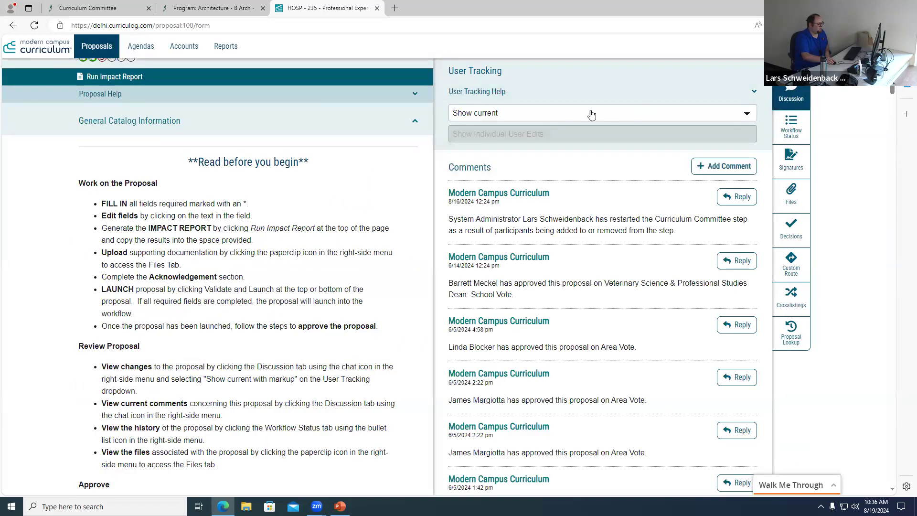
click(558, 115)
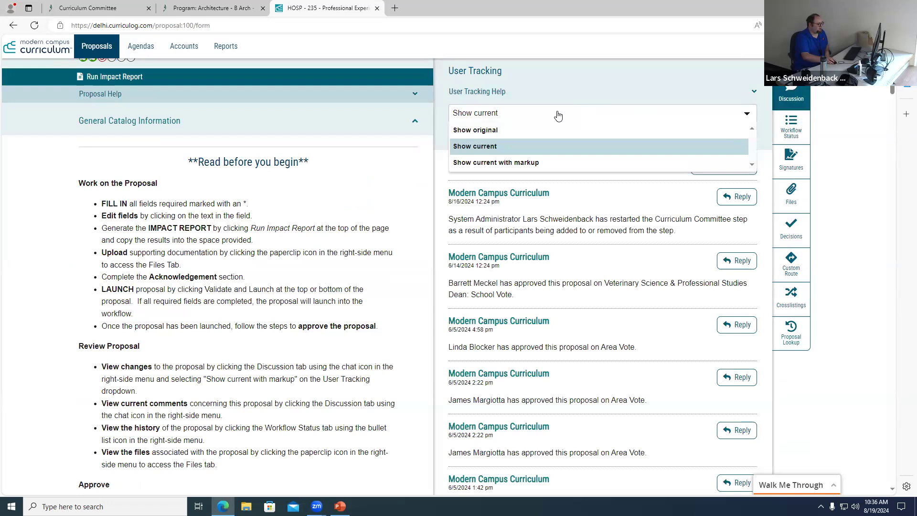
click(522, 163)
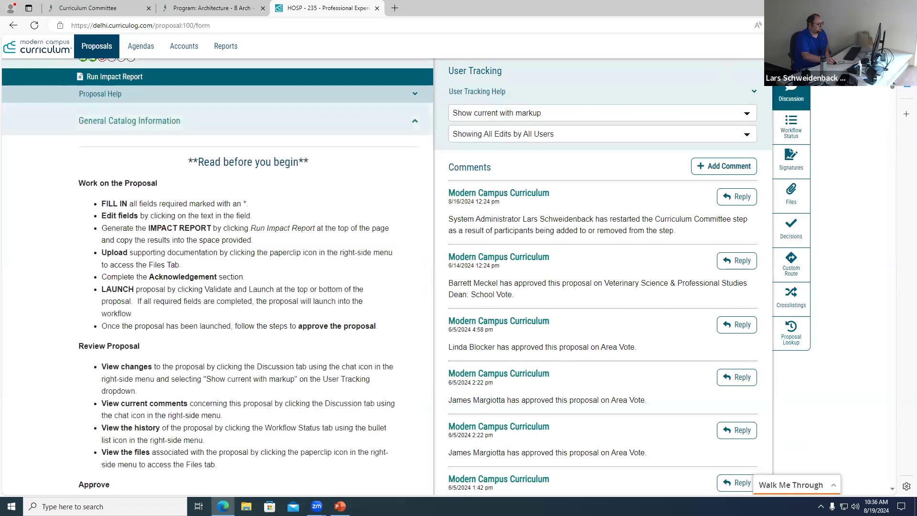
scroll(544, 272, down, 3)
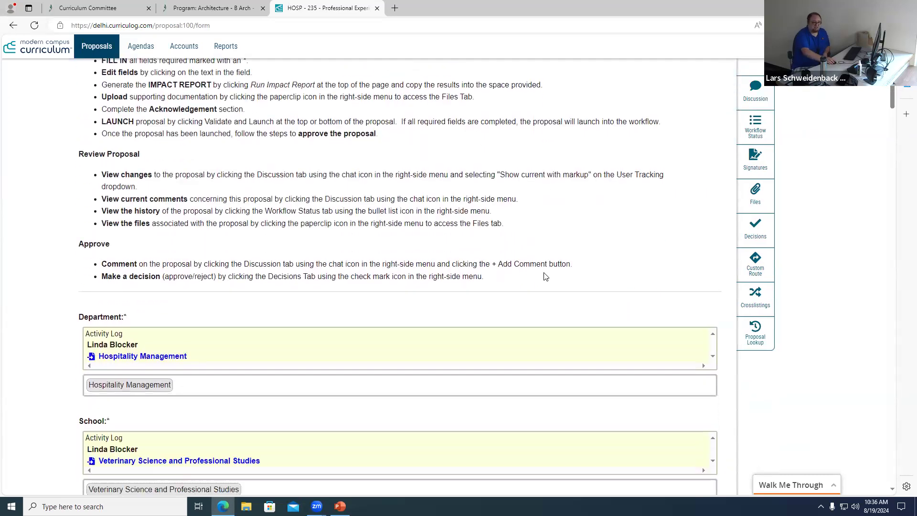
scroll(545, 276, down, 2)
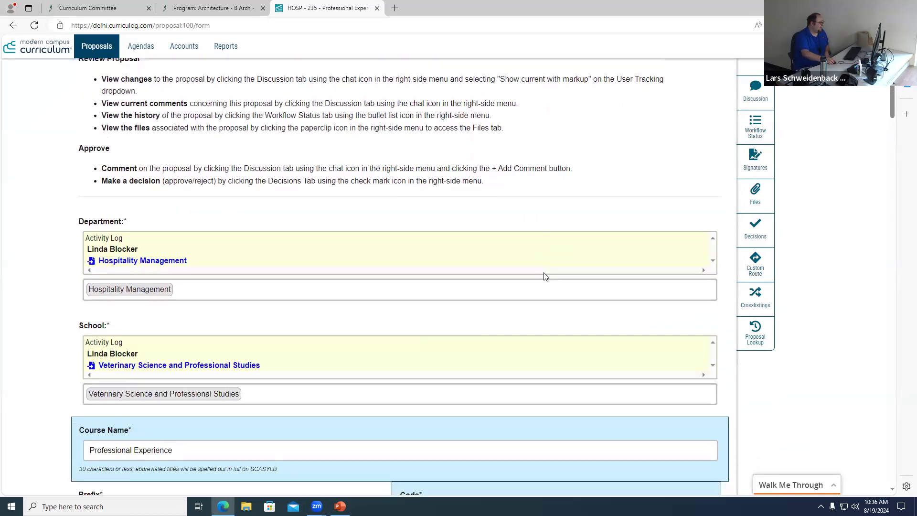
scroll(544, 272, down, 2)
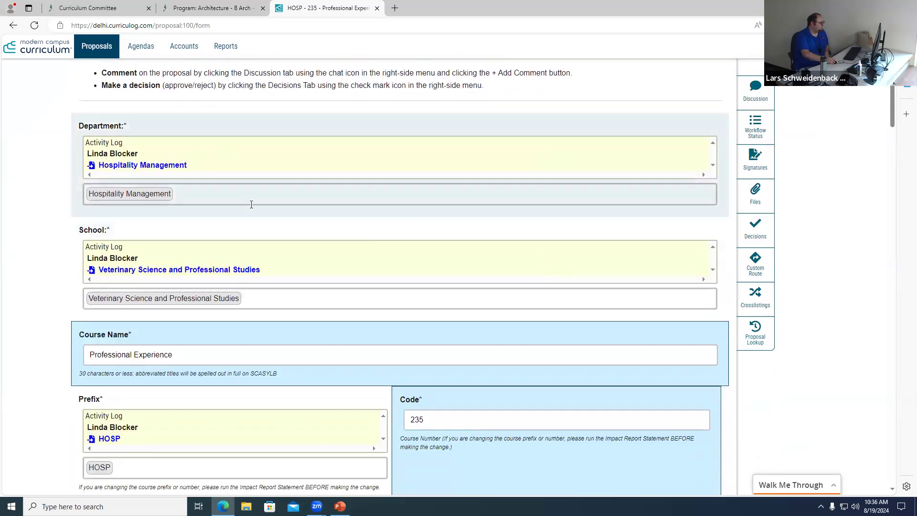
scroll(251, 205, down, 6)
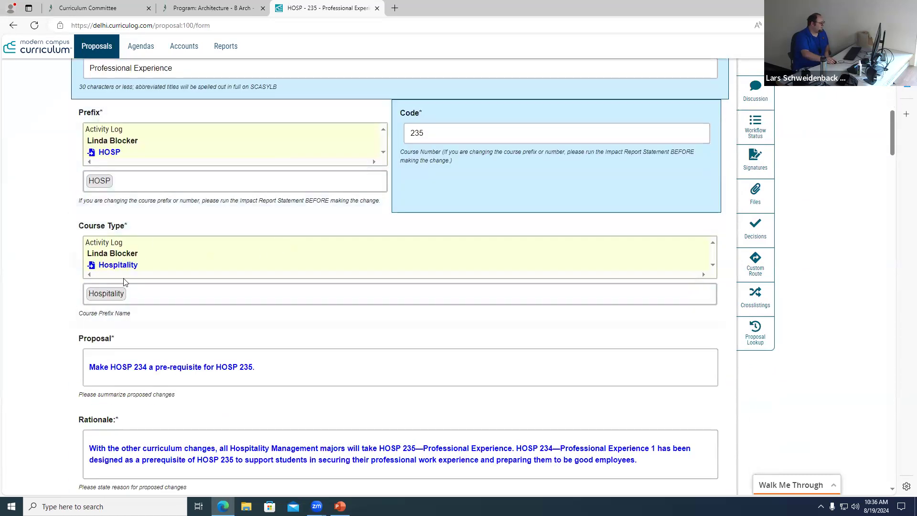
scroll(202, 243, down, 3)
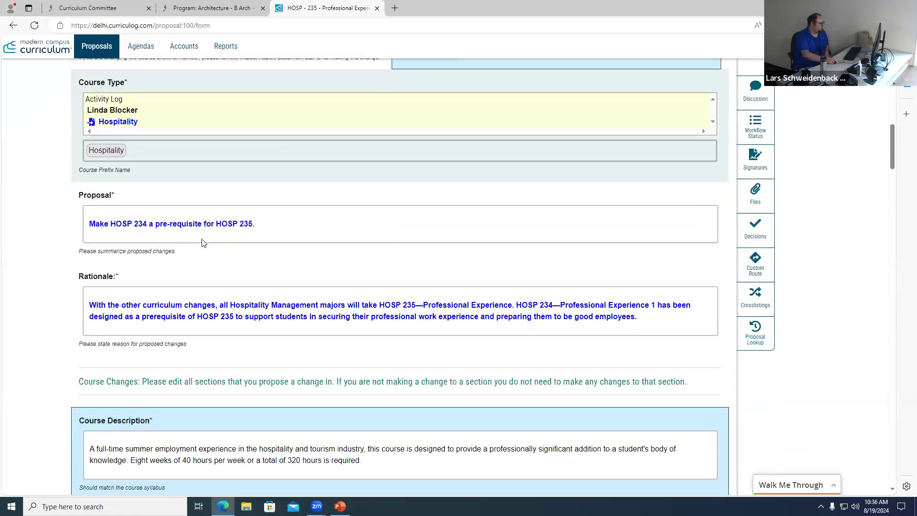
drag(104, 224, 188, 224)
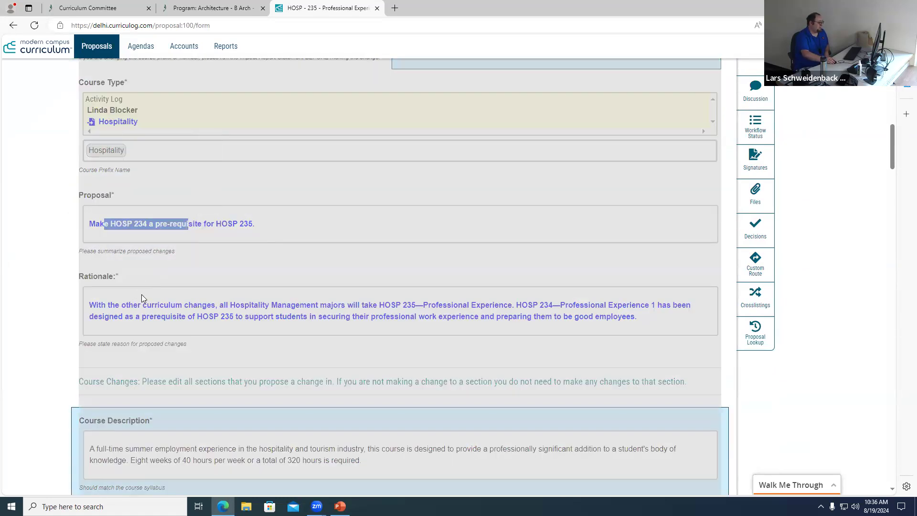
- Reapply the Show current with markup view to the proposal and hide the discussion area again
scroll(212, 280, up, 10)
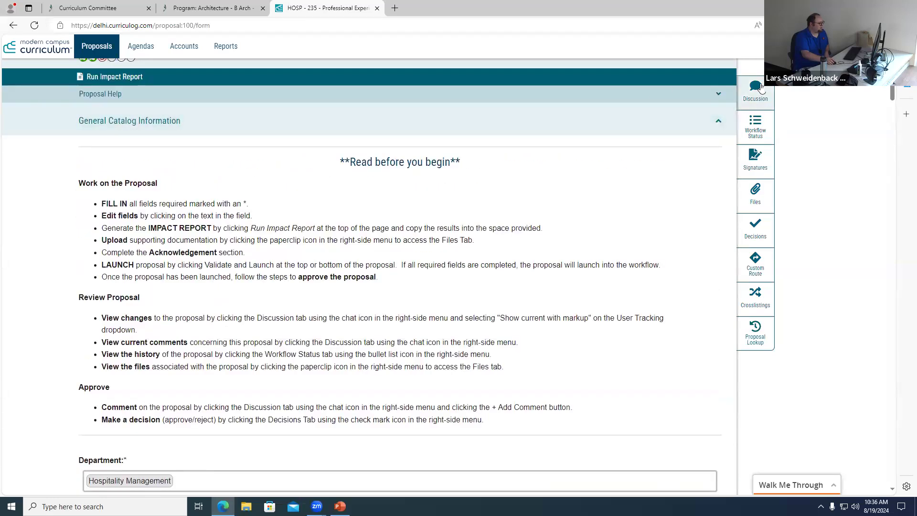
click(756, 89)
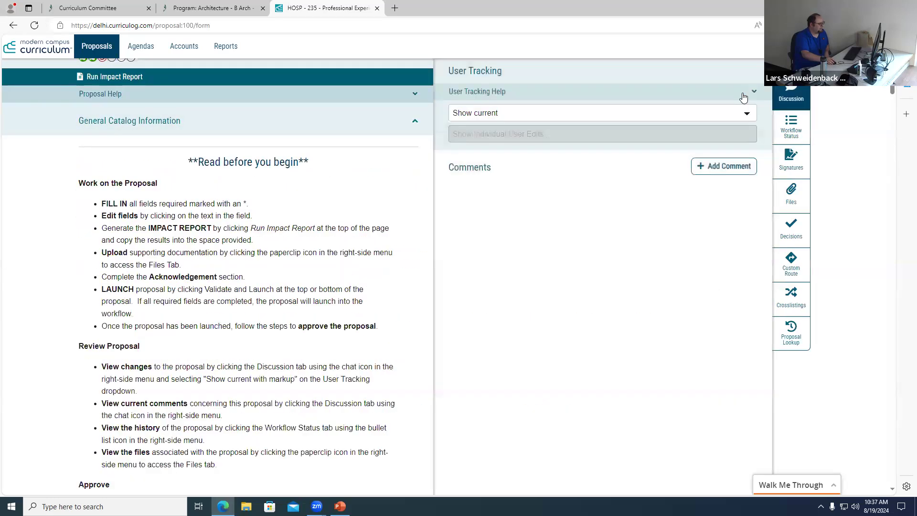
click(676, 112)
click(593, 164)
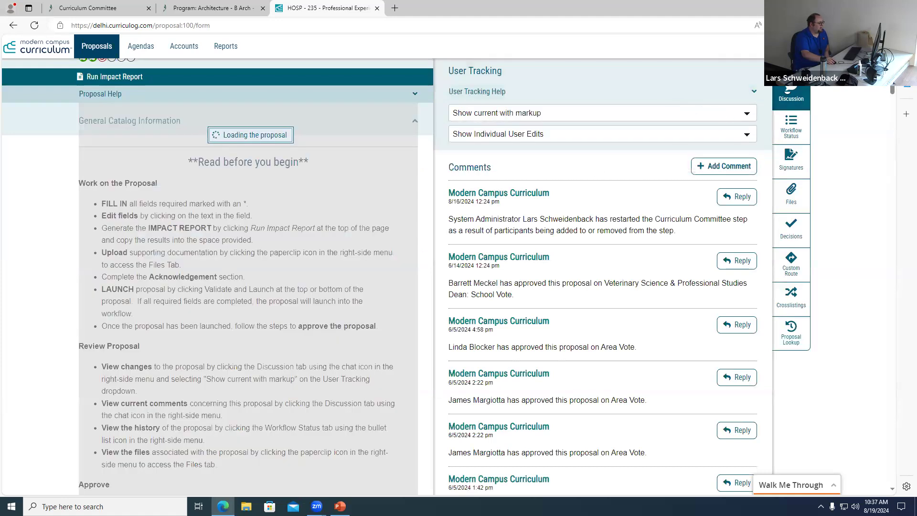
click(791, 89)
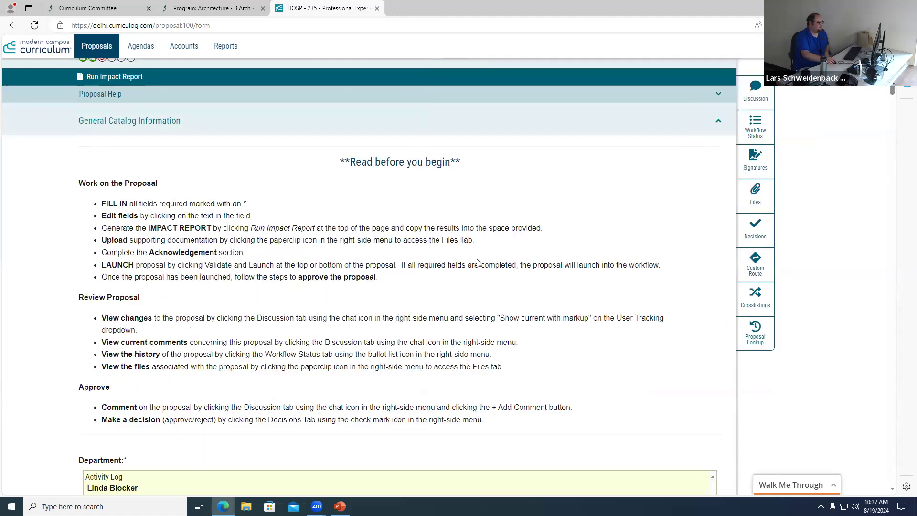
- Examine the marked-up edits in the Pre-requisites, Corequisites, Restrictions and Repeatable Course fields
scroll(477, 259, down, 14)
scroll(477, 263, down, 14)
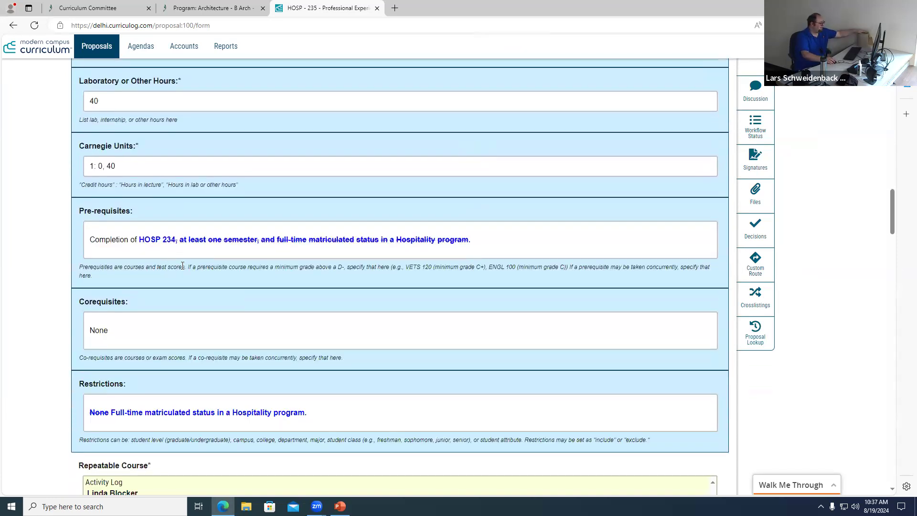
scroll(183, 266, down, 3)
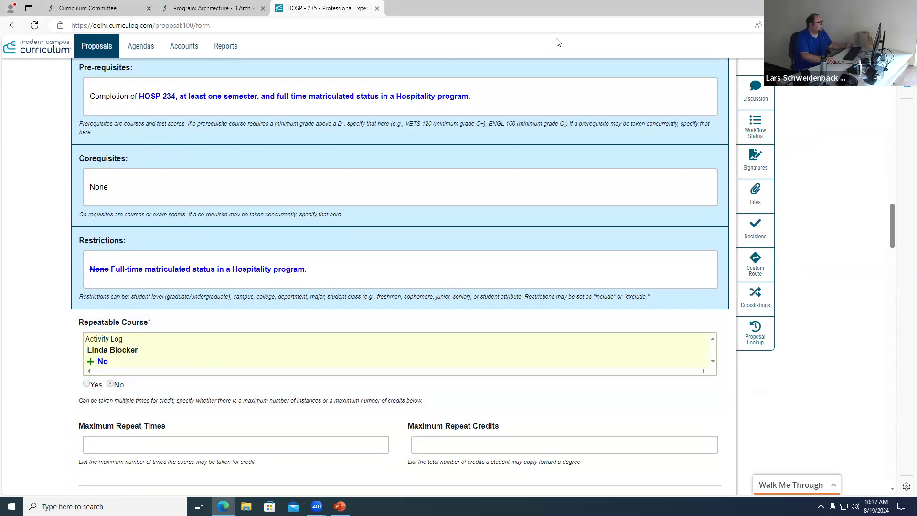
scroll(556, 42, down, 2)
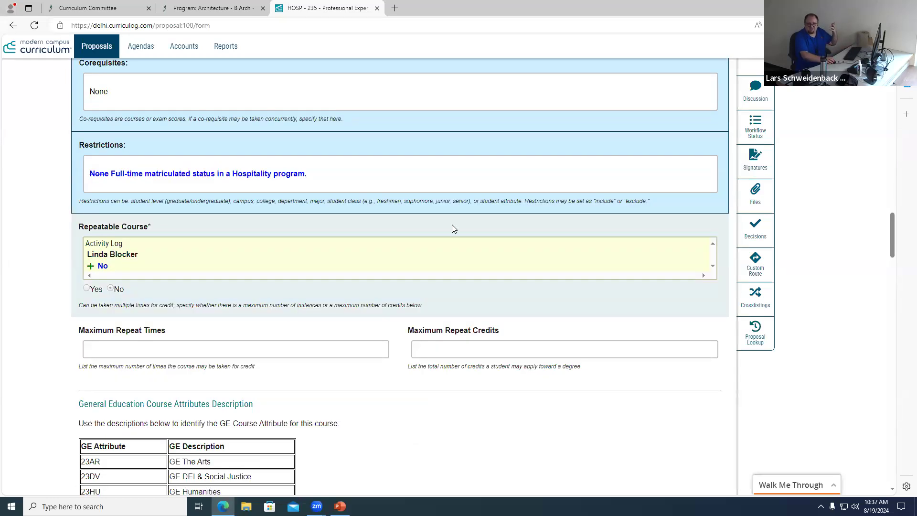
- Look through the General Education attribute table and the GE question's activity log, and return to the earlier course fields
scroll(453, 229, down, 7)
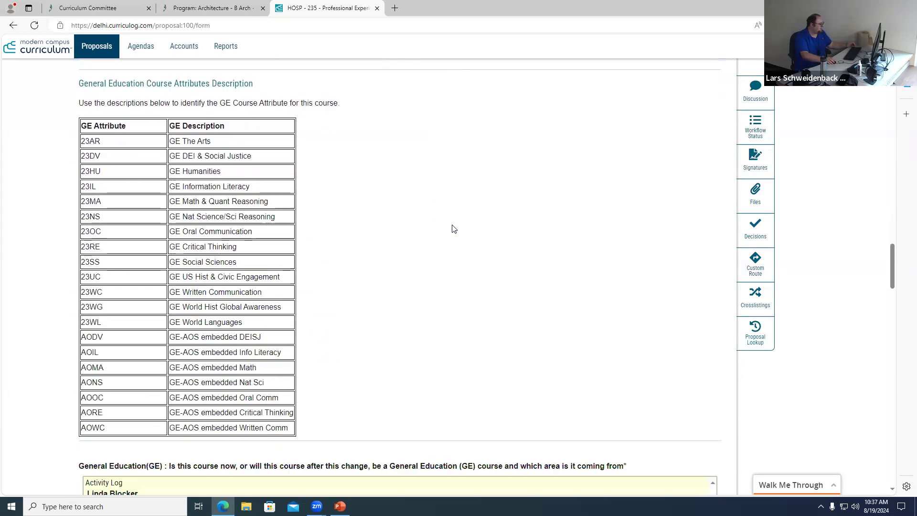
scroll(453, 229, down, 4)
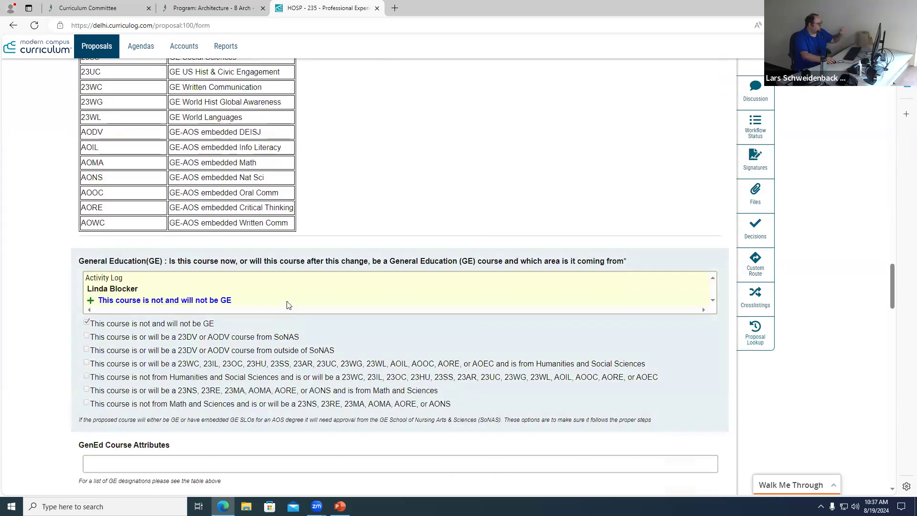
scroll(289, 305, down, 9)
scroll(282, 301, up, 6)
scroll(285, 302, down, 5)
scroll(285, 302, down, 3)
scroll(286, 302, up, 20)
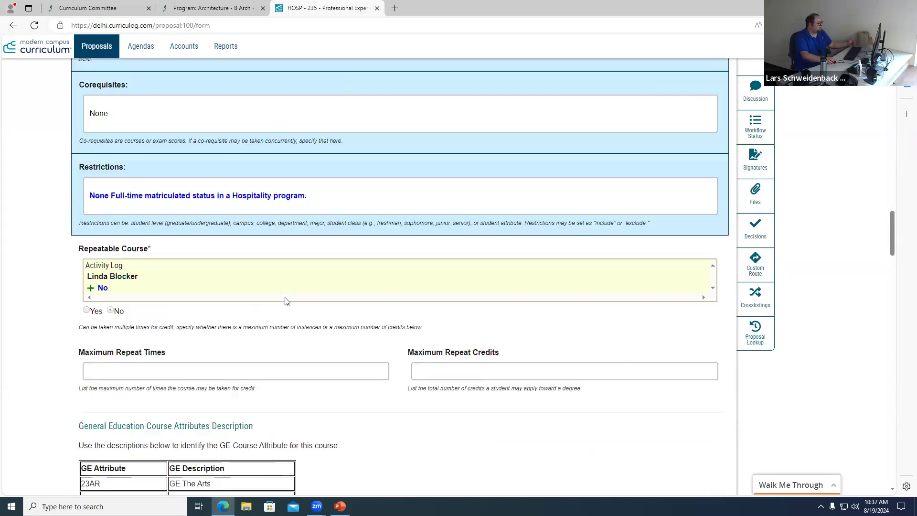
scroll(286, 301, up, 9)
- Show the user tracking settings and comments once more, and display the proposal's workflow status with its approval steps
click(763, 96)
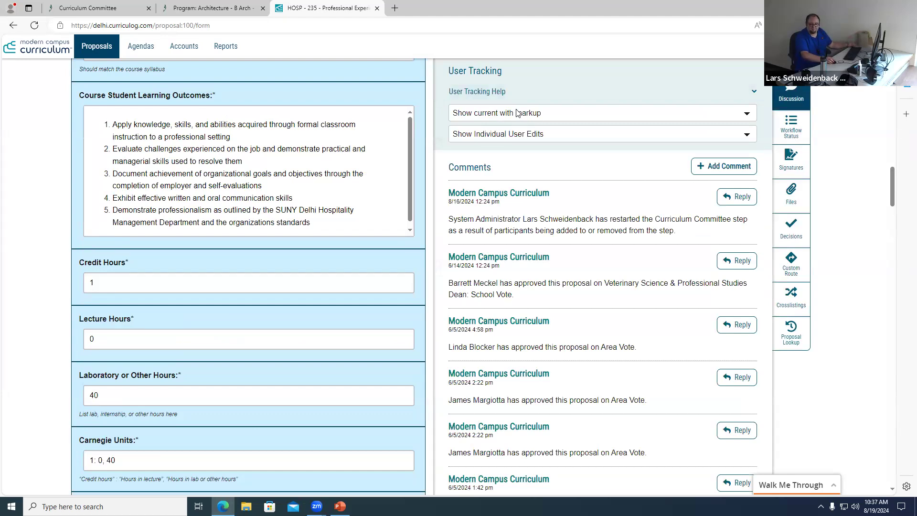
scroll(623, 127, up, 4)
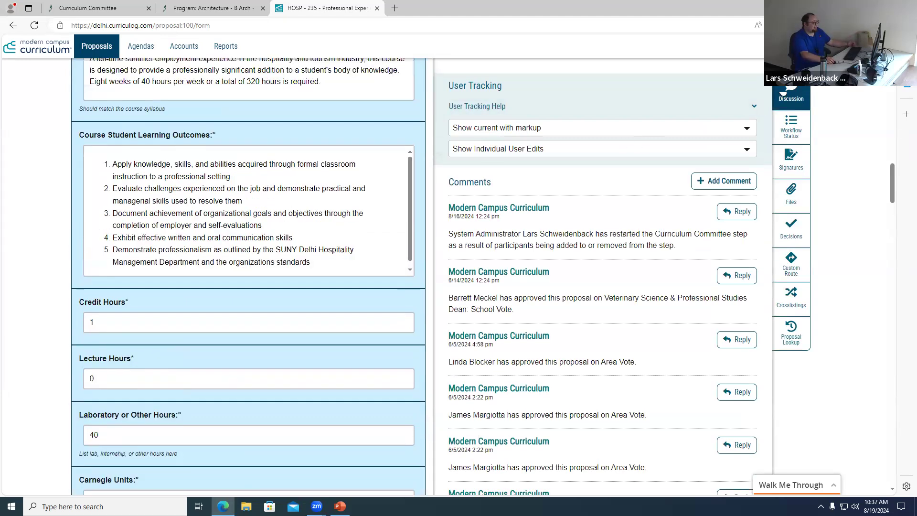
click(791, 92)
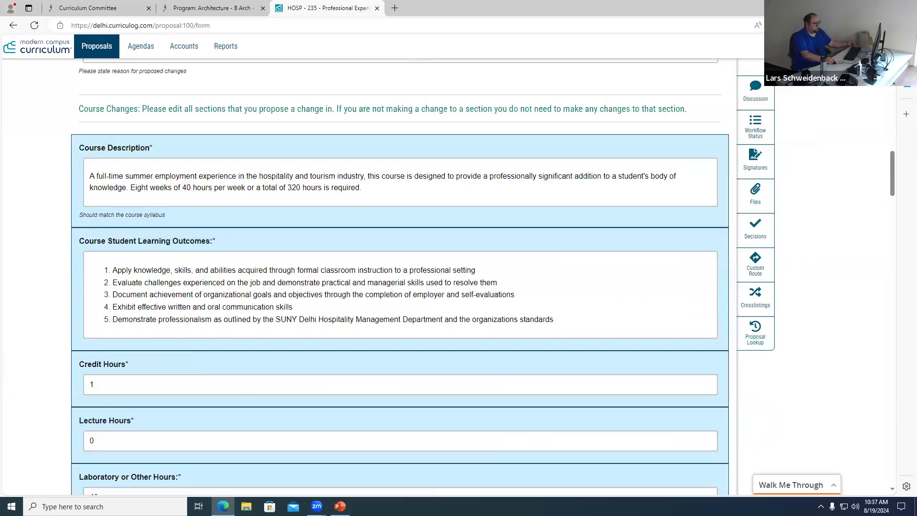
click(756, 126)
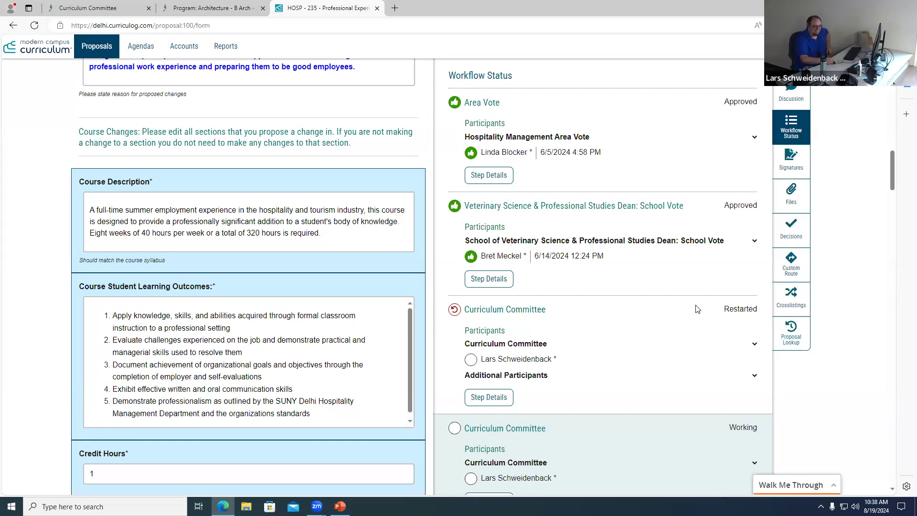
- Expand the Hospitality Management Area Vote participant list in the workflow status to review each participant's vote
scroll(698, 309, up, 10)
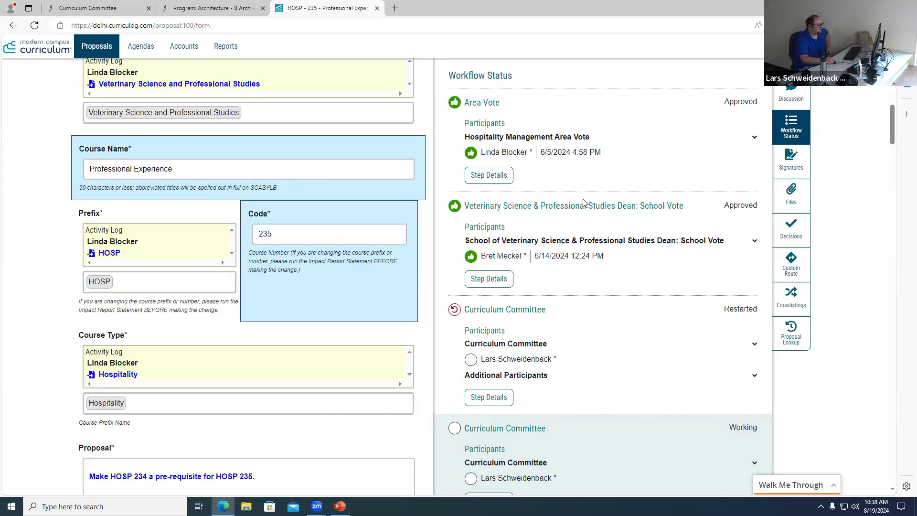
scroll(615, 293, down, 3)
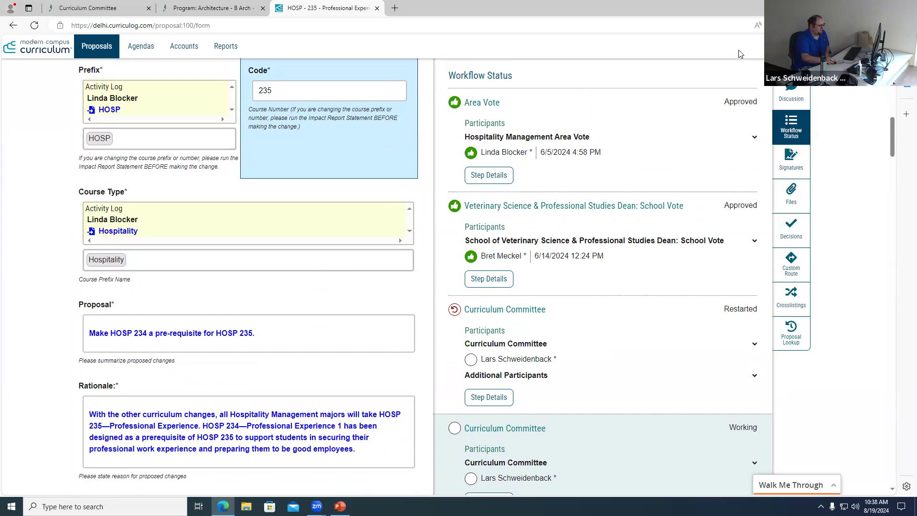
click(754, 138)
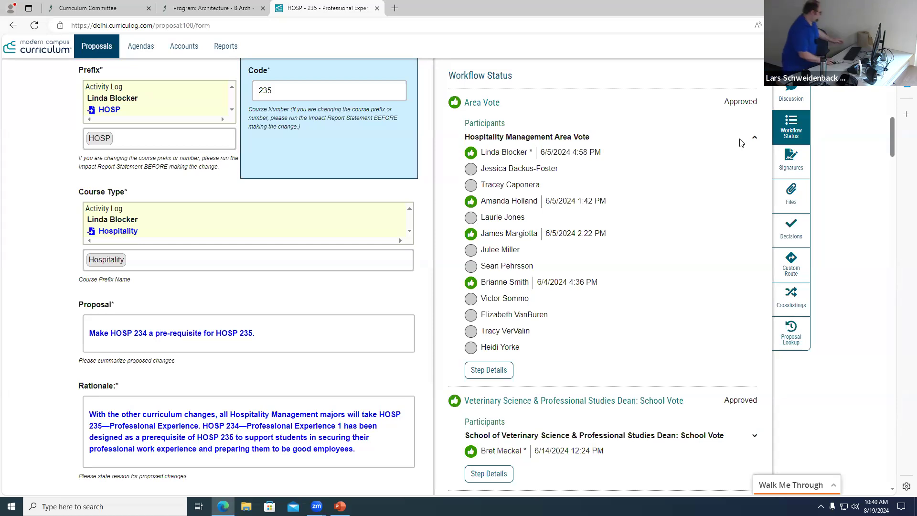
- Open the Agendas page in a separate browser tab, create a new agenda and name it hj
right_click(141, 46)
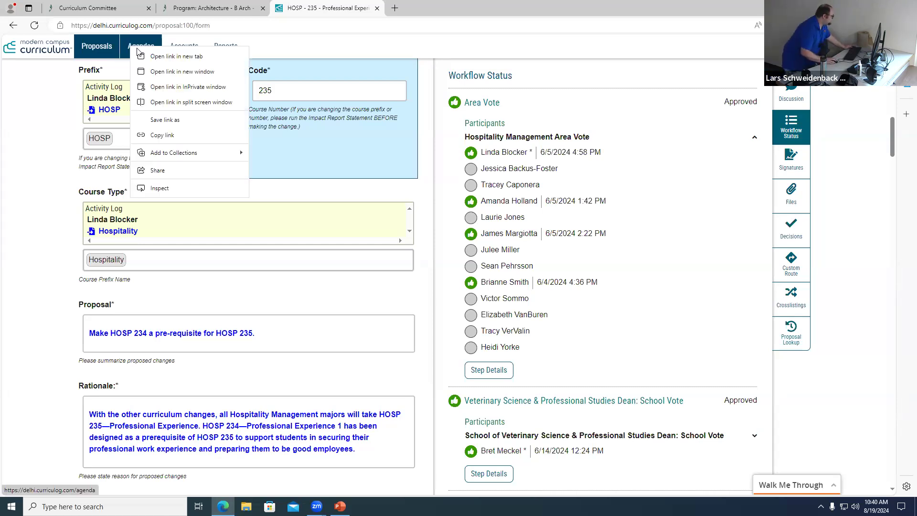
click(160, 56)
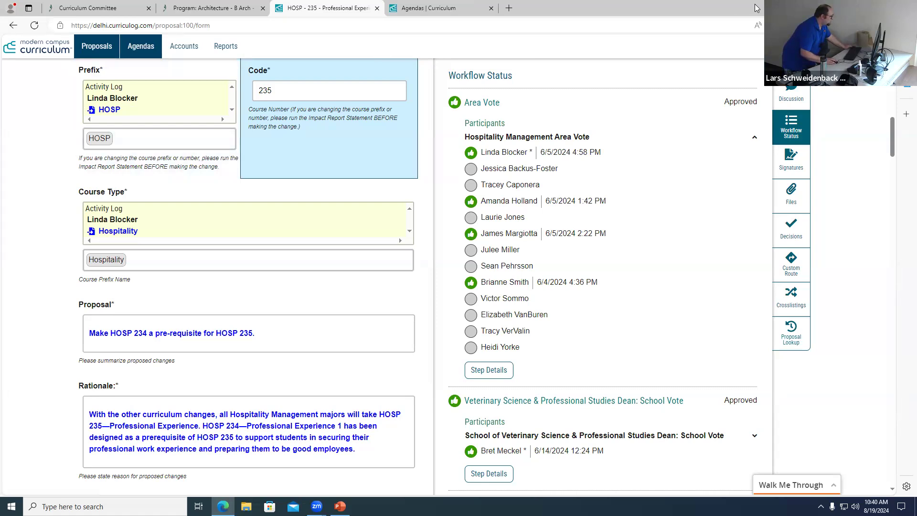
click(429, 8)
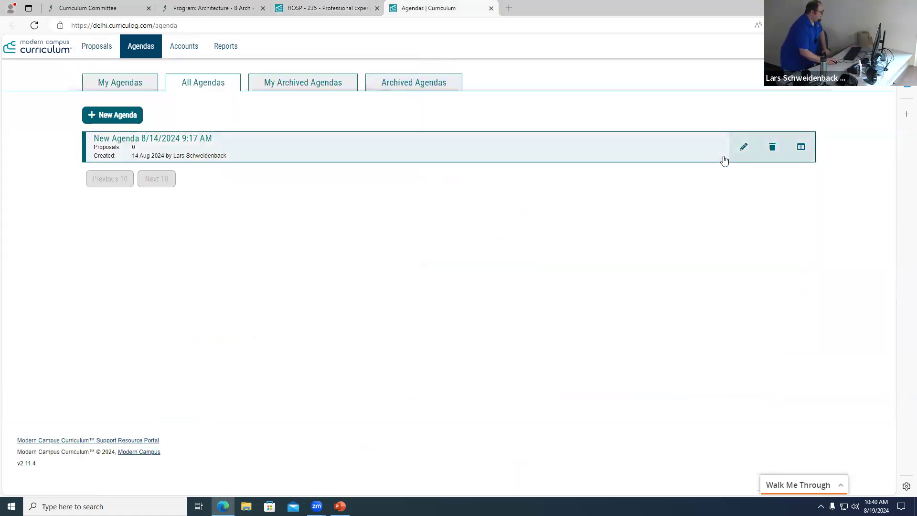
click(113, 115)
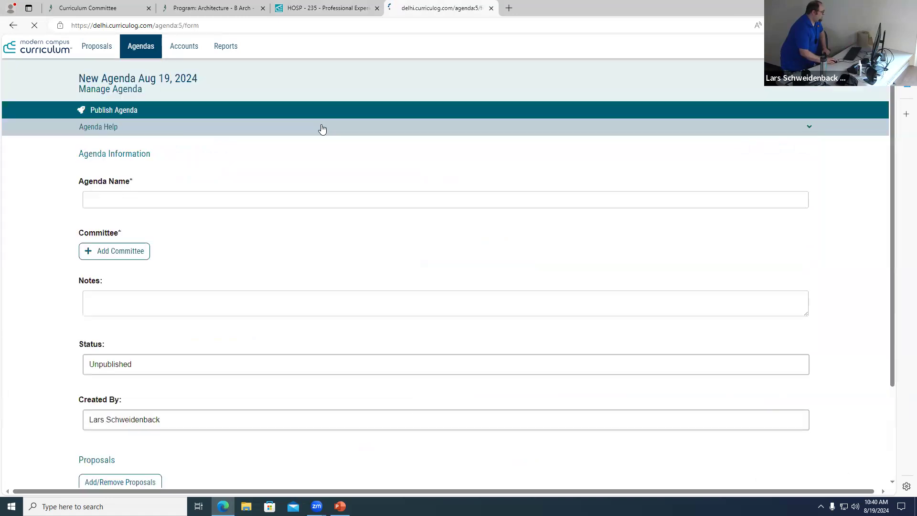
click(219, 198)
text(hj)
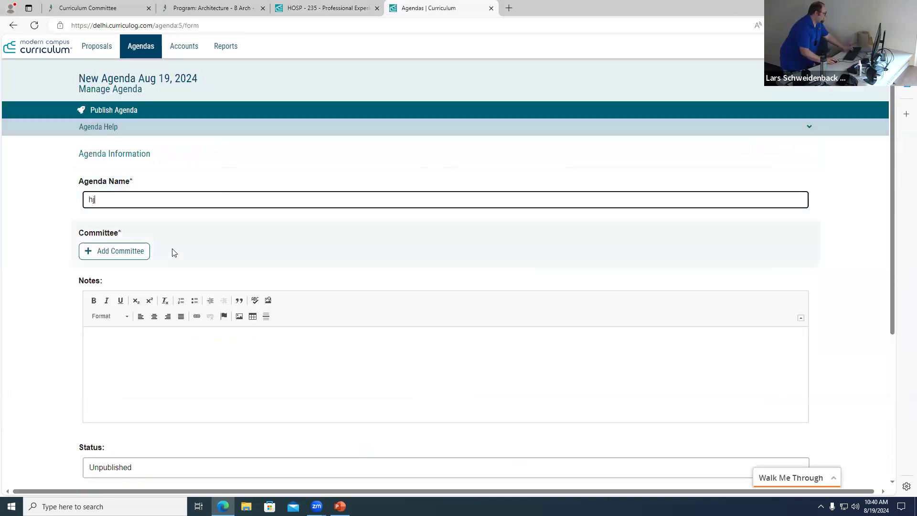
- Add a committee to the agenda, view the proposals available for it, and cancel the selection without assigning any
click(144, 253)
click(155, 91)
click(180, 151)
scroll(172, 178, down, 5)
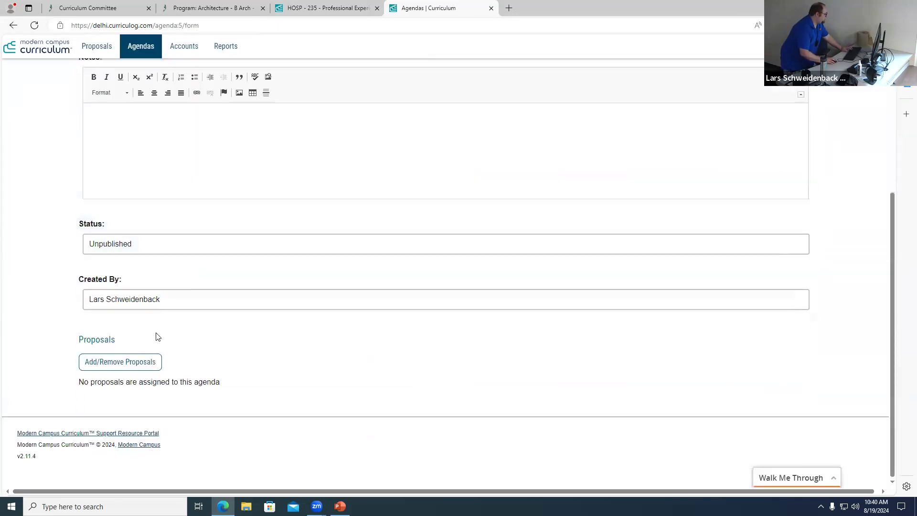
click(139, 364)
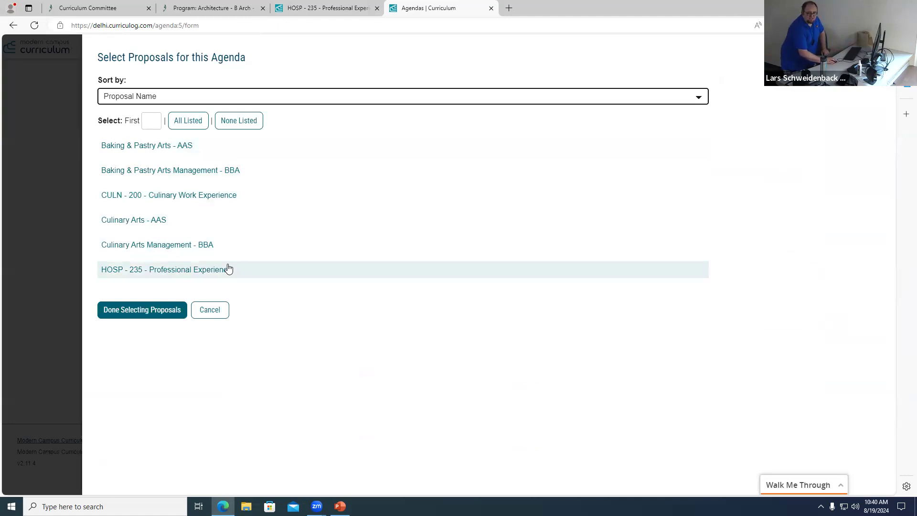
click(210, 310)
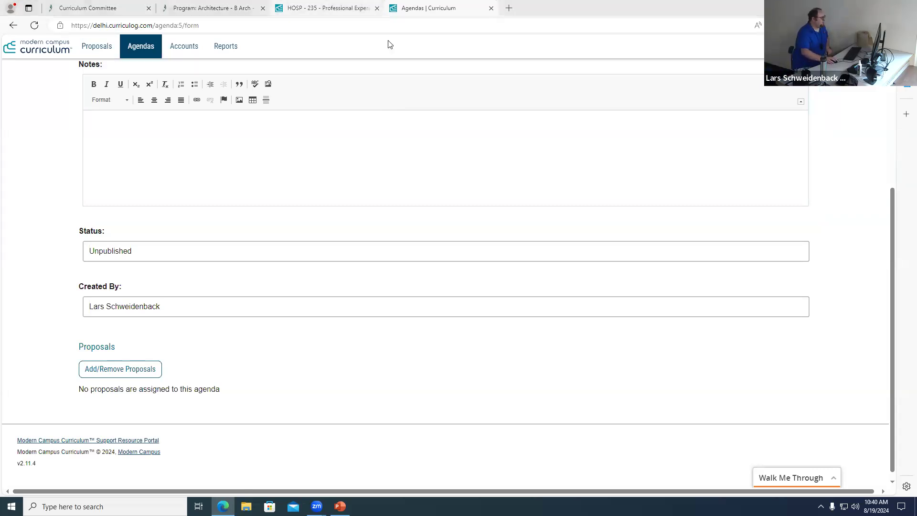
- Return to the HOSP - 235 proposal and read the Curriculum Committee's decision instructions with the Approve and Reject options
key(ctrl+shift+Tab)
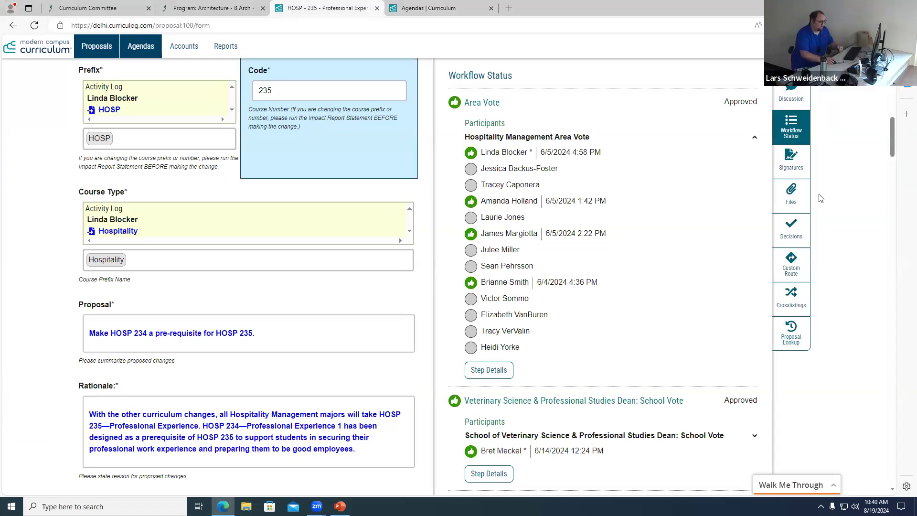
click(801, 232)
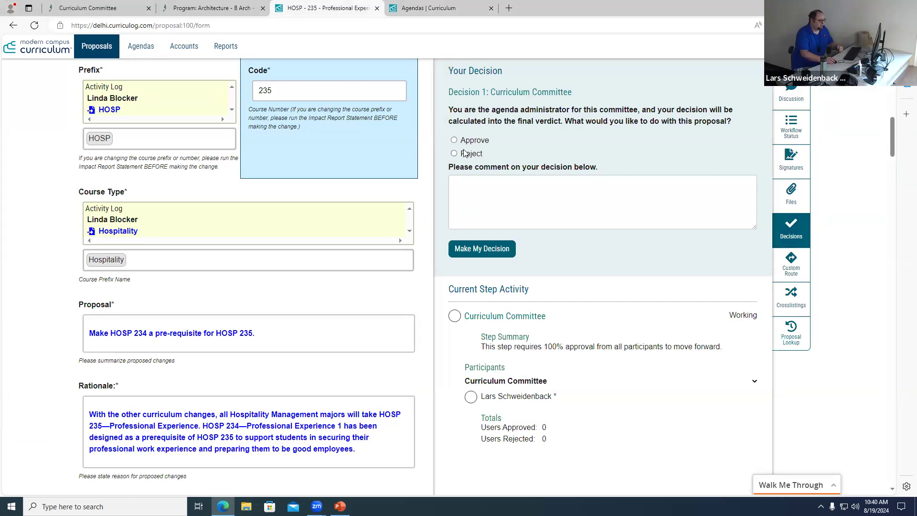
drag(447, 110, 717, 125)
click(678, 120)
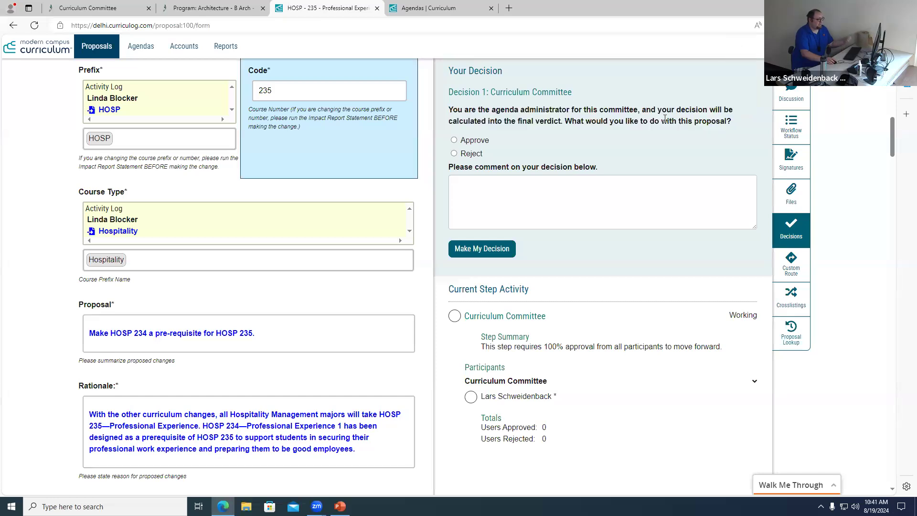
- Display the workflow status and look through the expanded participant lists of the Area Vote and the Dean's School Vote
click(789, 137)
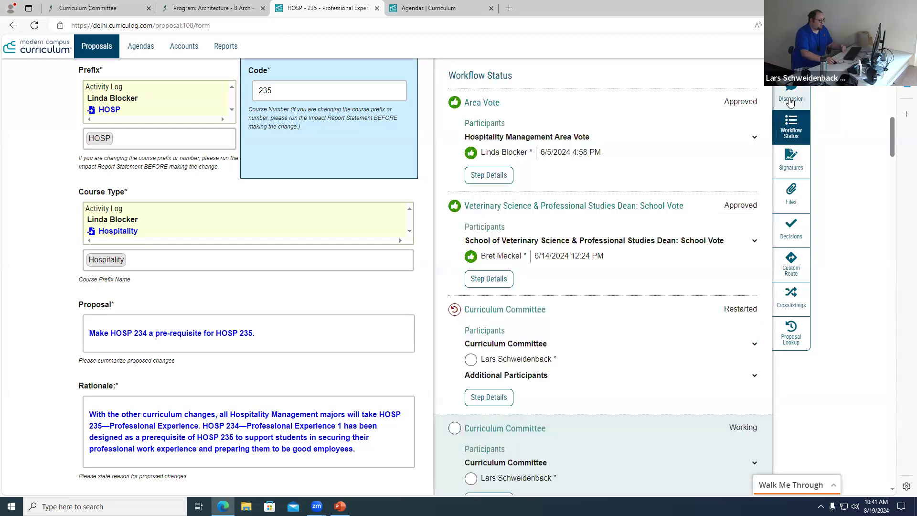
click(705, 138)
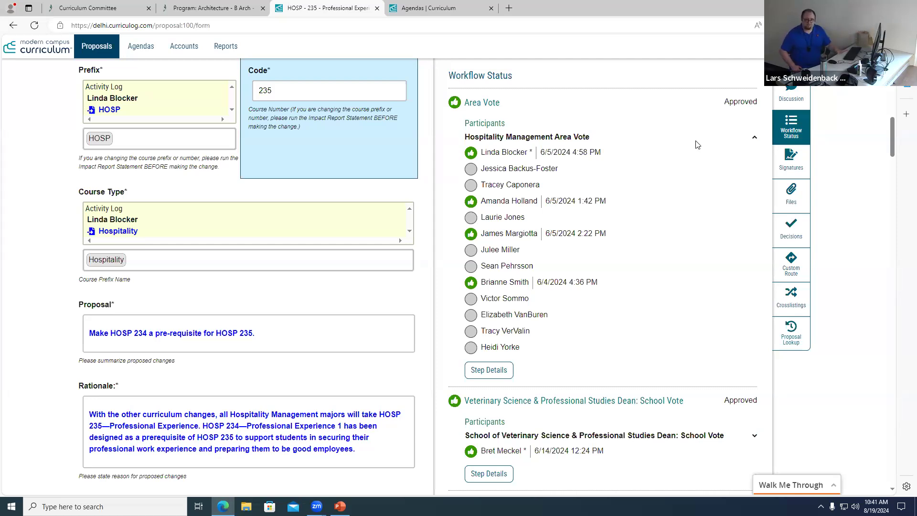
scroll(700, 225, down, 3)
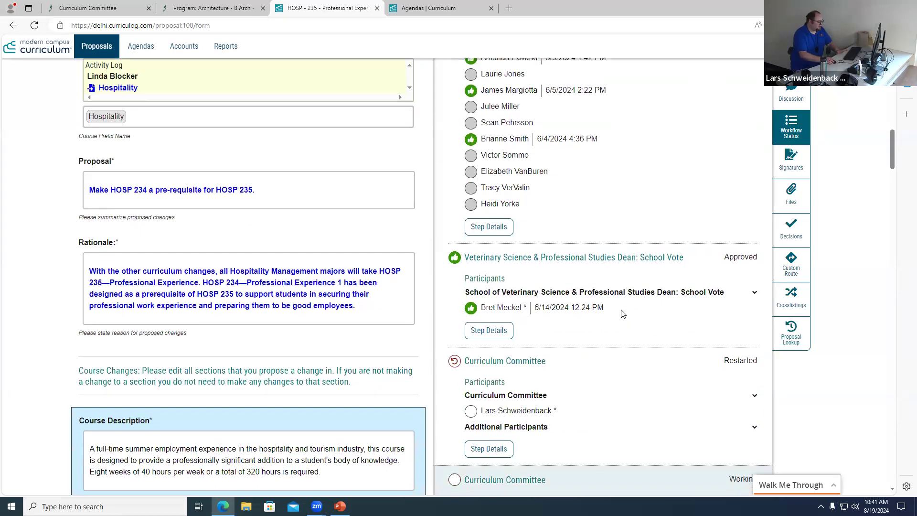
click(633, 293)
scroll(638, 332, down, 3)
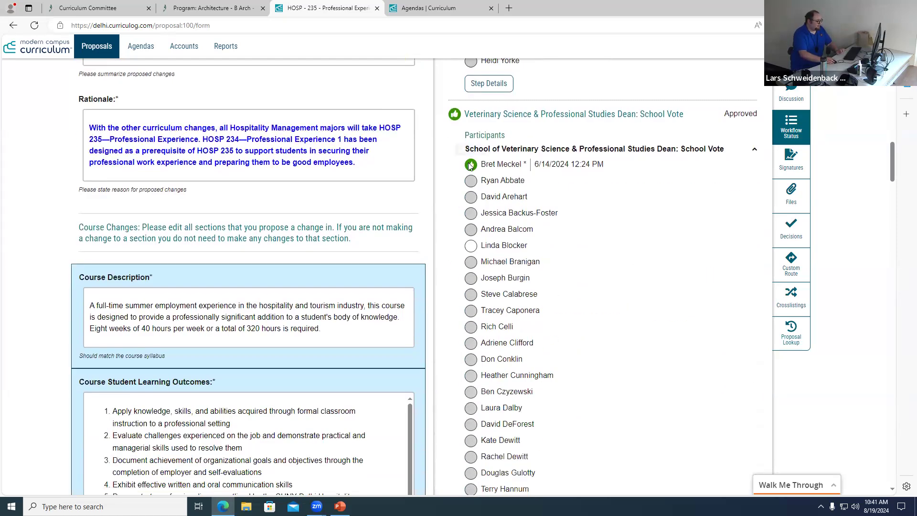
scroll(498, 276, down, 7)
scroll(499, 275, up, 7)
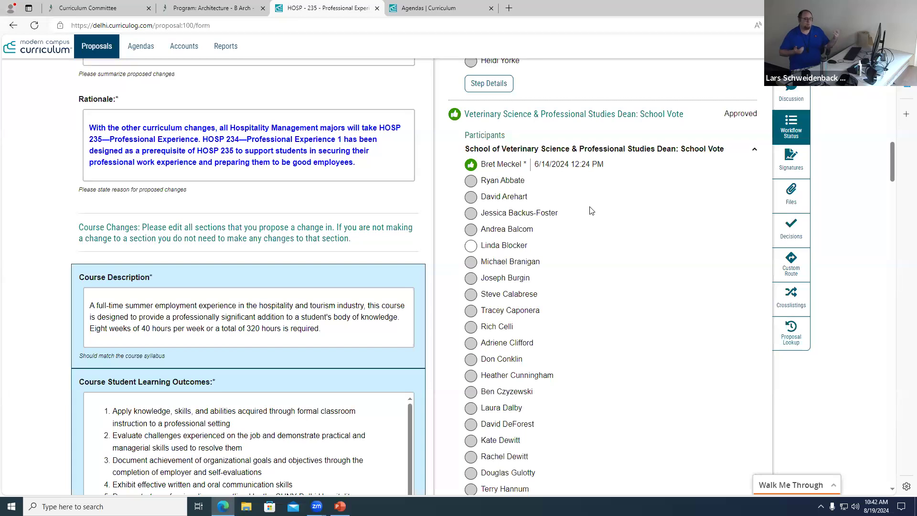
- Review the workflow from the Area Vote down to the restarted Curriculum Committee step and expand that committee's participants
scroll(590, 208, up, 1)
scroll(590, 207, up, 10)
scroll(654, 272, down, 5)
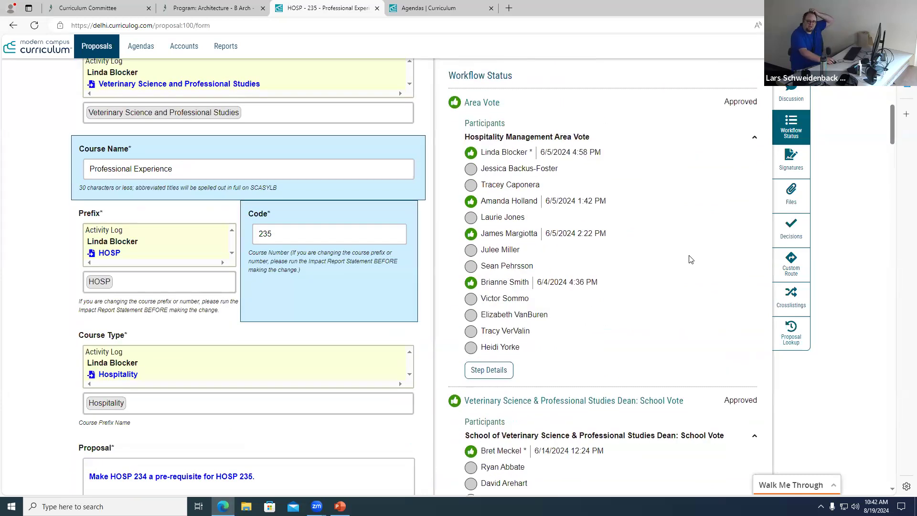
scroll(686, 305, down, 8)
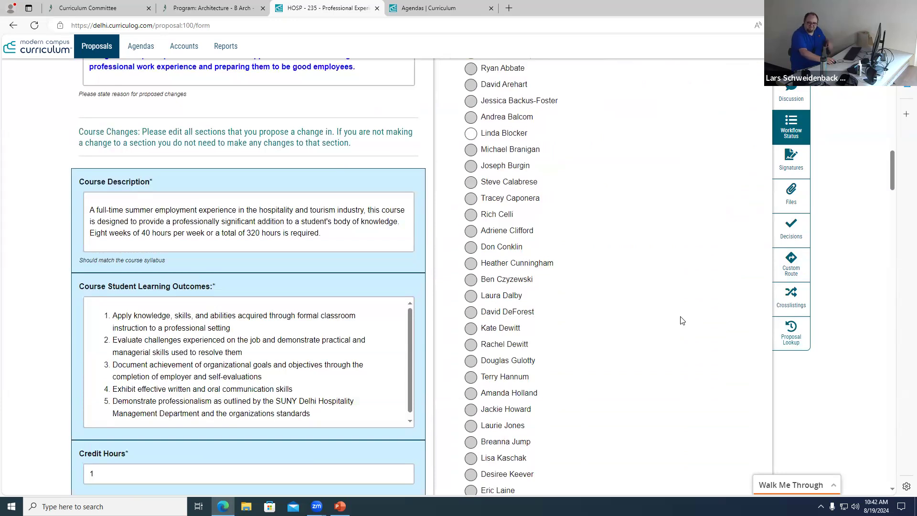
scroll(682, 321, down, 12)
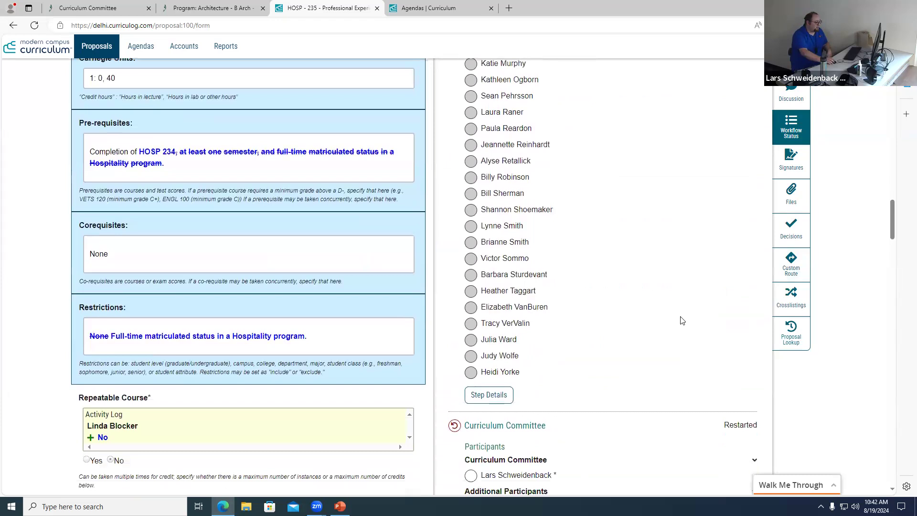
scroll(682, 321, down, 4)
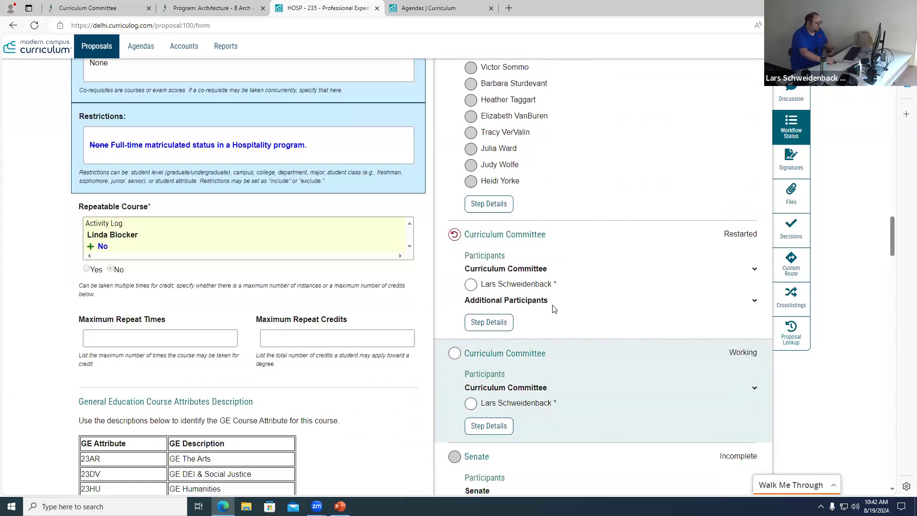
click(564, 275)
scroll(600, 339, down, 2)
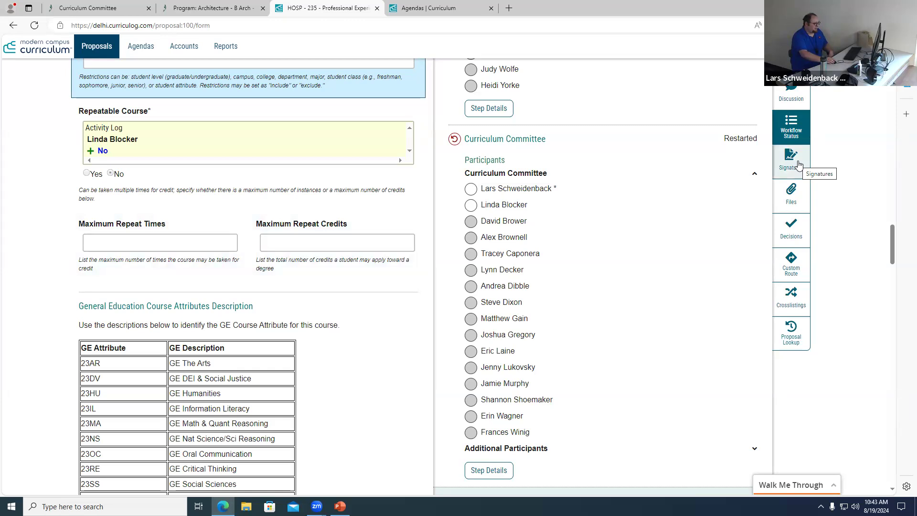
- Display the decision form again and examine the current step's approval requirement and its approved and rejected user totals
click(797, 231)
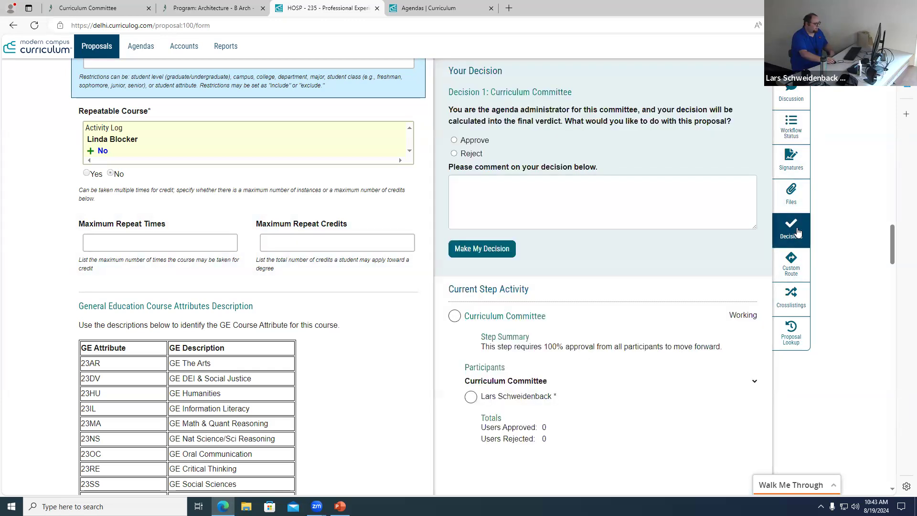
scroll(737, 352, down, 1)
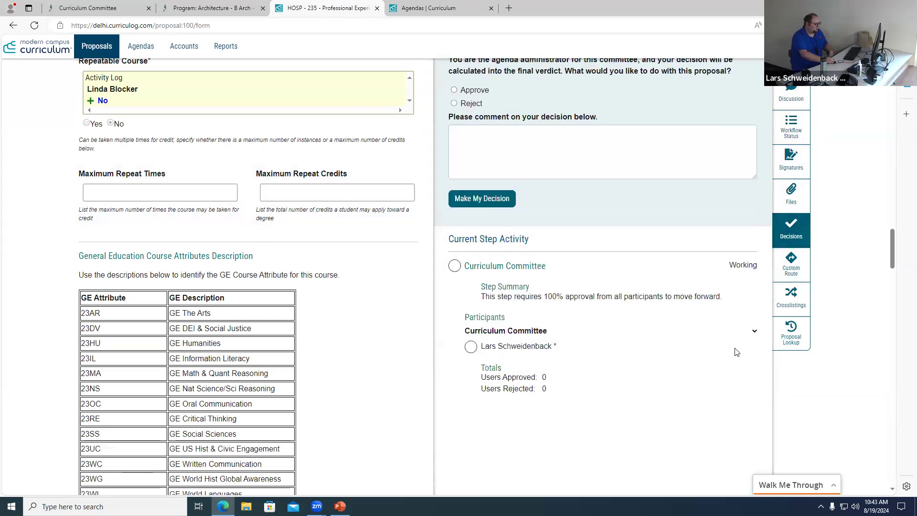
scroll(736, 351, down, 1)
click(542, 285)
click(542, 285)
drag(482, 330, 572, 357)
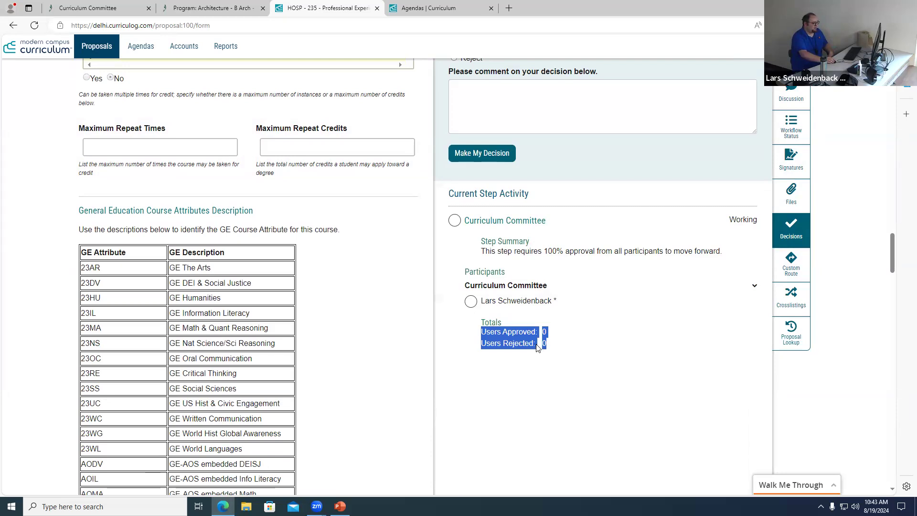
click(547, 300)
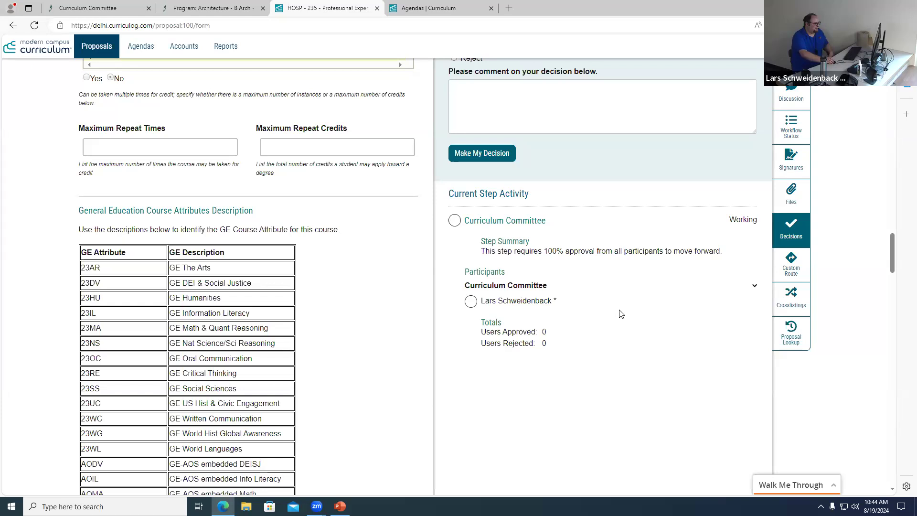
scroll(620, 314, up, 2)
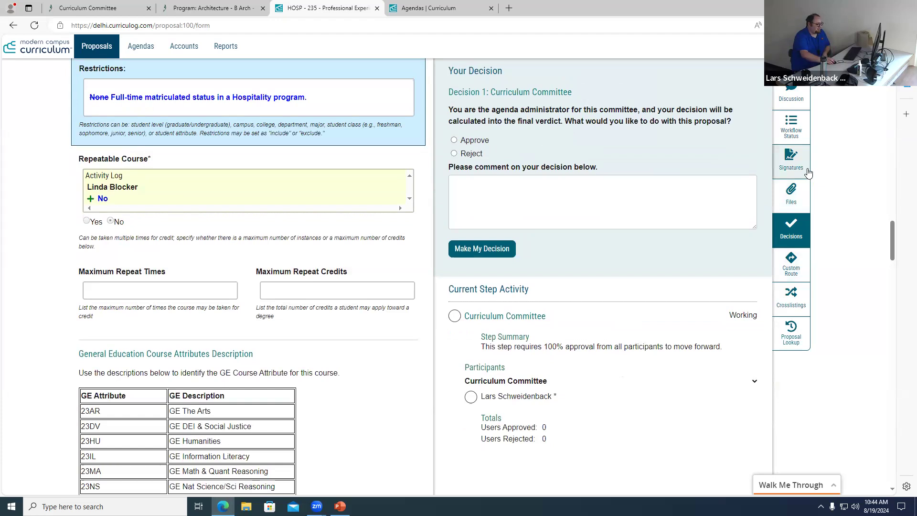
- Return to the workflow status, expand and collapse the Senate participants, and review the President and earlier steps
click(791, 127)
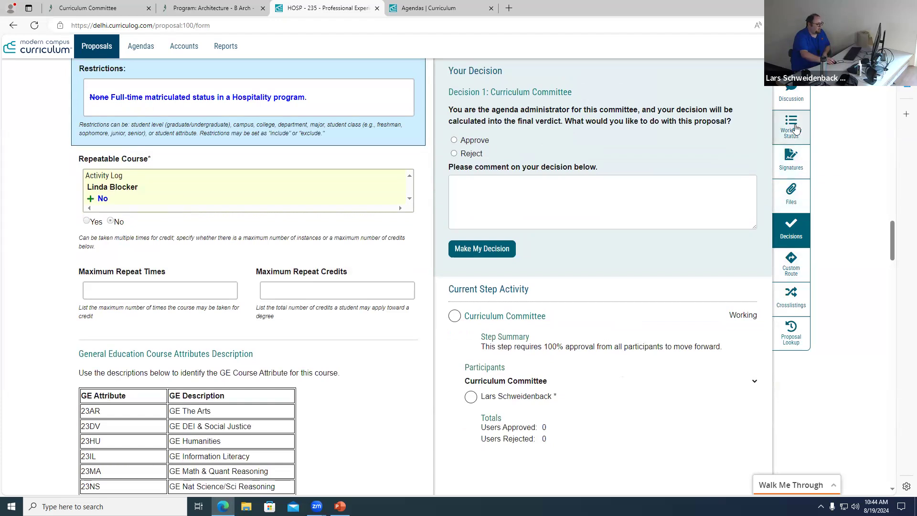
scroll(567, 291, down, 4)
scroll(568, 292, down, 3)
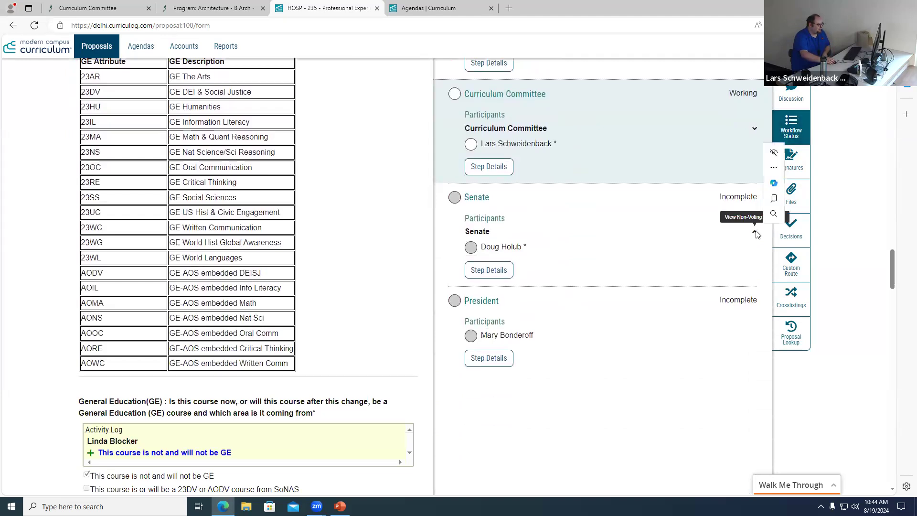
click(756, 233)
click(755, 233)
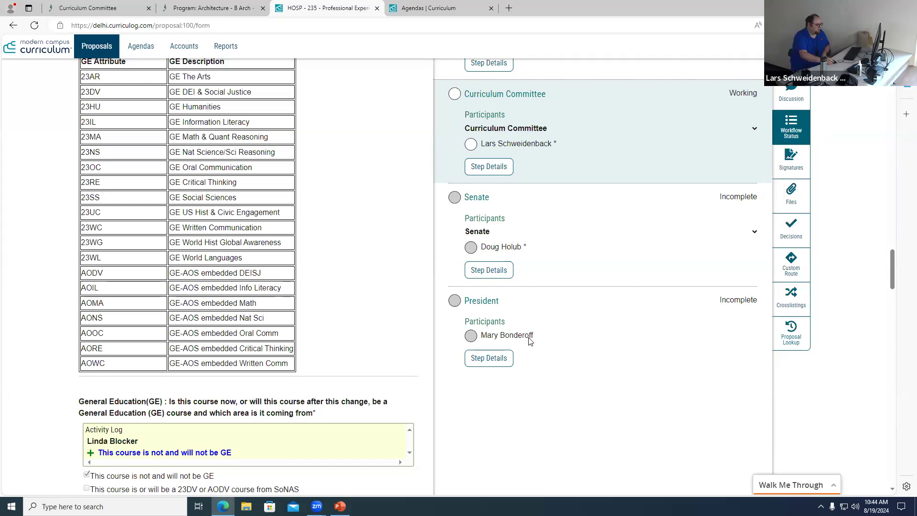
scroll(631, 295, up, 4)
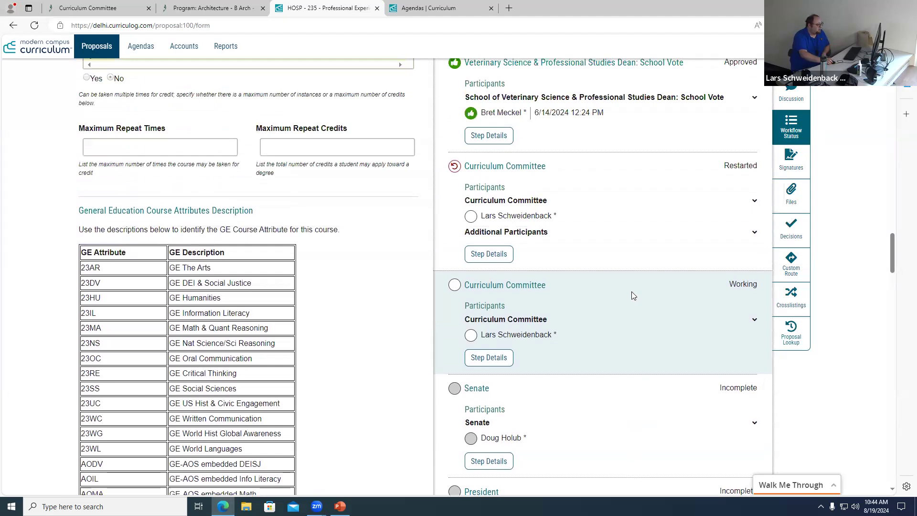
scroll(631, 295, up, 5)
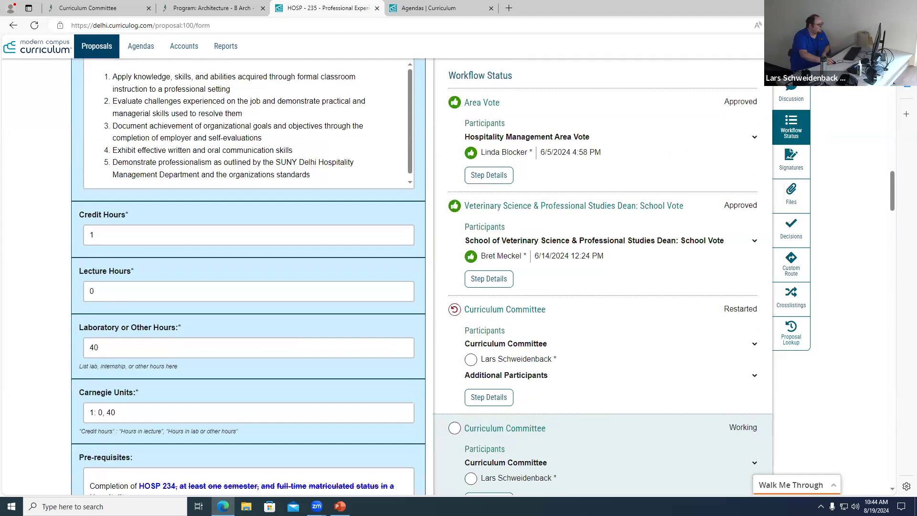
- Switch to administration mode and display the list of all approval processes
click(803, 46)
click(798, 99)
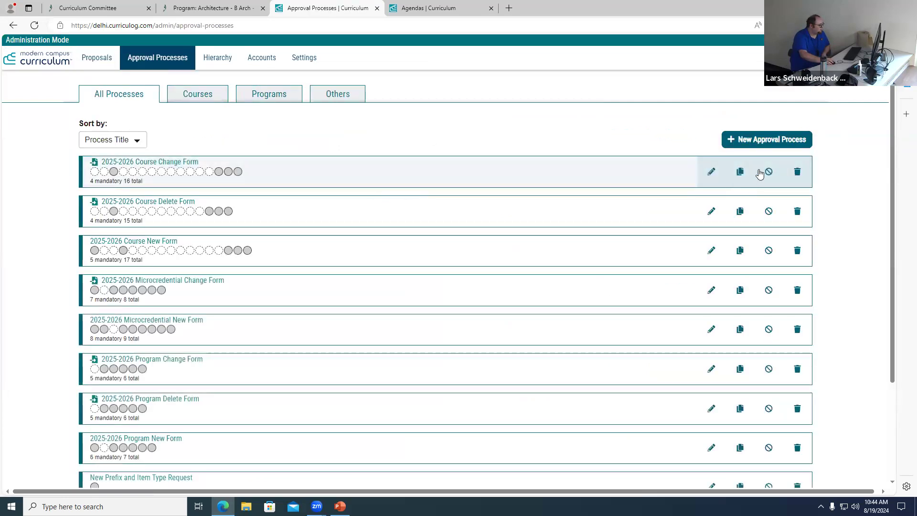
- Open the 2025-2026 Course Change Form approval process and review the decision settings of its Area Vote step
click(710, 173)
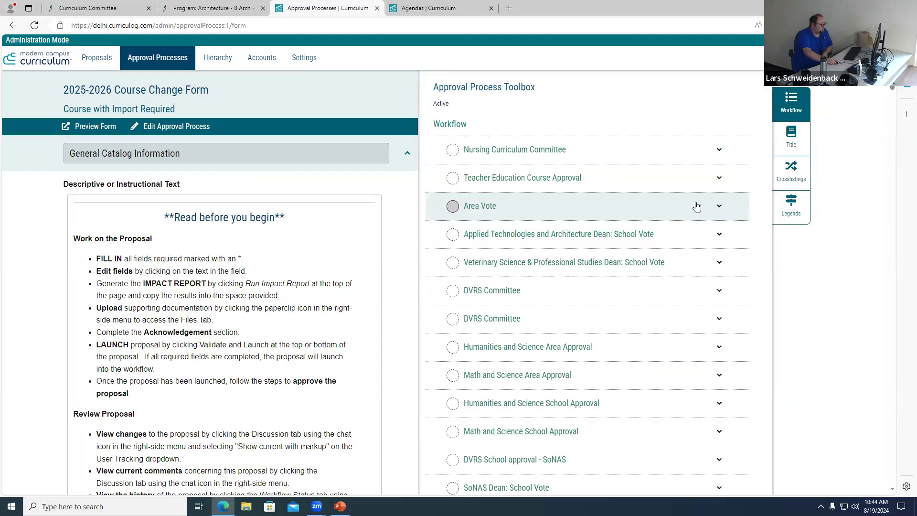
click(725, 212)
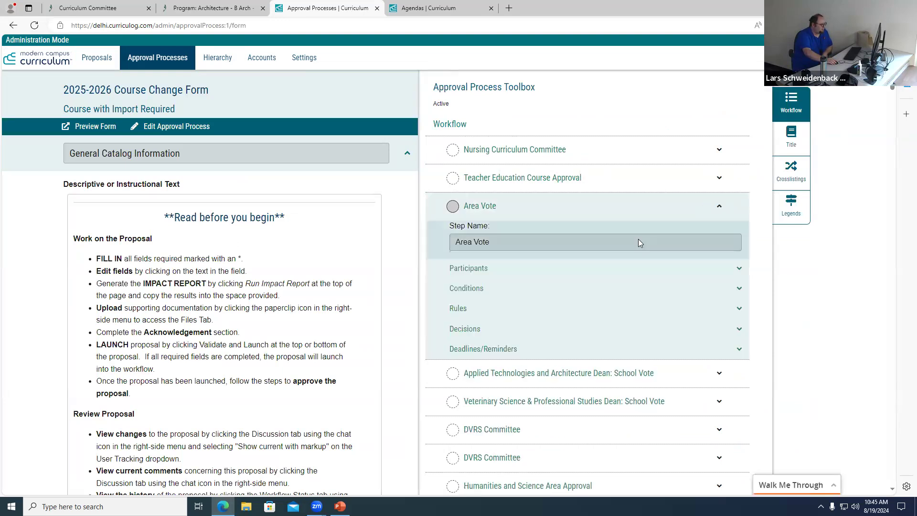
click(556, 330)
scroll(556, 331, down, 4)
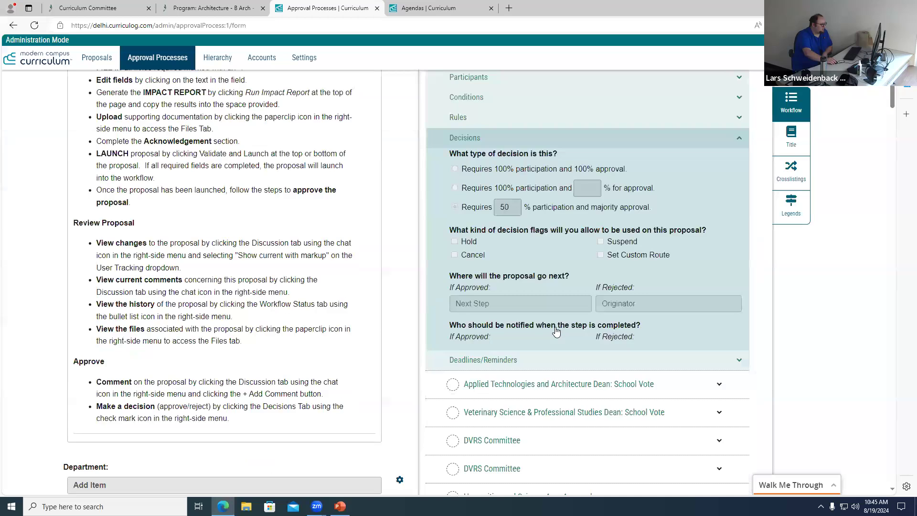
click(610, 146)
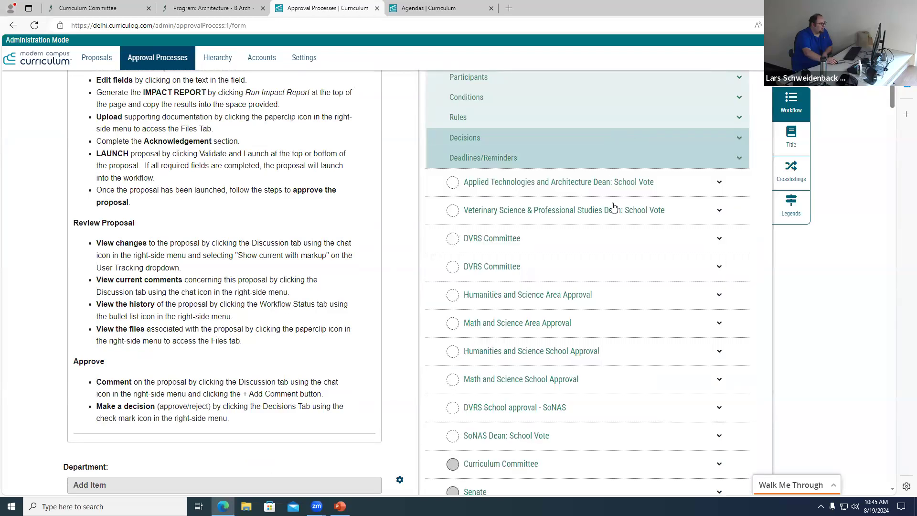
- Expand the President step's decision settings and review its decision type, routing and completion notification recipients
scroll(614, 245, down, 4)
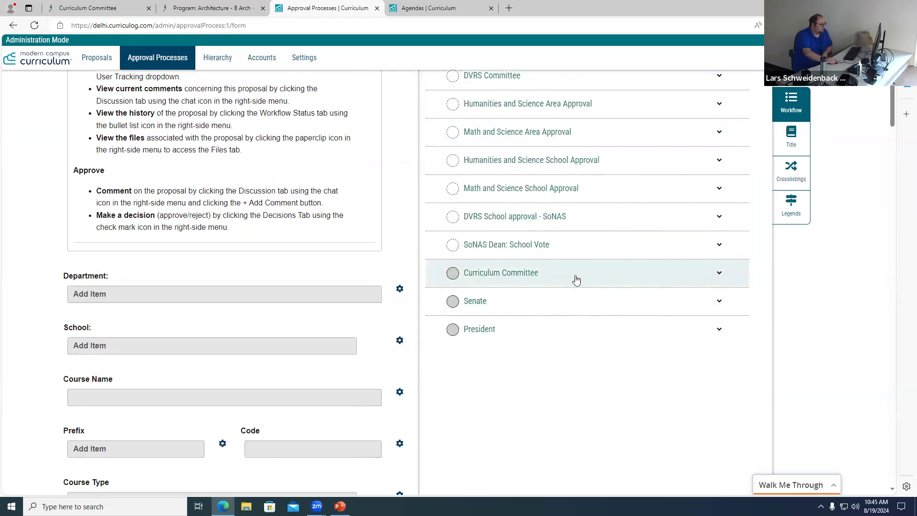
click(541, 331)
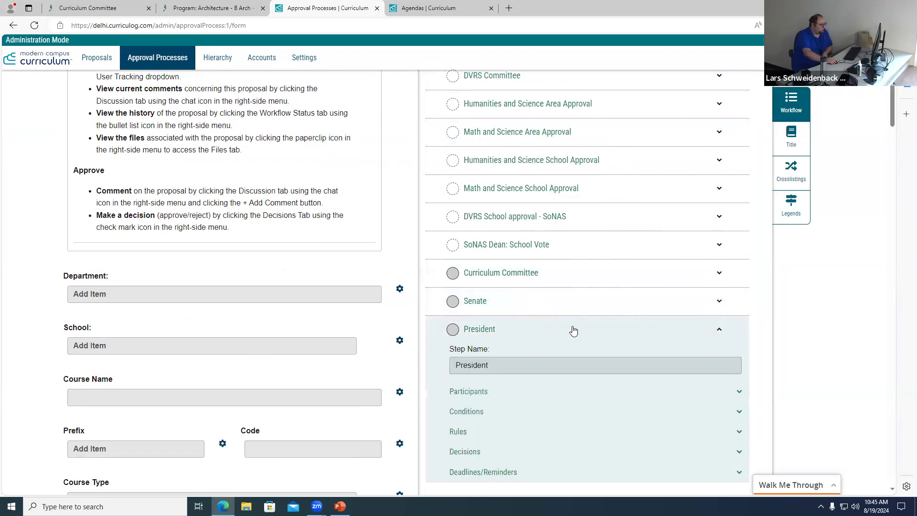
scroll(573, 327, down, 3)
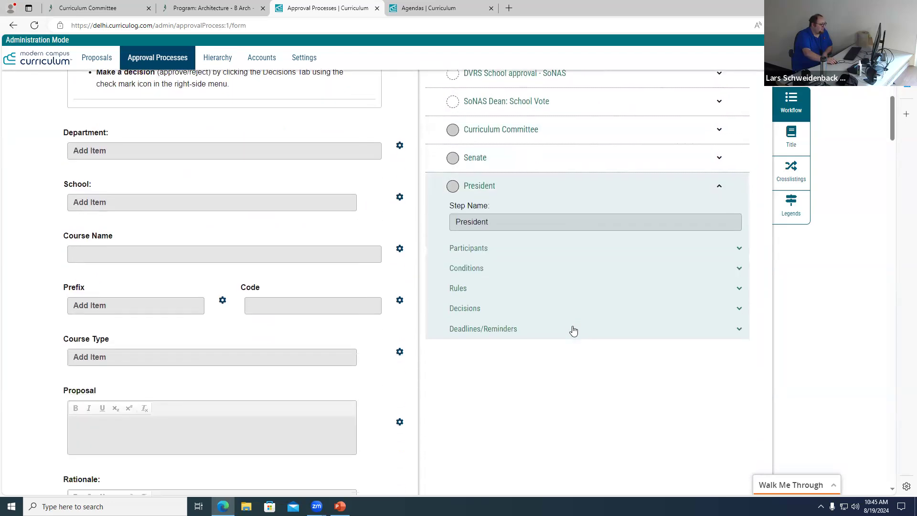
click(521, 313)
scroll(559, 314, down, 7)
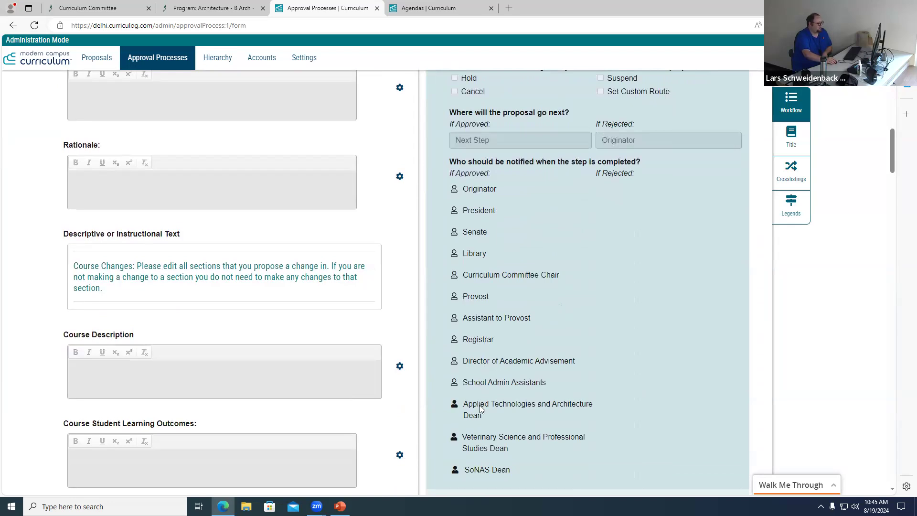
scroll(538, 392, up, 2)
scroll(539, 391, down, 3)
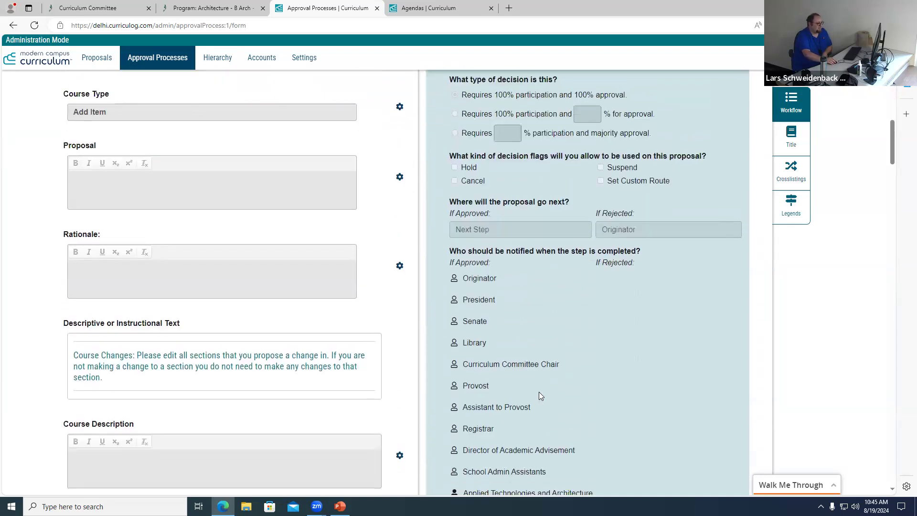
scroll(539, 392, up, 10)
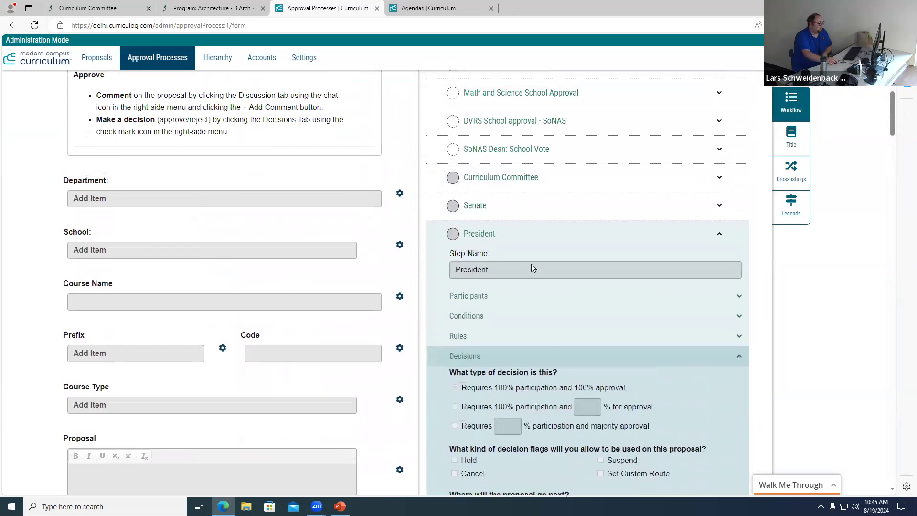
- Expand the Curriculum Committee step's decision settings and review who is notified on approval and rejection
click(499, 187)
click(493, 305)
scroll(567, 299, down, 5)
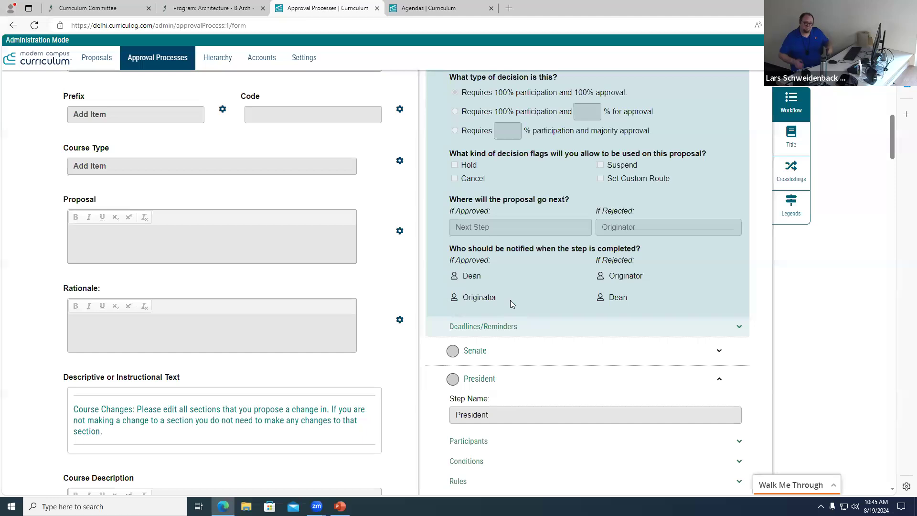
scroll(483, 275, up, 15)
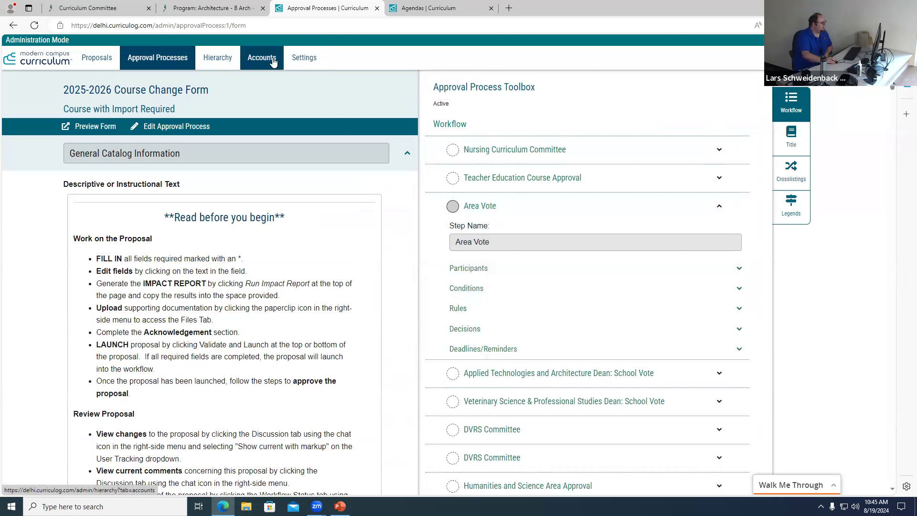
- Open the first user account listed under W, set its email option to Daily Email Digest and save the preferences
click(273, 62)
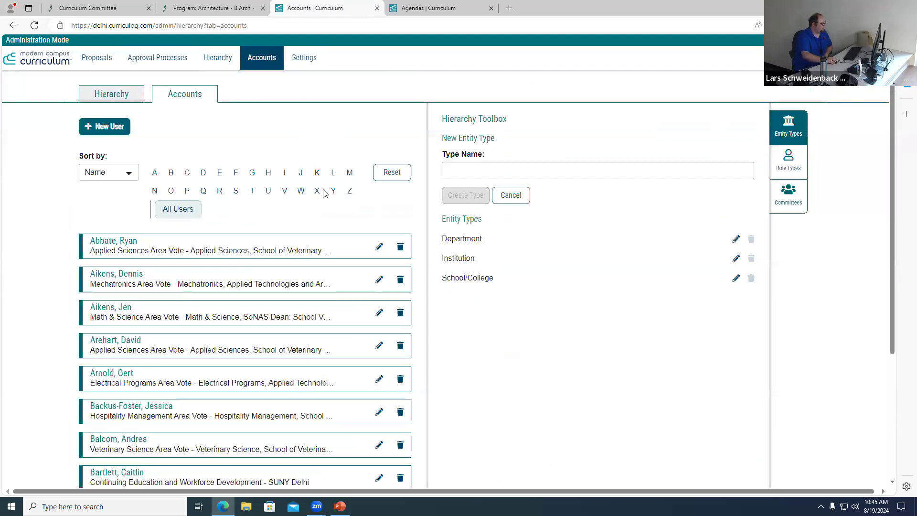
click(300, 191)
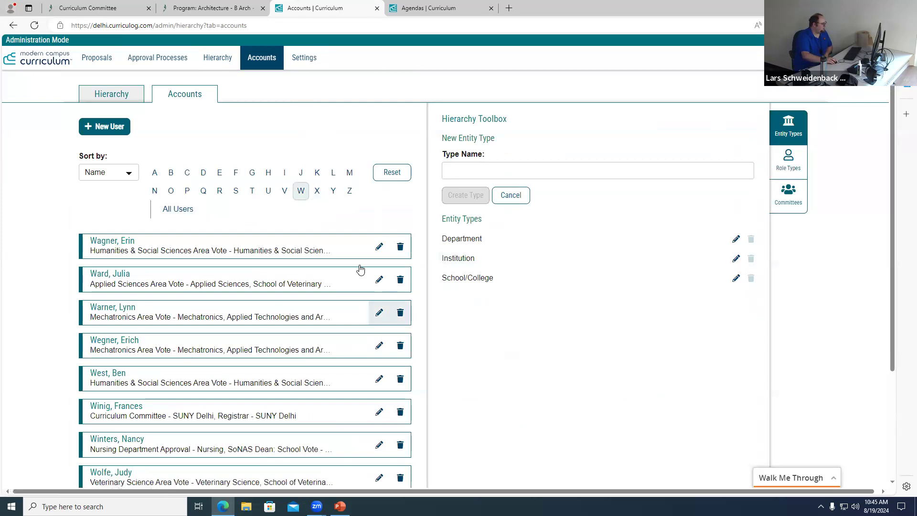
click(377, 251)
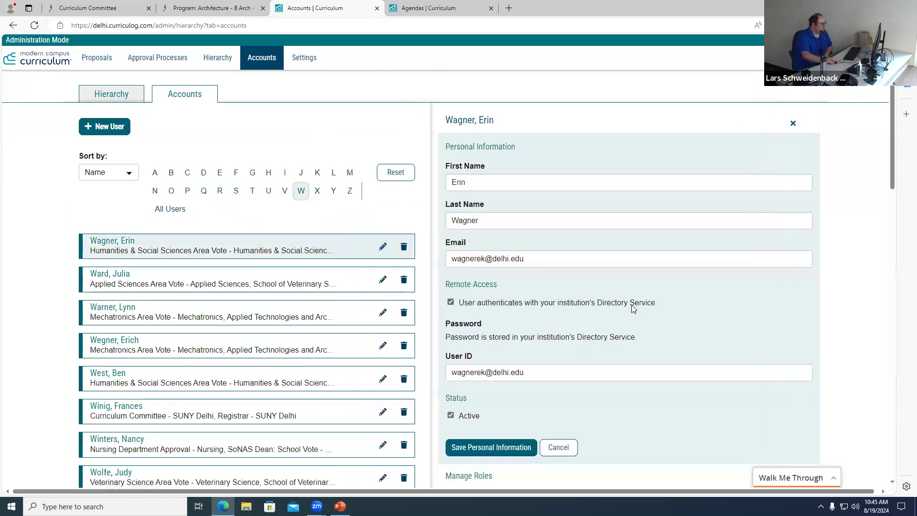
scroll(632, 307, down, 10)
scroll(632, 309, down, 8)
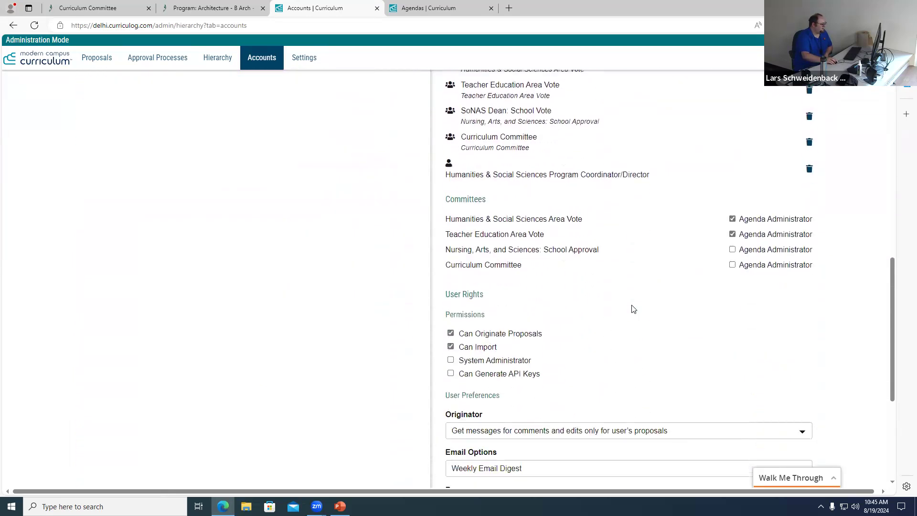
click(603, 327)
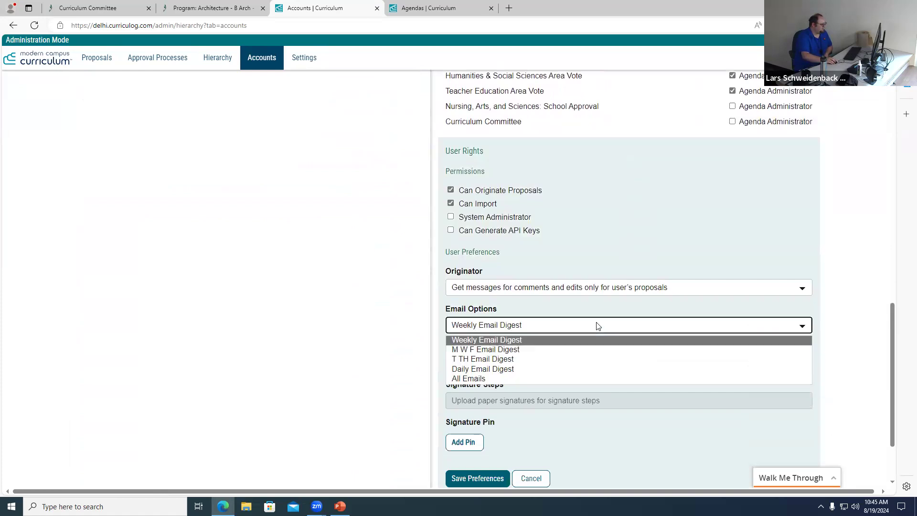
click(519, 371)
click(483, 483)
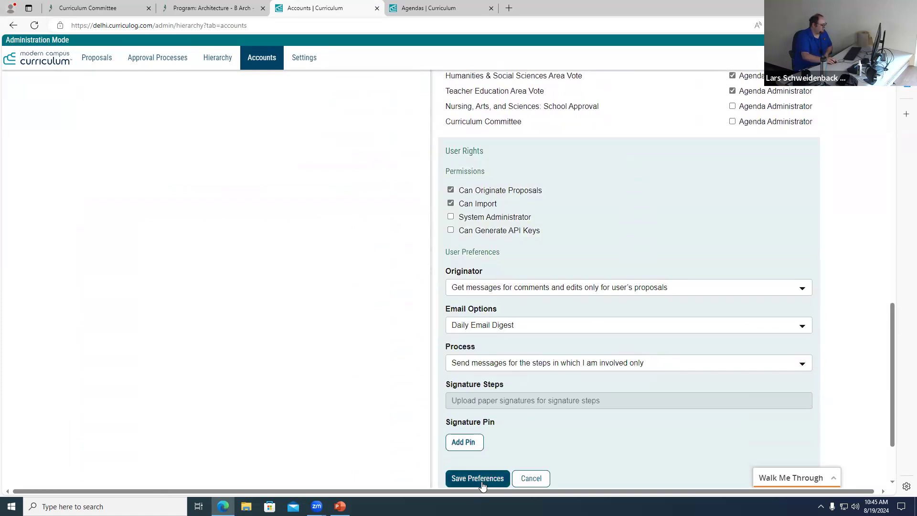
scroll(567, 323, up, 10)
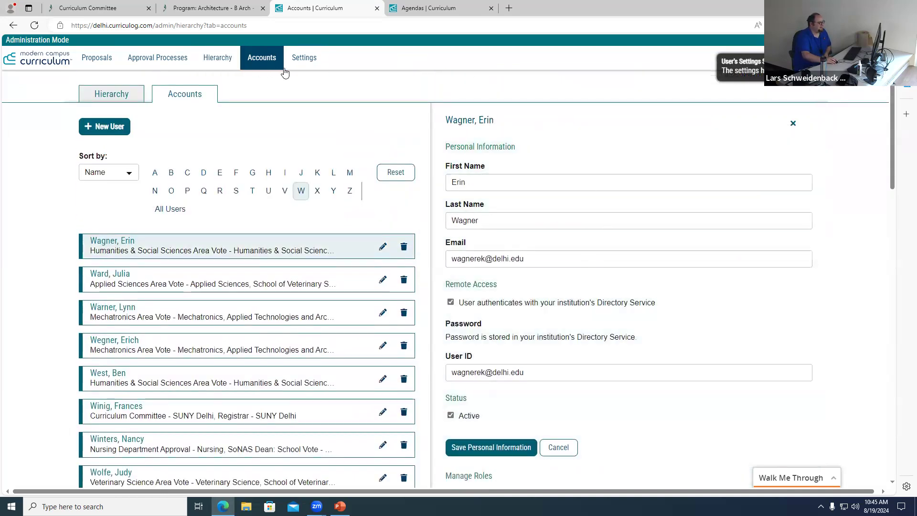
- Open the administration settings and display the notification templates
click(312, 61)
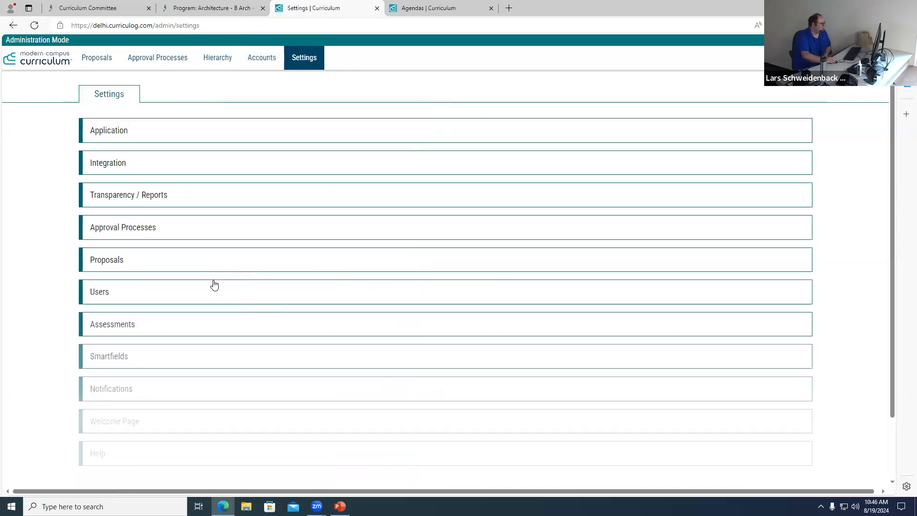
scroll(209, 305, down, 1)
scroll(206, 311, down, 1)
click(159, 347)
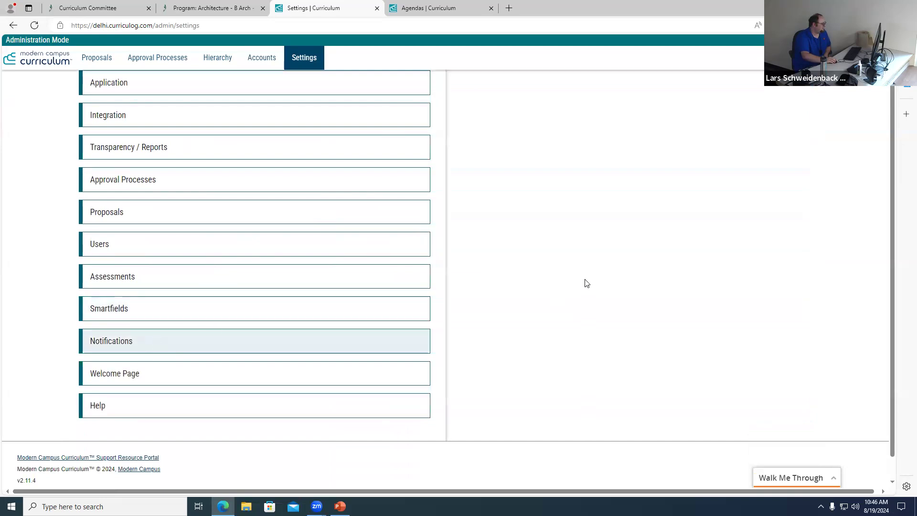
scroll(316, 287, up, 1)
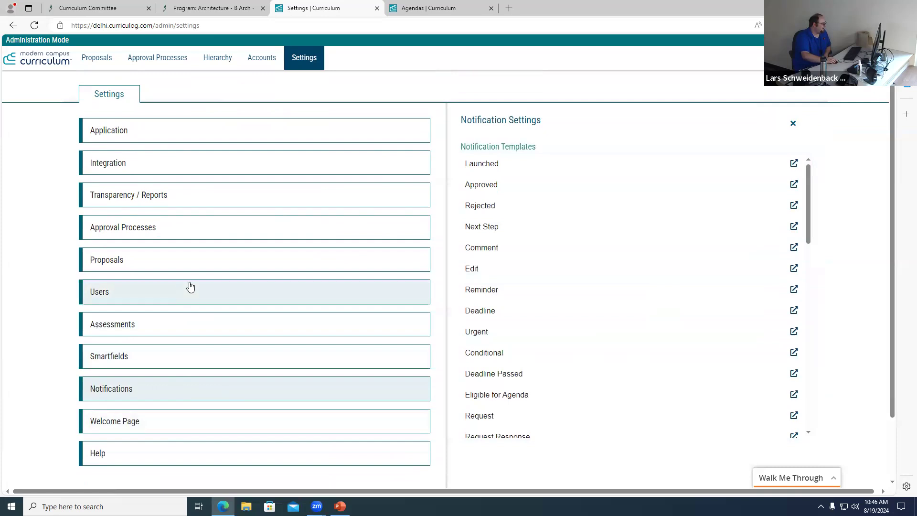
- Display the approval process settings and review the required fields, locations and step defaults, including deadlines and reminders
click(196, 235)
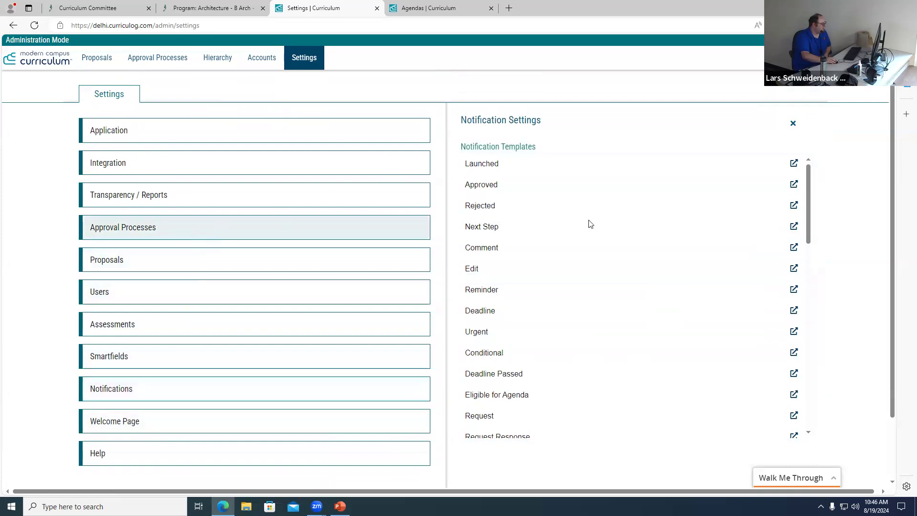
scroll(704, 313, down, 2)
scroll(705, 312, down, 8)
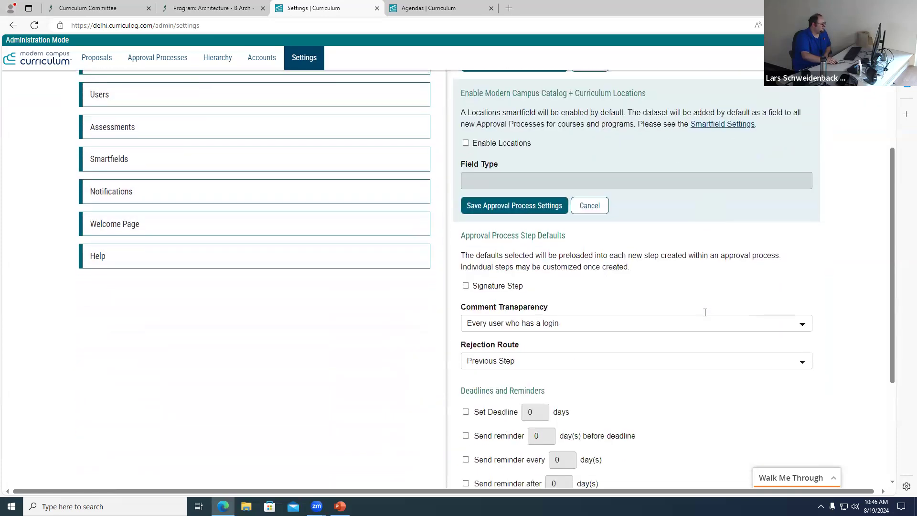
scroll(706, 315, up, 6)
scroll(705, 313, up, 4)
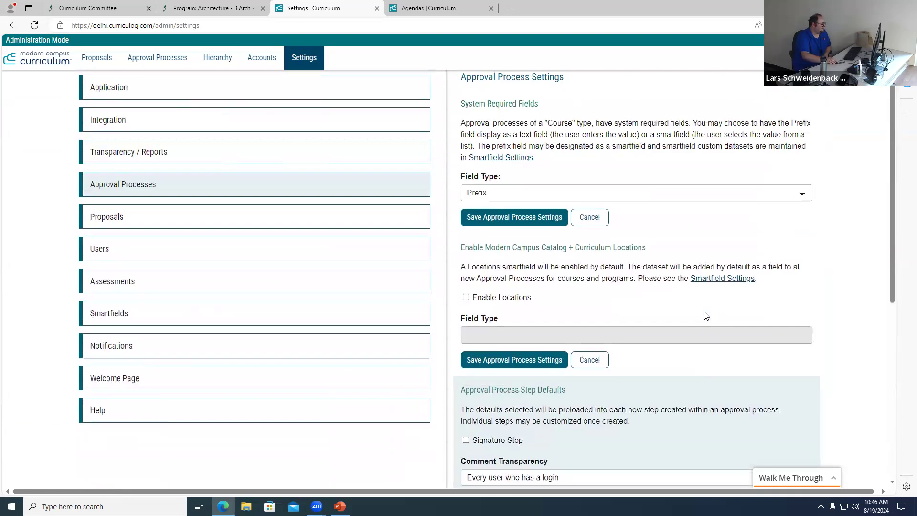
- Examine the transparency level and report access in the Transparency / Reports settings, and return to the administration proposals list
scroll(662, 286, up, 1)
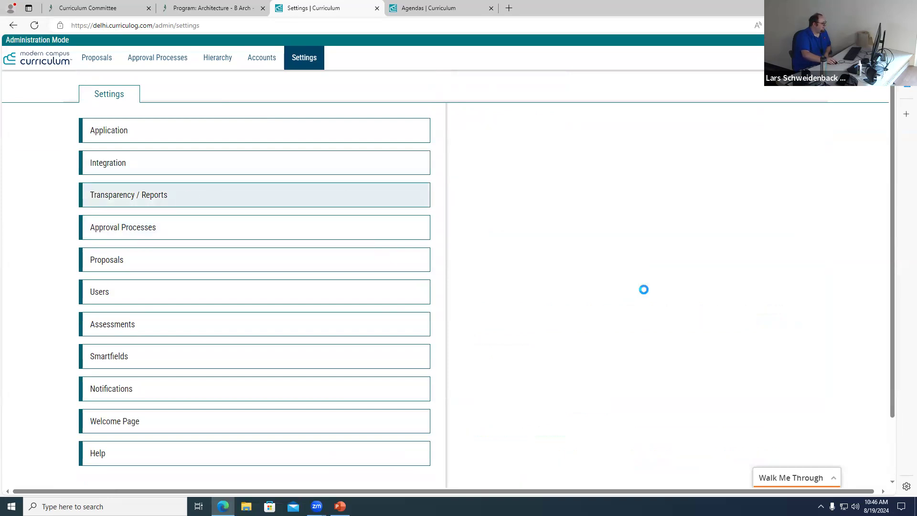
scroll(692, 288, down, 4)
scroll(698, 291, down, 3)
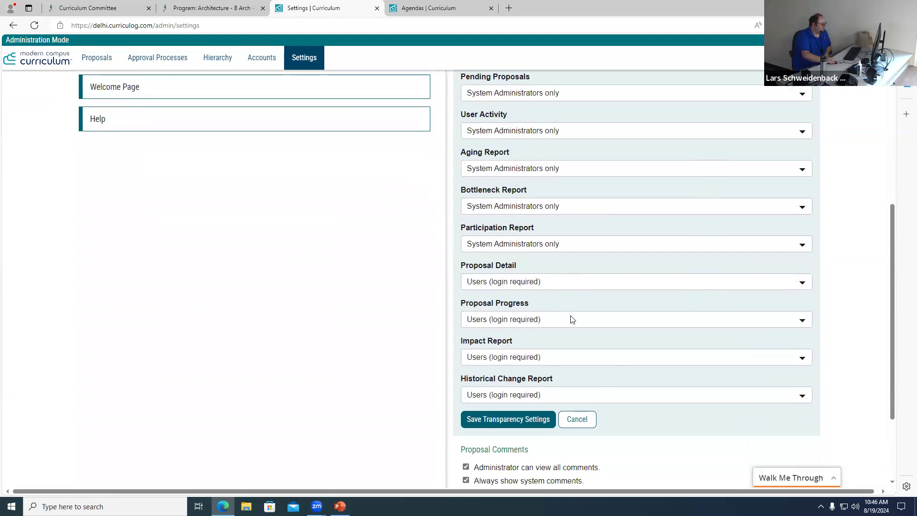
scroll(616, 354, down, 3)
scroll(620, 352, up, 4)
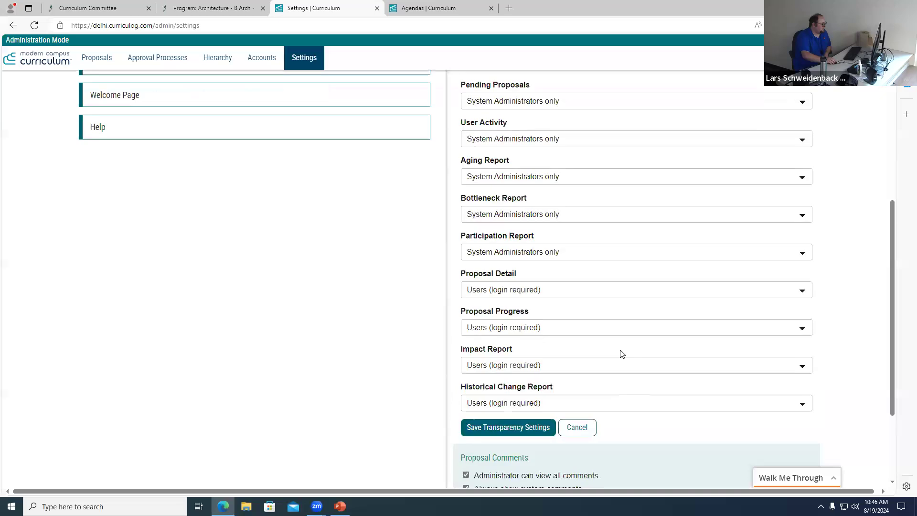
scroll(622, 354, up, 2)
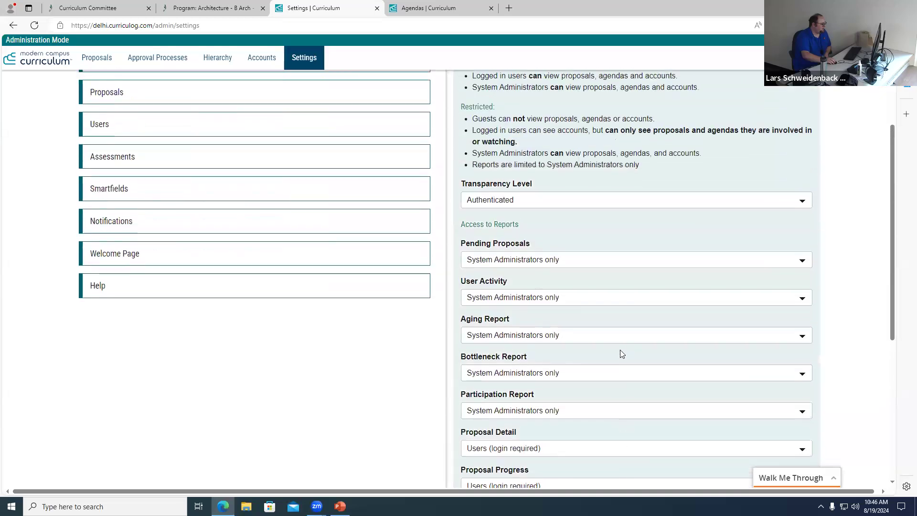
scroll(622, 353, down, 3)
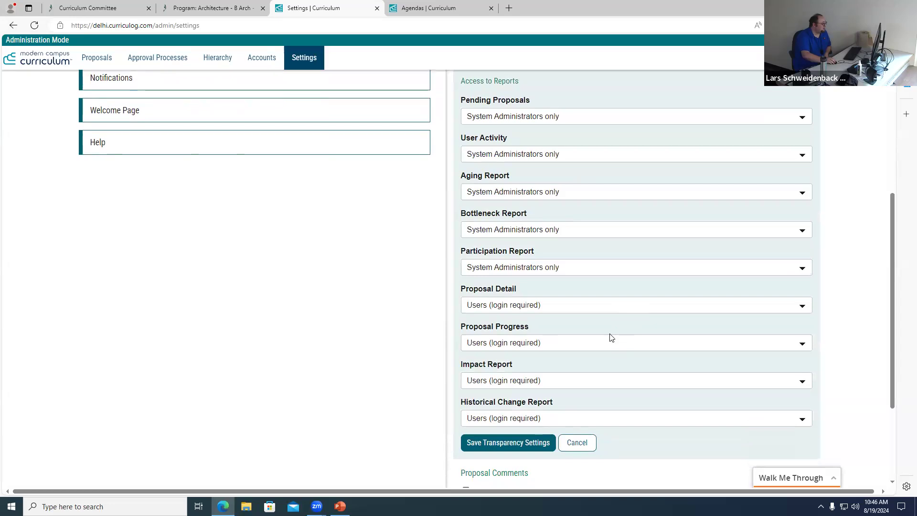
scroll(611, 337, up, 5)
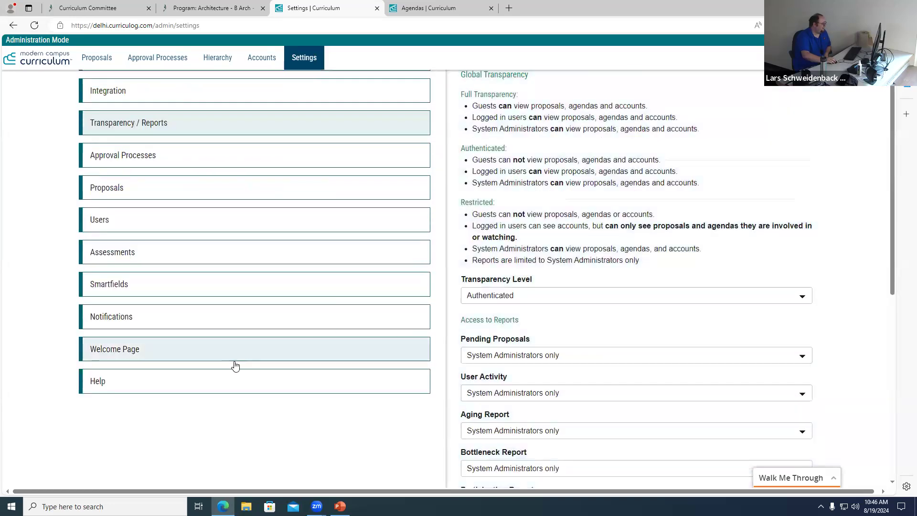
scroll(235, 366, up, 2)
click(104, 56)
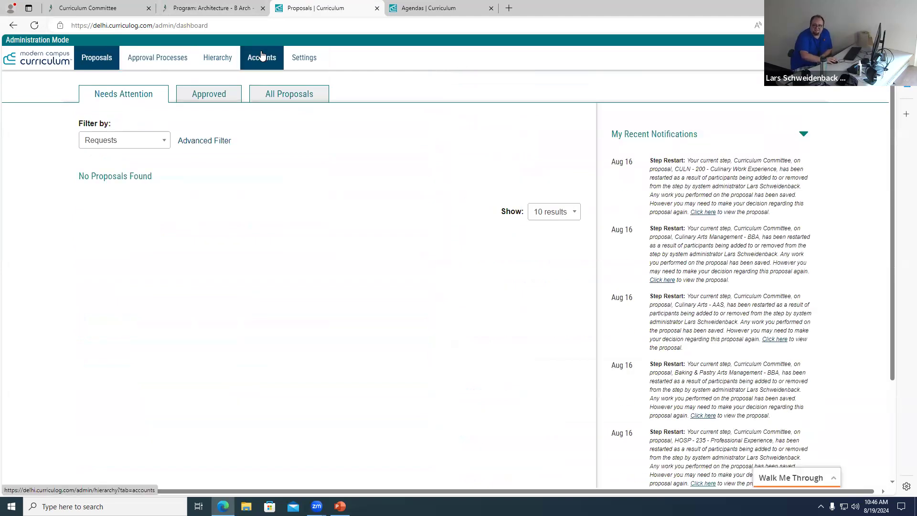
mouse_move(752, 61)
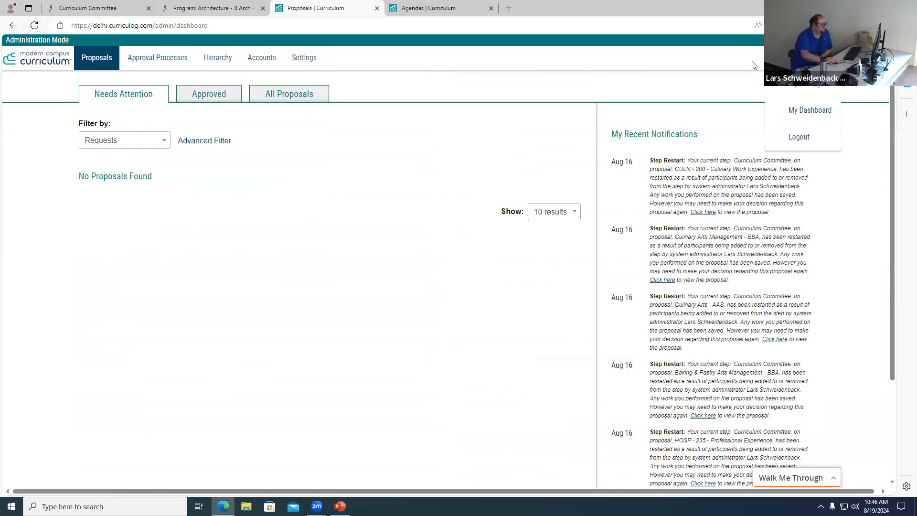
- Set the email option of the first user under W to Weekly Email Digest, save the preferences and return to the home page
click(270, 63)
click(304, 193)
scroll(334, 303, down, 2)
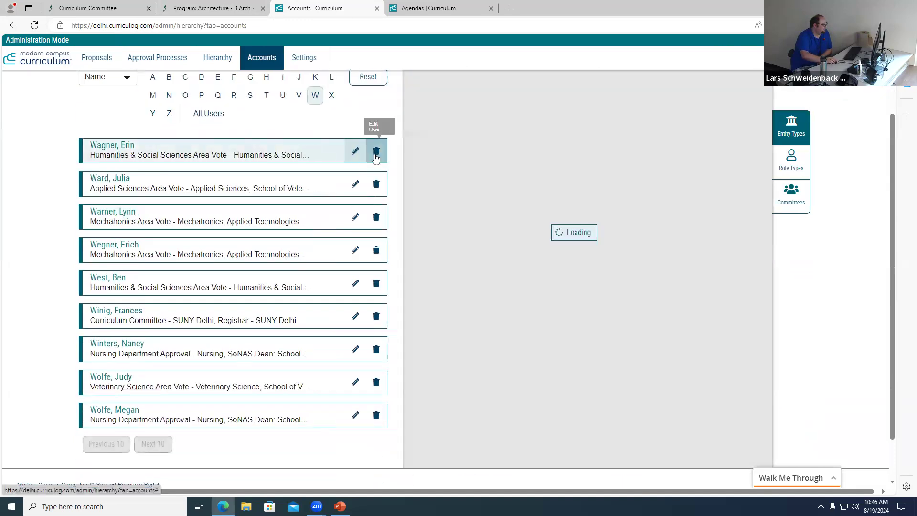
scroll(561, 352, down, 10)
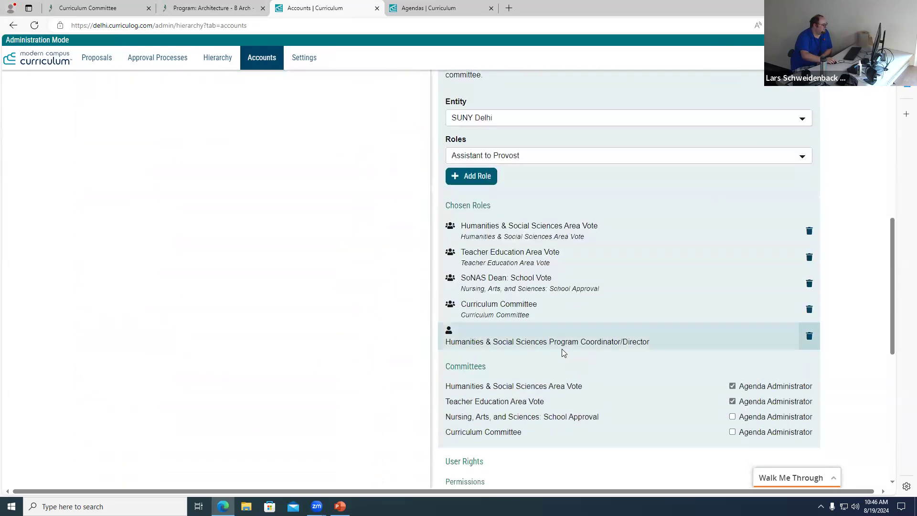
scroll(562, 352, down, 7)
click(542, 301)
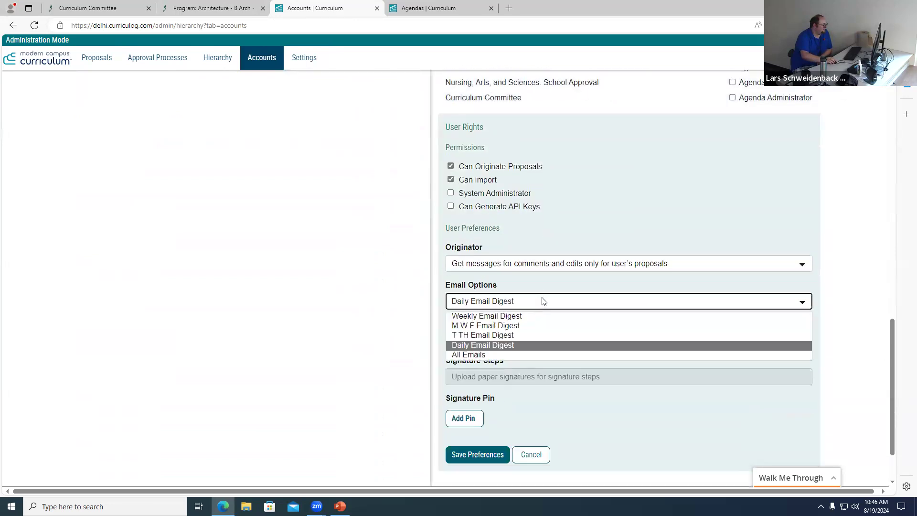
click(532, 317)
click(478, 459)
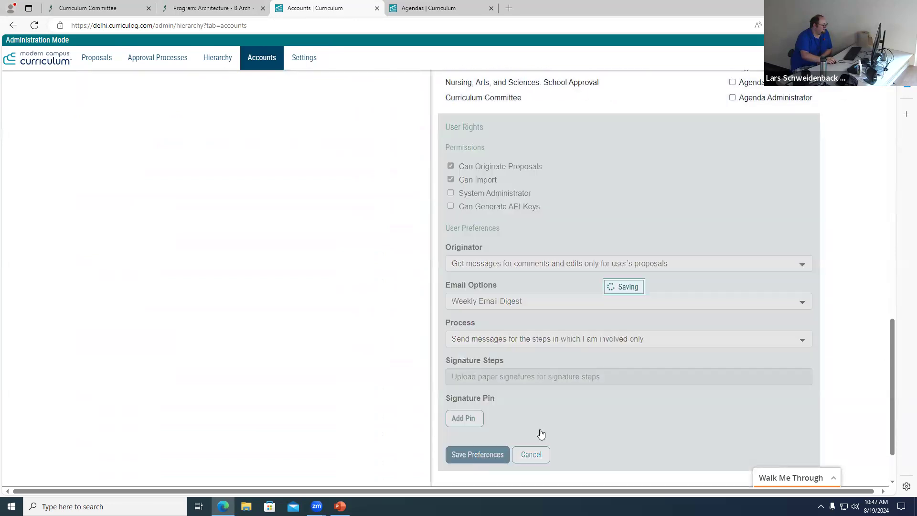
scroll(596, 211, up, 1)
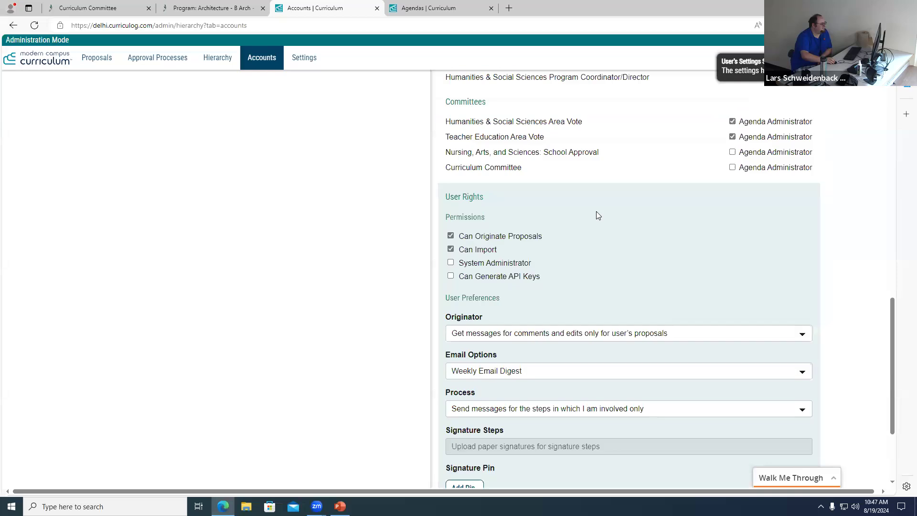
scroll(597, 213, up, 10)
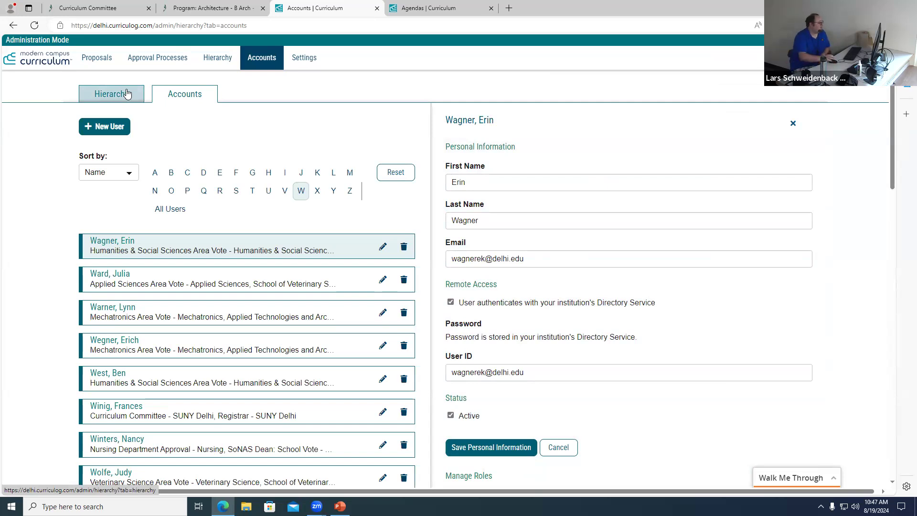
click(48, 63)
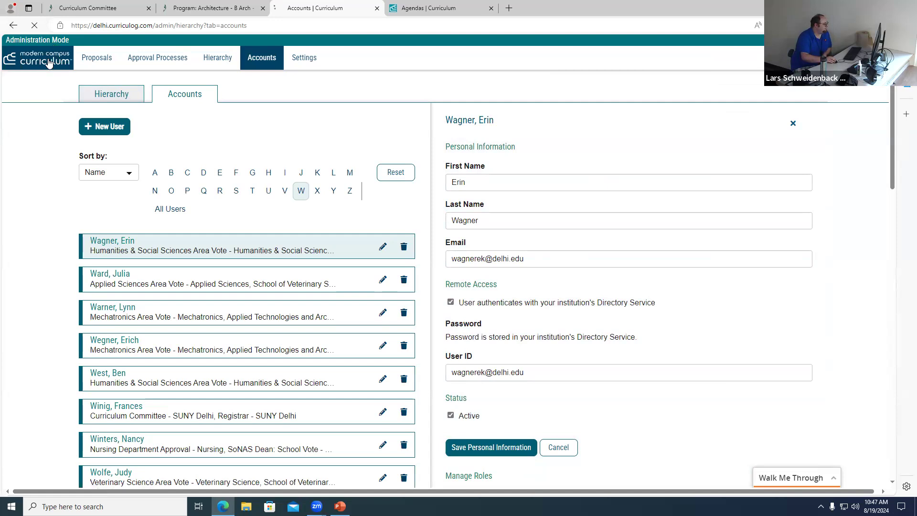